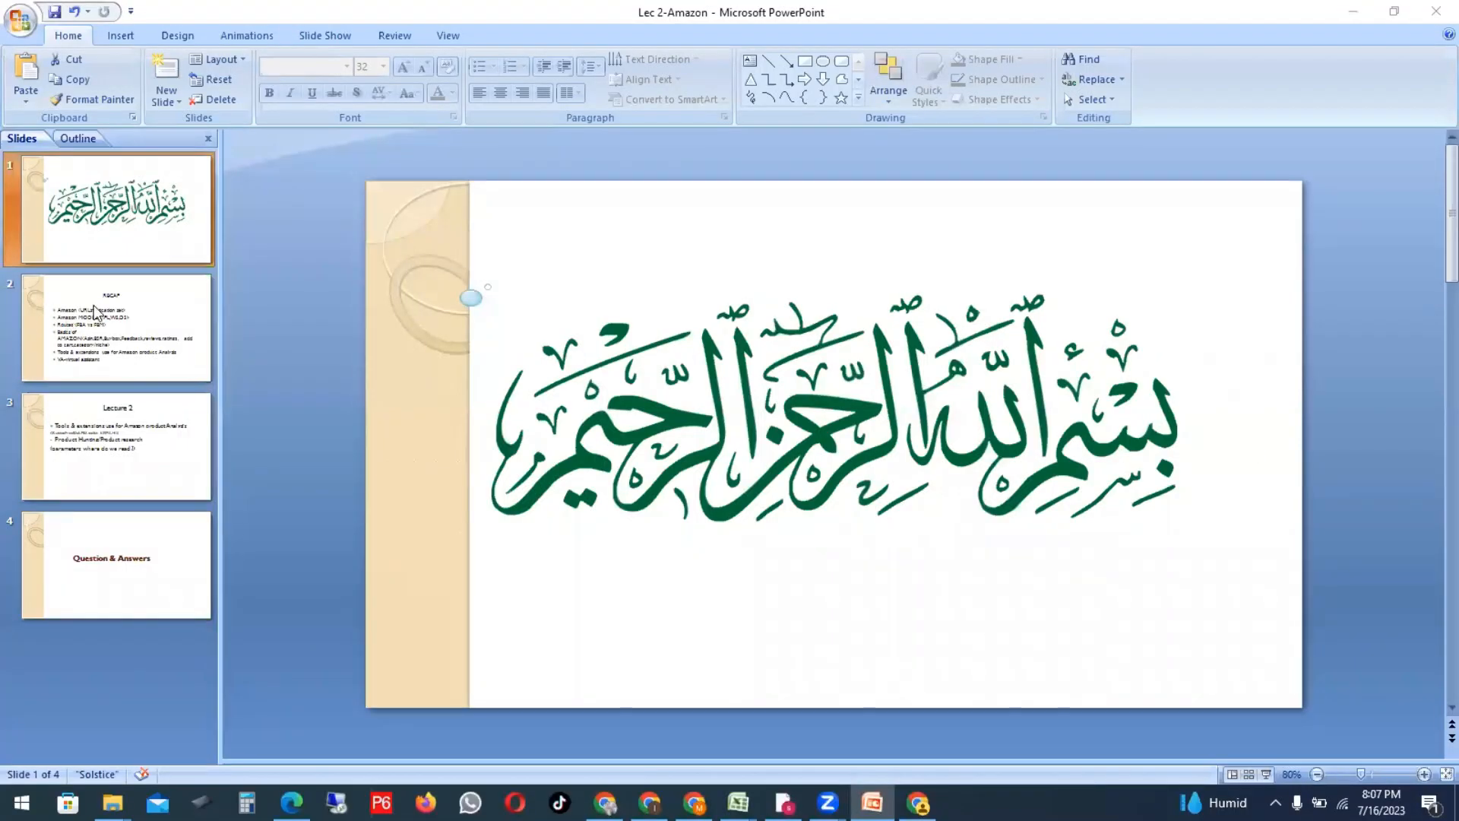
Step: Review the RECAP slide, highlighting its line on tools and extensions used for Amazon product analysis
click(158, 308)
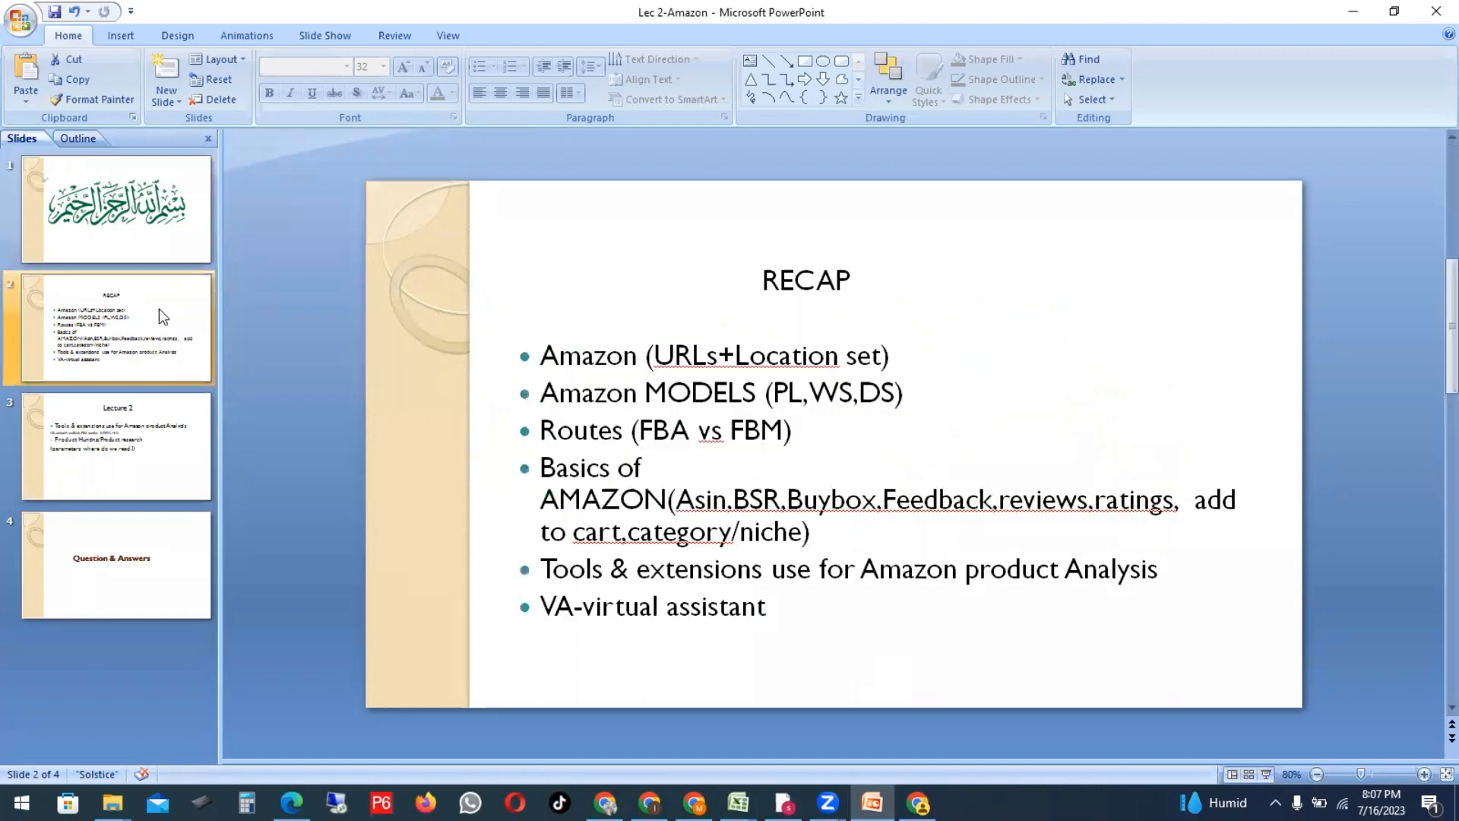
click(164, 440)
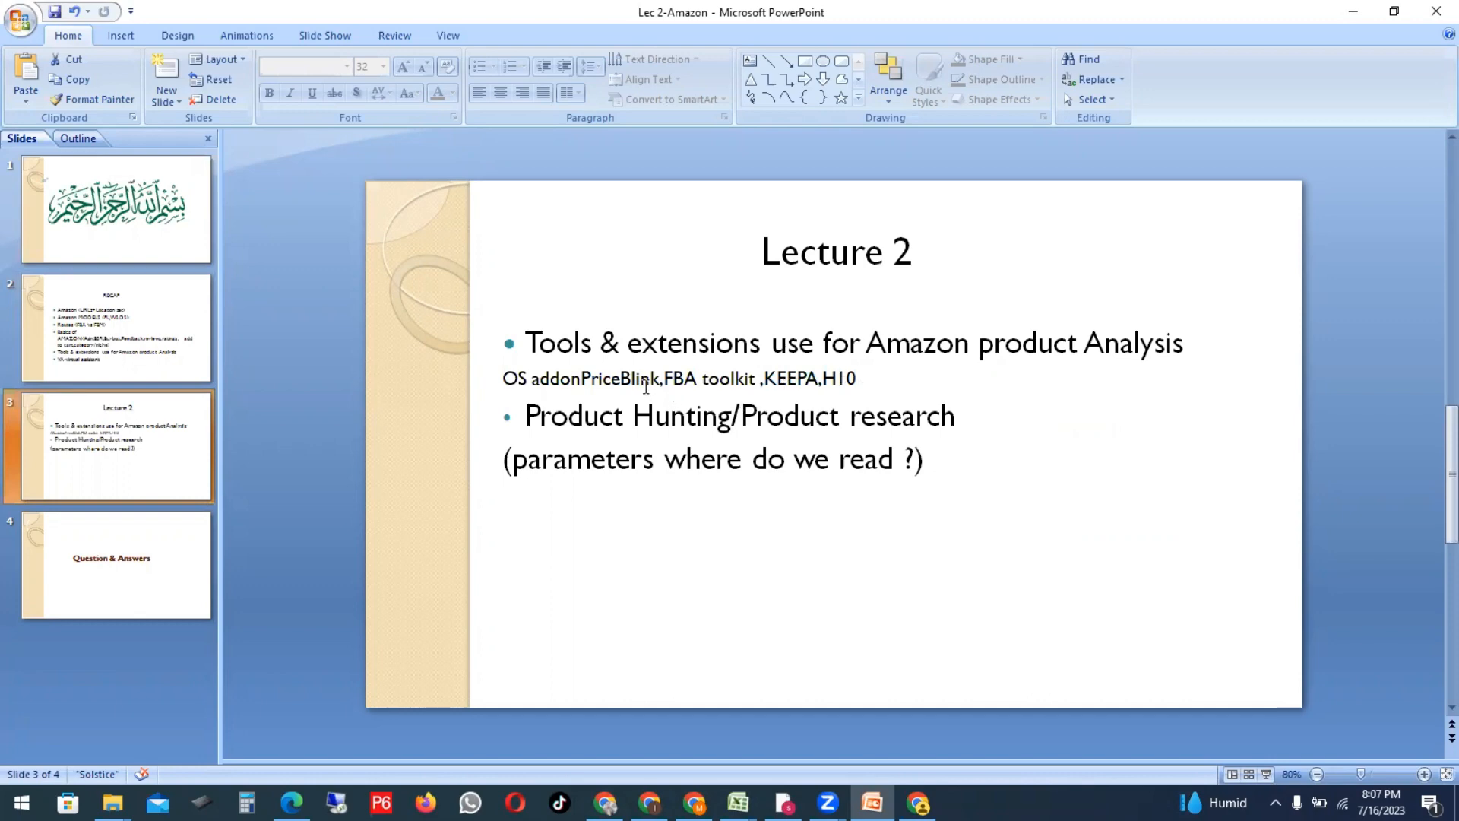
key(Up)
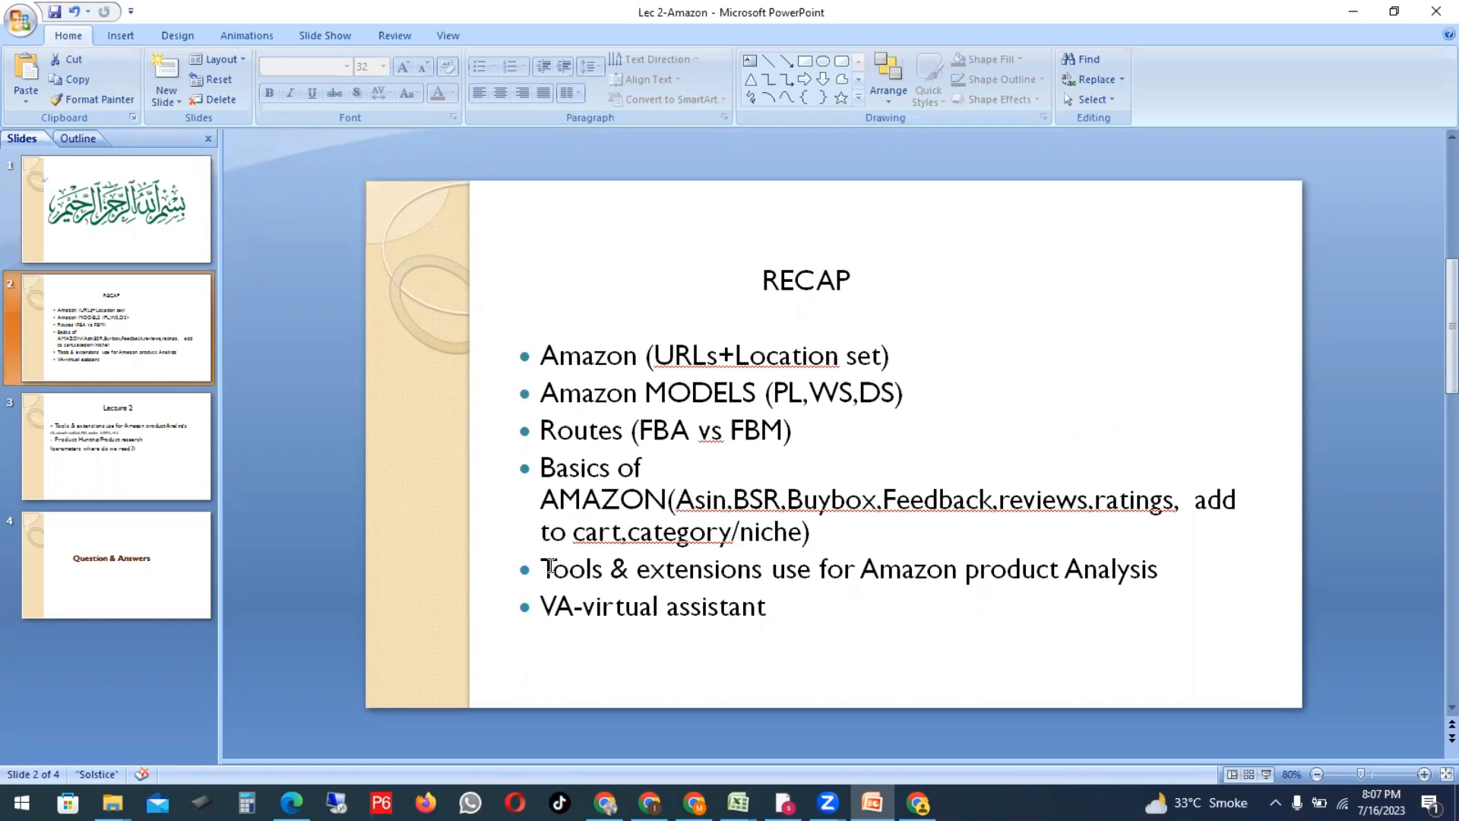
drag(542, 569, 1174, 572)
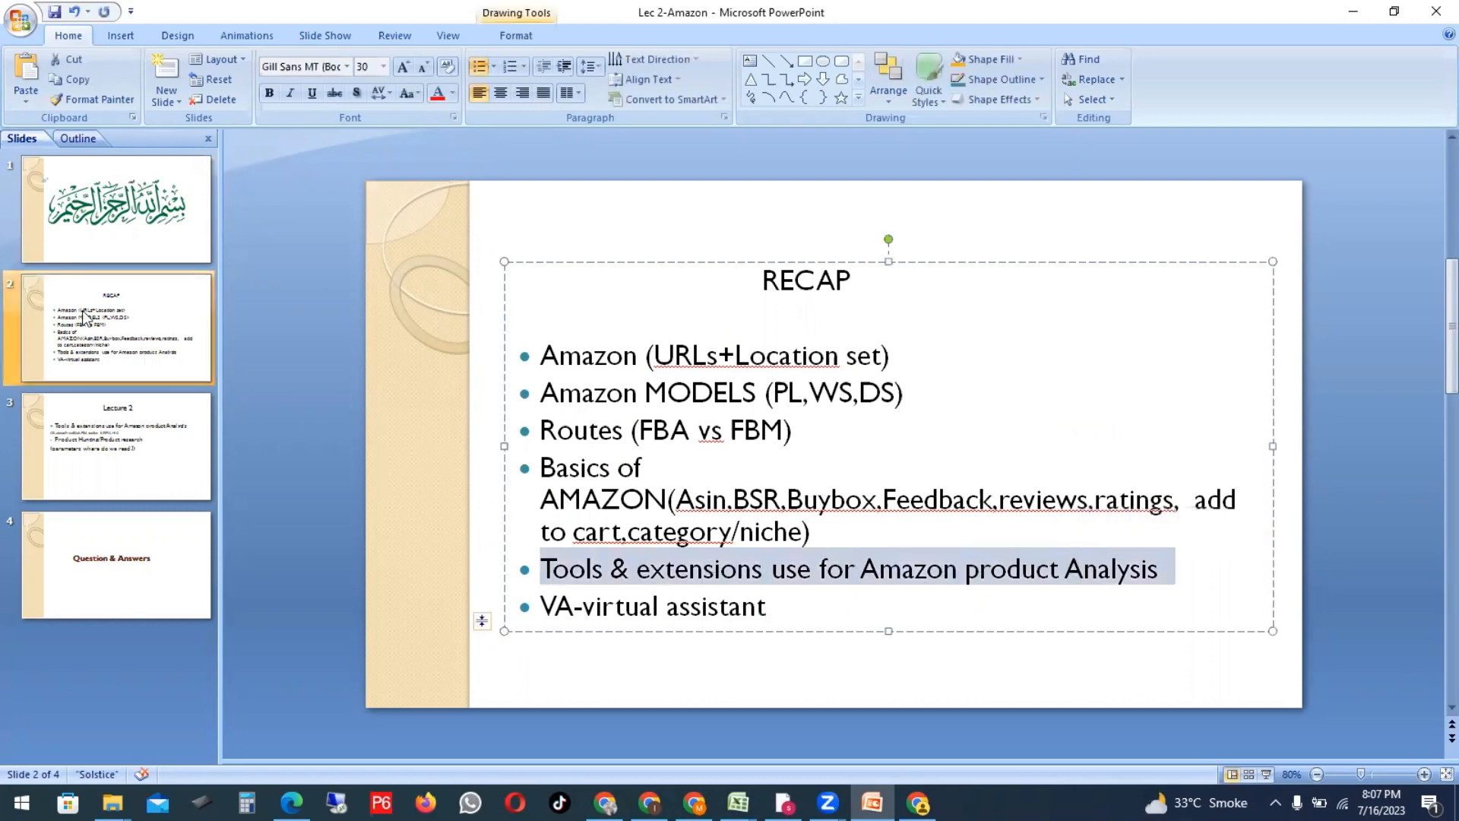
click(159, 312)
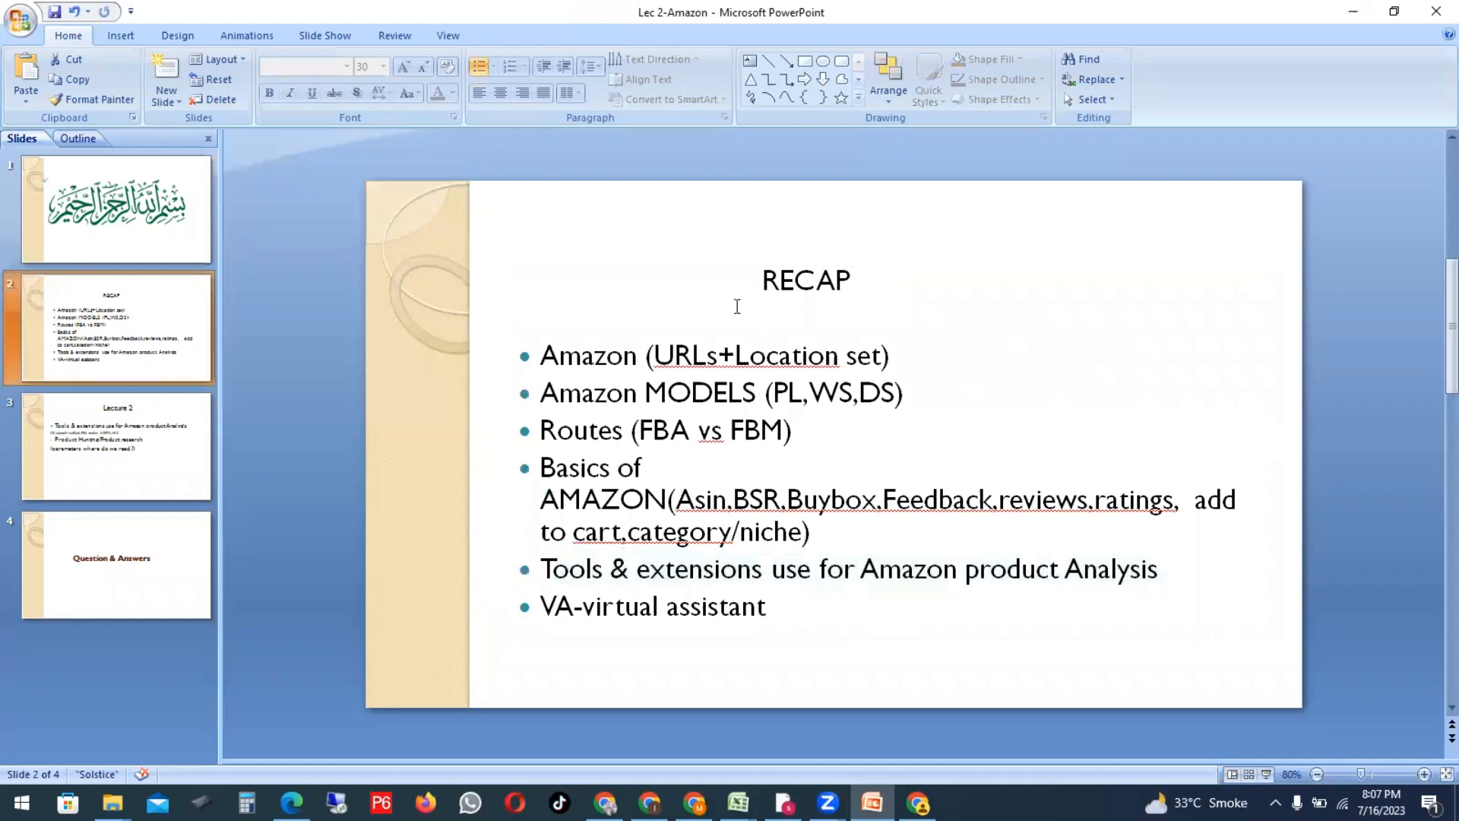
Step: Go through the Lecture 2 slide, highlighting the tools and extensions, product hunting and parameters lines in turn
click(163, 426)
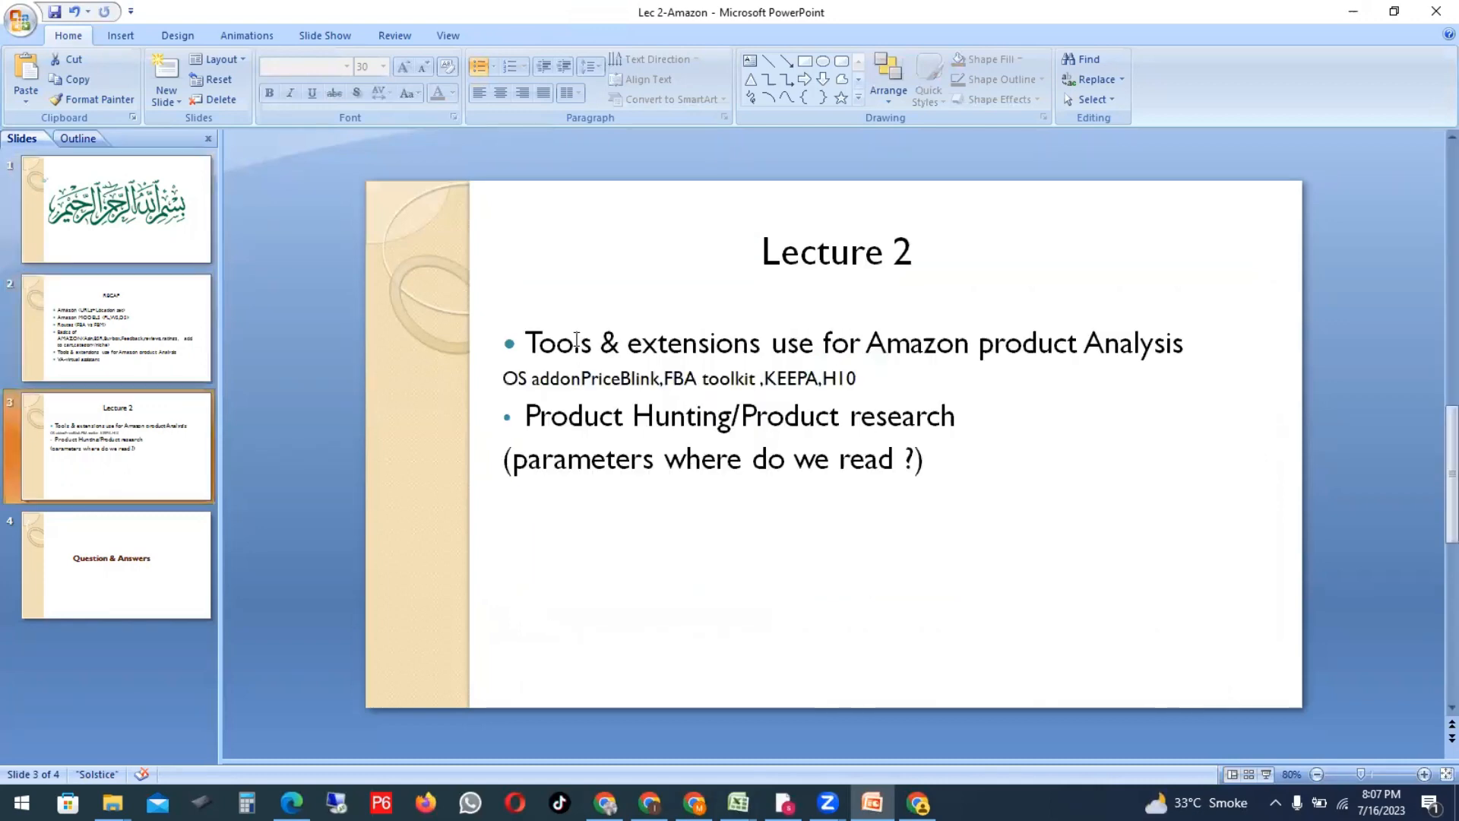
drag(535, 342, 1189, 346)
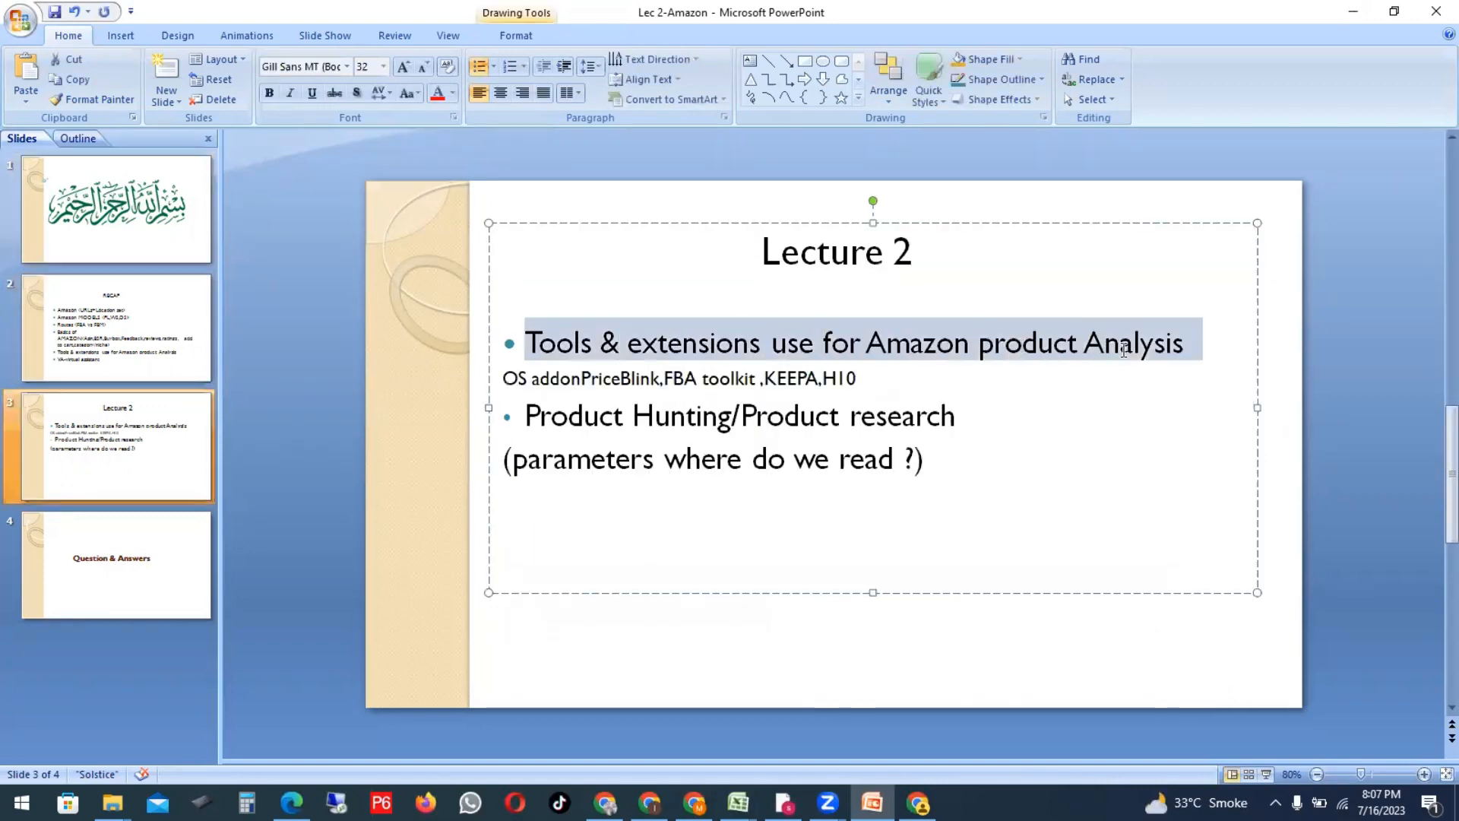
click(953, 449)
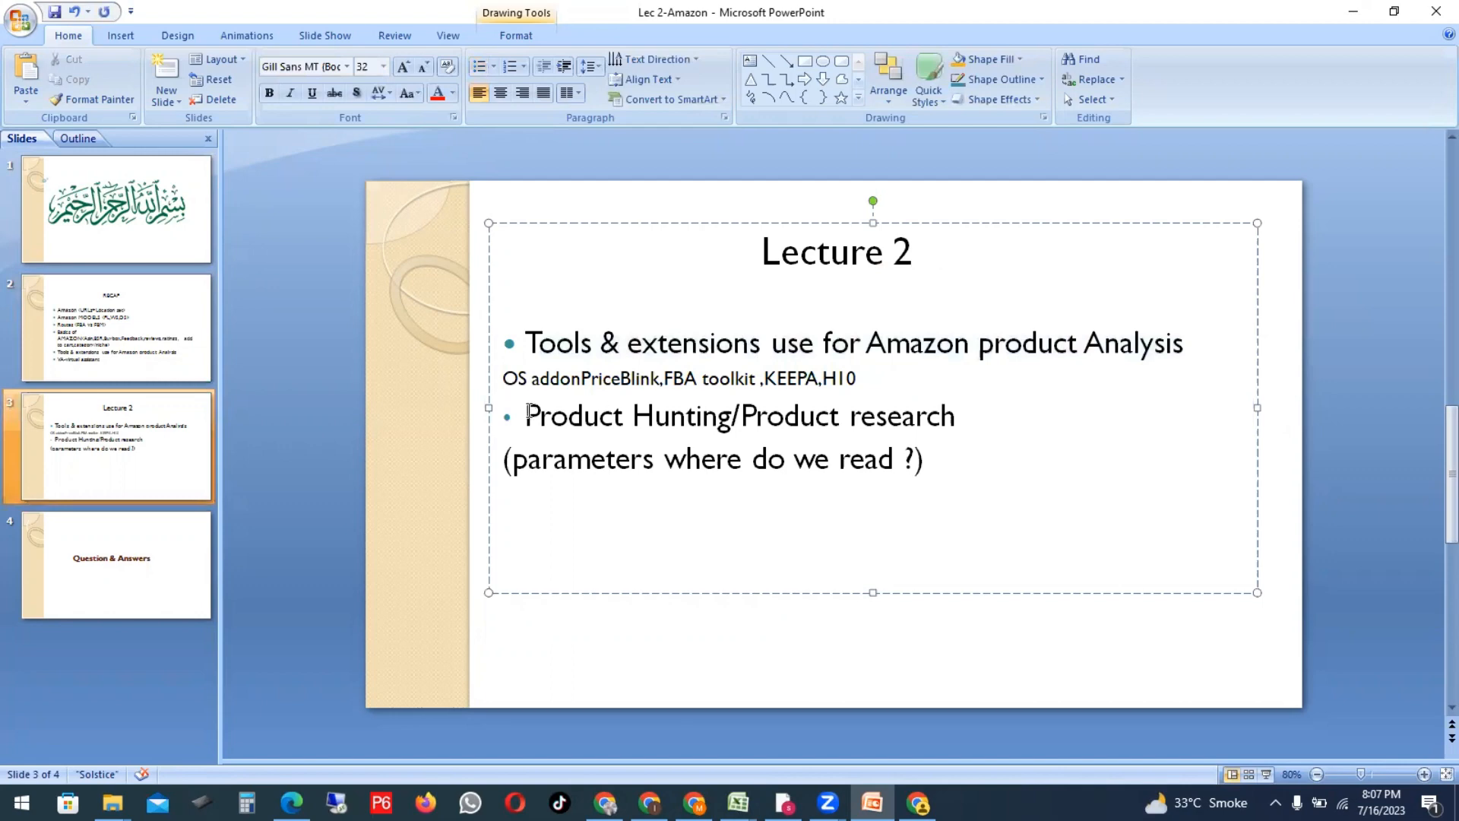
drag(527, 415, 934, 427)
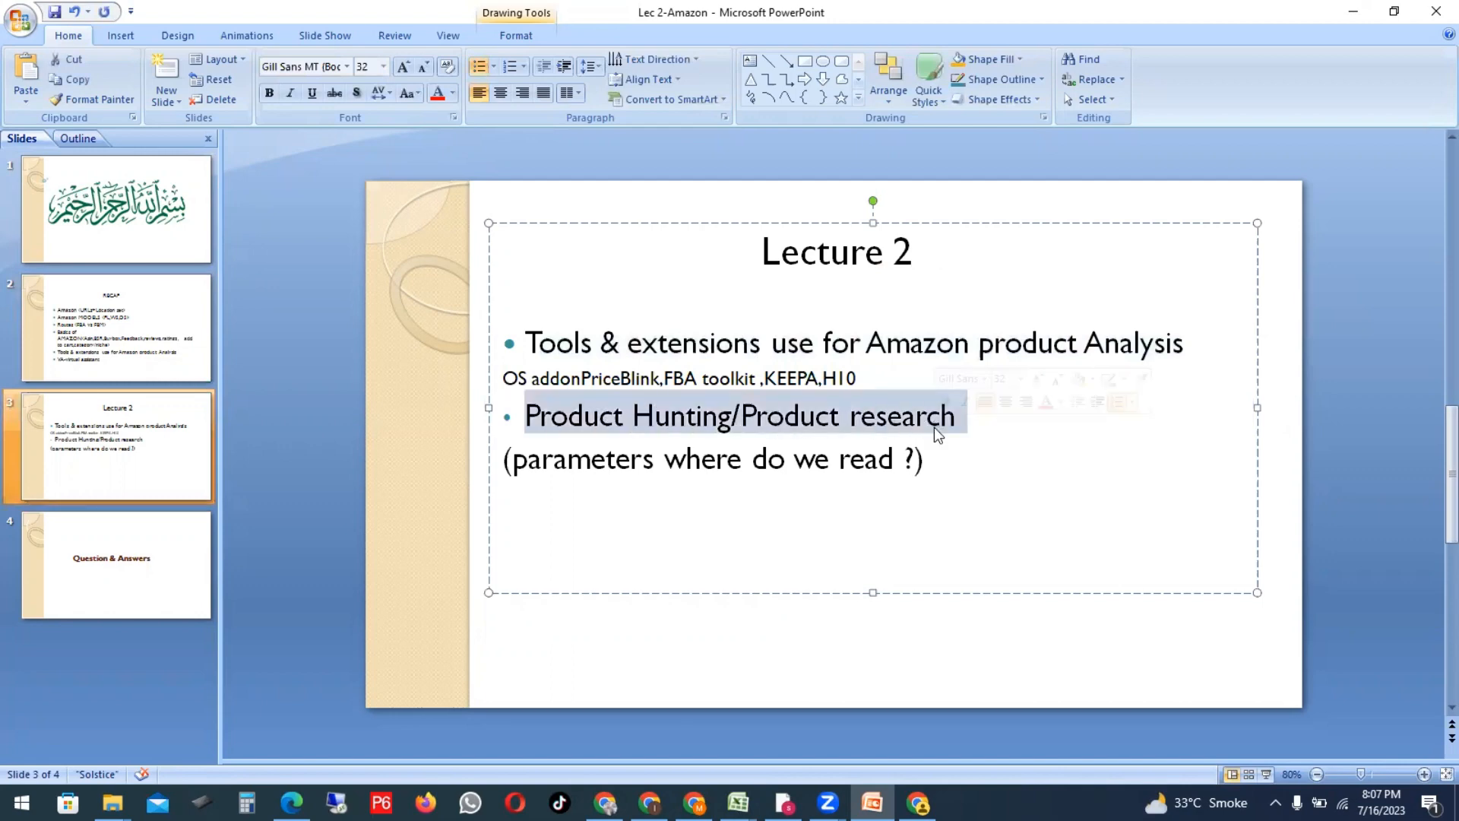
click(905, 474)
drag(516, 469, 891, 474)
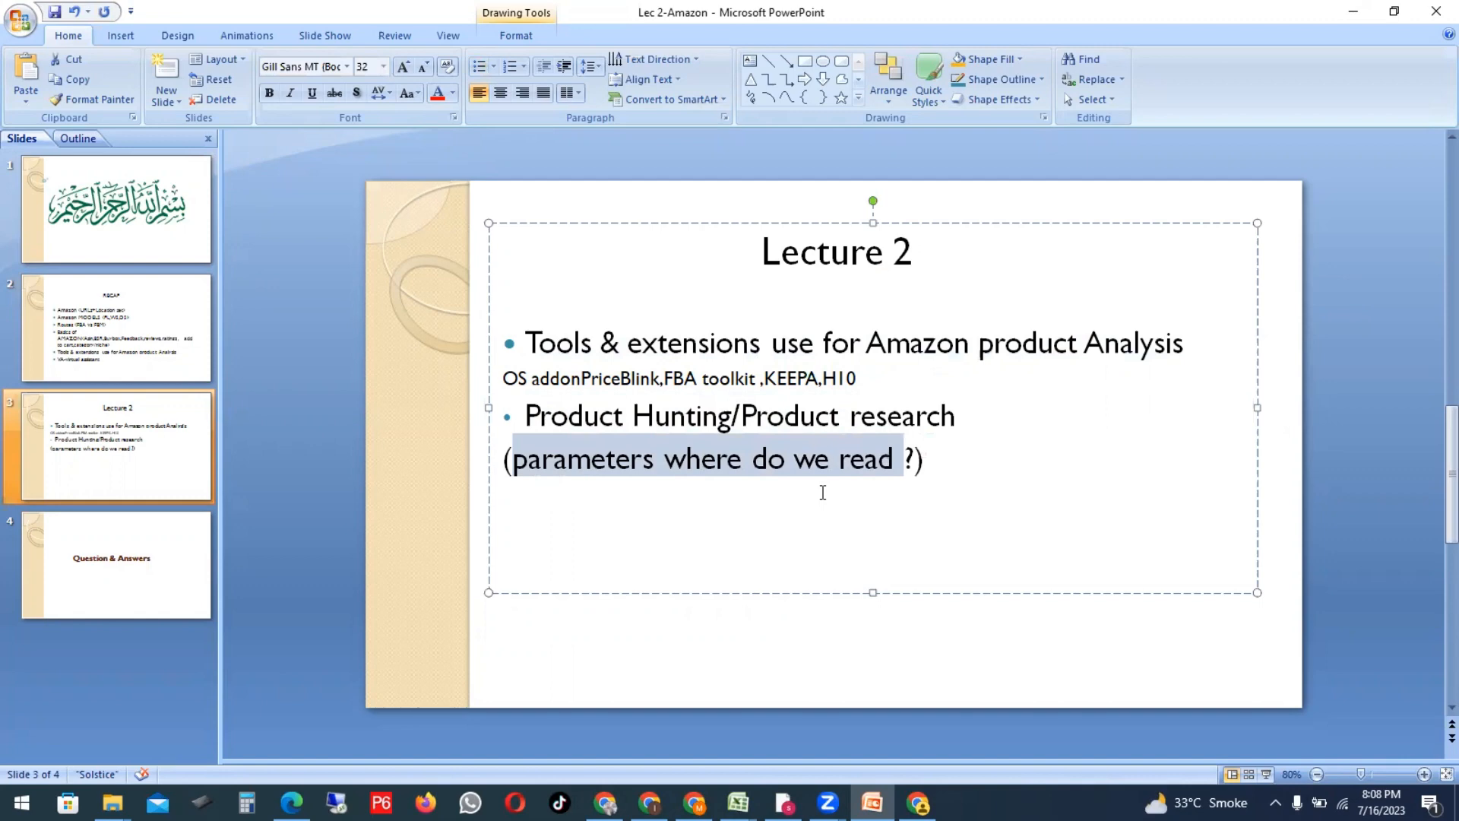
click(788, 514)
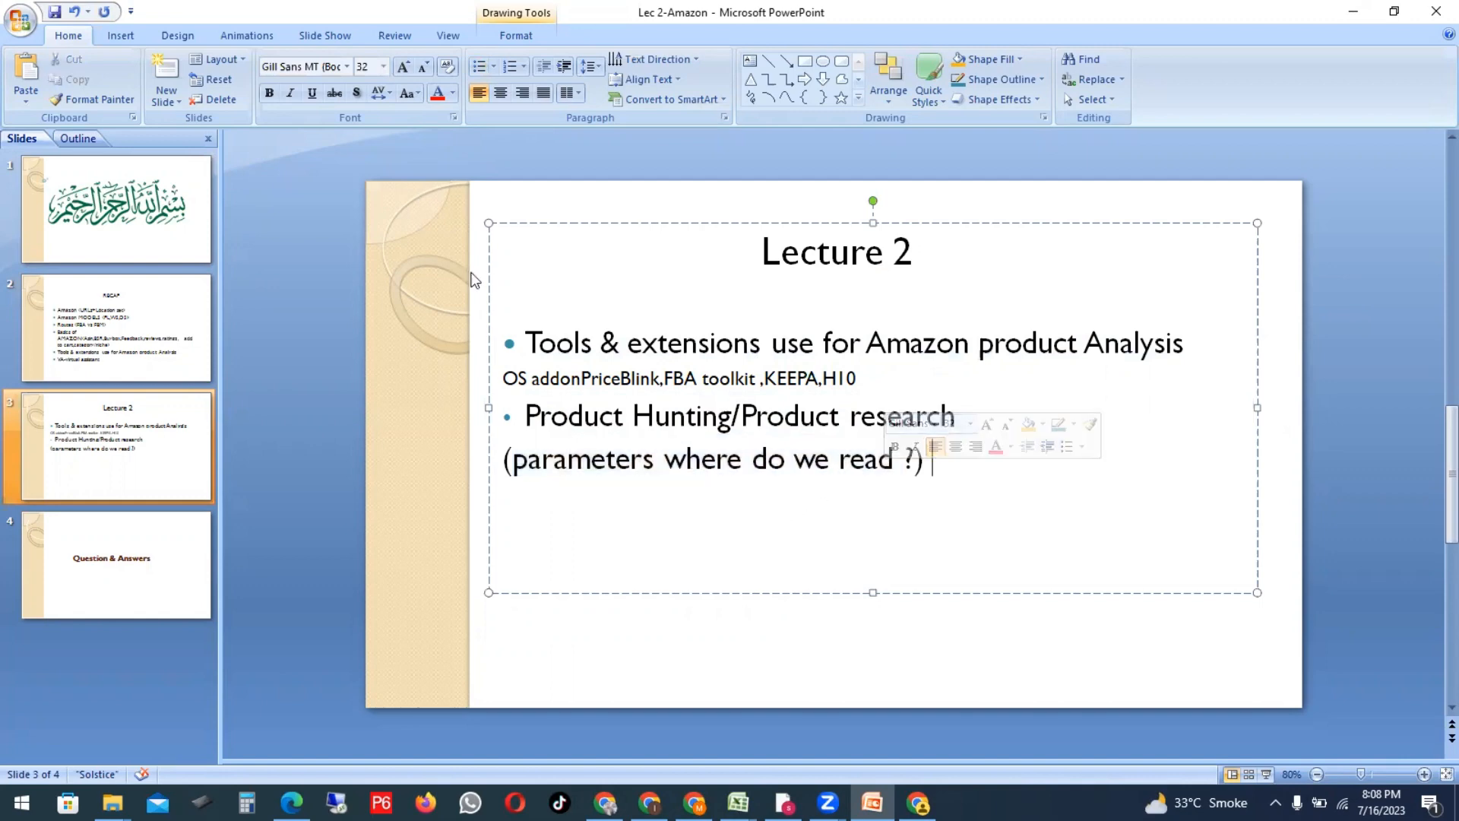
drag(536, 342, 1132, 345)
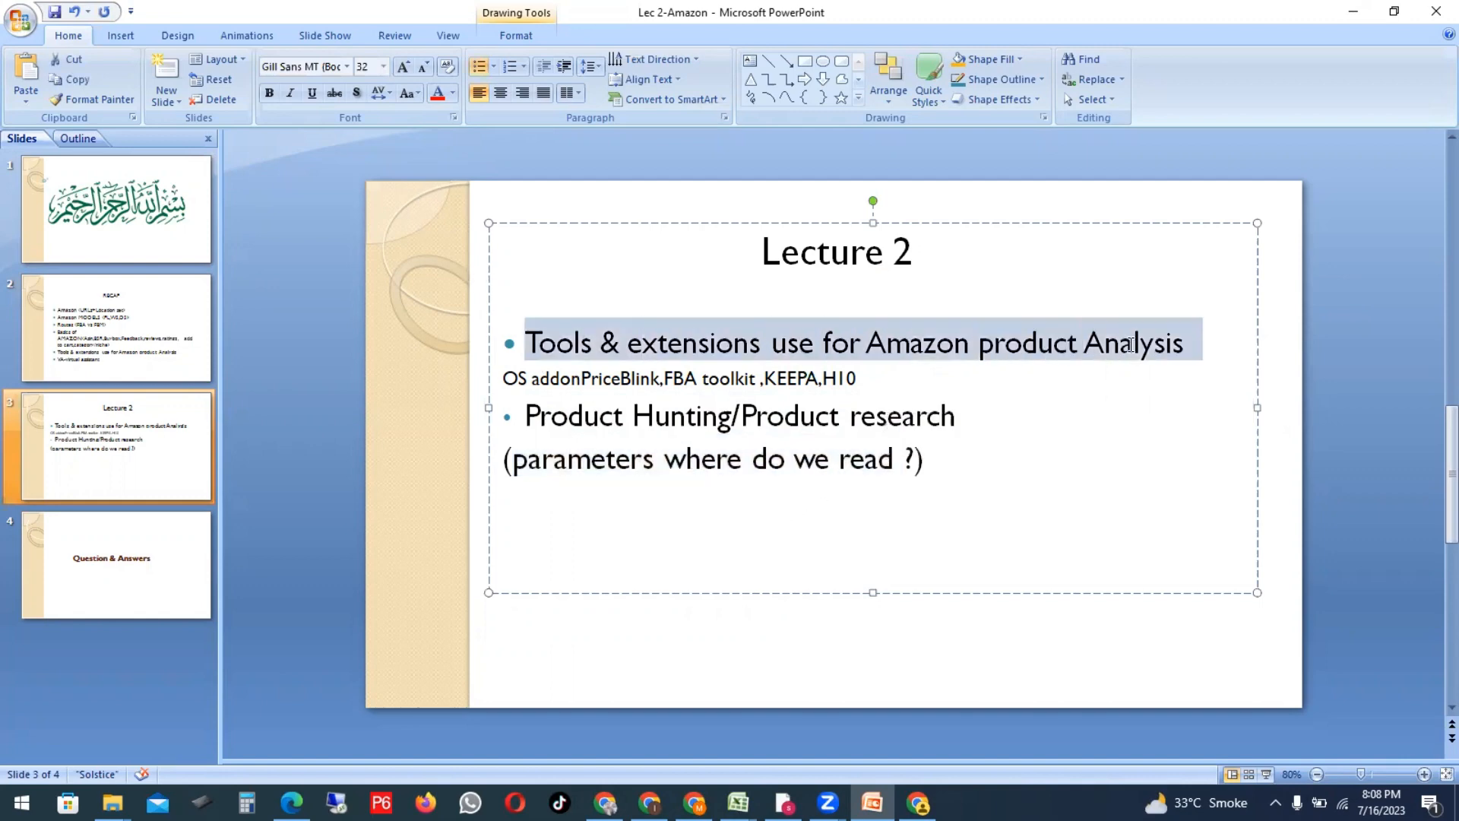
click(850, 416)
drag(509, 378, 699, 377)
drag(589, 380, 584, 416)
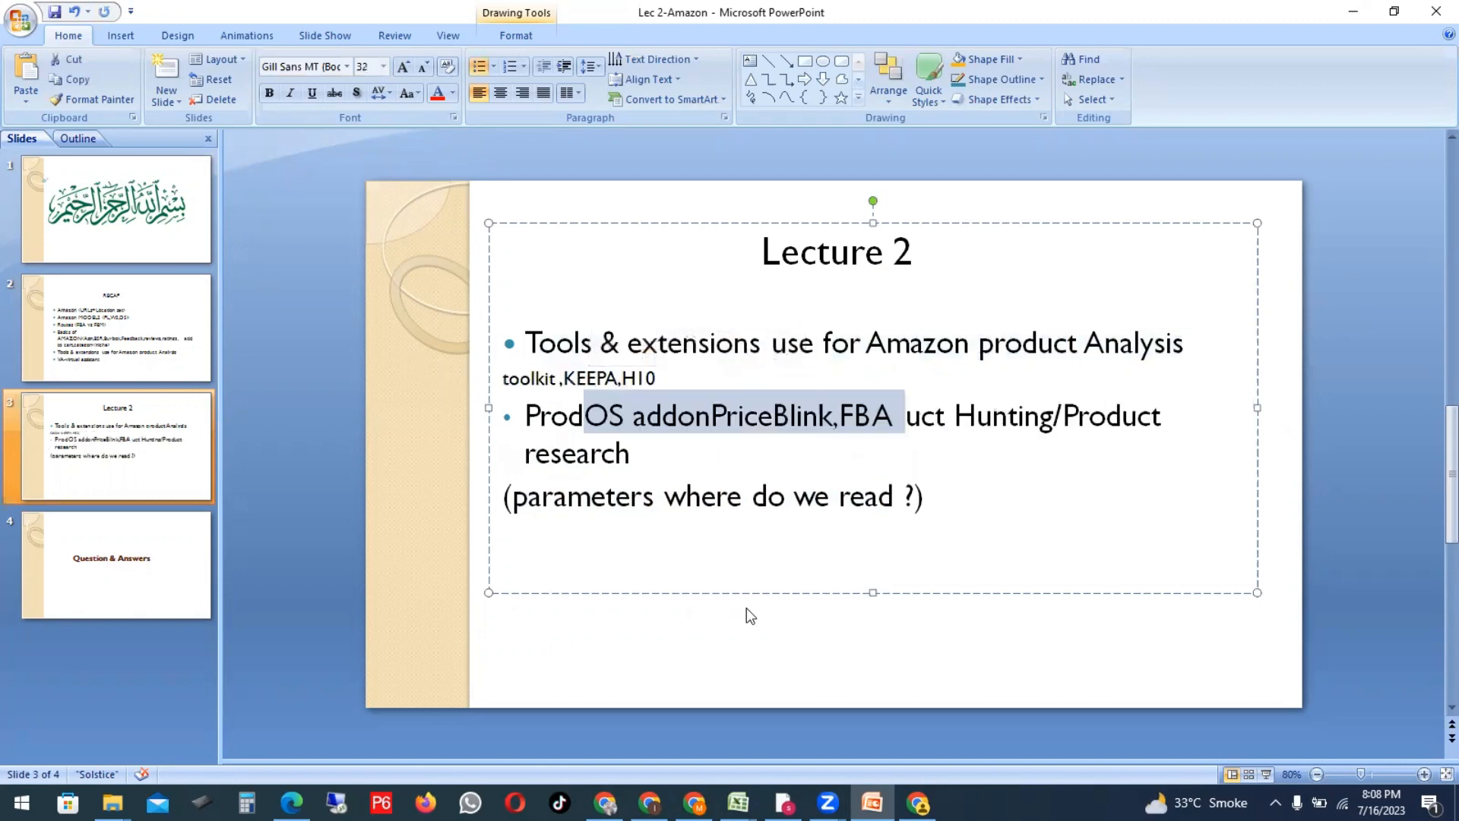
key(ctrl+z)
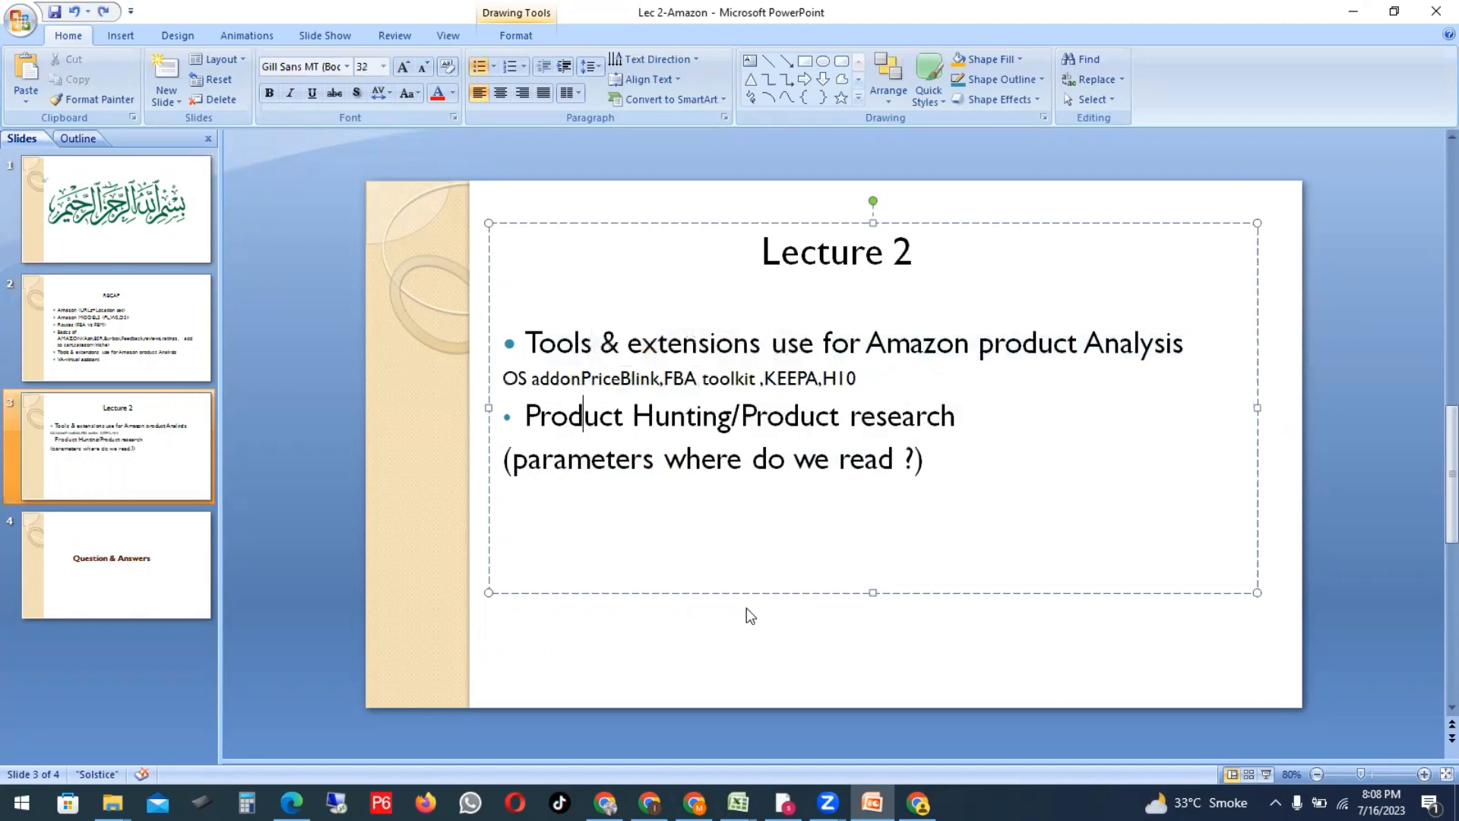
Step: Insert a comma between "OS addon" and "PriceBlink" in the tools list on the Lecture 2 slide
click(583, 379)
text(,)
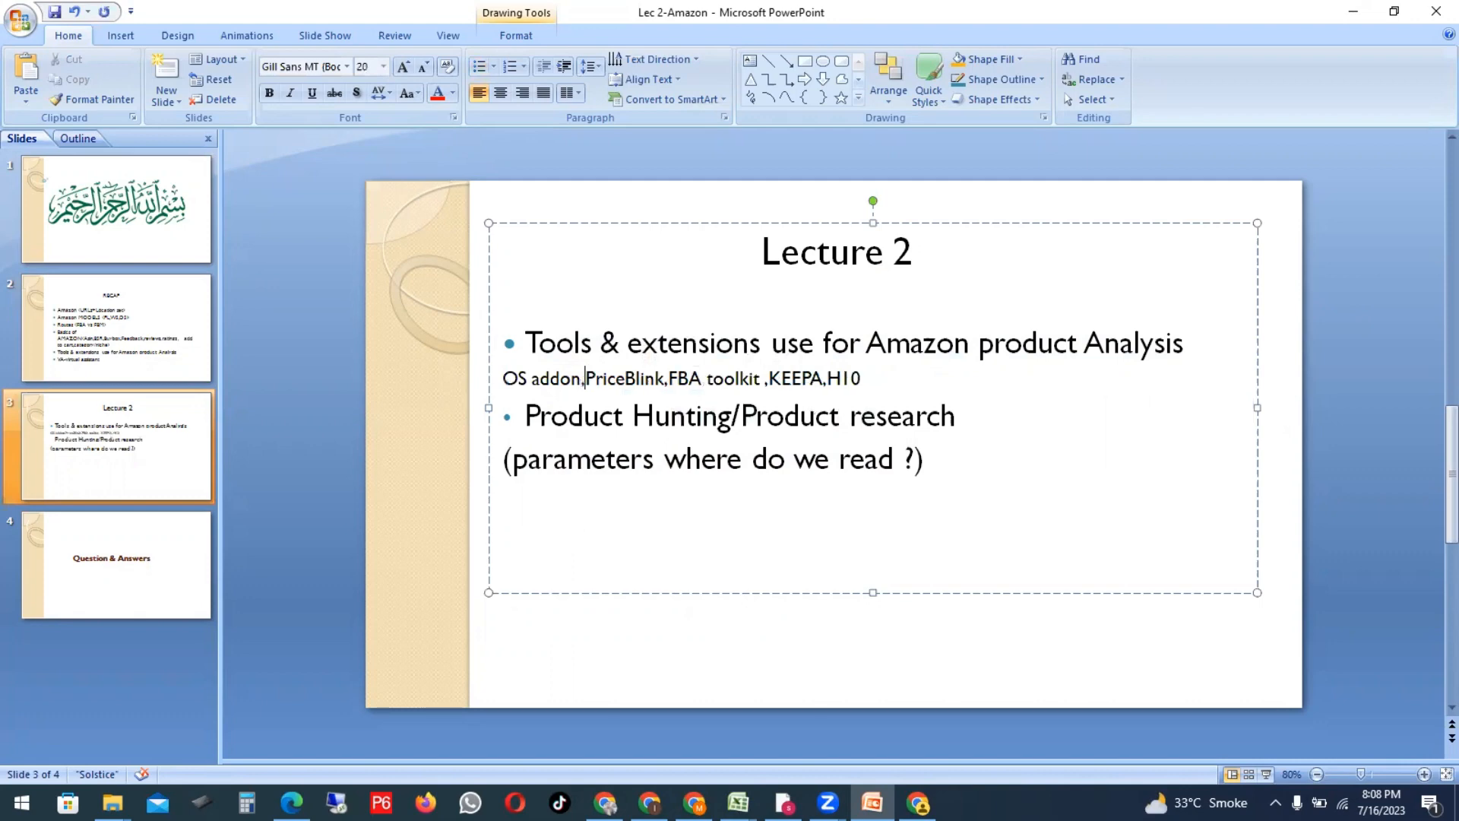
click(656, 419)
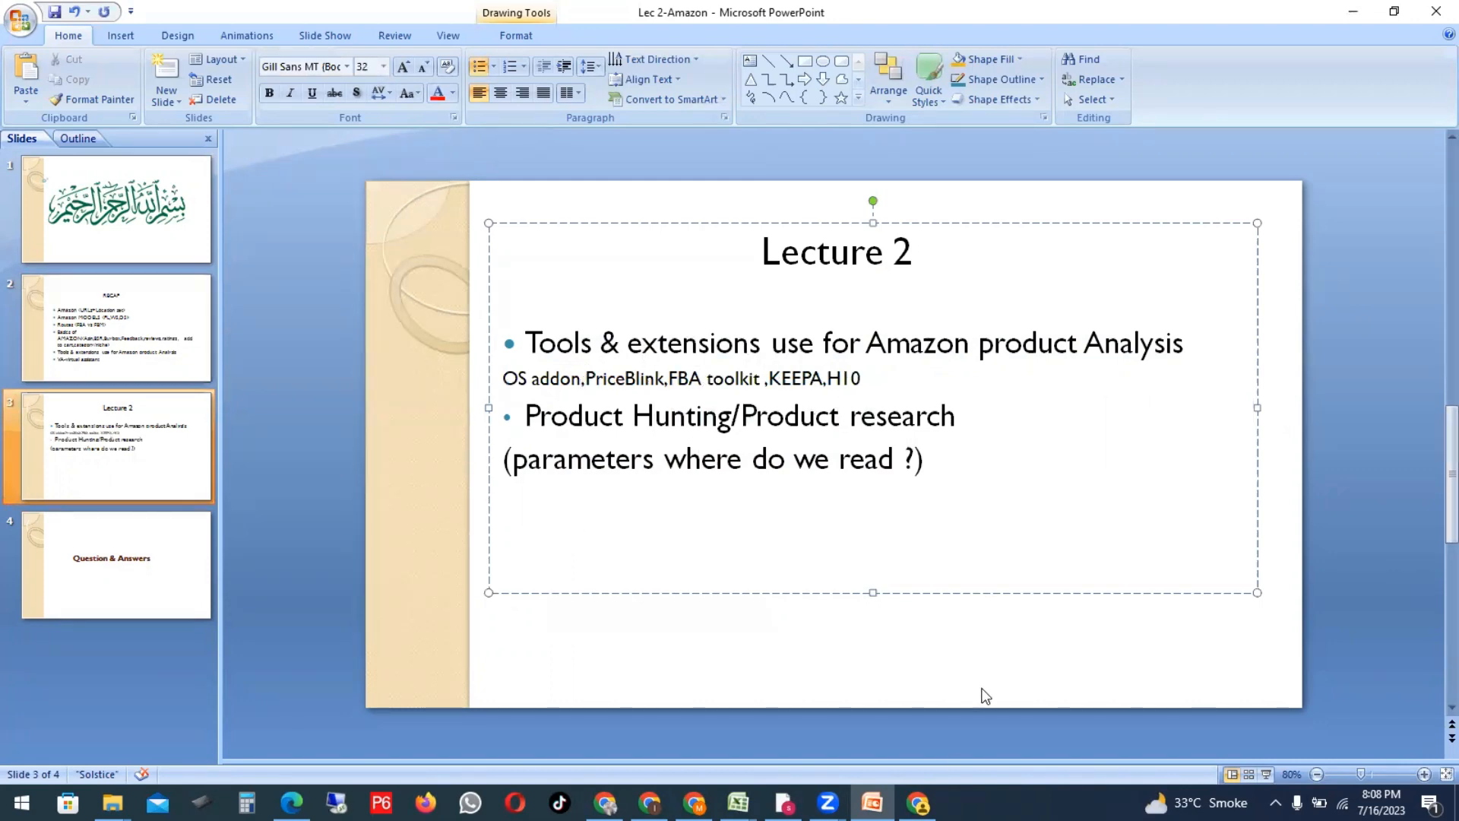
Step: Switch to Chrome and open the Chrome Web Store from the new tab page
click(918, 803)
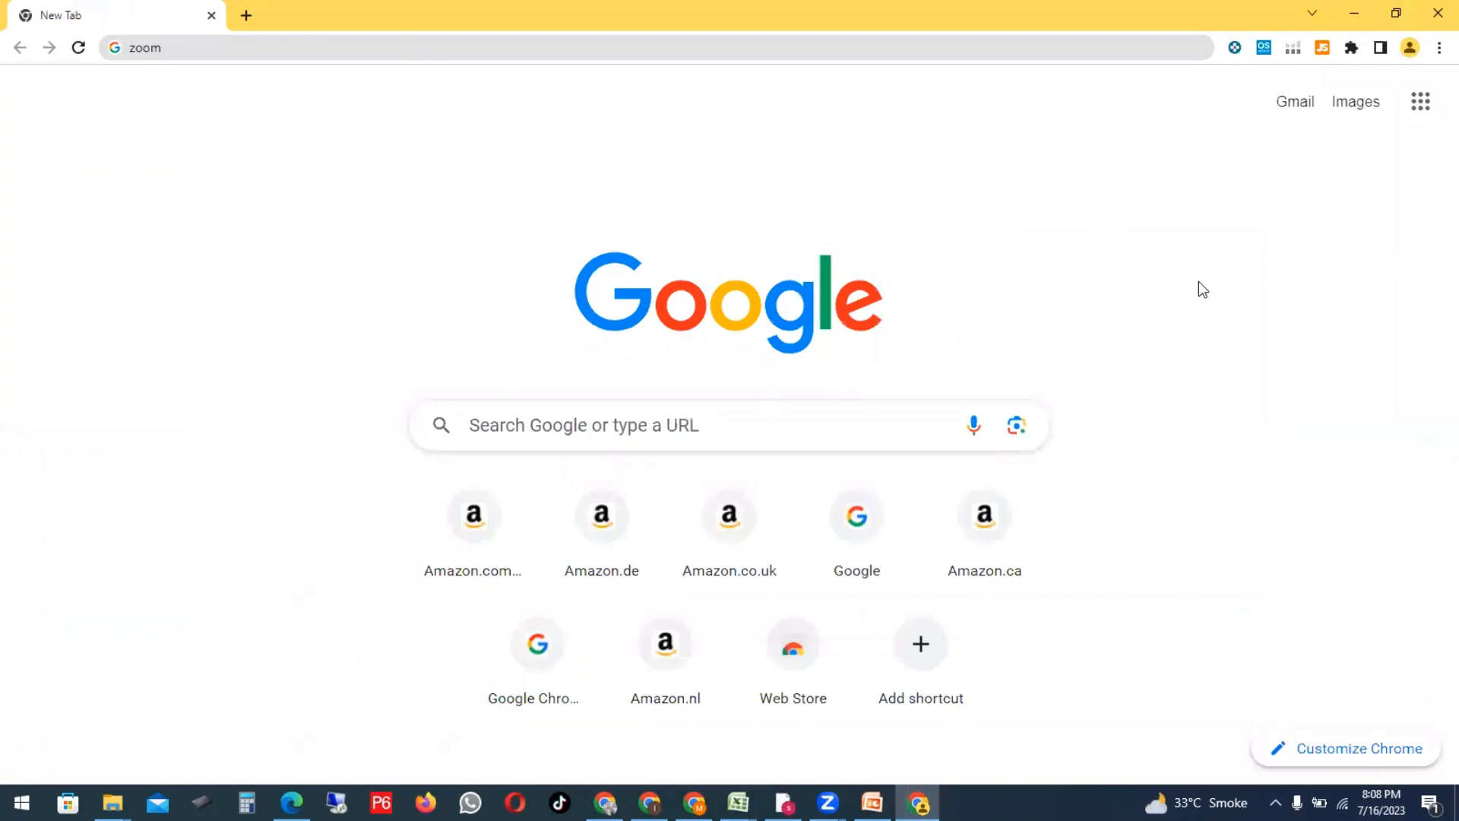
click(789, 676)
click(311, 57)
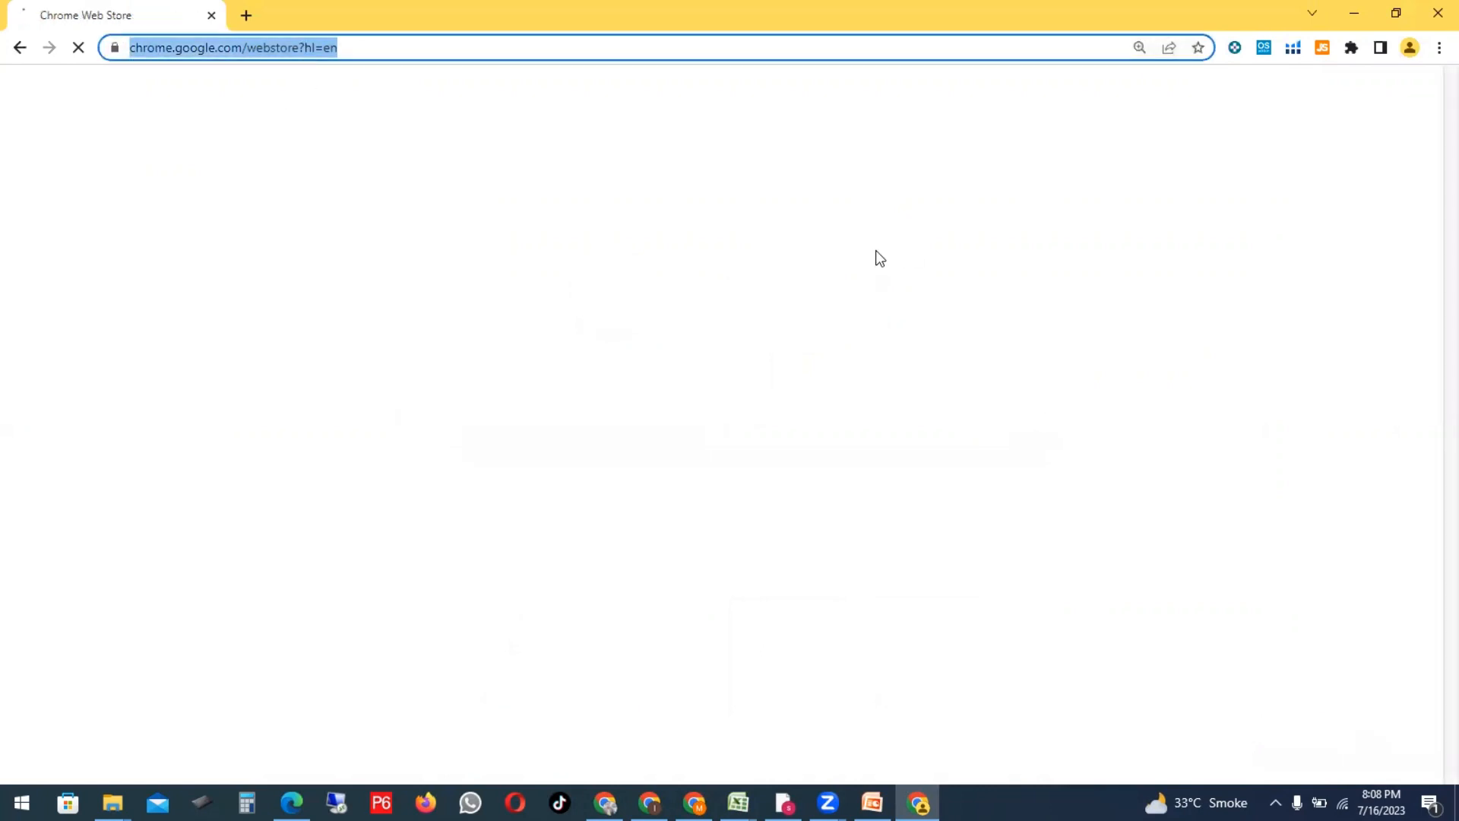
Step: Search the Chrome Web Store for "keepa & etsy" and look over the results
click(121, 171)
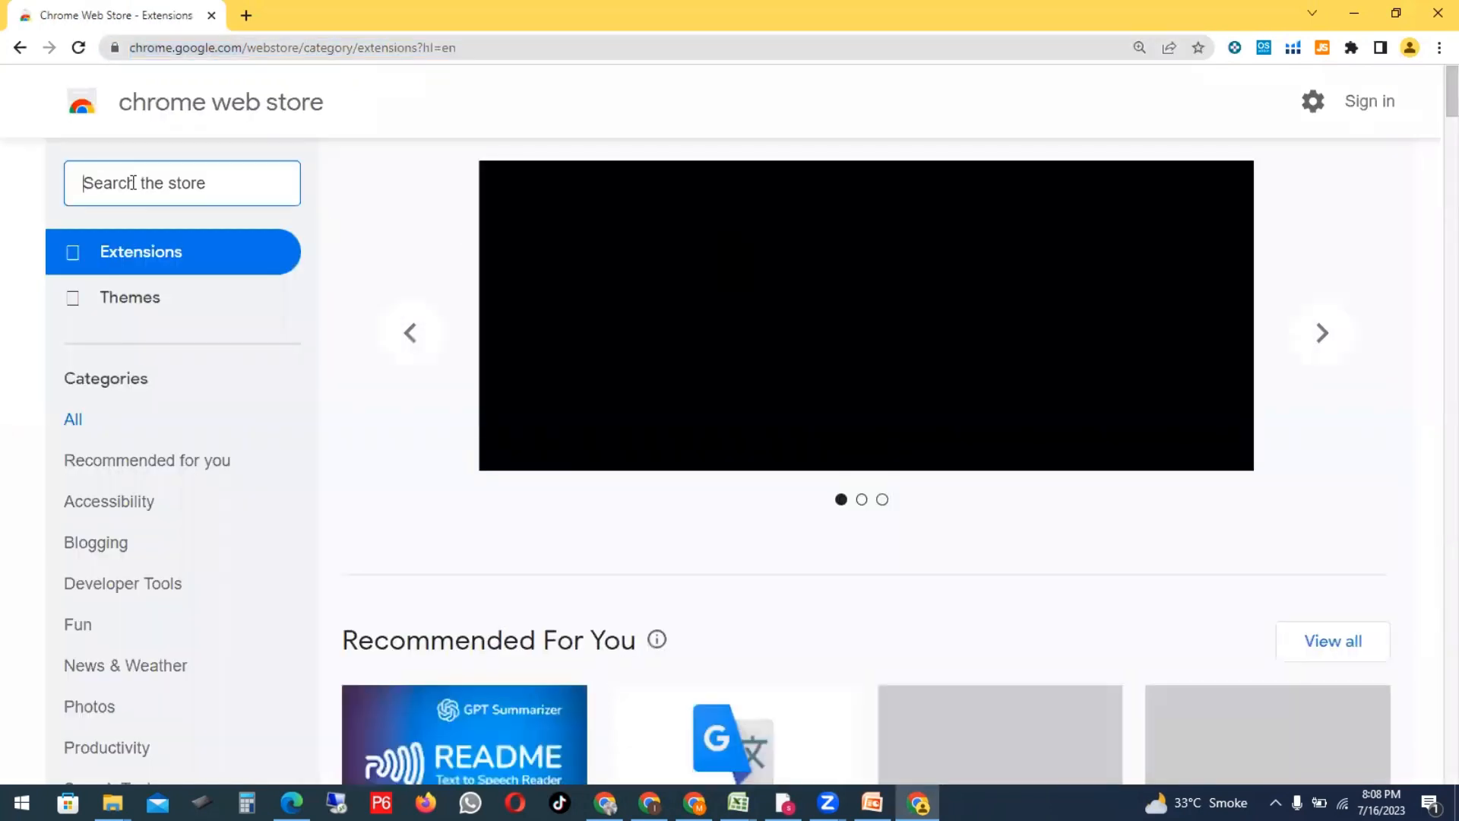
text(ke)
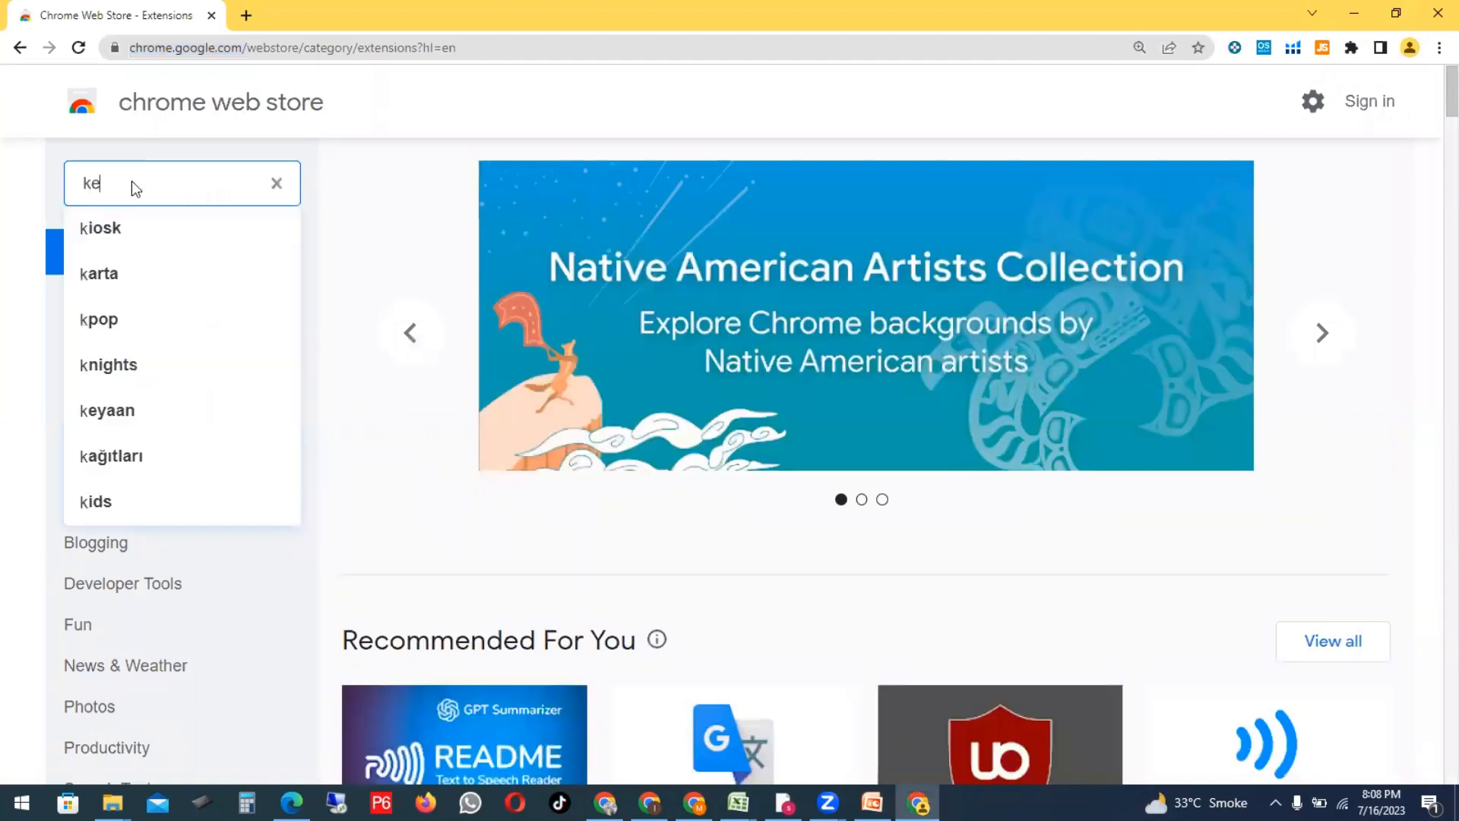
text(epa)
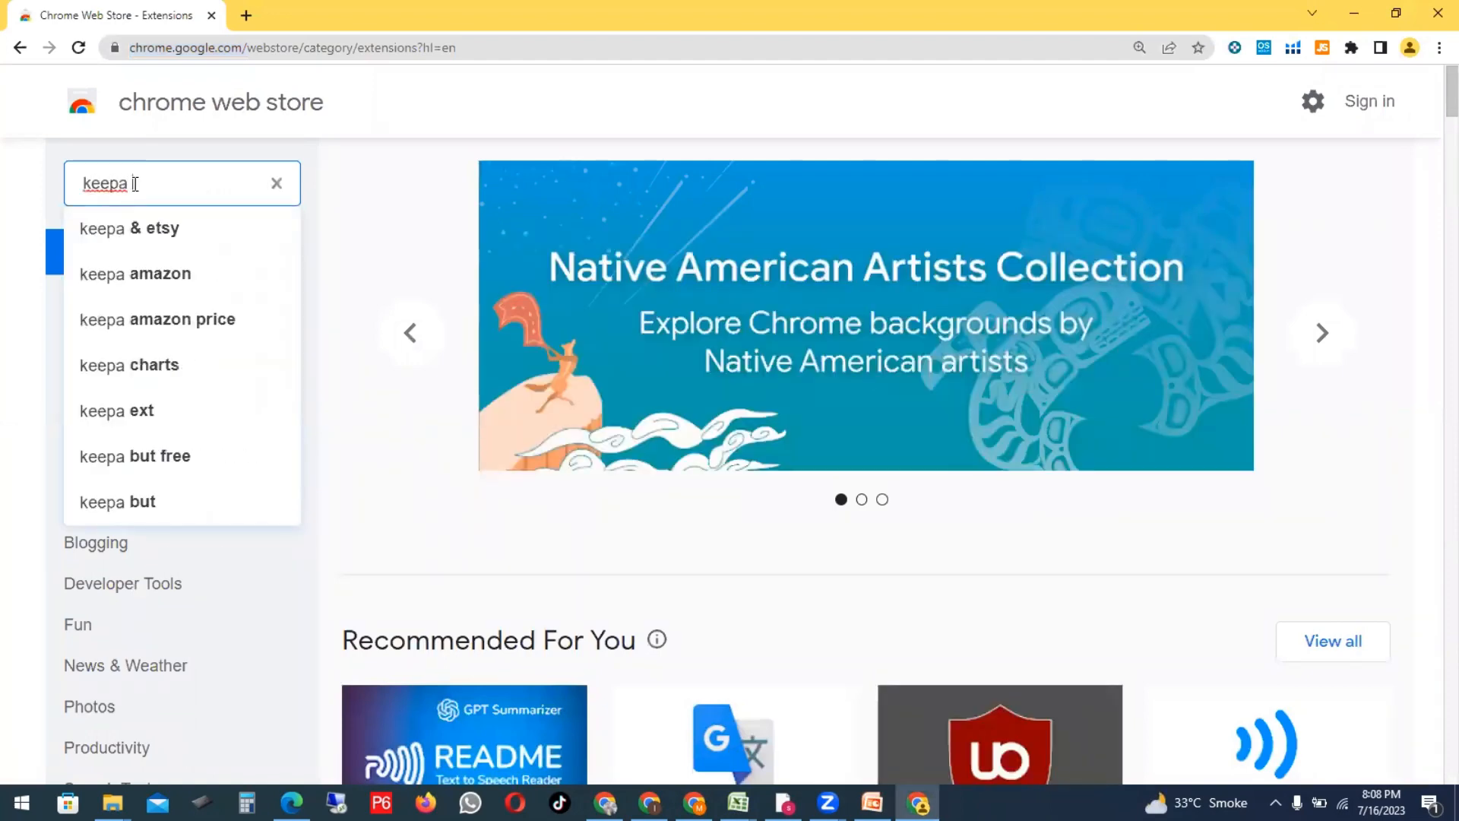
click(162, 231)
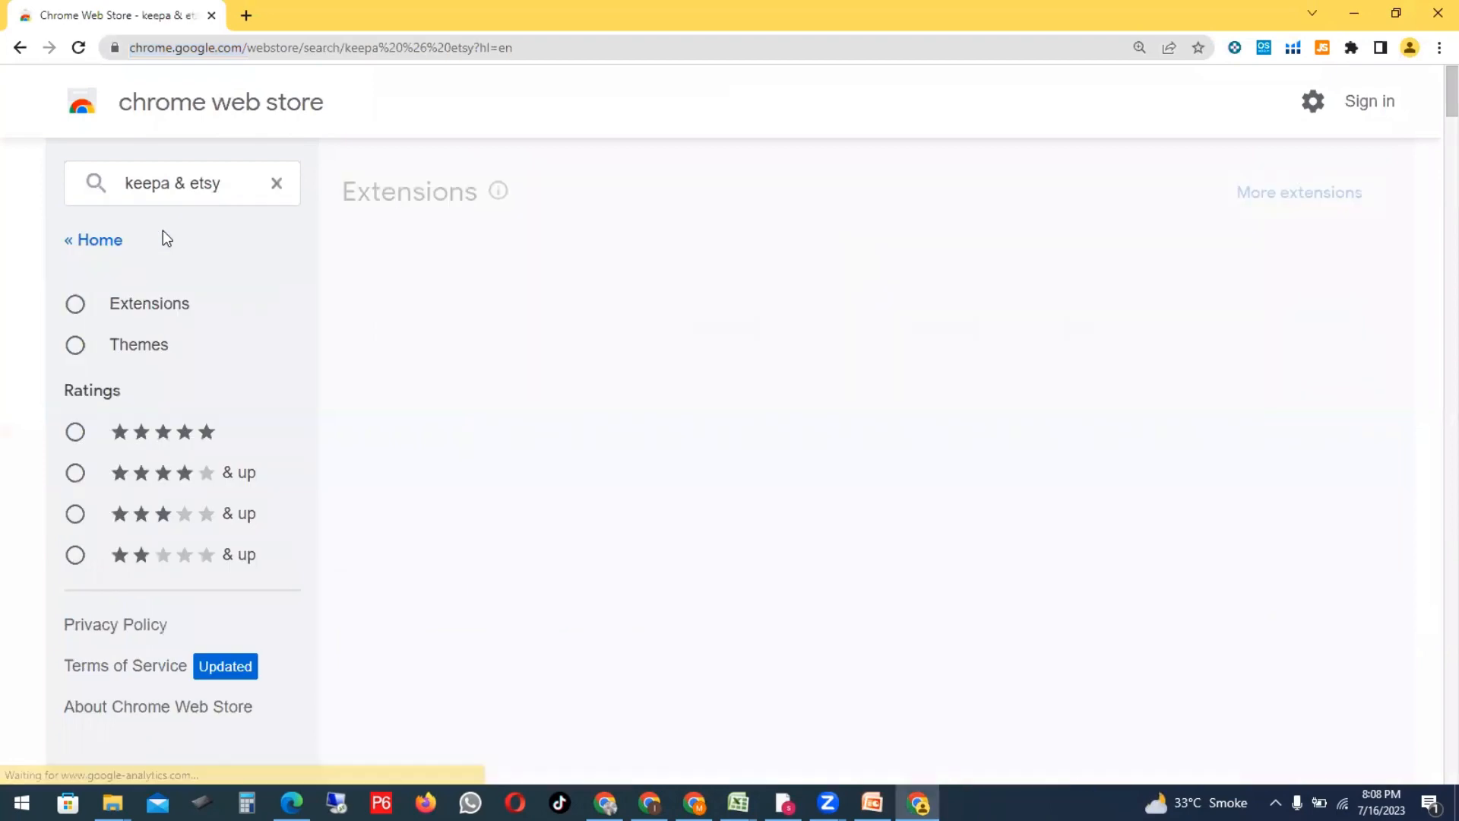
scroll(391, 332, down, 3)
scroll(207, 183, up, 3)
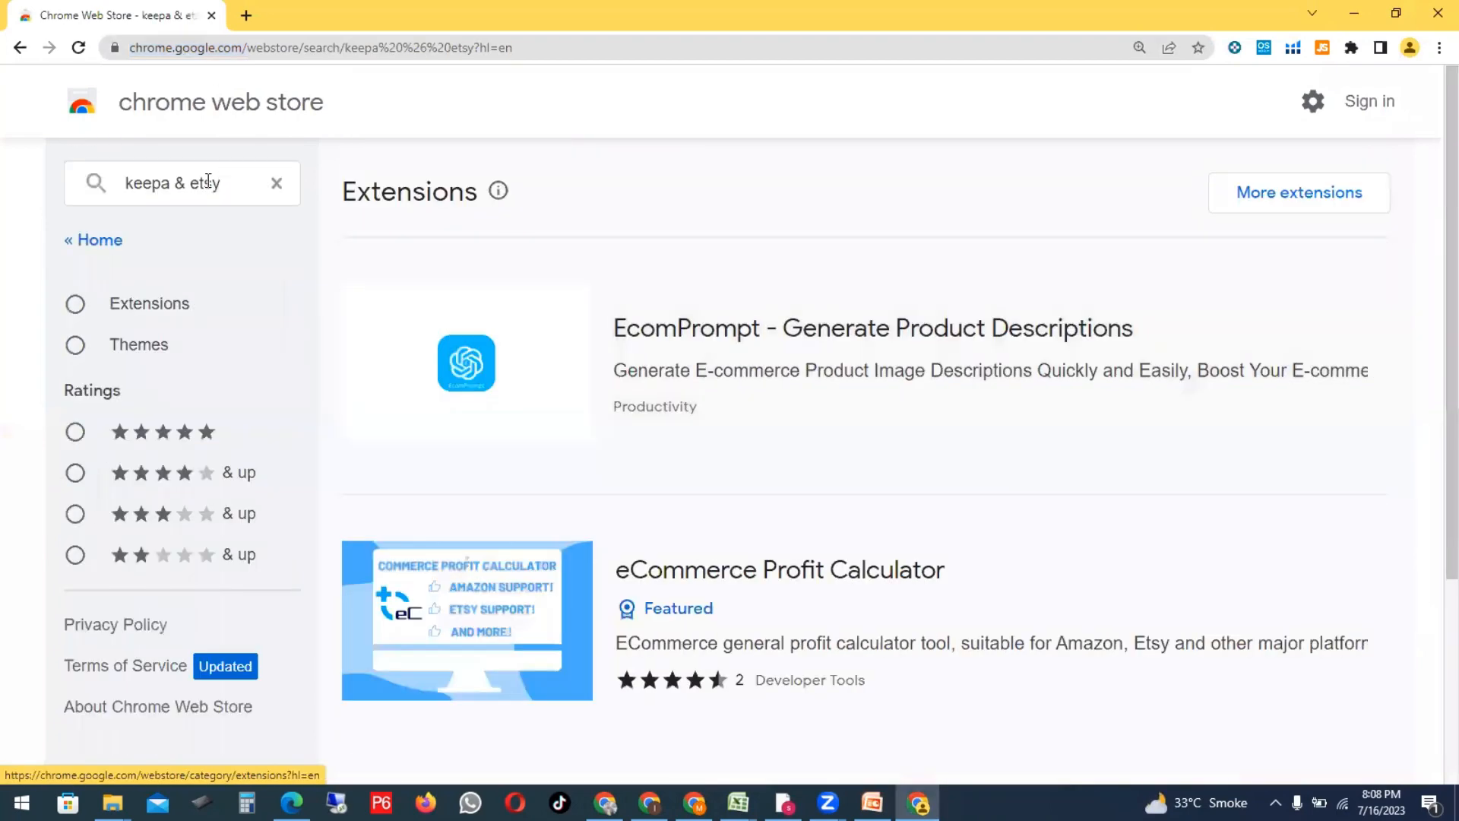
Step: Shorten the store search to "keepa" and open the Keepa - Amazon Price Tracker extension page
triple_click(208, 183)
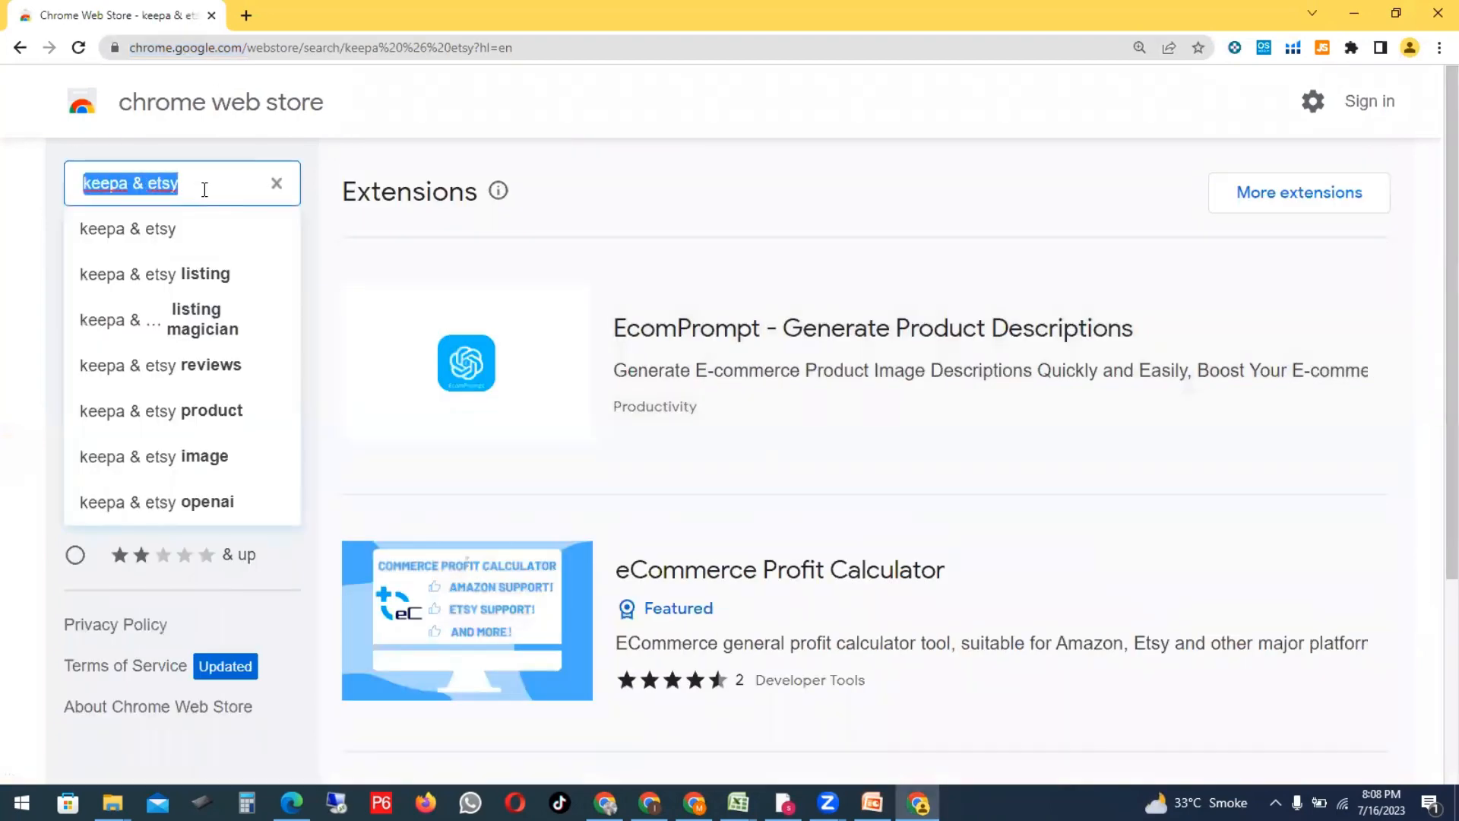
click(210, 188)
key(BackSpace)
key(BackSpace)
key(BackSpace)
key(BackSpace)
key(BackSpace)
key(BackSpace)
key(BackSpace)
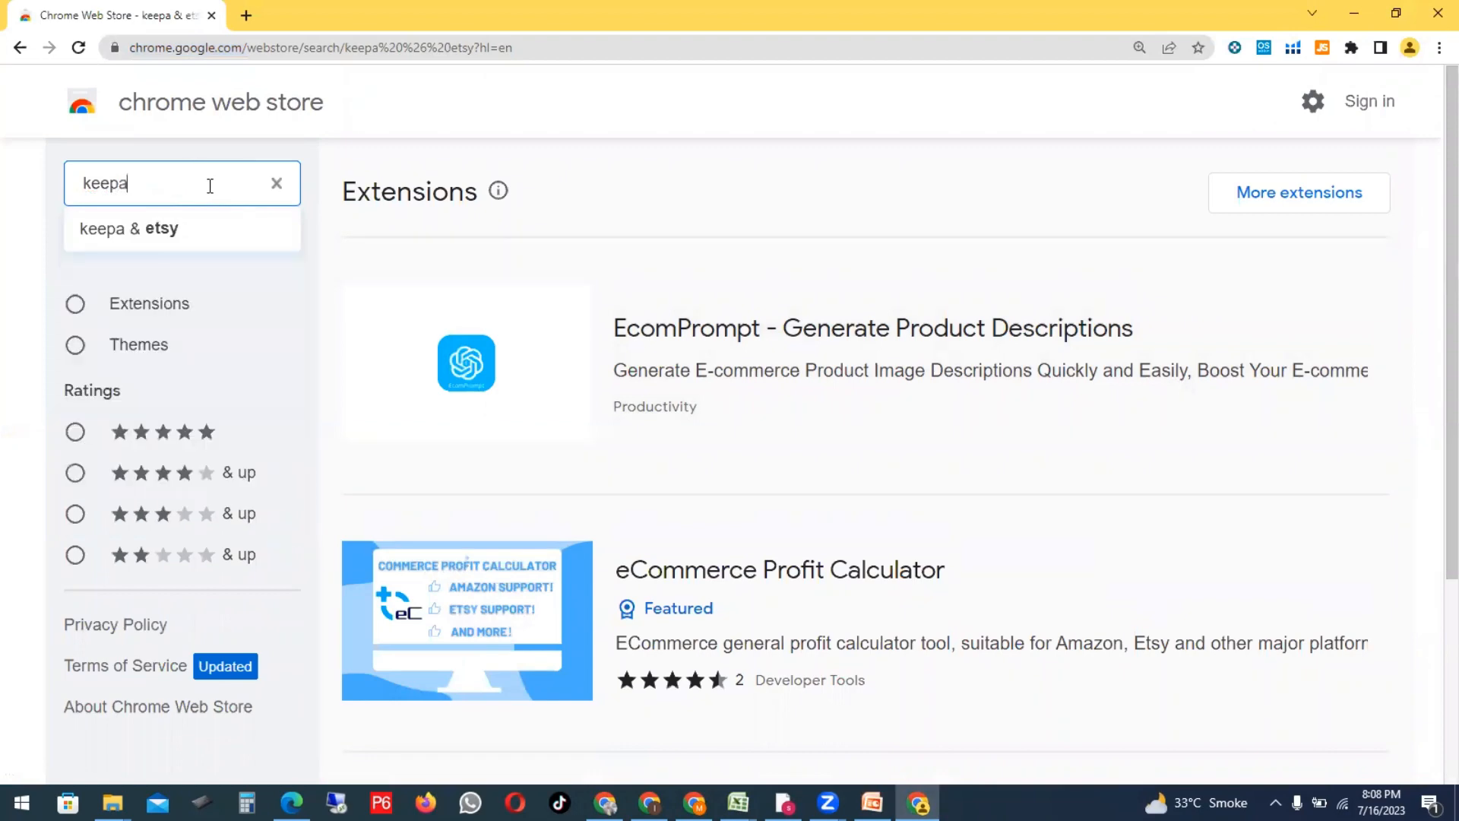
key(Return)
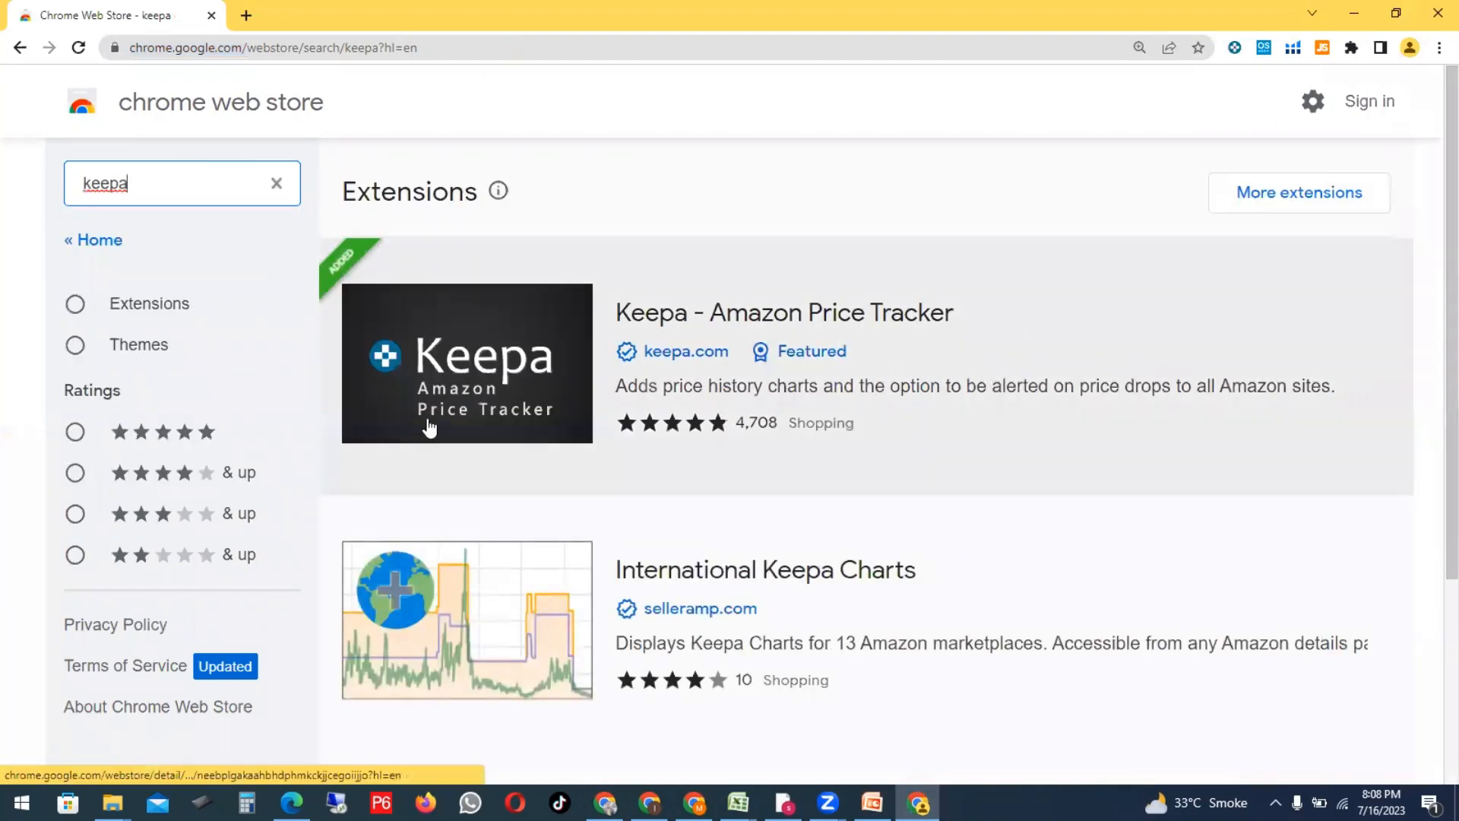
click(425, 371)
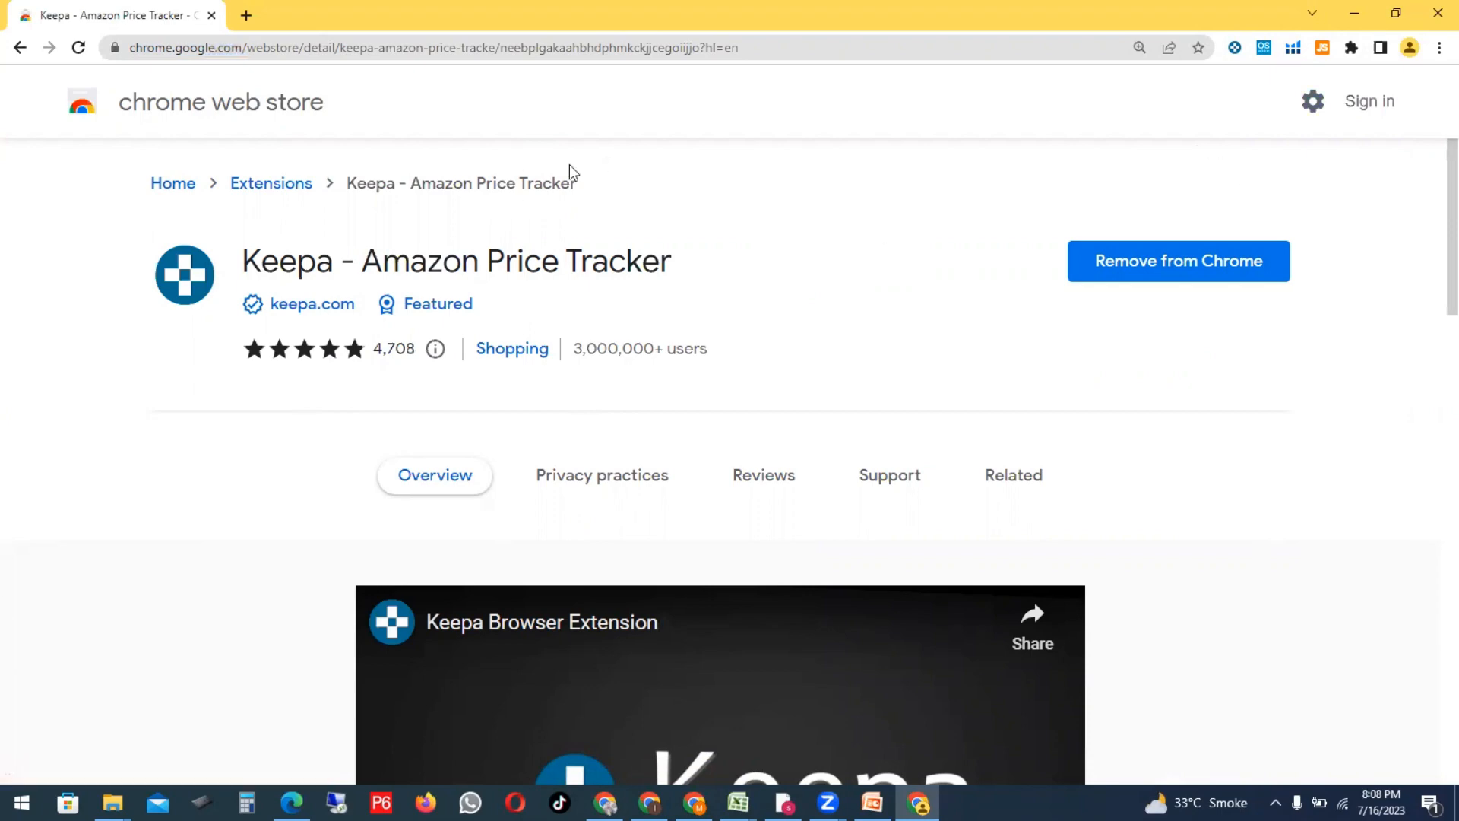
Step: Return to the store's home page, search for "online seller addon" and open the Online Seller Addon extension page
click(176, 188)
click(191, 183)
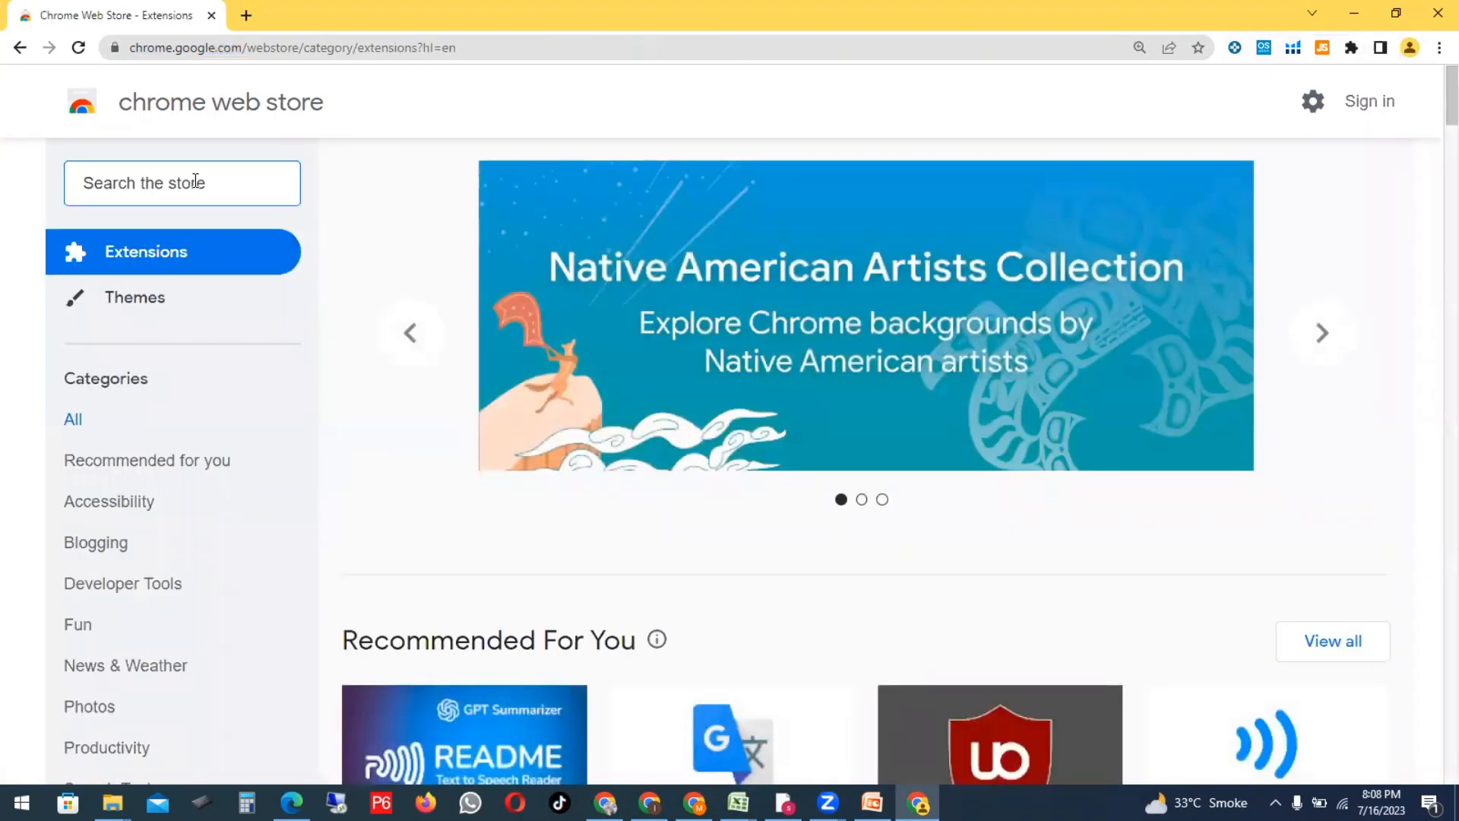
text(om)
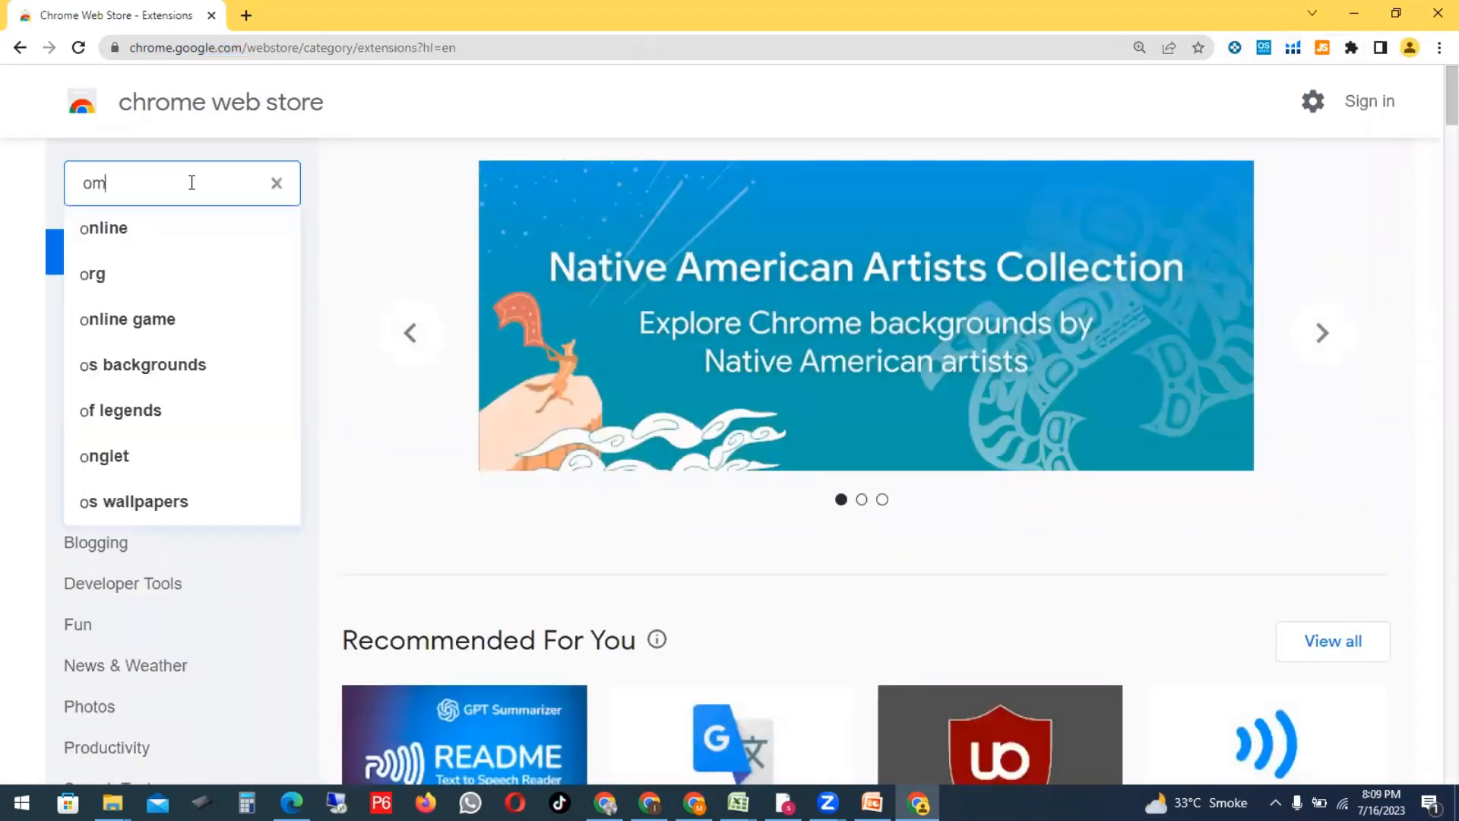
text(nline )
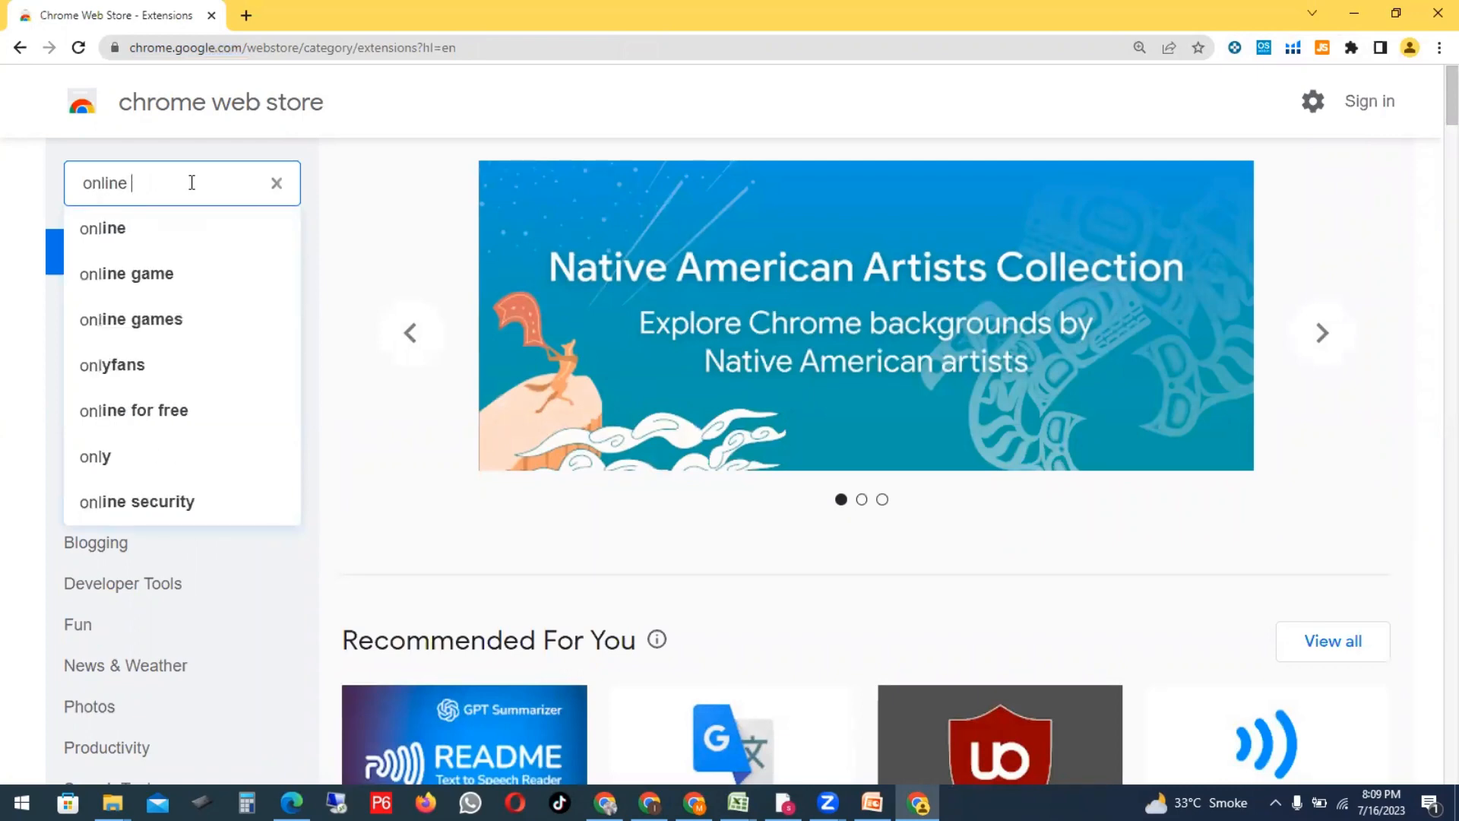
text(seller addon)
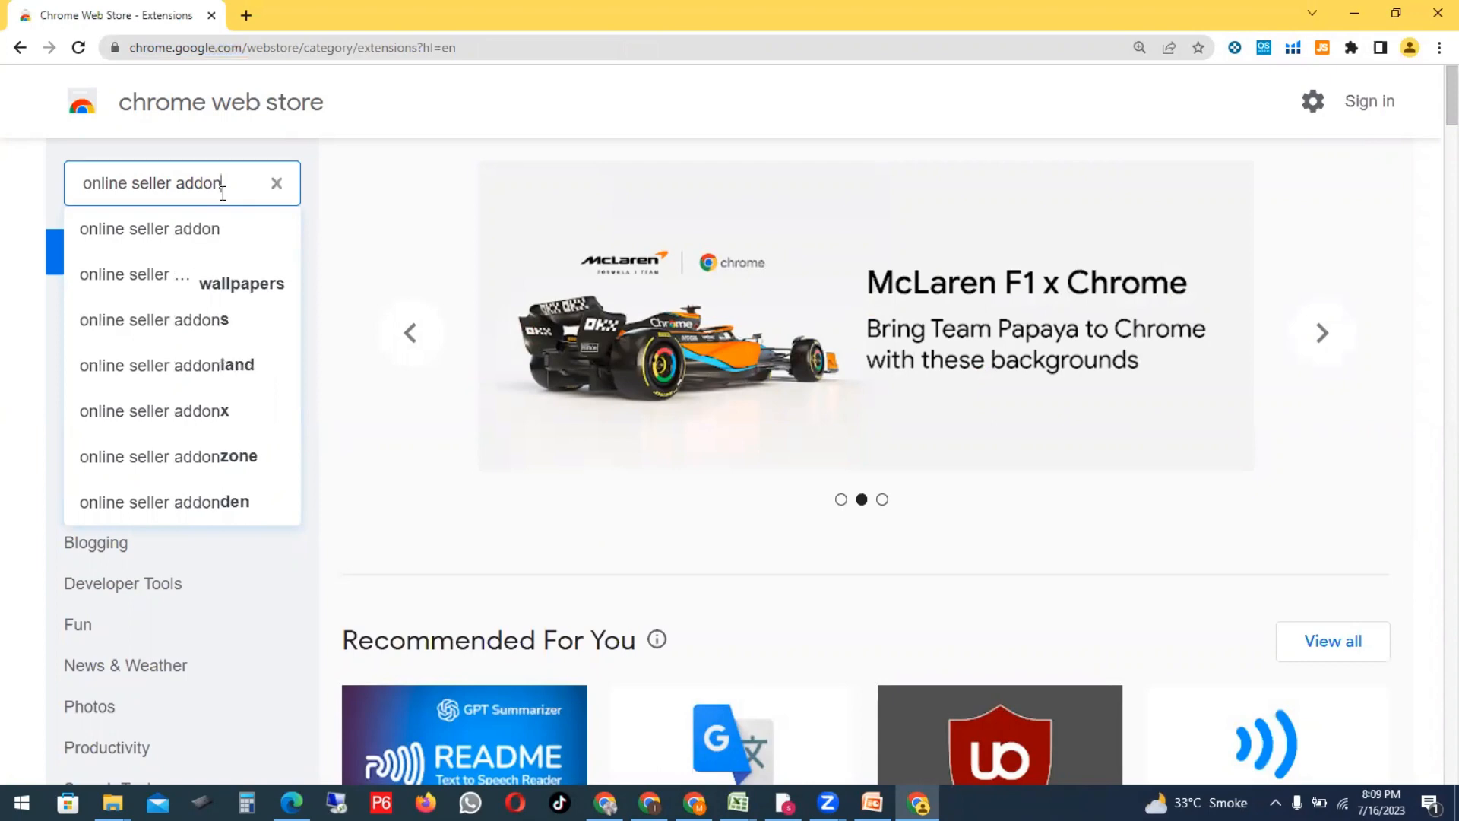
click(199, 225)
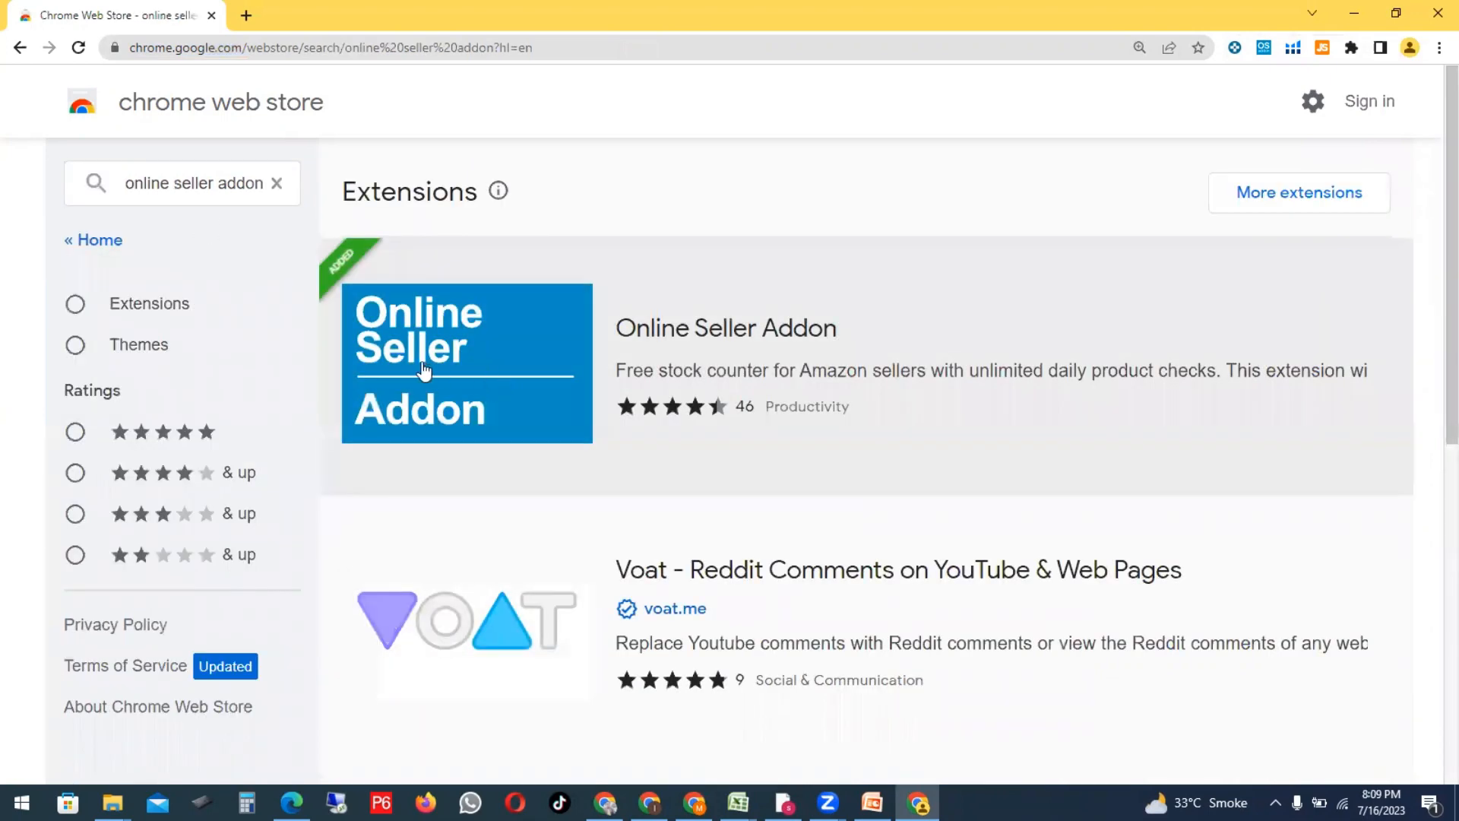
click(473, 369)
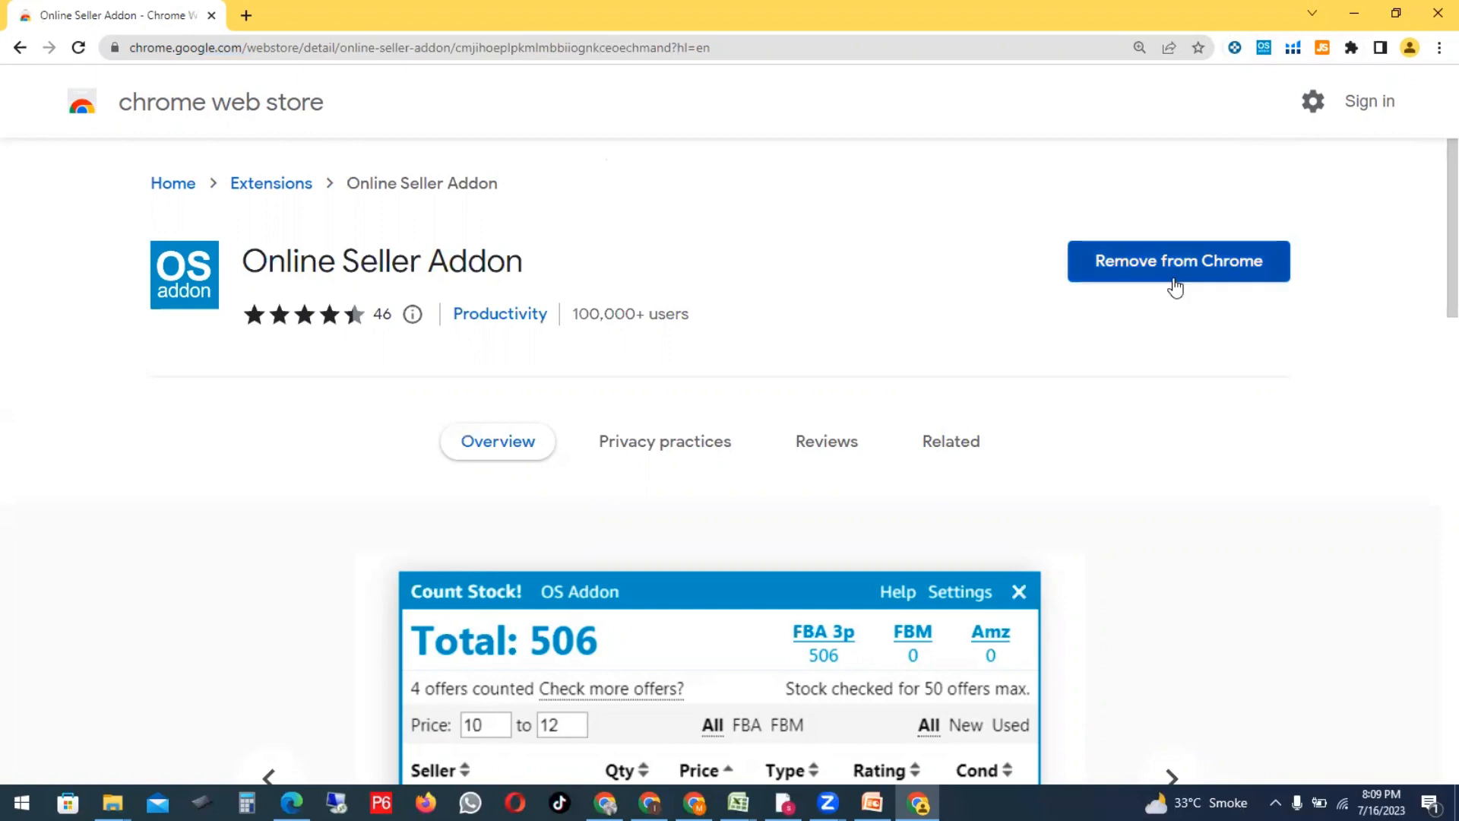
Step: Return to the store's home page, search for "Helium 10" and open the Helium 10 extension page
click(174, 185)
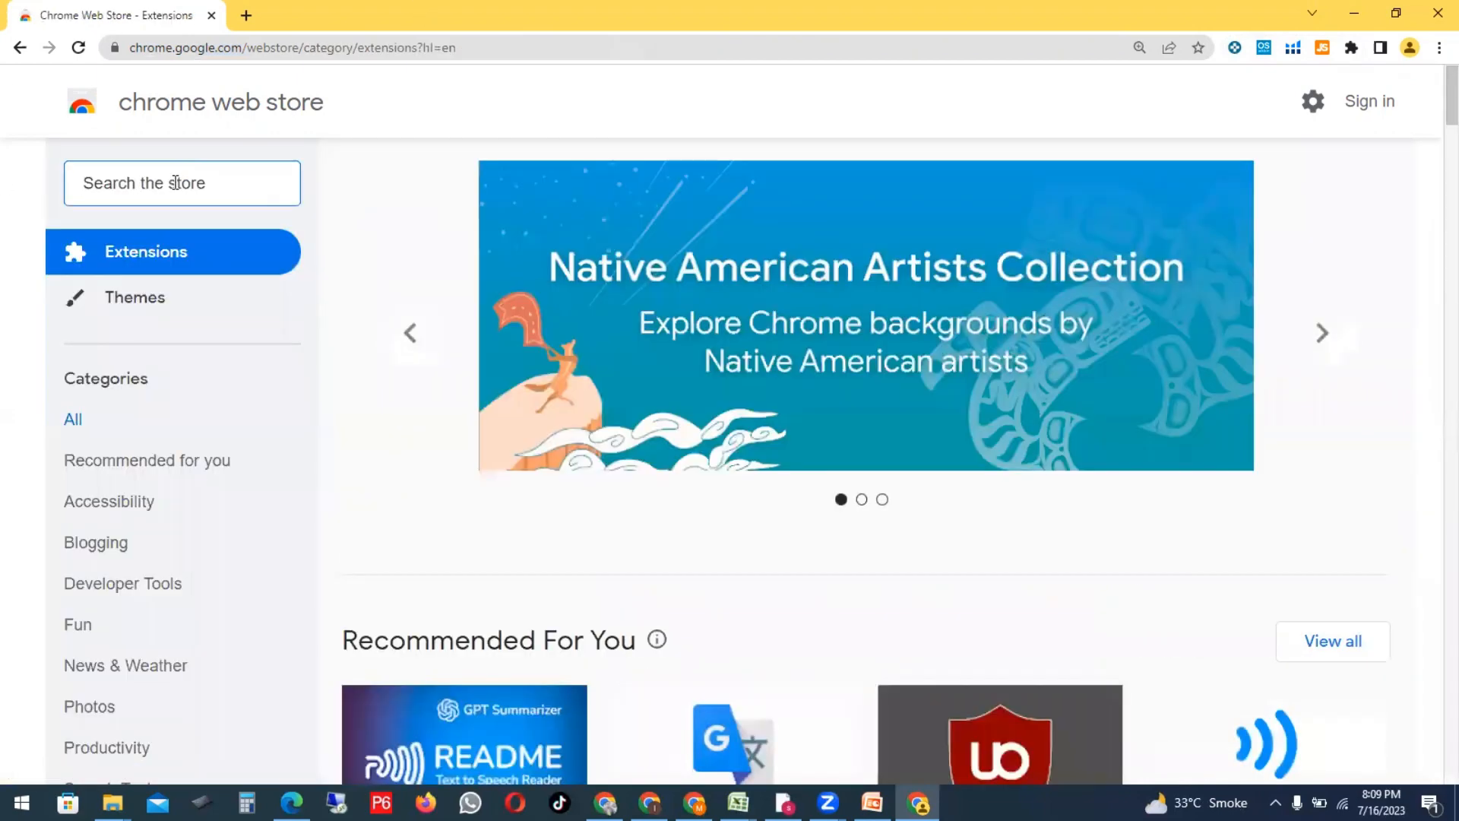
click(176, 182)
text(H10)
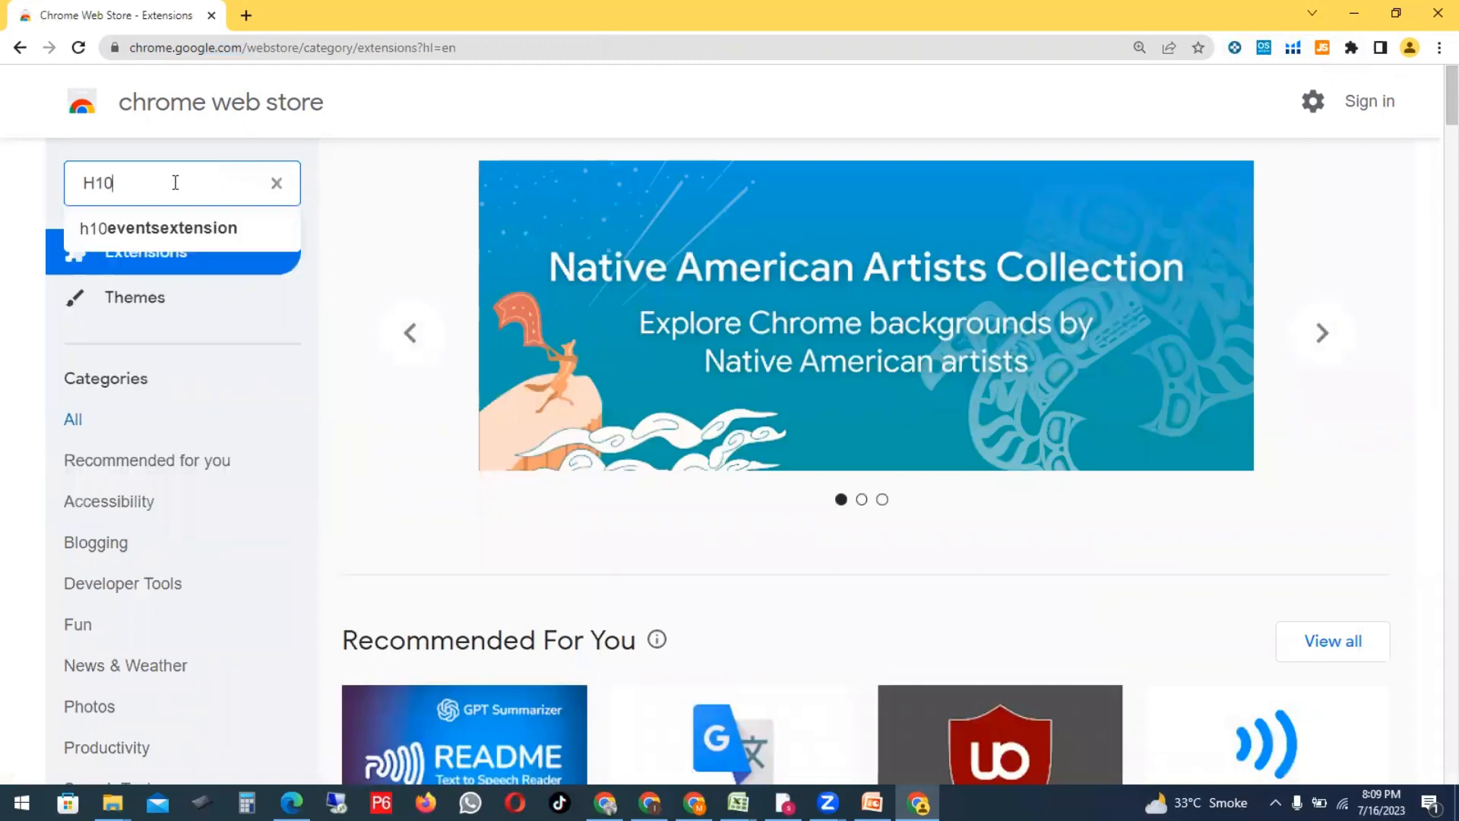
key(BackSpace)
key(BackSpace)
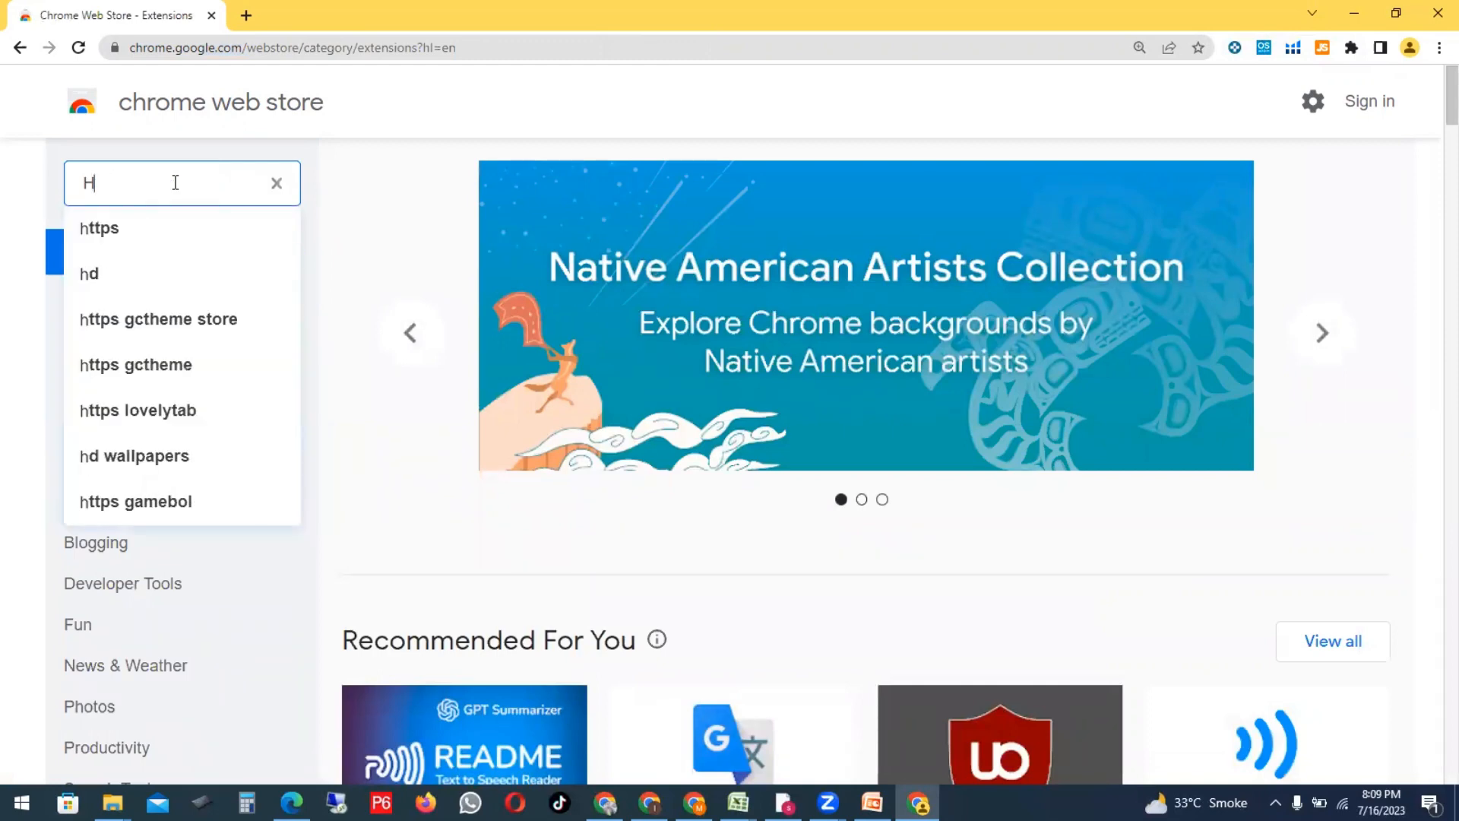
text(elium 10)
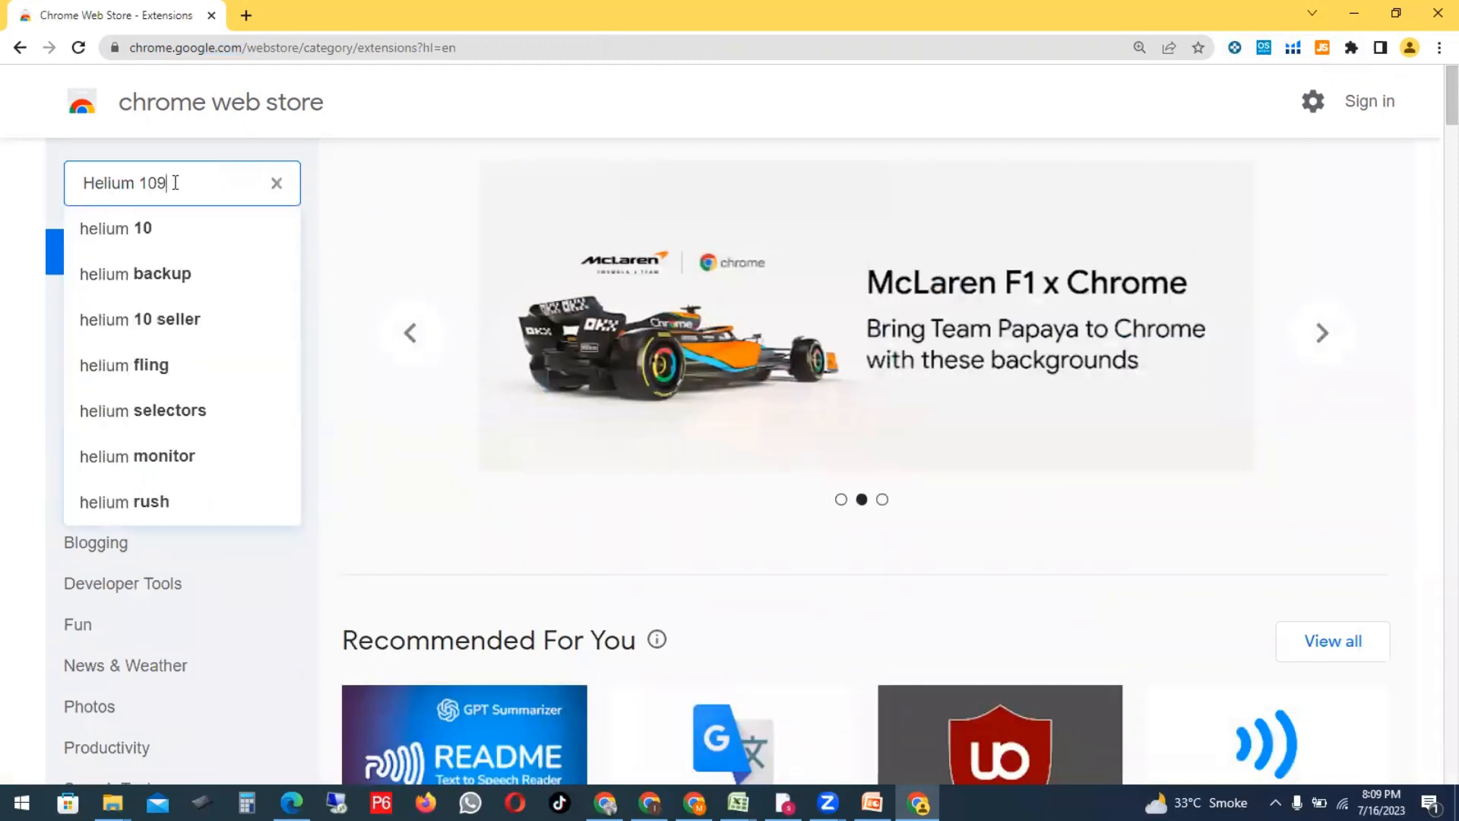
key(Return)
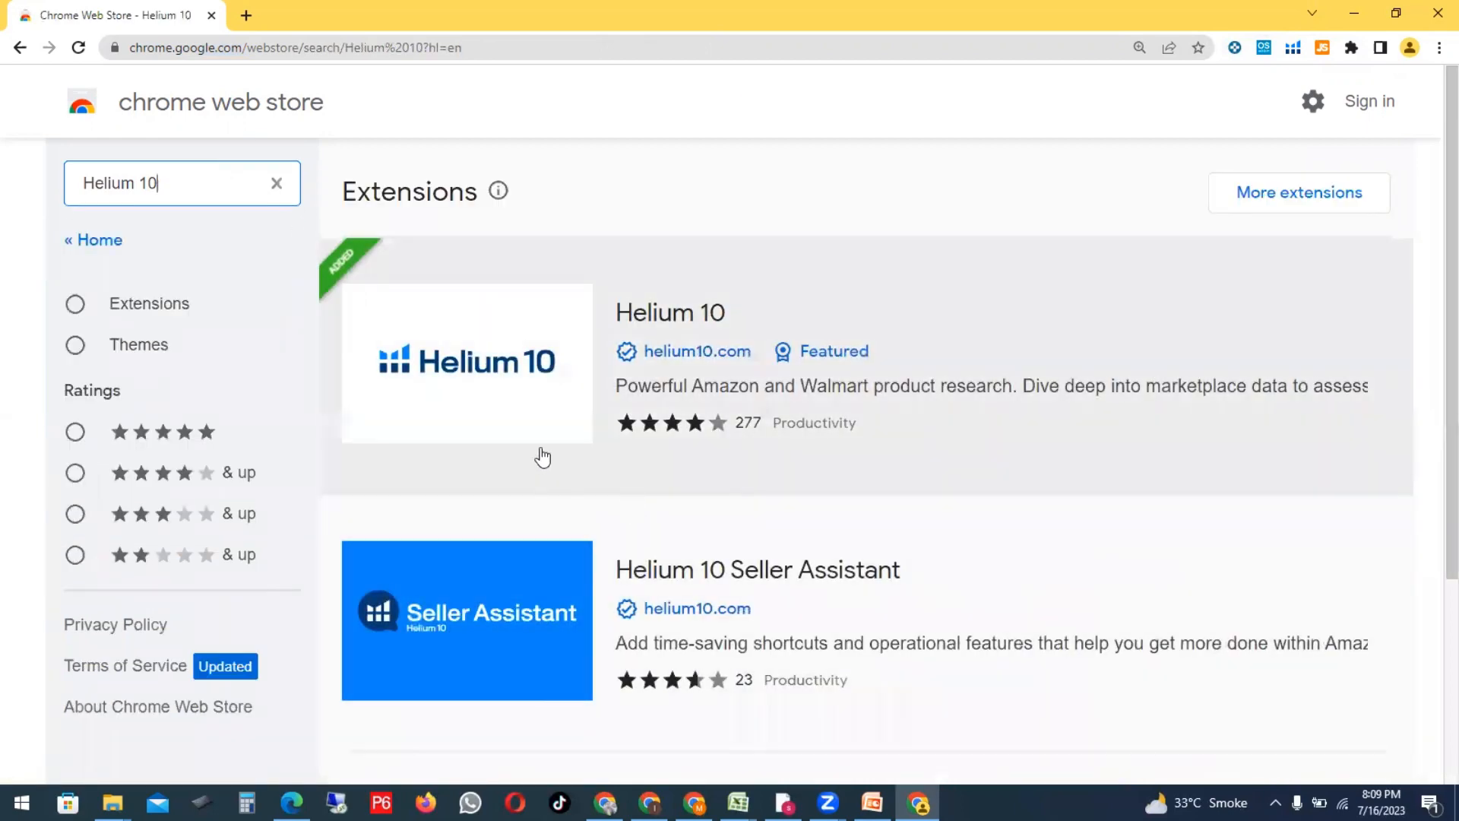
click(498, 397)
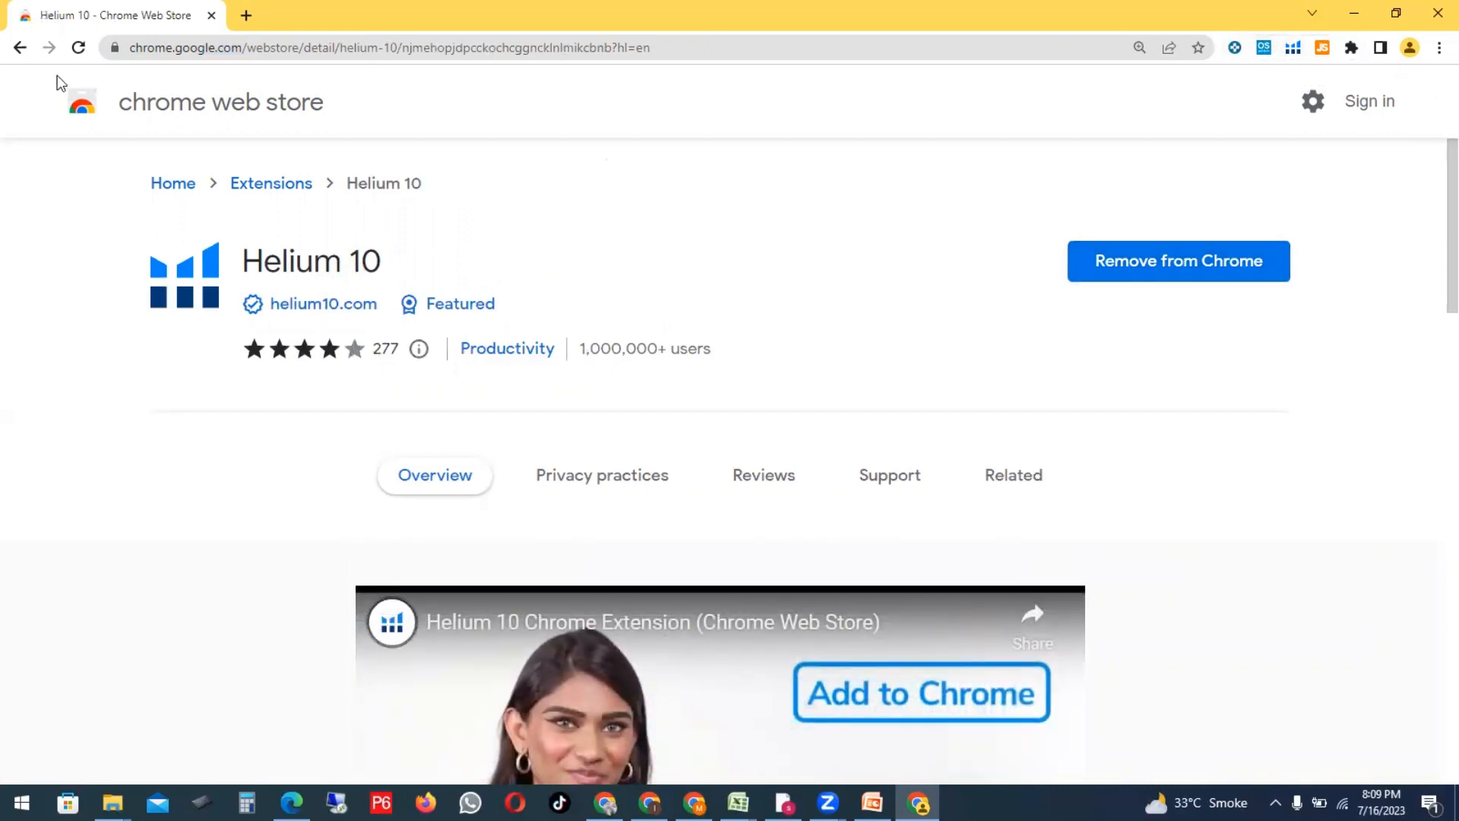
Step: Go back to the store's home page, search for "price blink" and look over the results
click(175, 187)
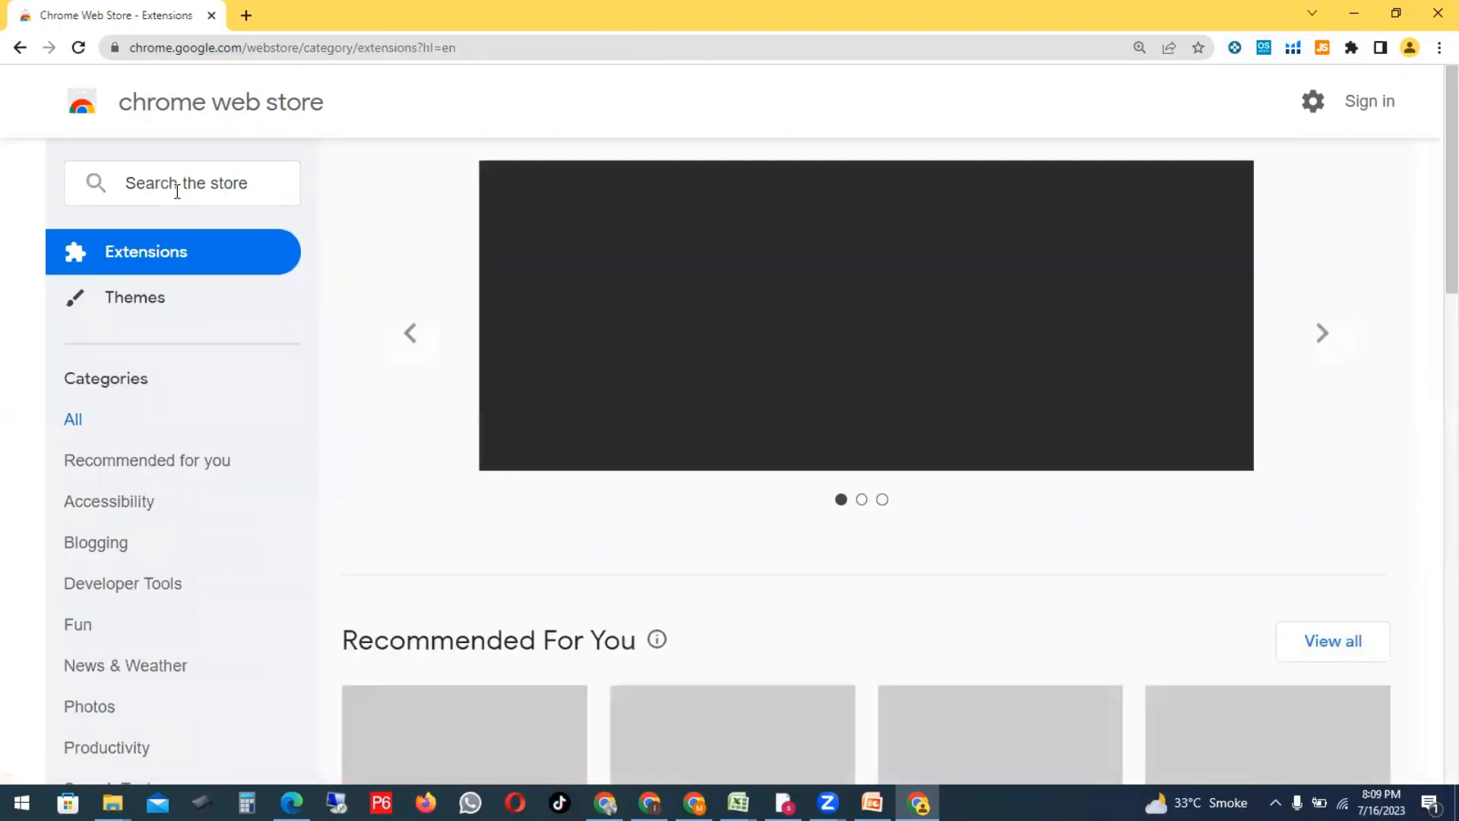
text(pric)
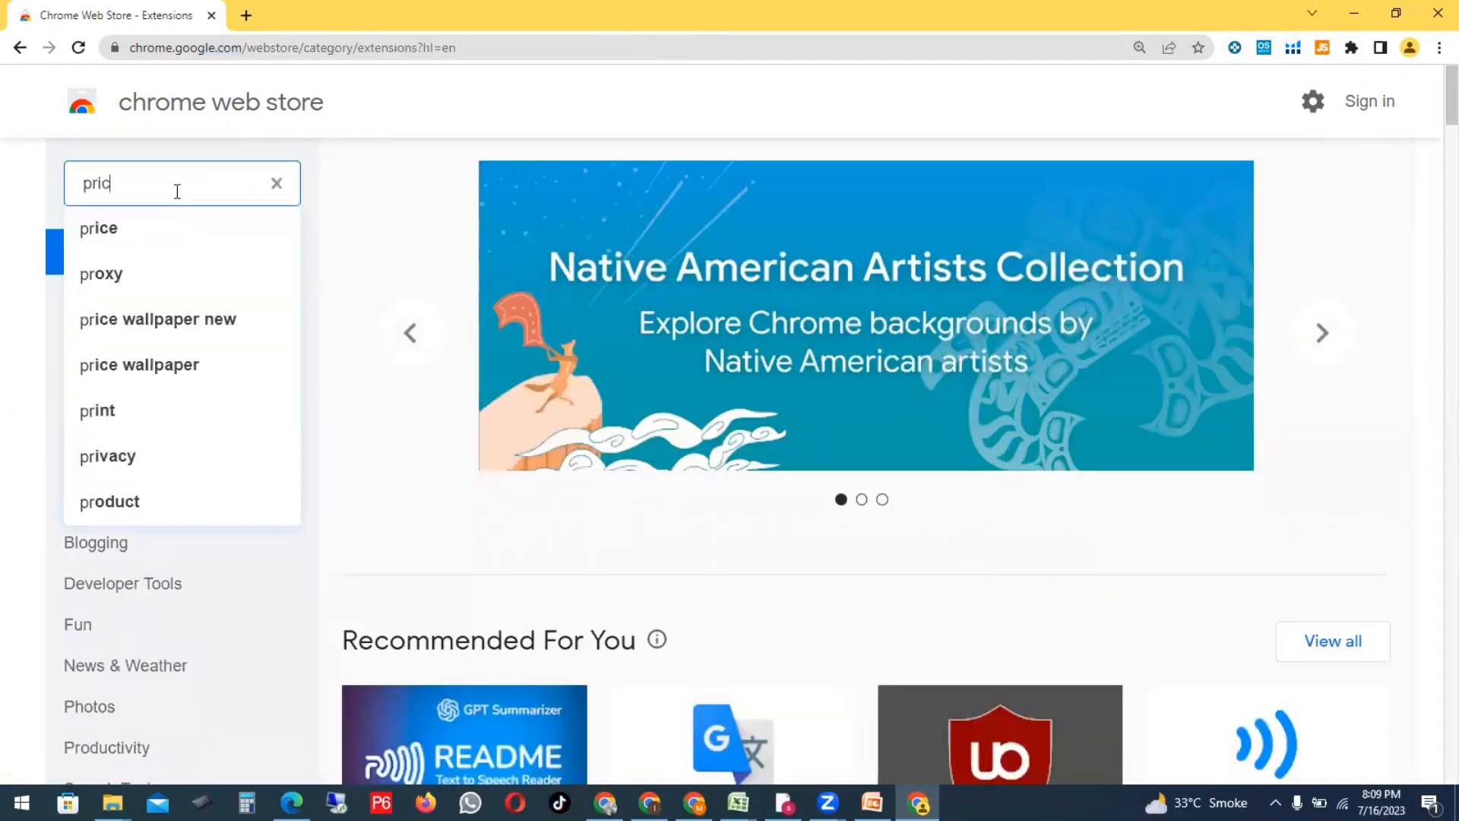
text(e blink)
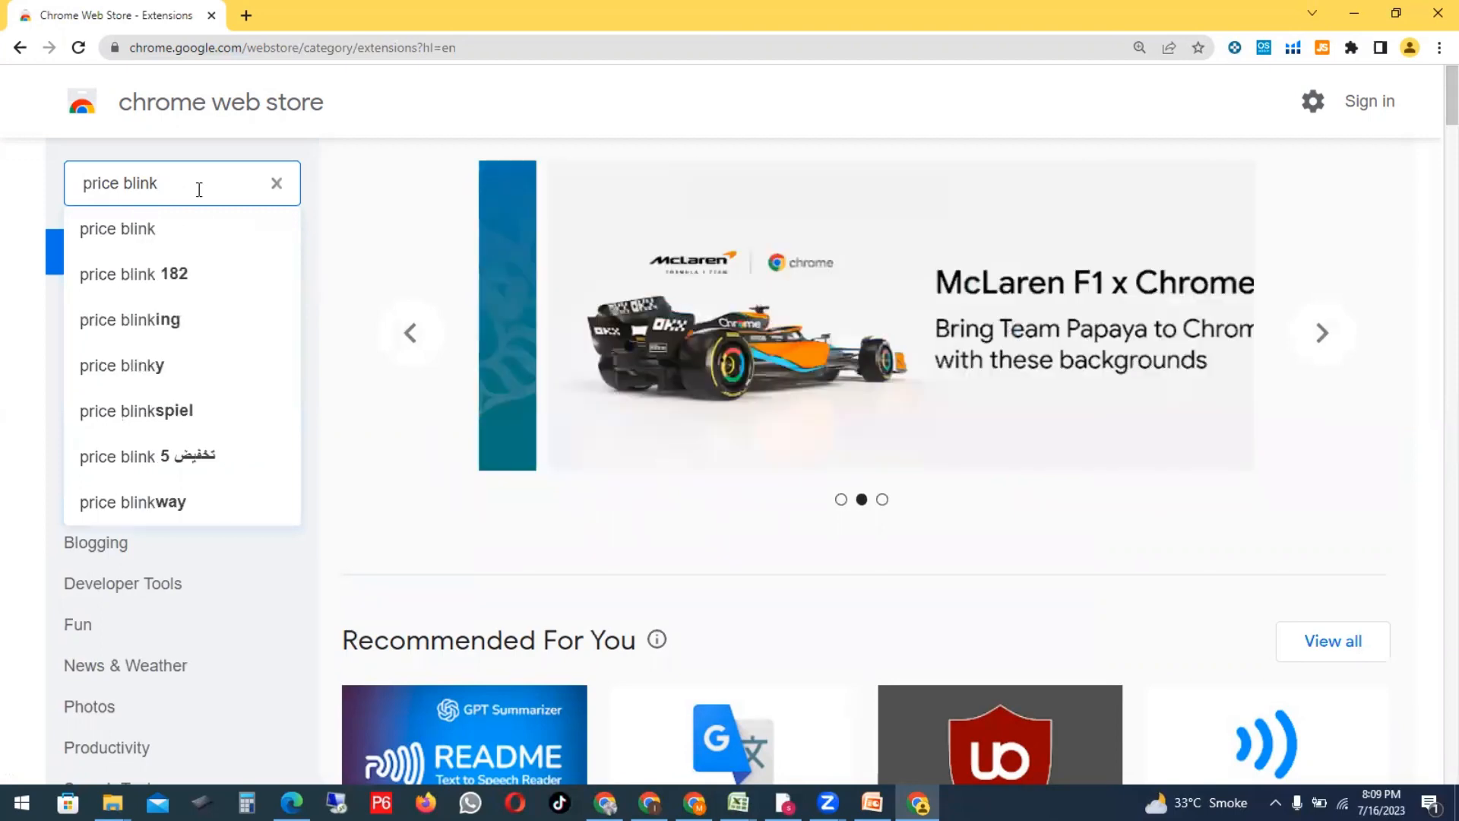
click(181, 230)
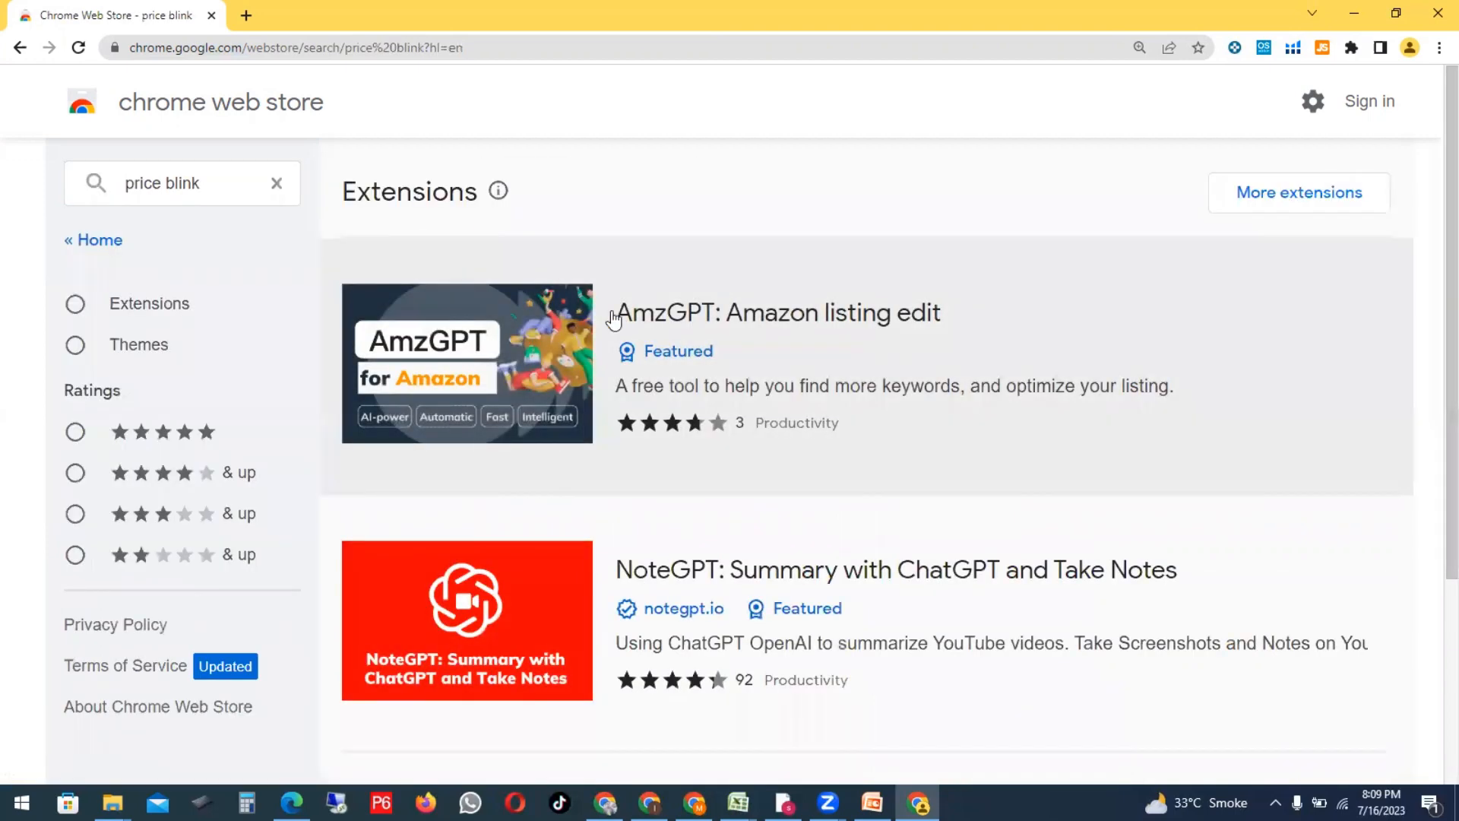
scroll(623, 312, down, 2)
scroll(628, 319, down, 1)
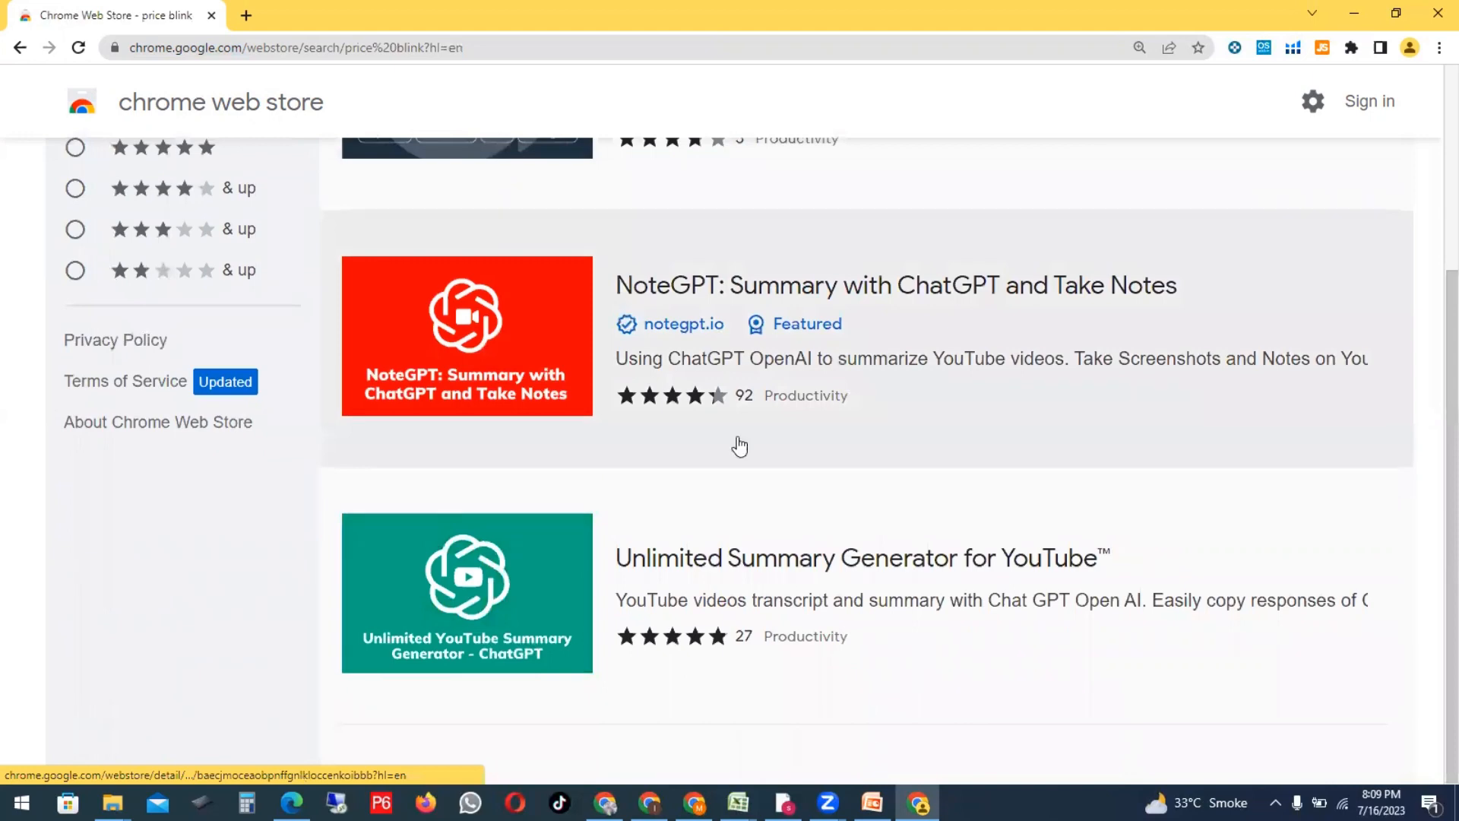
scroll(715, 425, up, 3)
Step: Extend the store search to "price blink price comparison" and look through the listed extensions
click(243, 180)
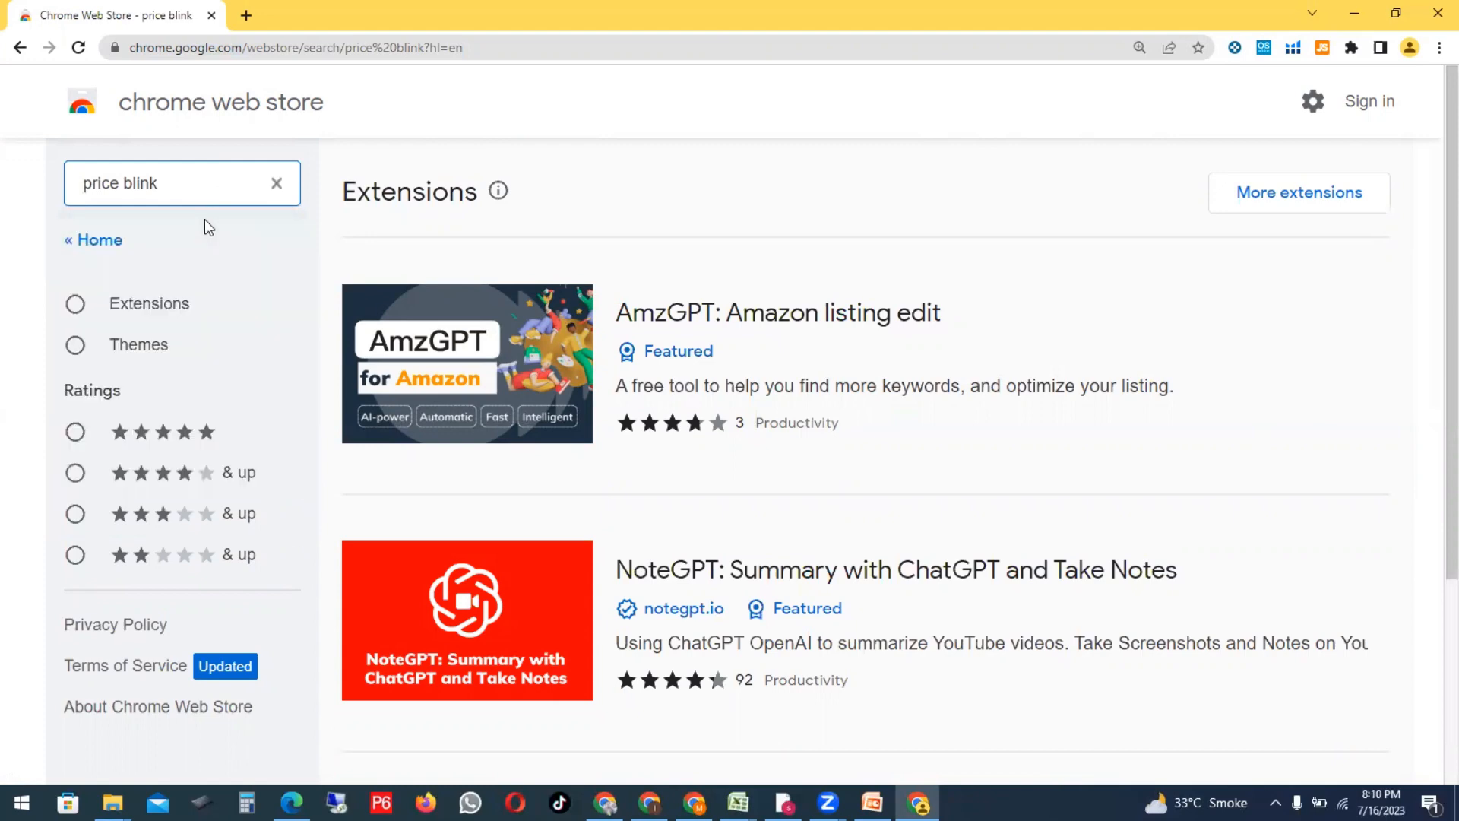
text(price comparison)
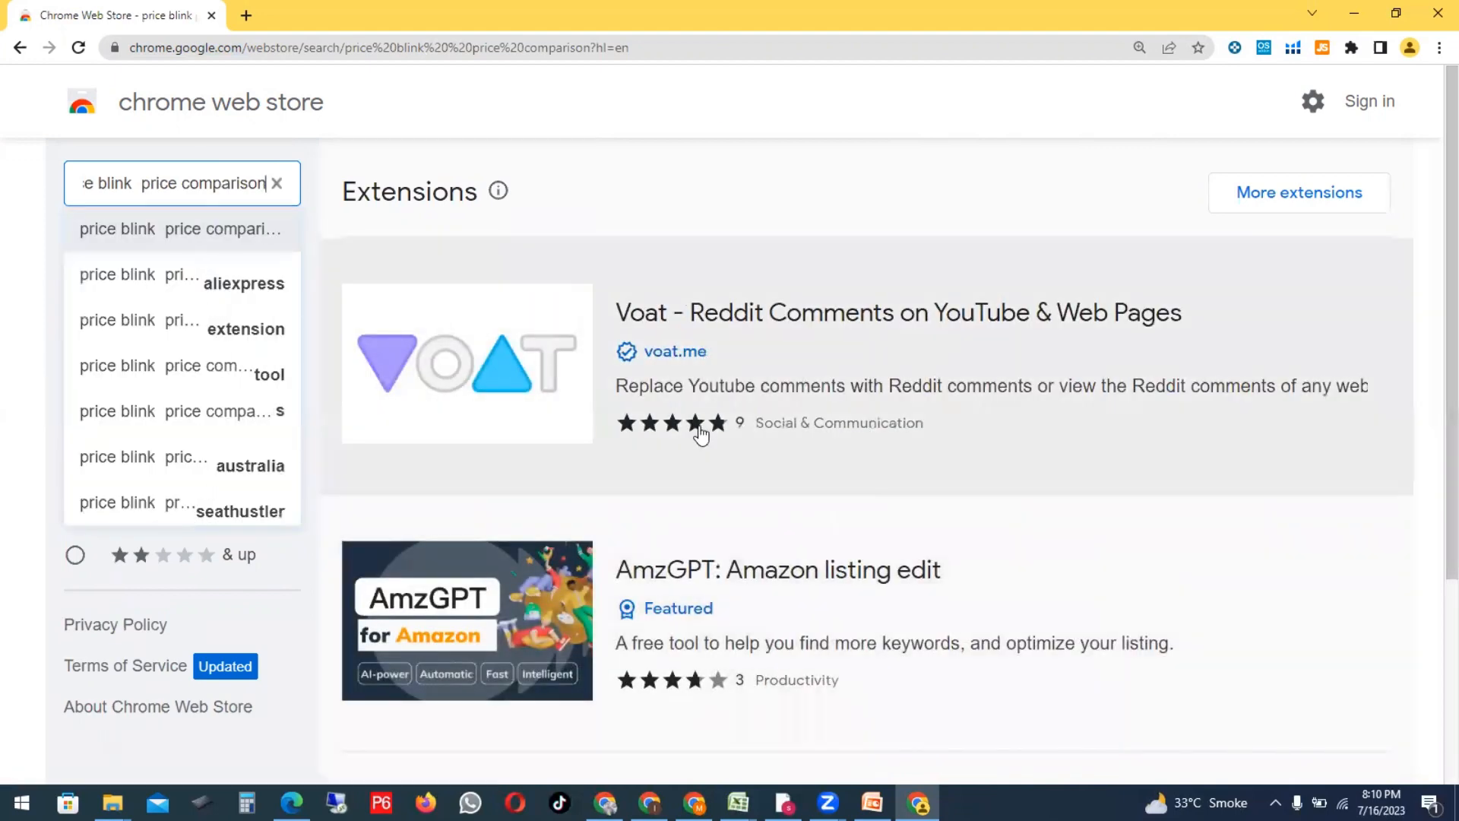
scroll(696, 434, down, 3)
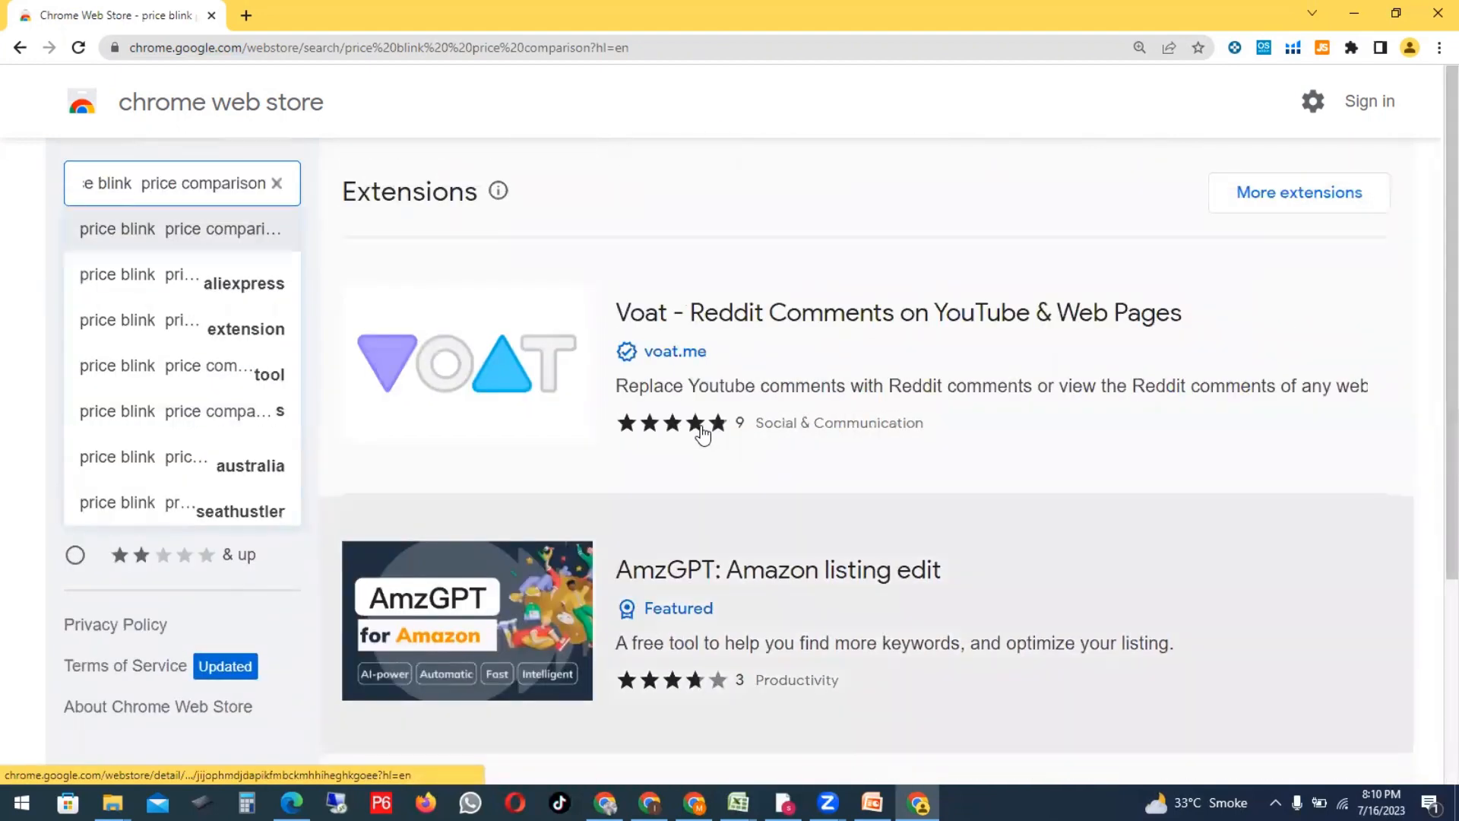
scroll(718, 452, down, 4)
scroll(541, 638, up, 3)
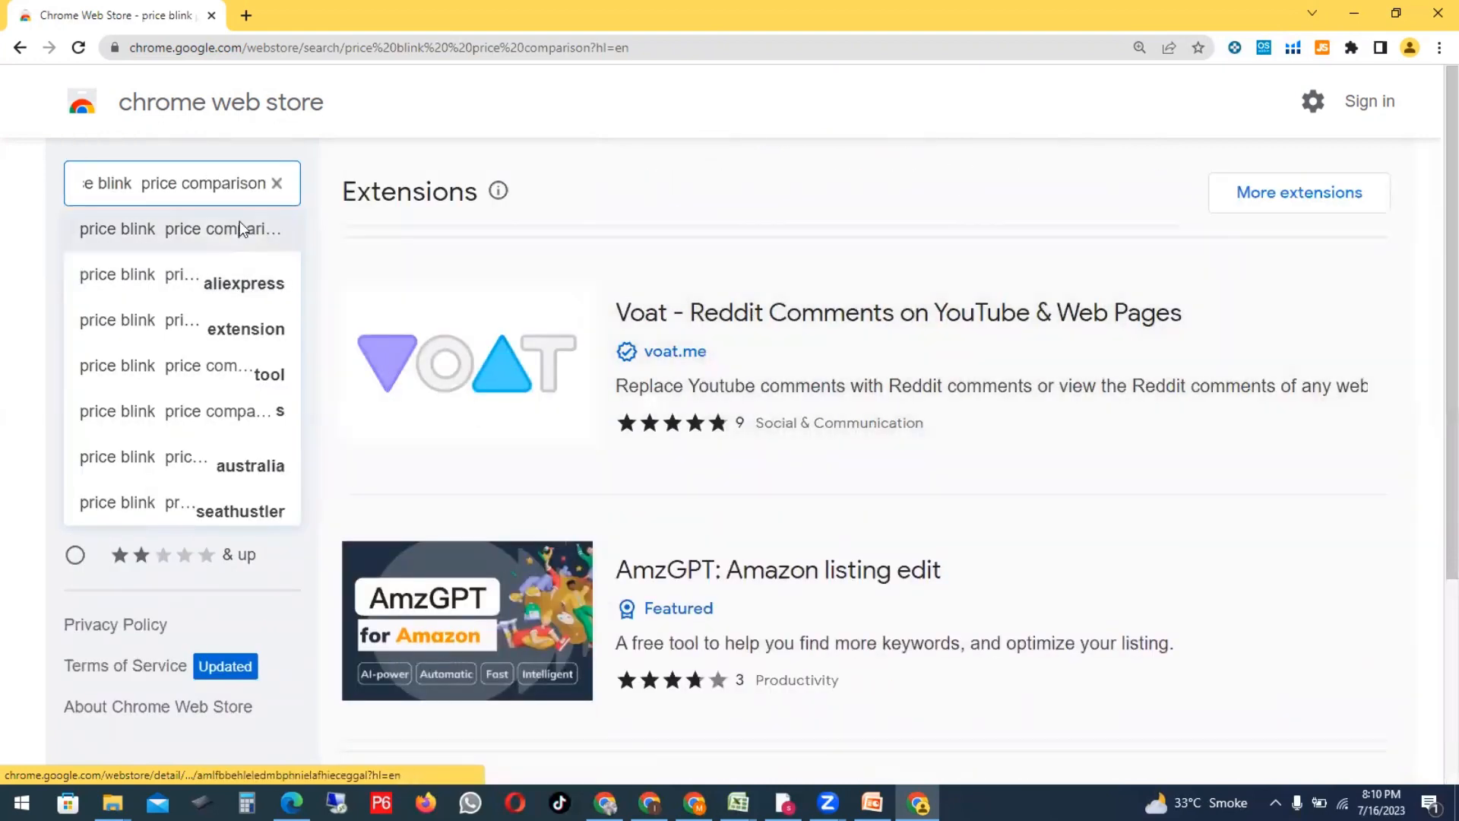
Step: Change the search to the suggested "price blink price tracker" and look over its results
double_click(222, 187)
key(BackSpace)
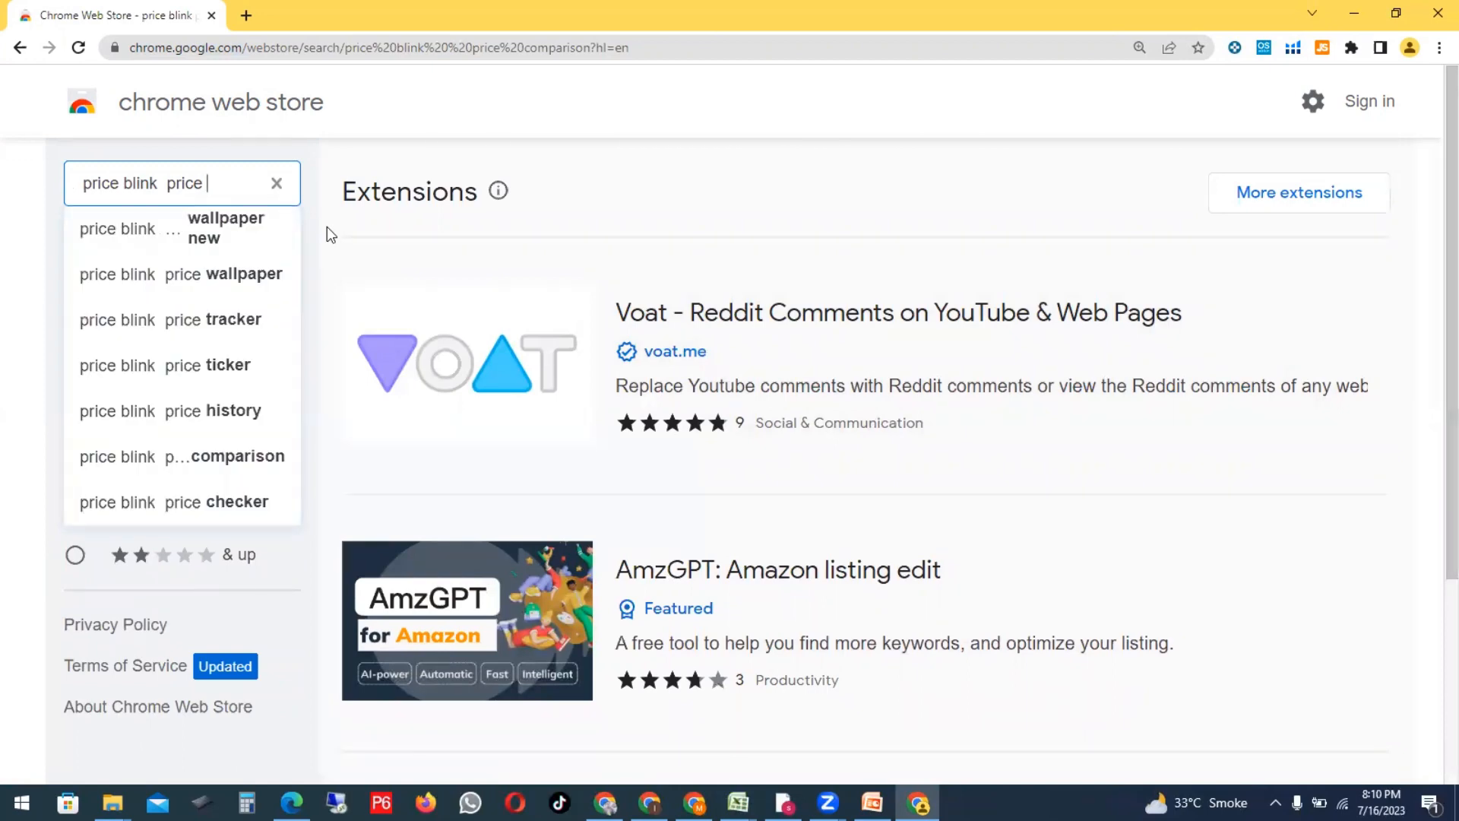
click(185, 321)
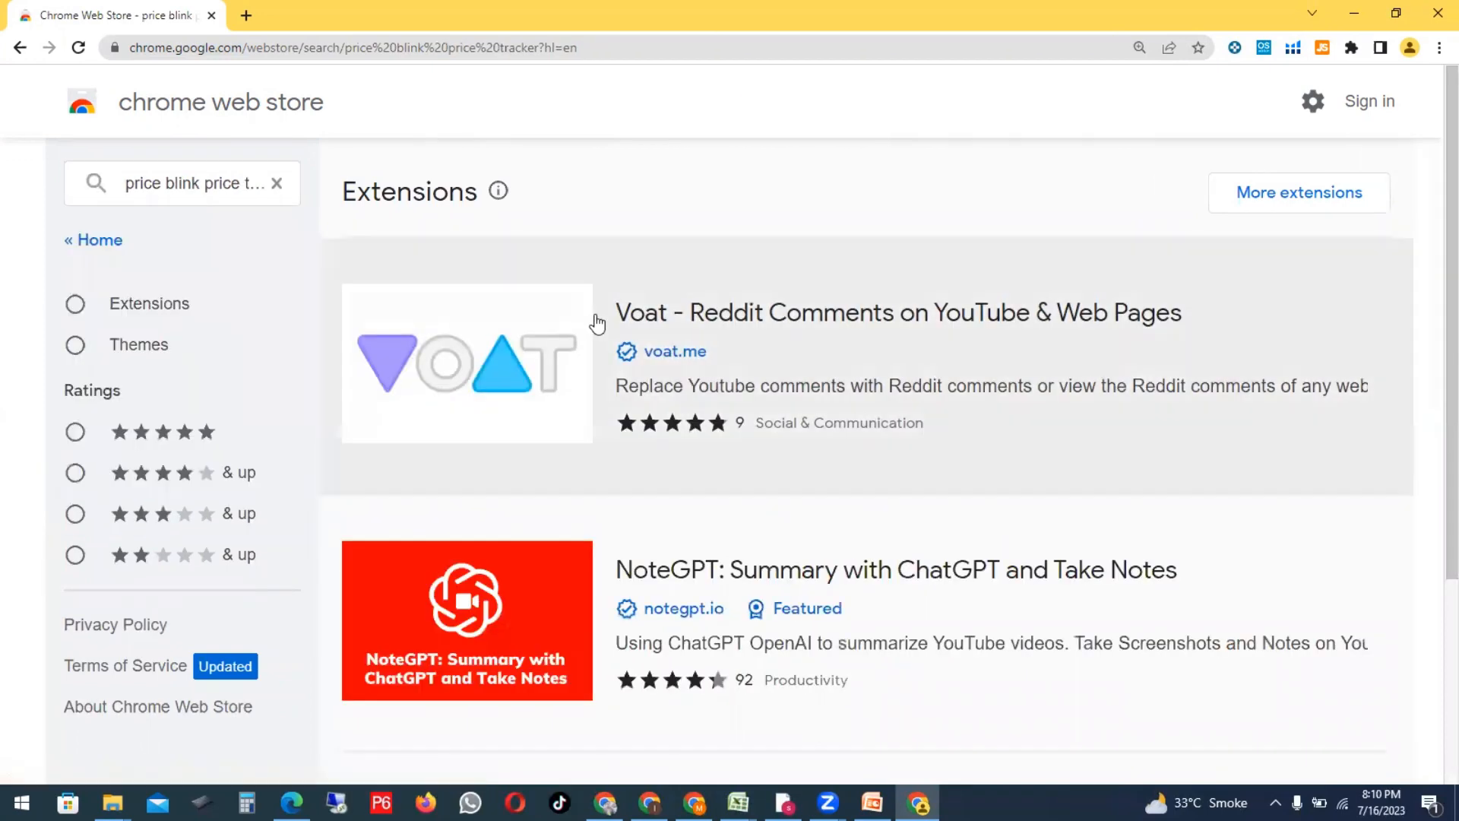
scroll(597, 323, down, 3)
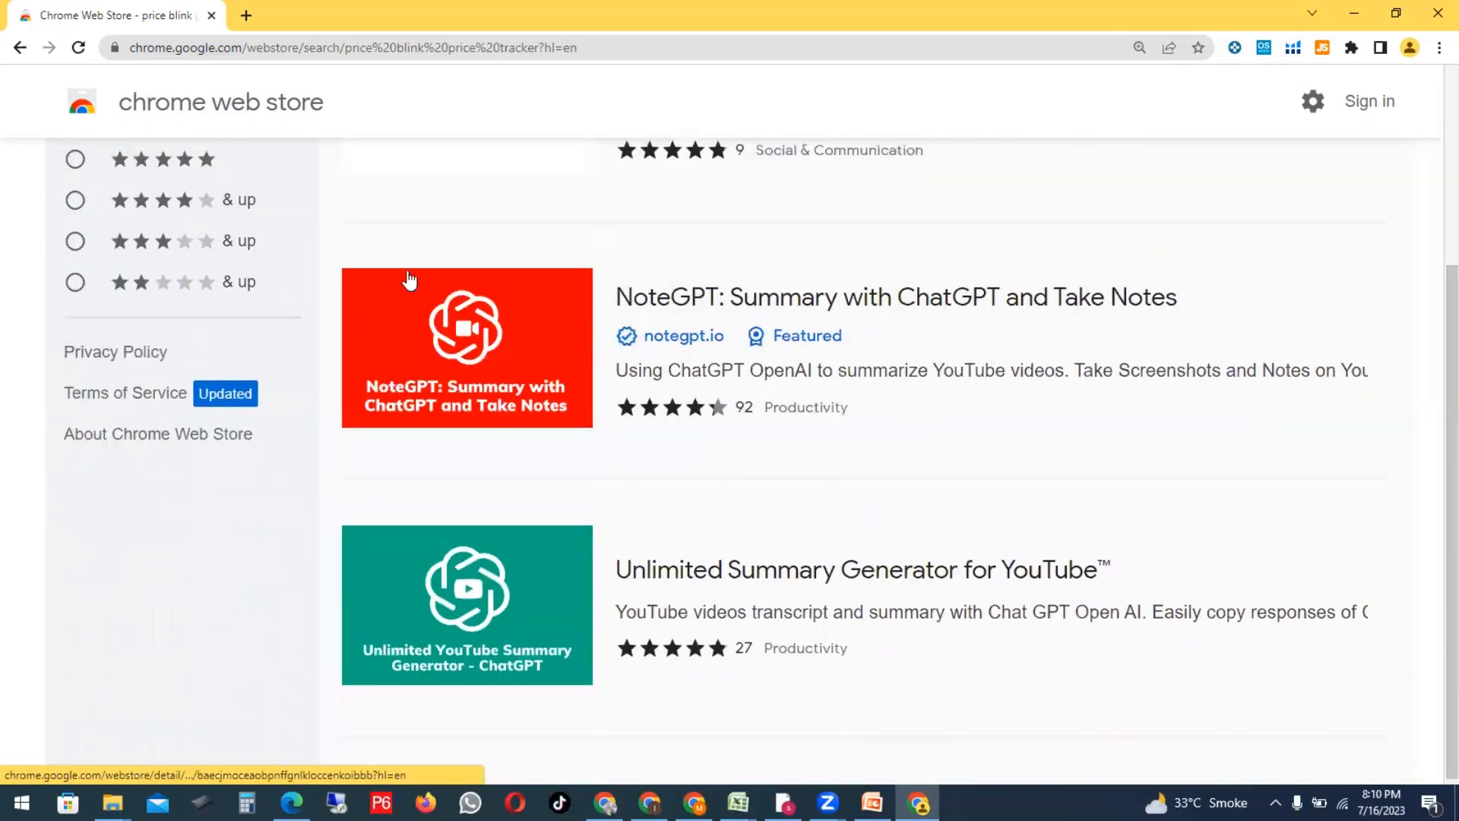
scroll(186, 179, up, 3)
Step: Check the search suggestions, rerun the "price blink price tracker" search and return to the store's home page
click(181, 183)
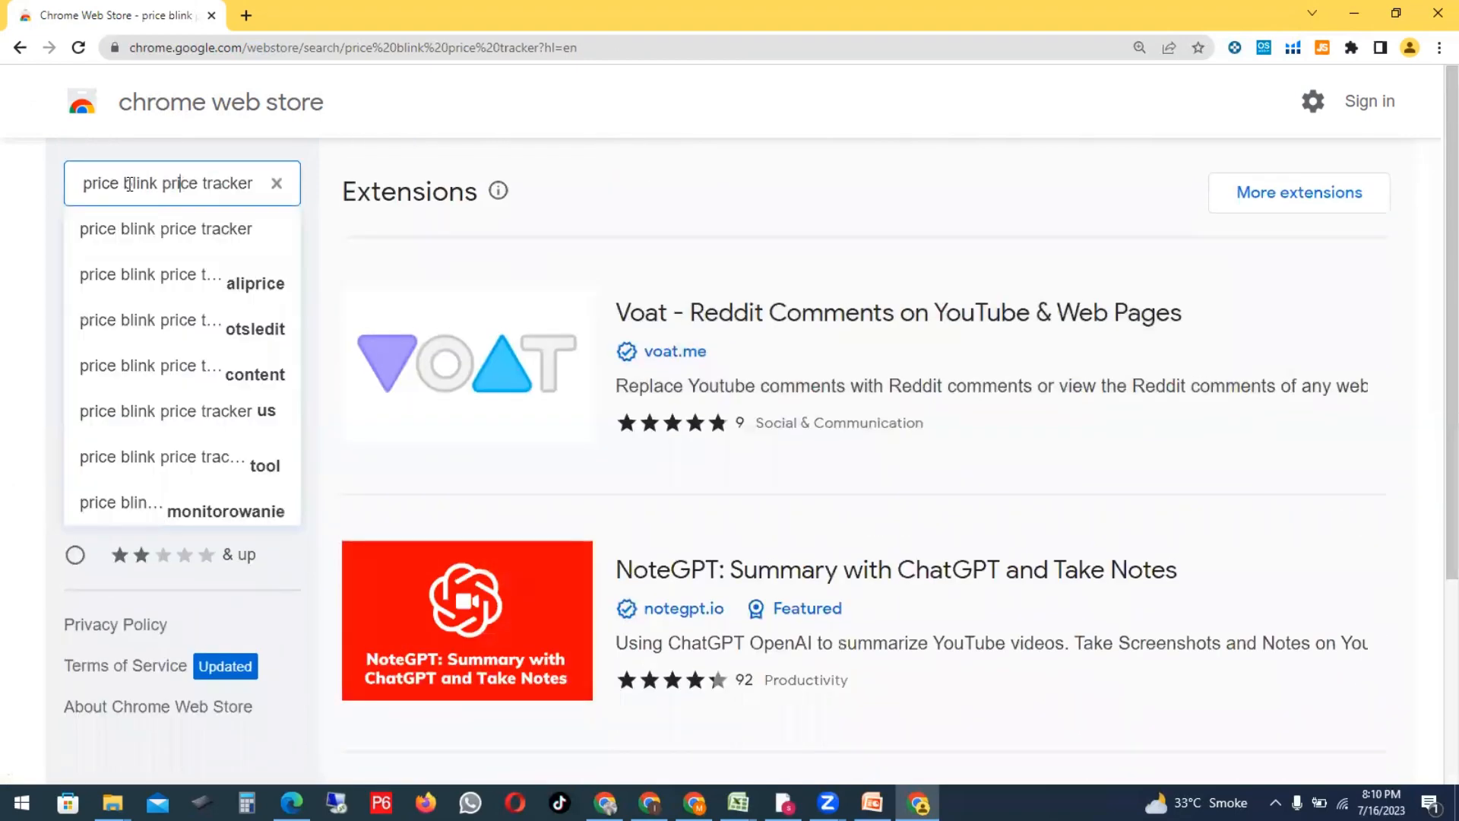
scroll(144, 398, down, 2)
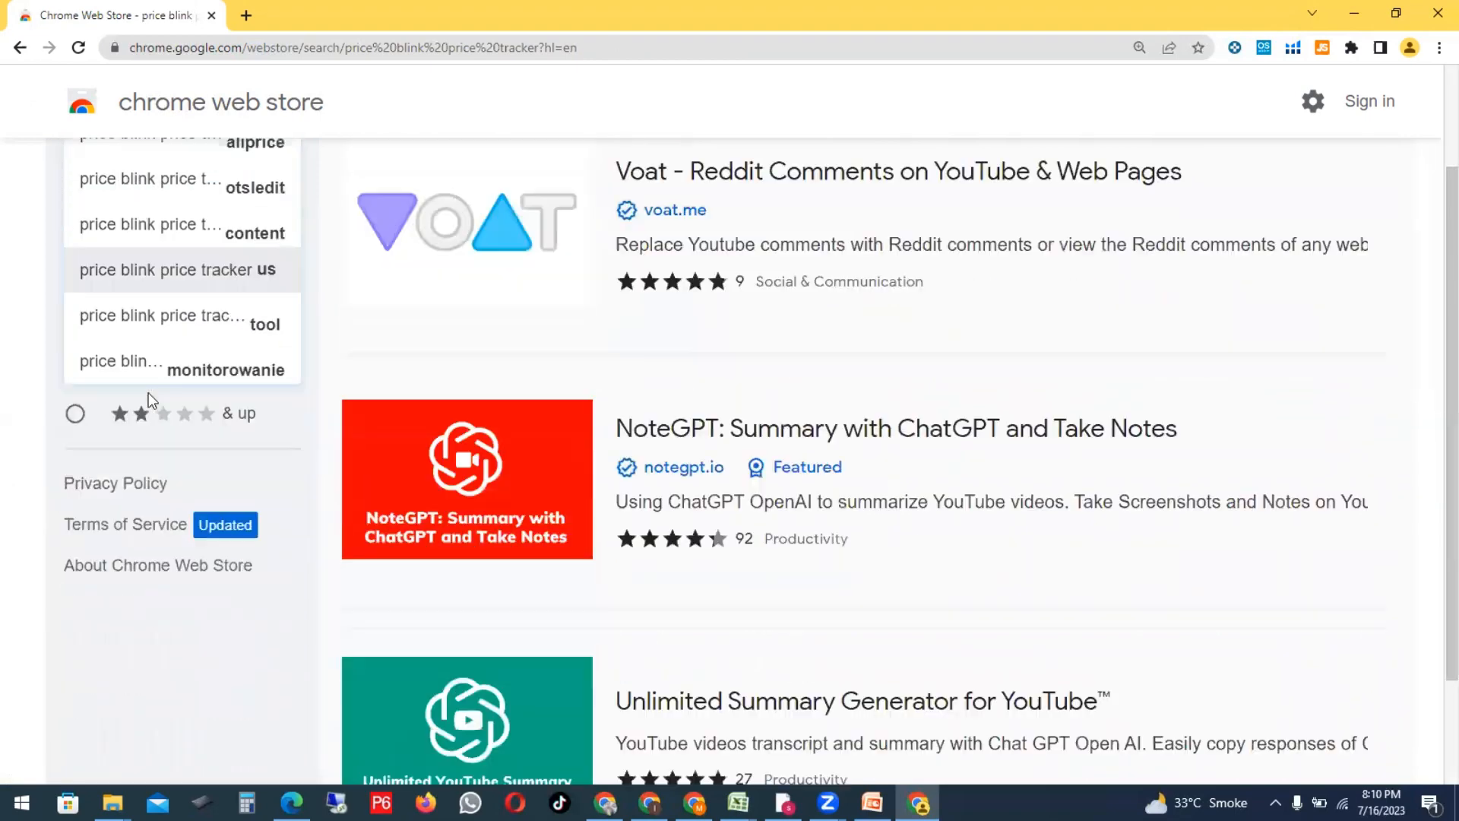
scroll(158, 303, up, 2)
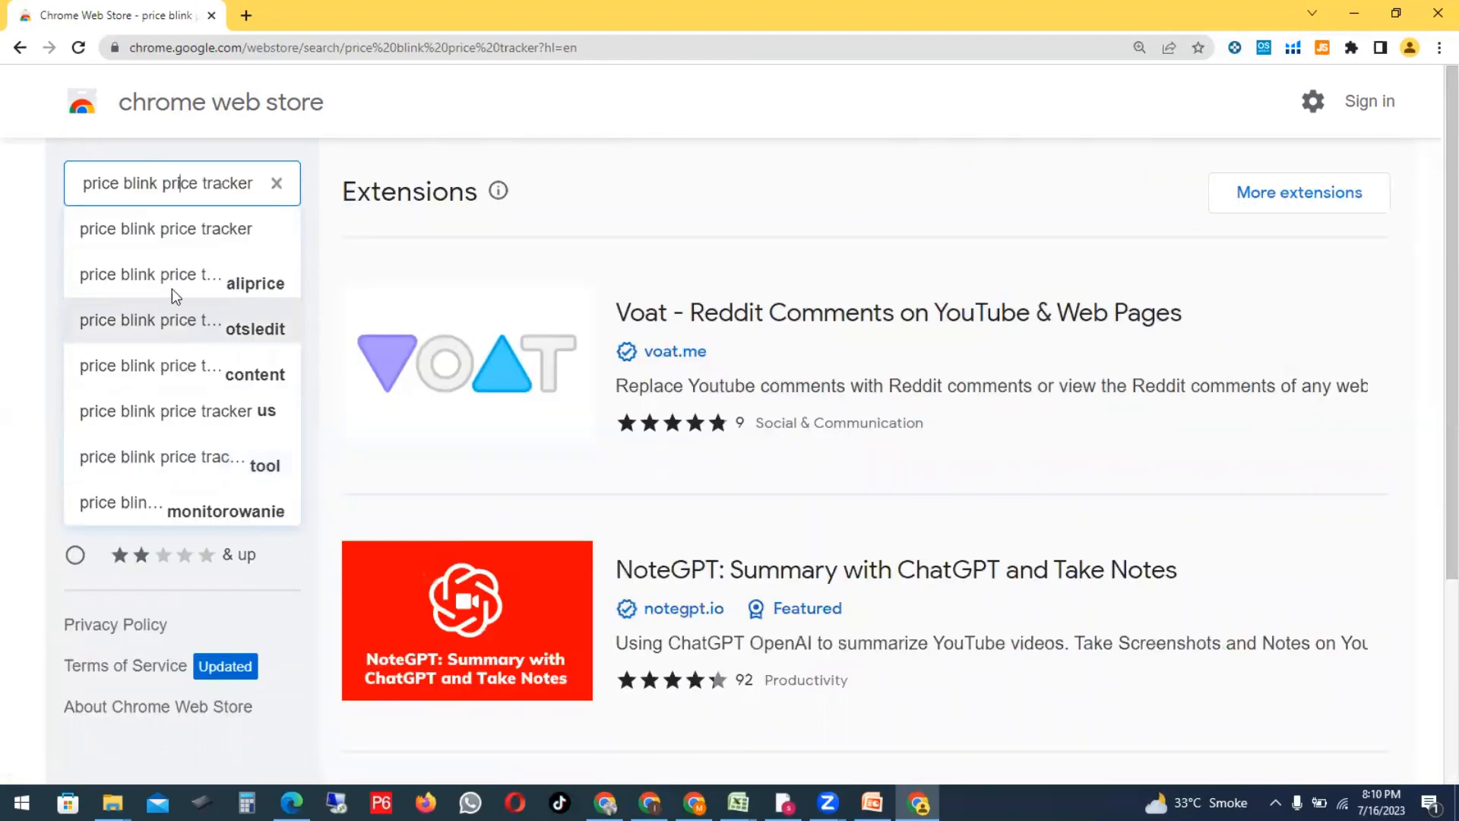
click(202, 227)
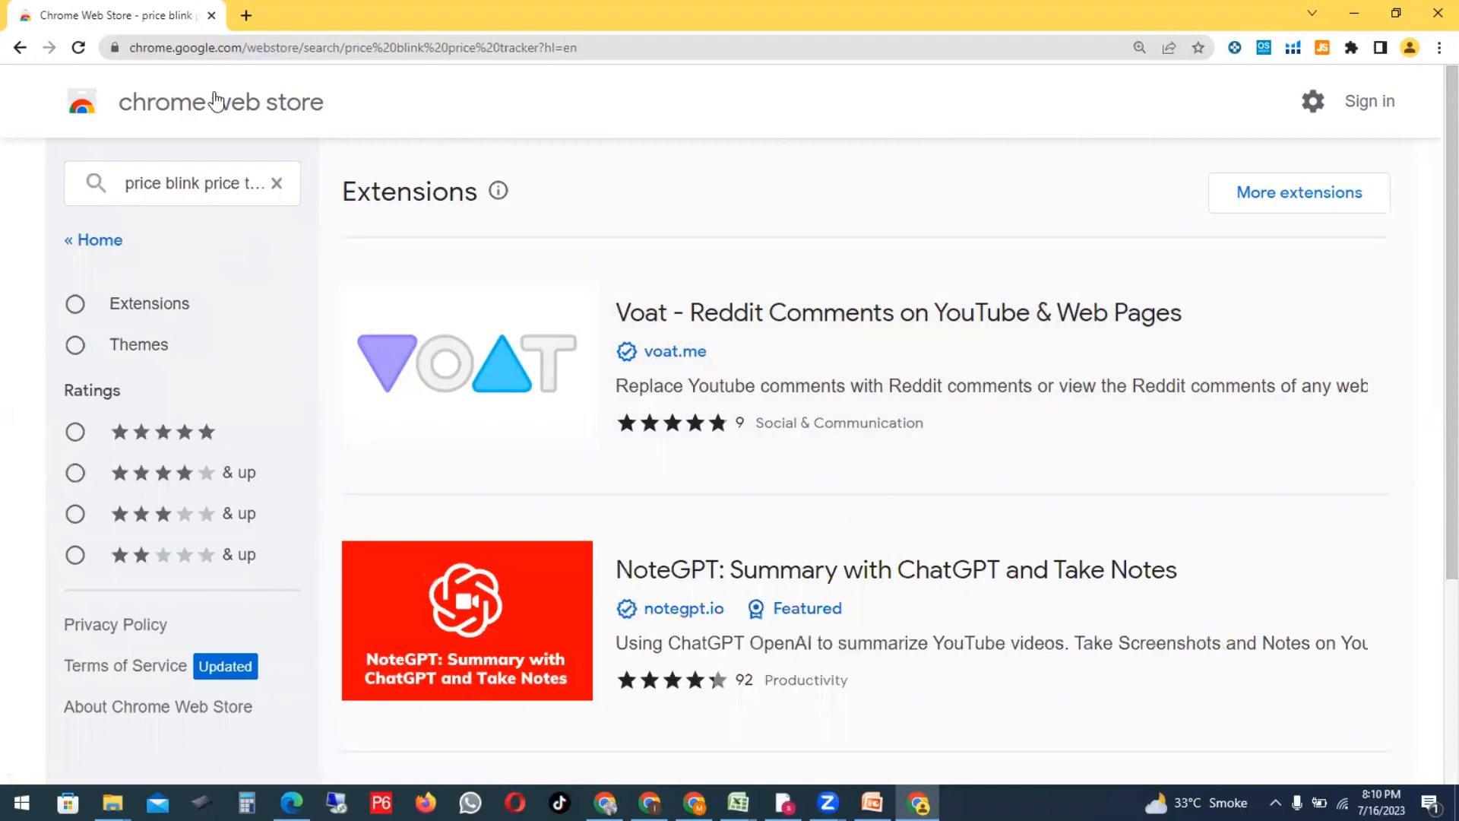
click(130, 116)
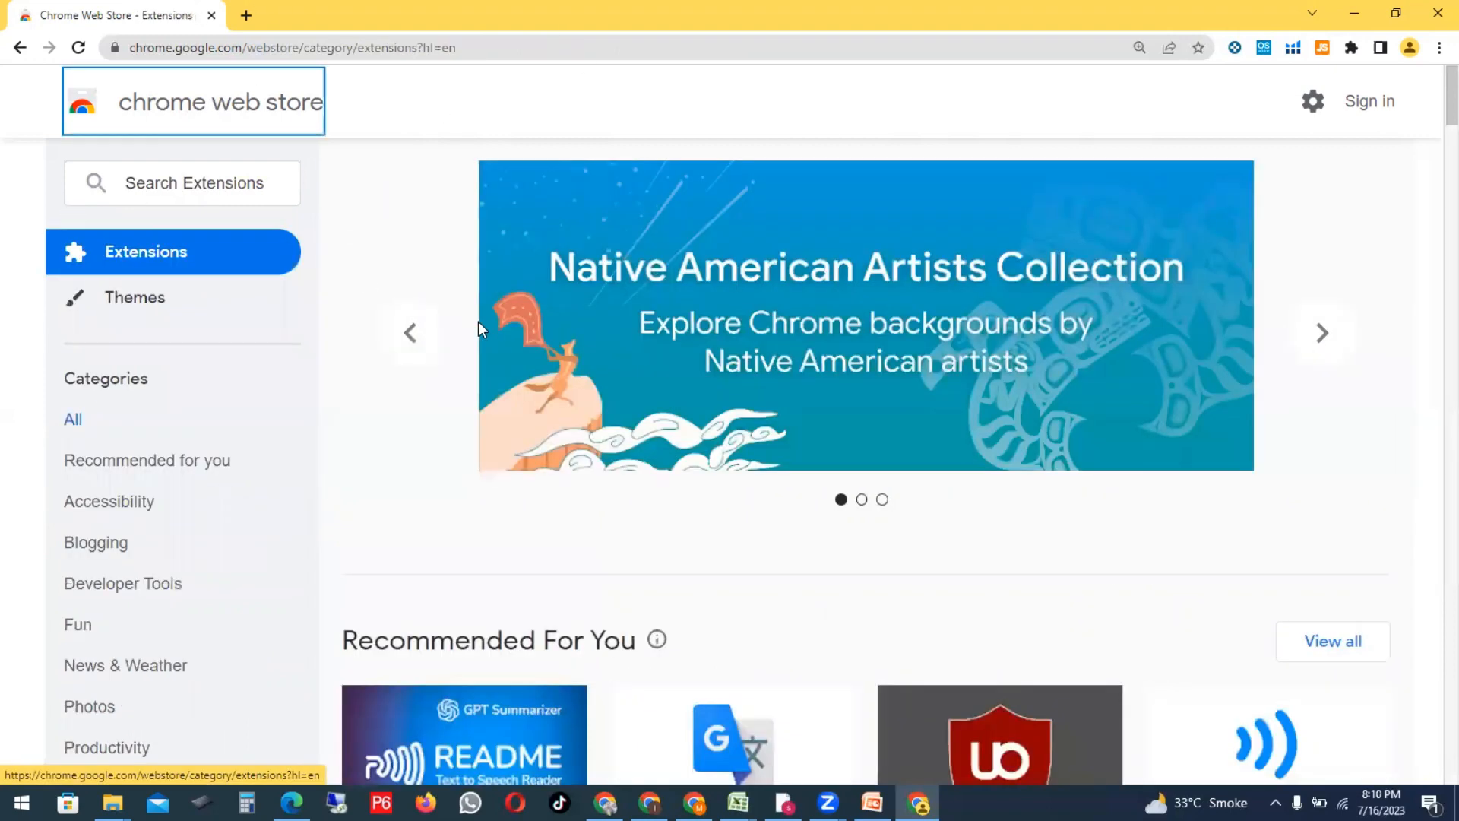
Step: Open the browser's extensions list and unpin Online Seller Addon, Keepa, Helium 10 and Jungle Scout
click(1351, 50)
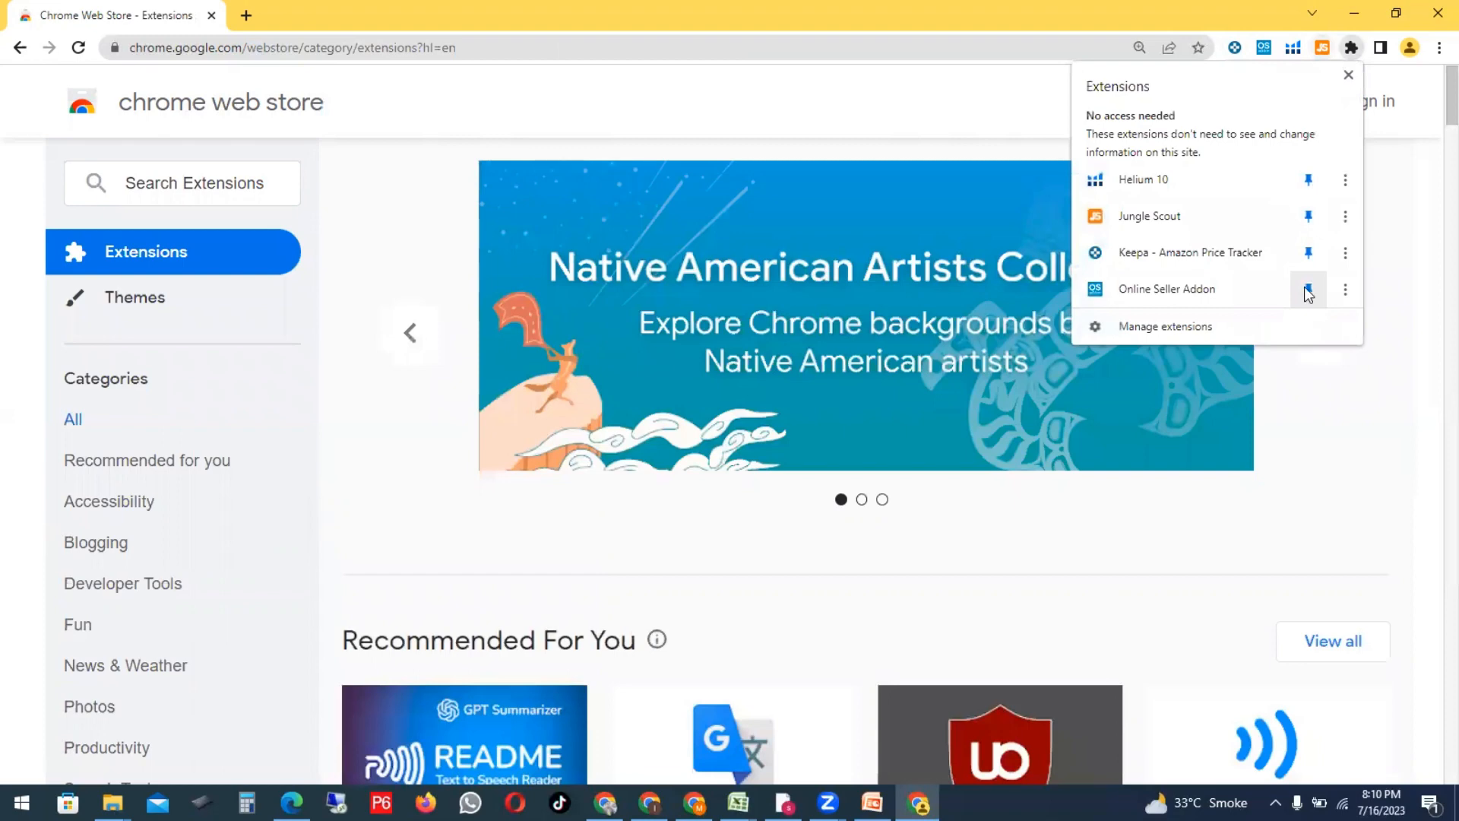
click(1308, 288)
click(1308, 252)
click(1307, 179)
click(1308, 216)
Step: Pin Online Seller Addon, Keepa, Jungle Scout and Helium 10 in that order, and close the extensions list
click(1308, 289)
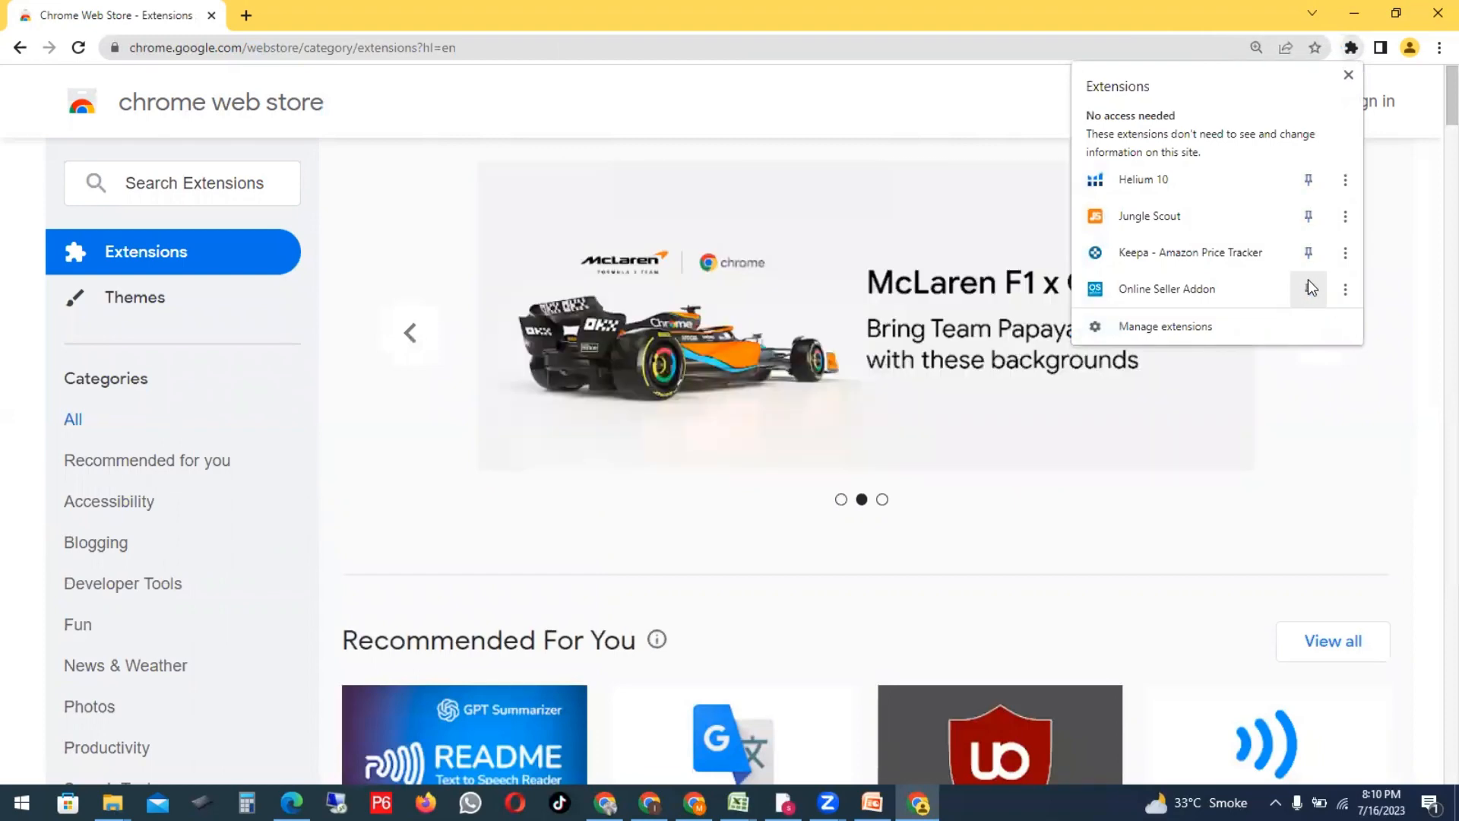
click(1308, 252)
click(1308, 216)
click(1308, 180)
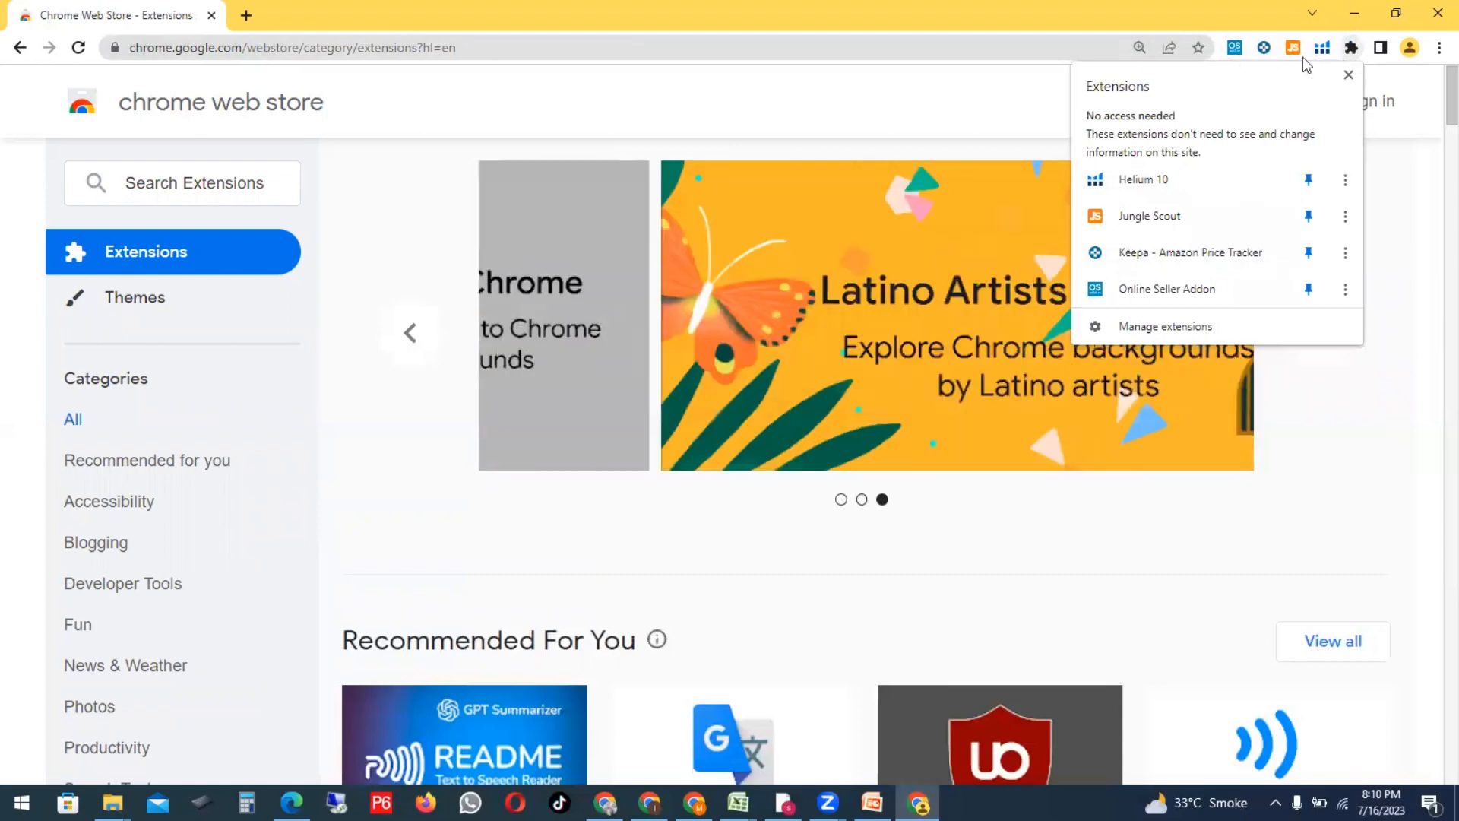
click(1040, 8)
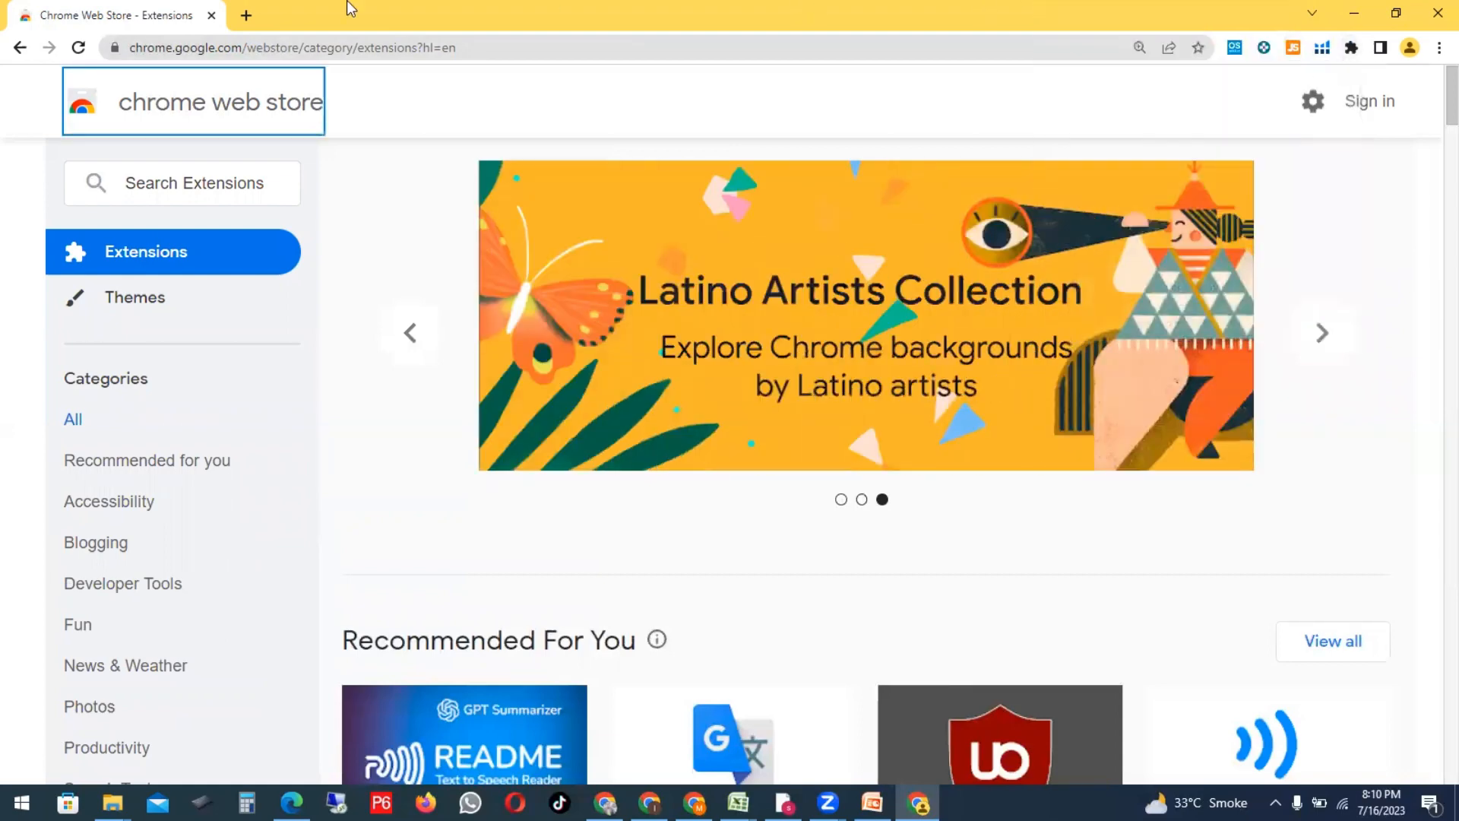
Step: Open a new browser tab and write "FBA tool kit ,it is used for USA market place....Amazon.com" in the address bar
click(246, 15)
click(315, 44)
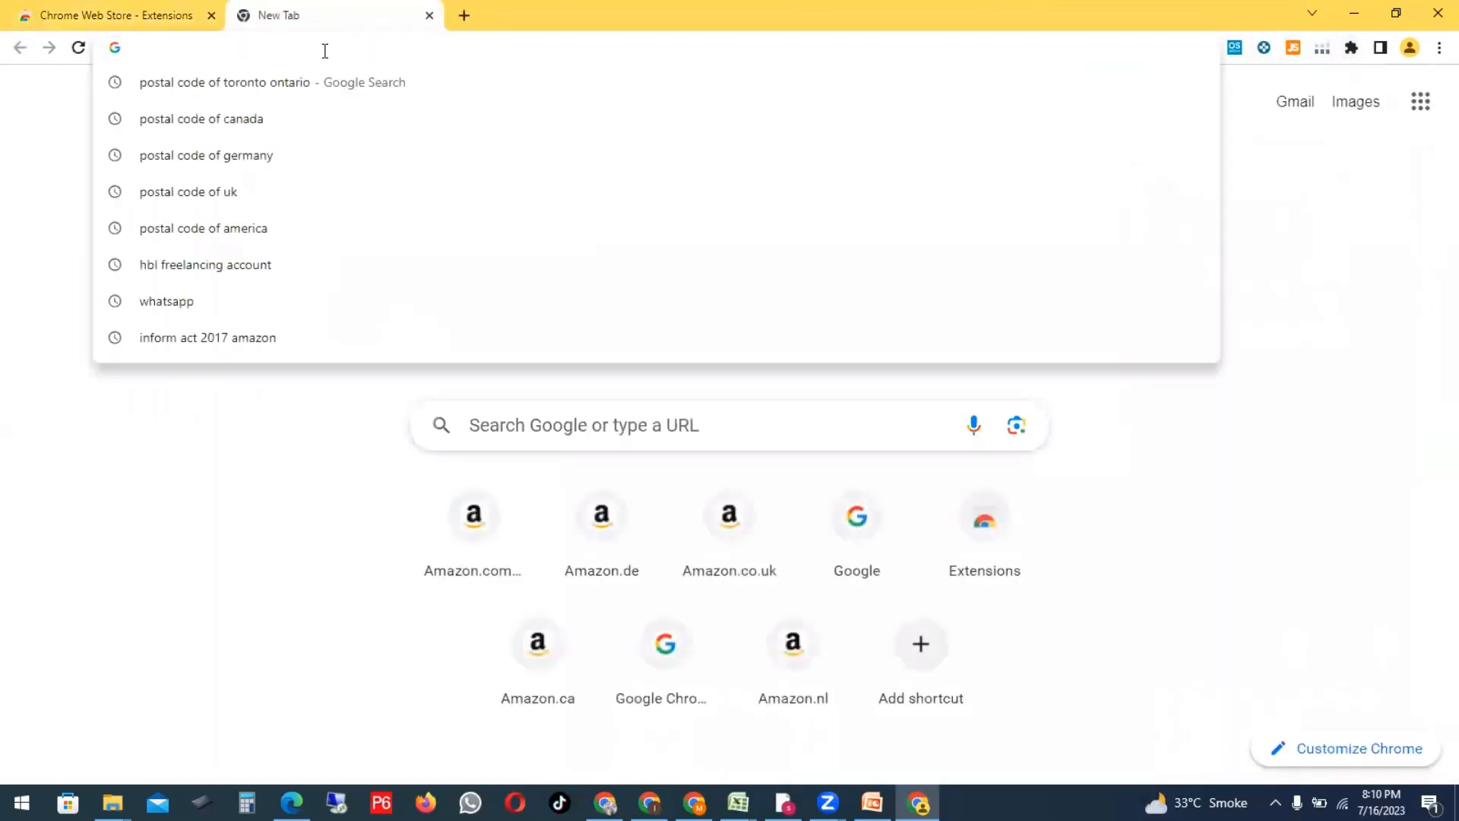
text(FBA tool kit )
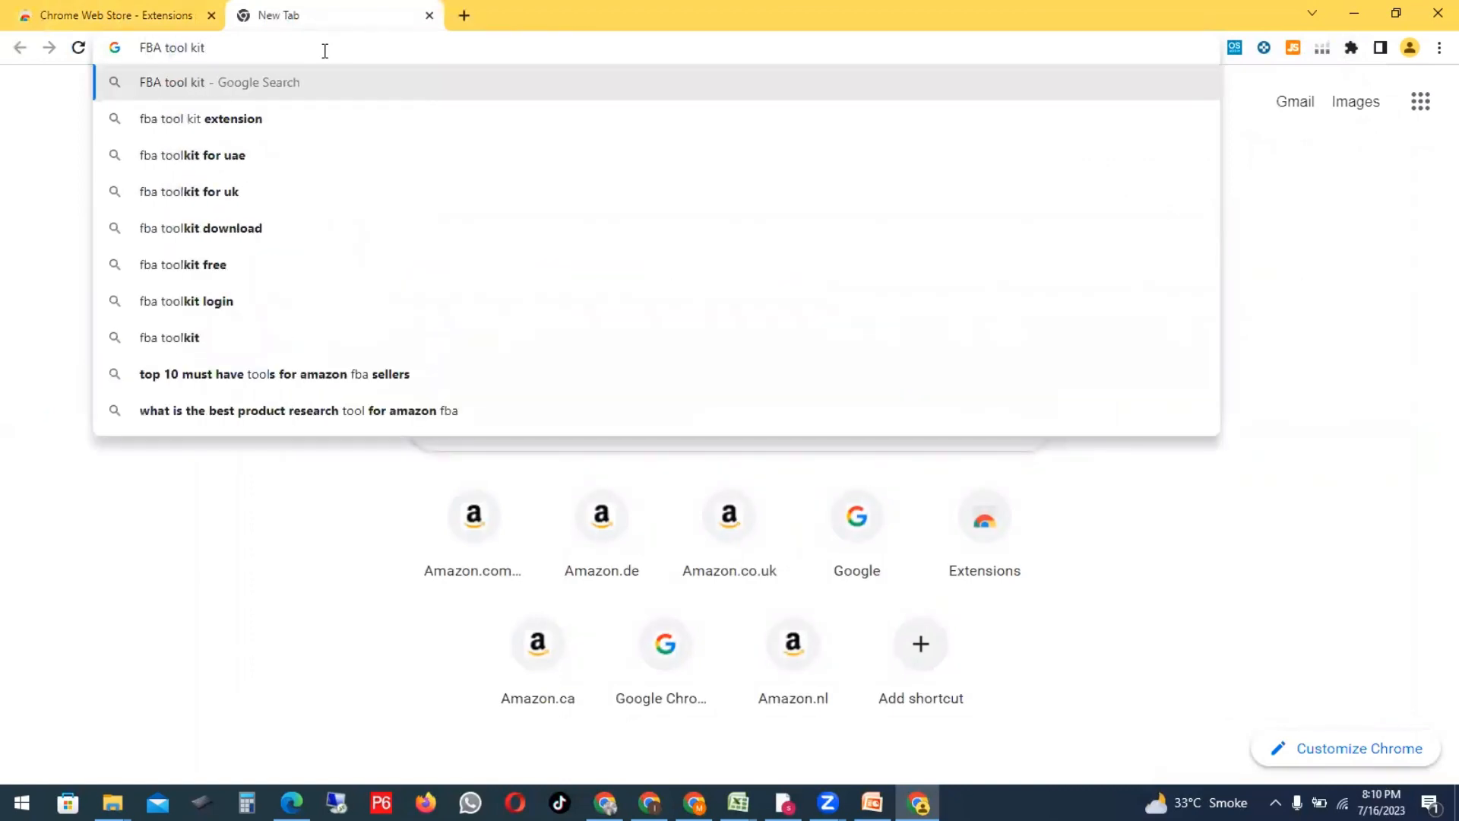
text(,i t i)
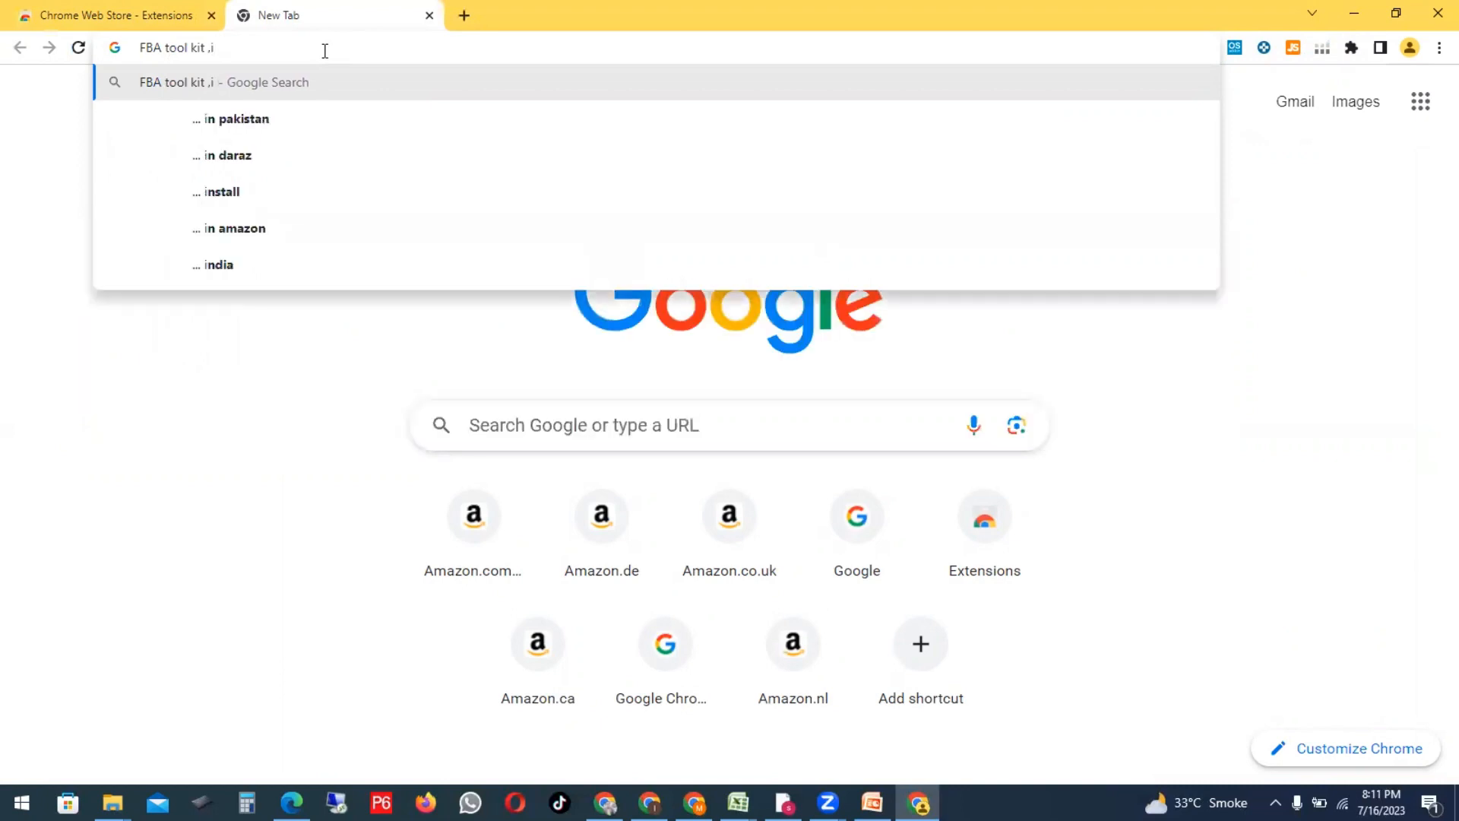
text(t is used for USA ma)
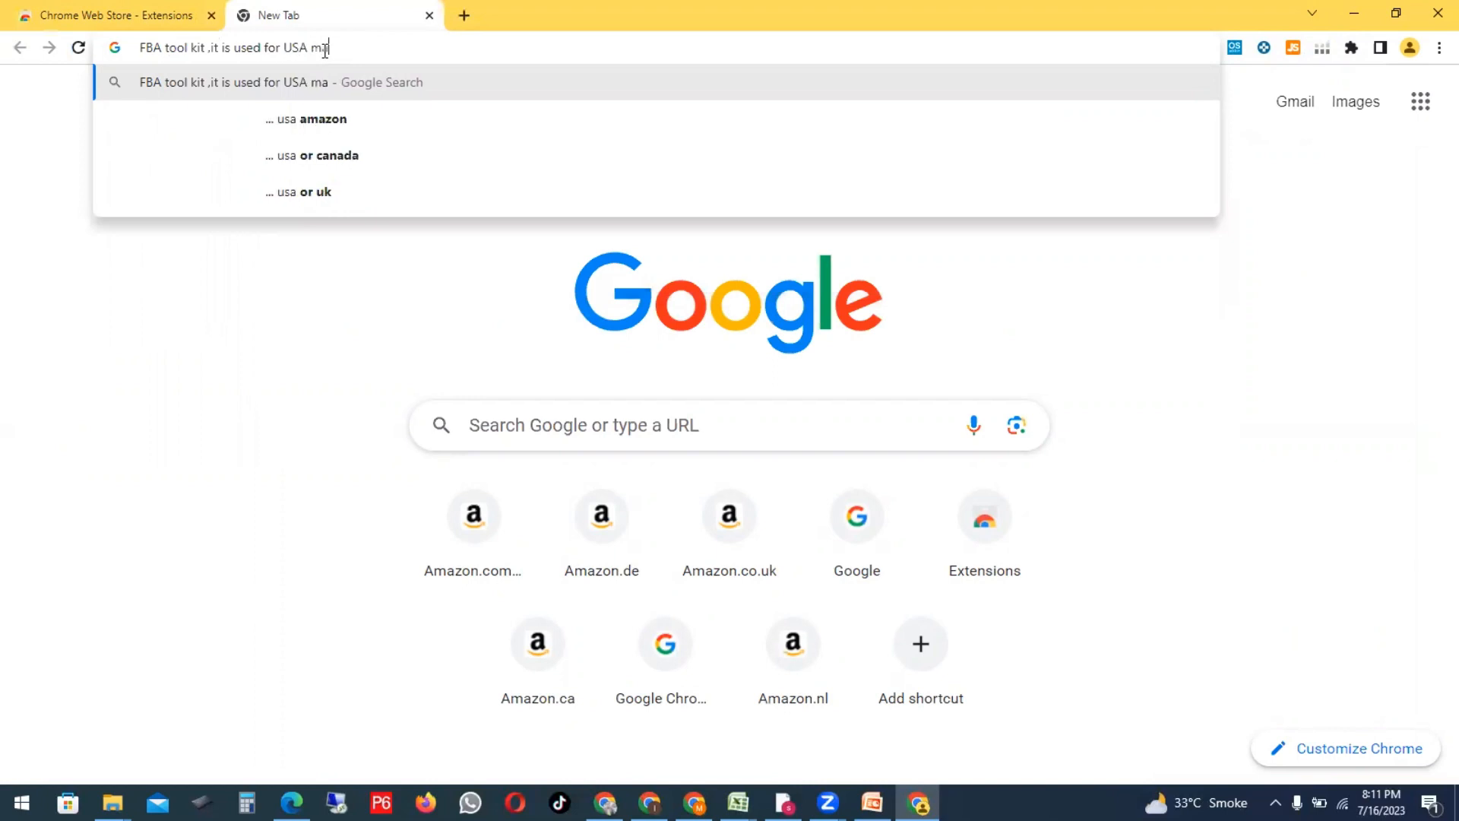
text(rket place)
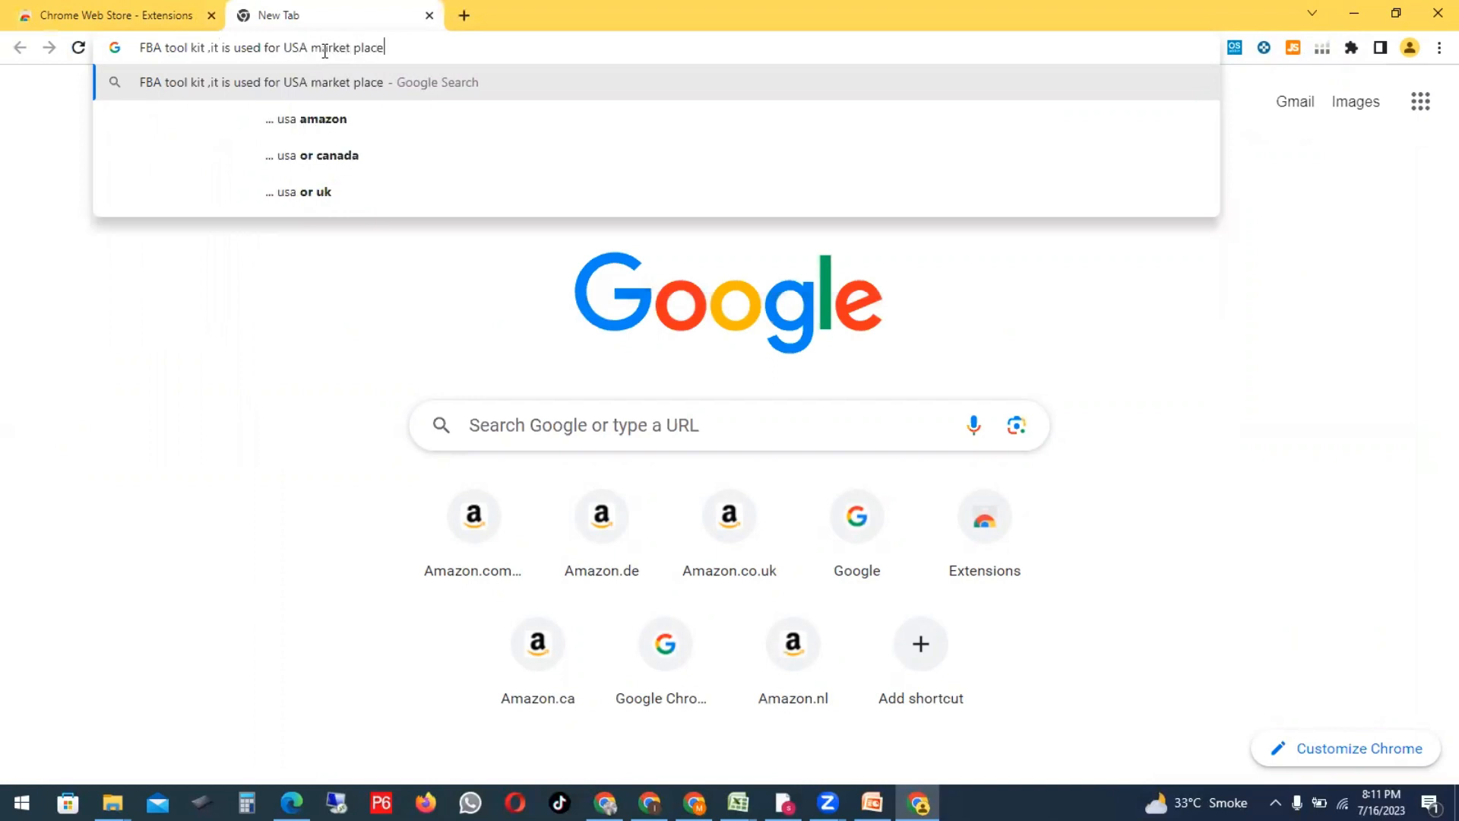
text(....Amaz)
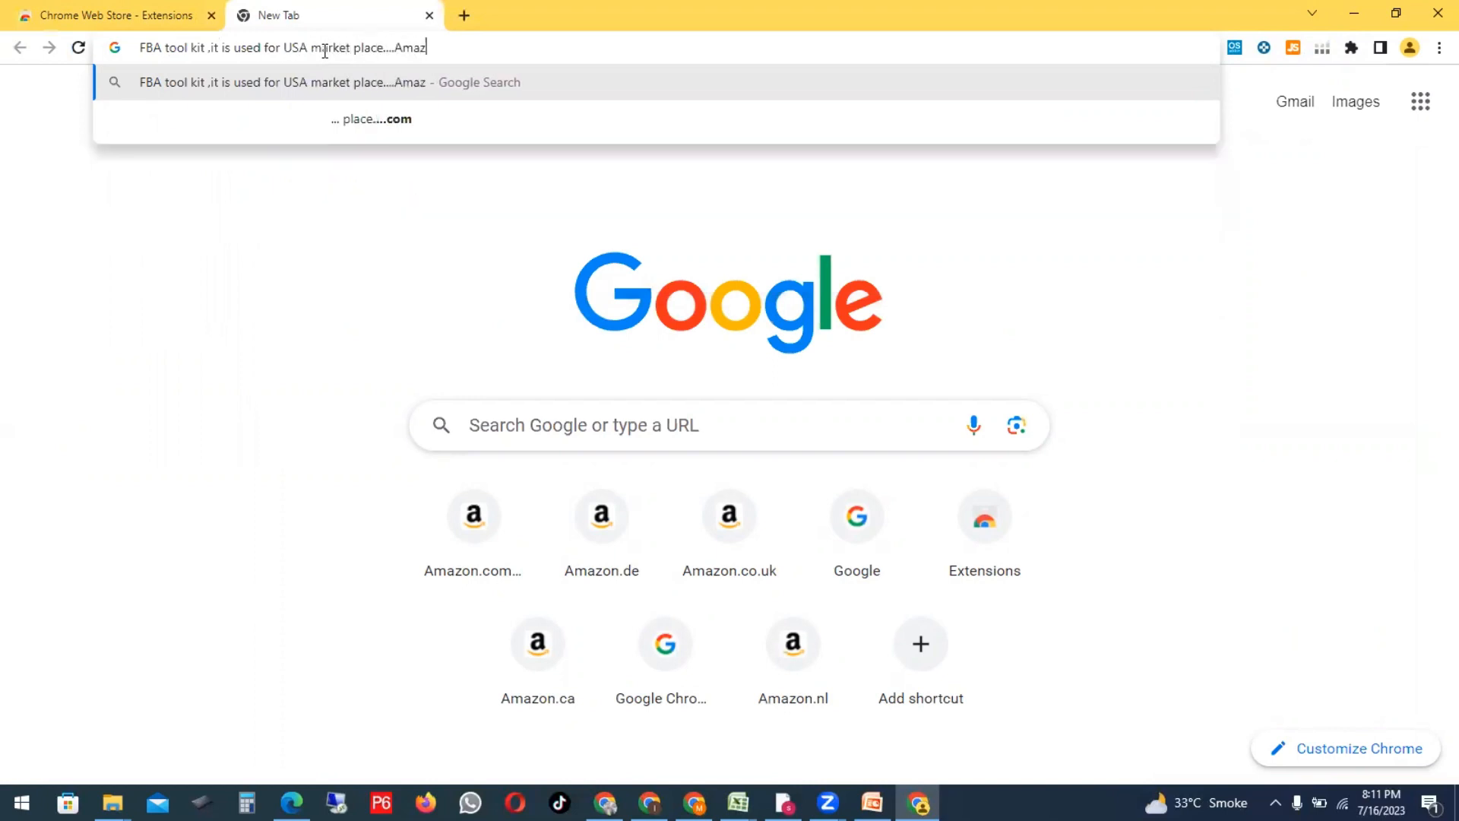
text(on.co)
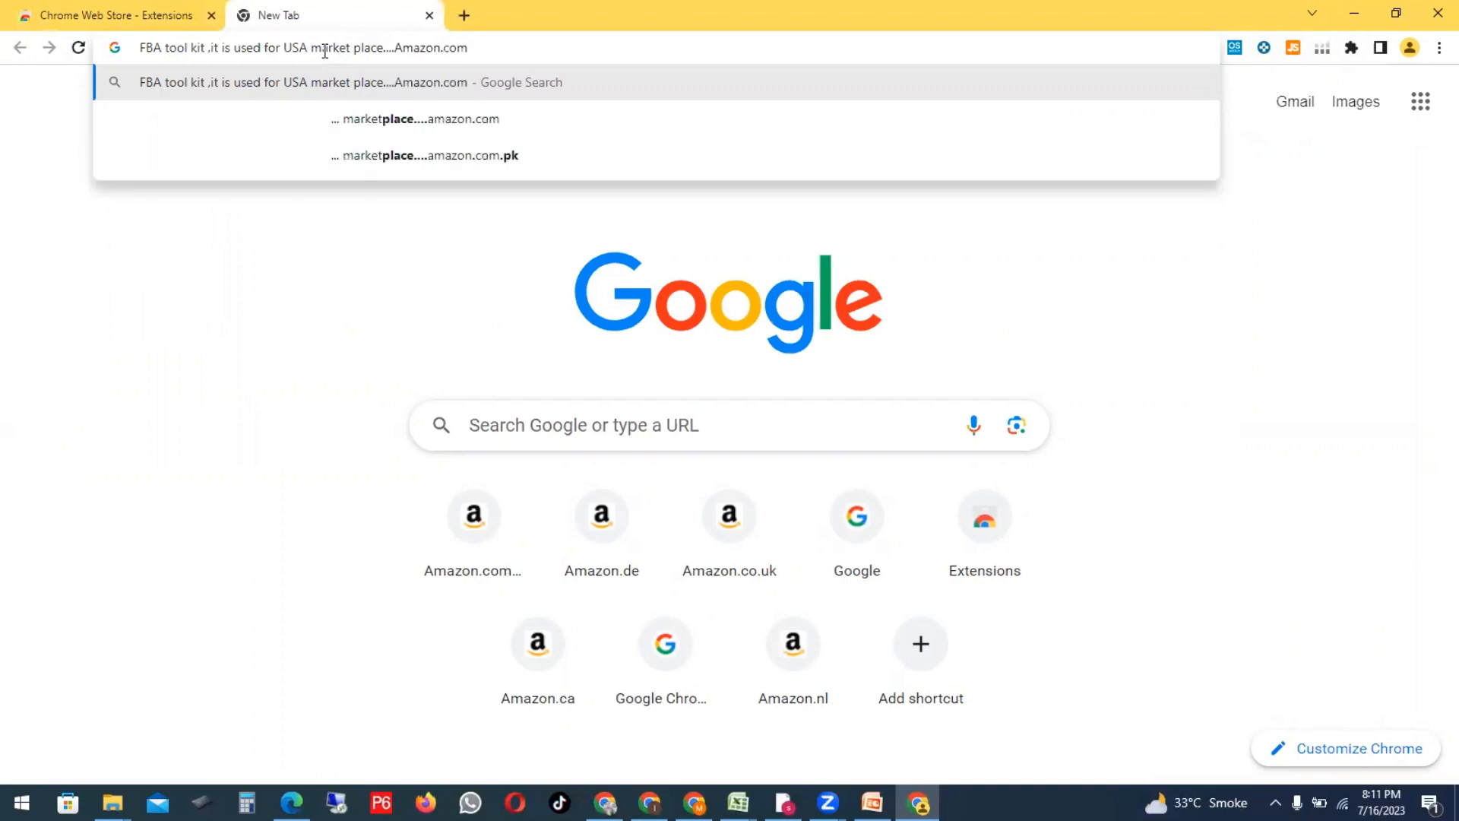
Step: Shorten the address bar text to "FBA tool kit", run the search and open the FBA Toolkit website from the results
key(BackSpace)
key(BackSpace)
key(BackSpace)
key(BackSpace)
key(BackSpace)
key(BackSpace)
key(BackSpace)
key(BackSpace)
key(BackSpace)
key(BackSpace)
key(BackSpace)
key(BackSpace)
key(BackSpace)
key(BackSpace)
key(BackSpace)
key(BackSpace)
key(BackSpace)
key(BackSpace)
key(BackSpace)
key(BackSpace)
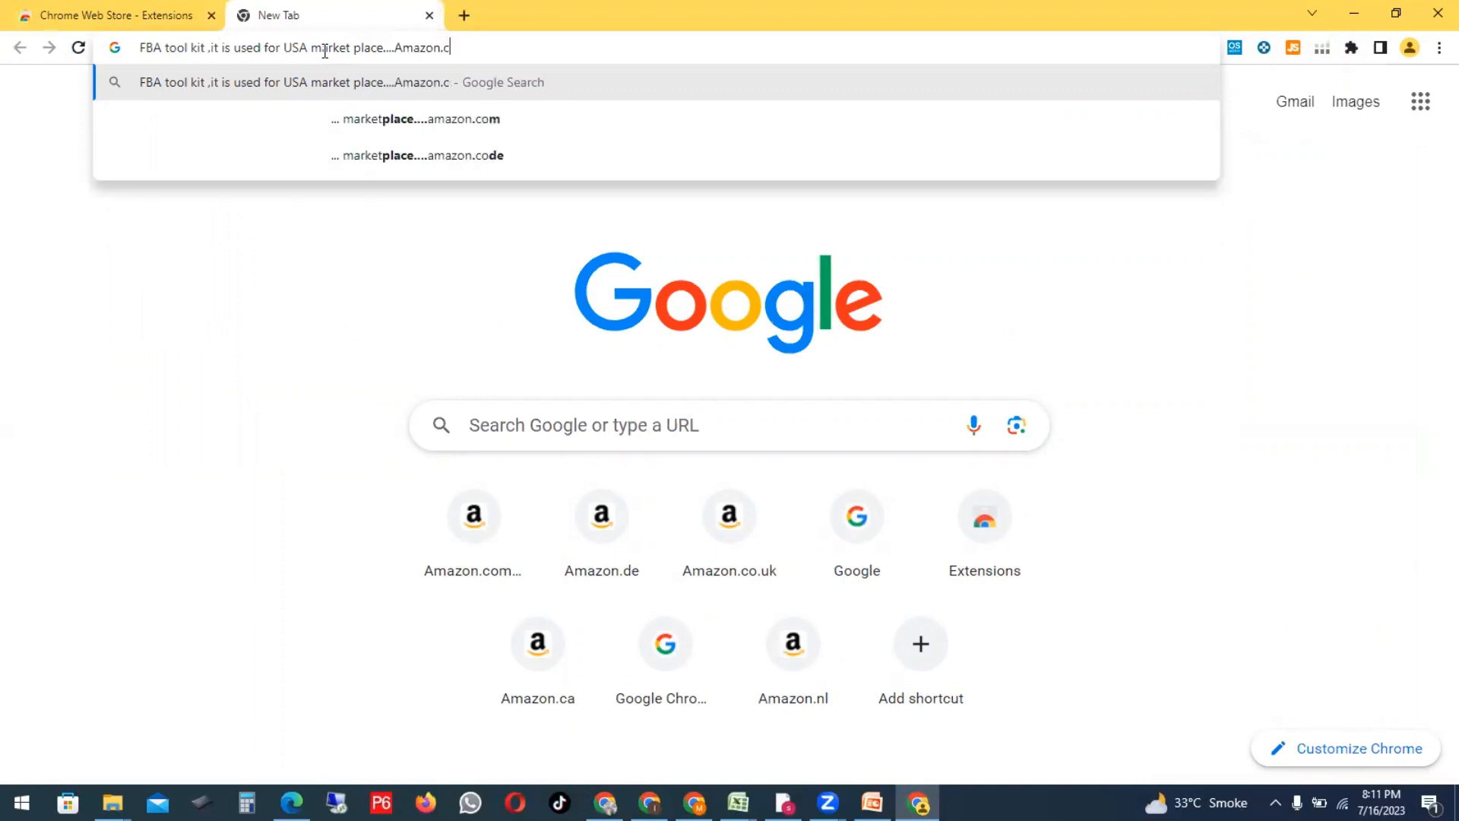
key(BackSpace)
key(BackSpace)
key(BackSpace)
key(BackSpace)
key(BackSpace)
key(BackSpace)
key(BackSpace)
key(BackSpace)
key(BackSpace)
key(BackSpace)
key(BackSpace)
key(BackSpace)
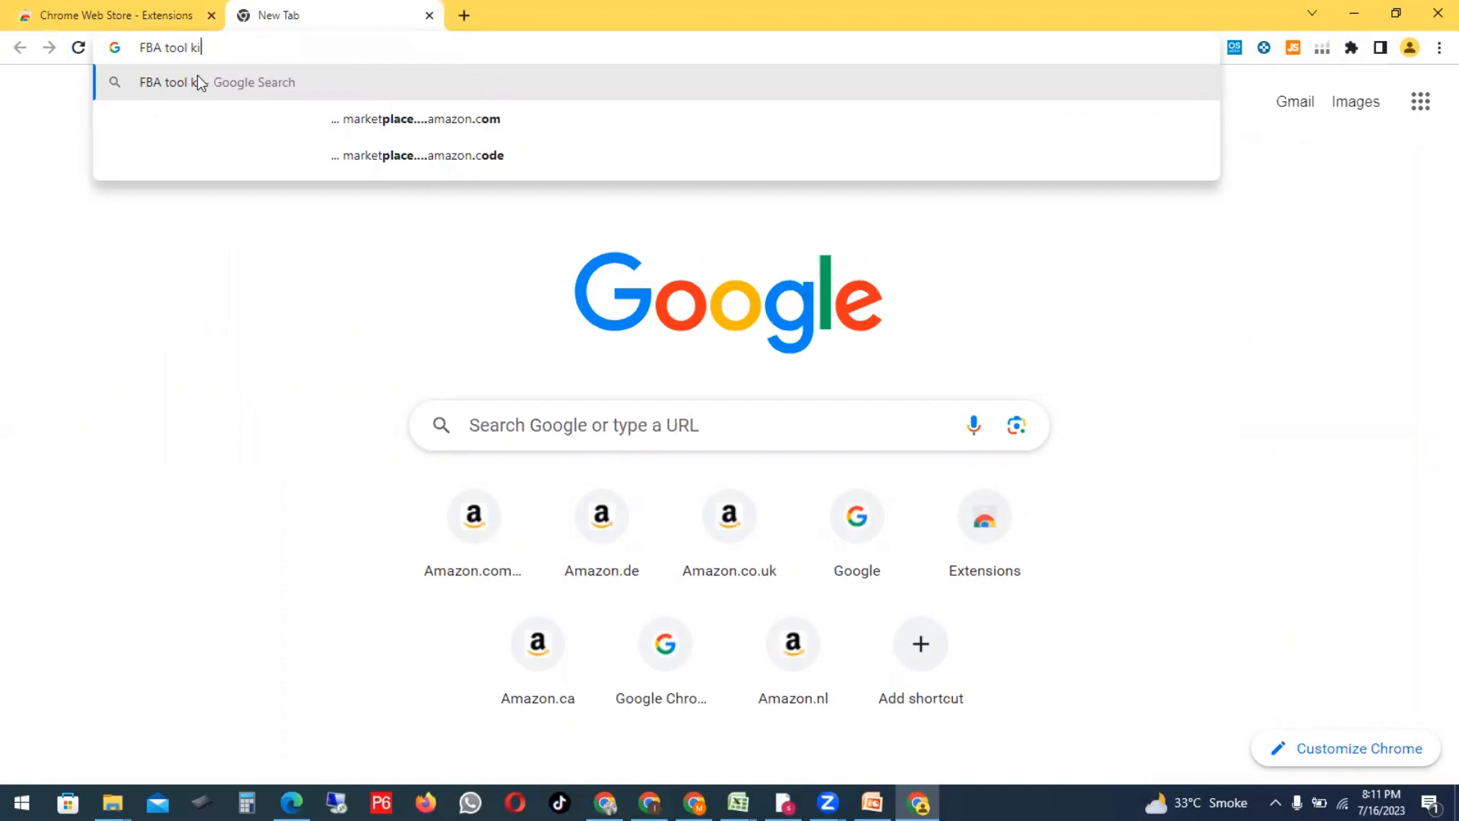
text(it)
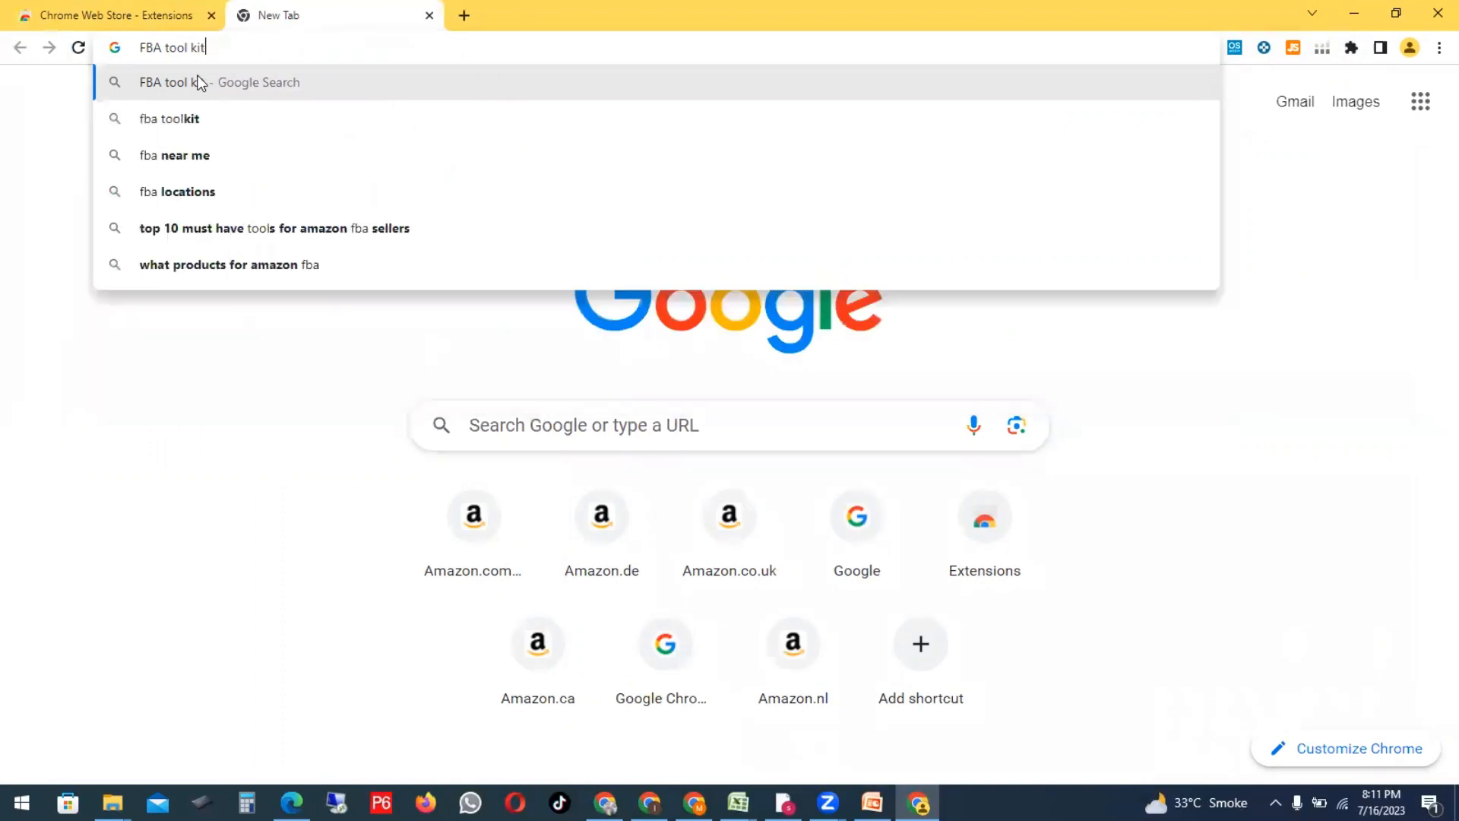
key(Return)
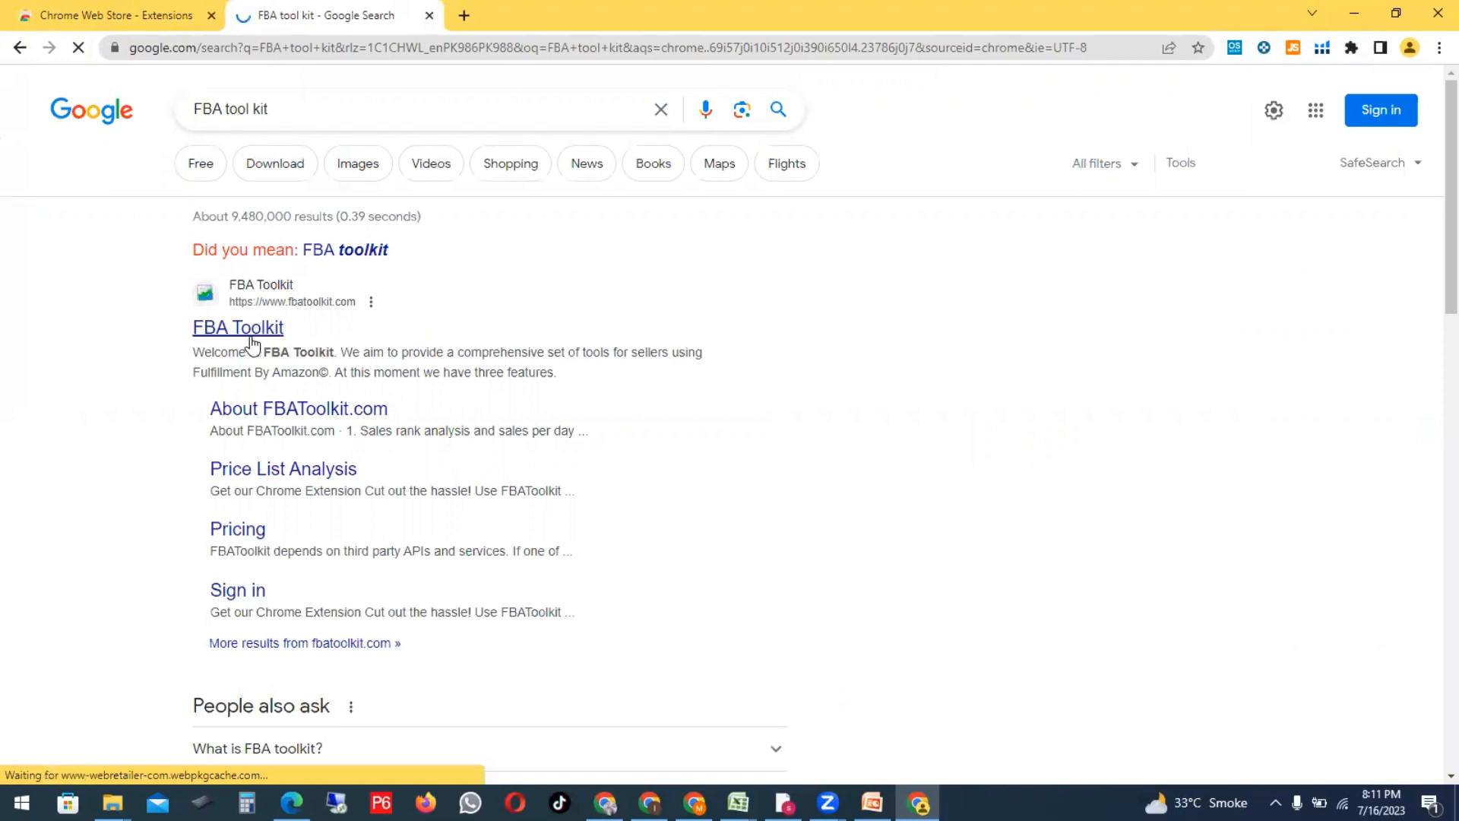
click(249, 336)
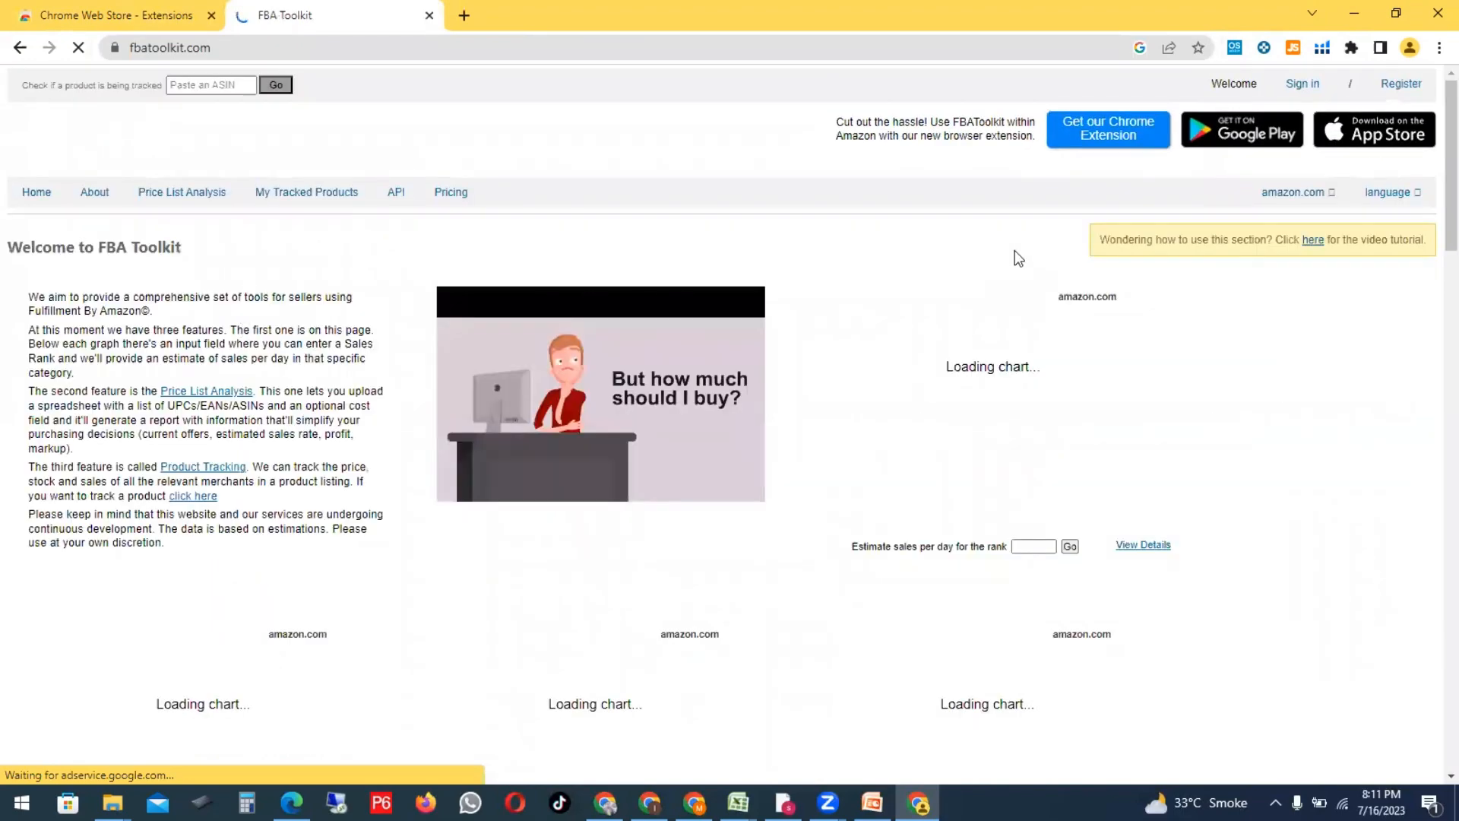
Step: Examine FBA Toolkit's category sales-rank charts and daily sales estimate fields, then highlight the site's address
scroll(814, 365, down, 5)
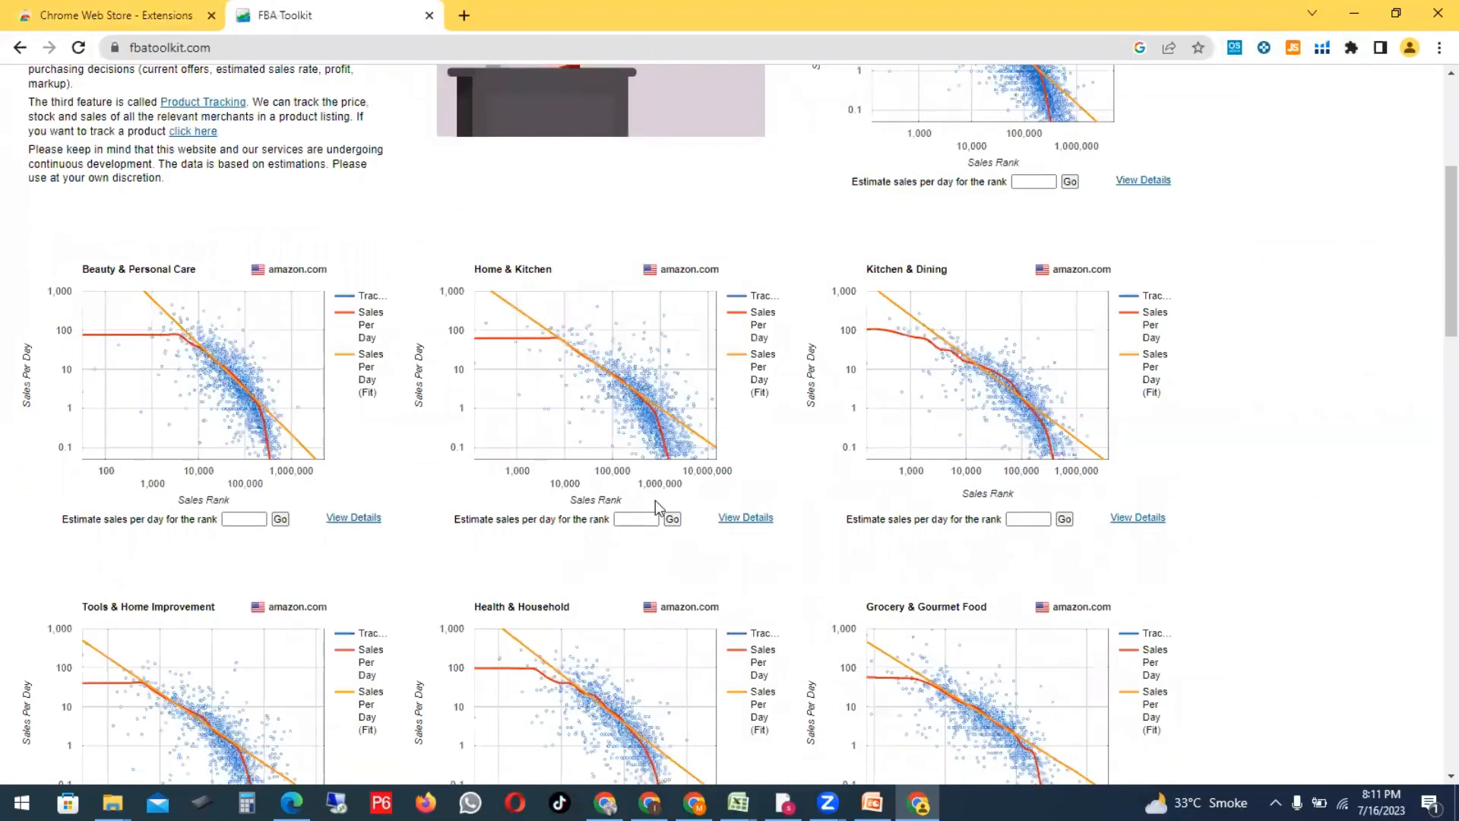
click(638, 516)
drag(75, 271, 1145, 344)
click(1234, 281)
click(352, 47)
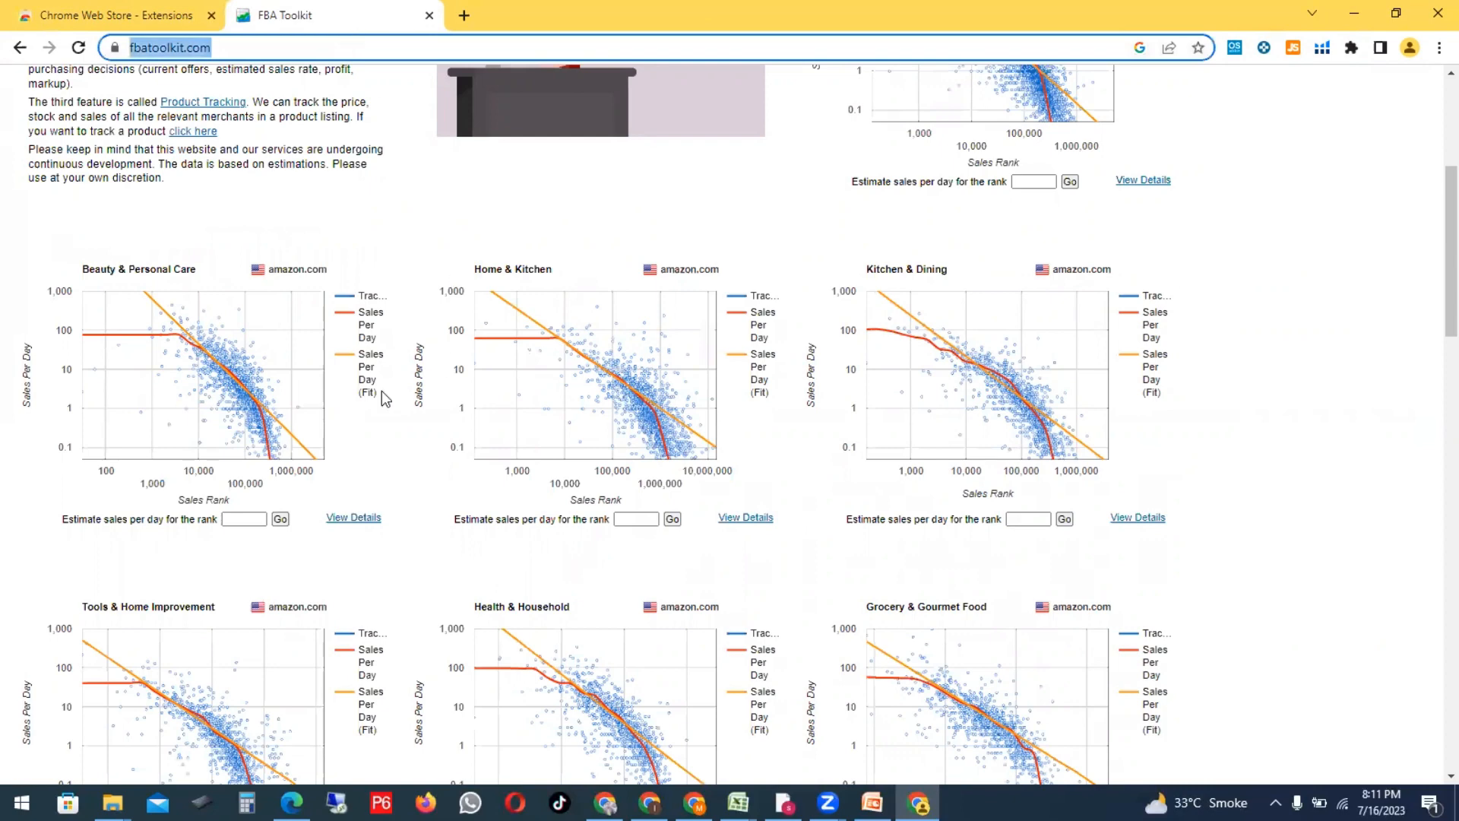
Step: Open a new browser tab, switch to the PowerPoint presentation and highlight the tools and extensions lines on the Lecture 2 slide
click(464, 15)
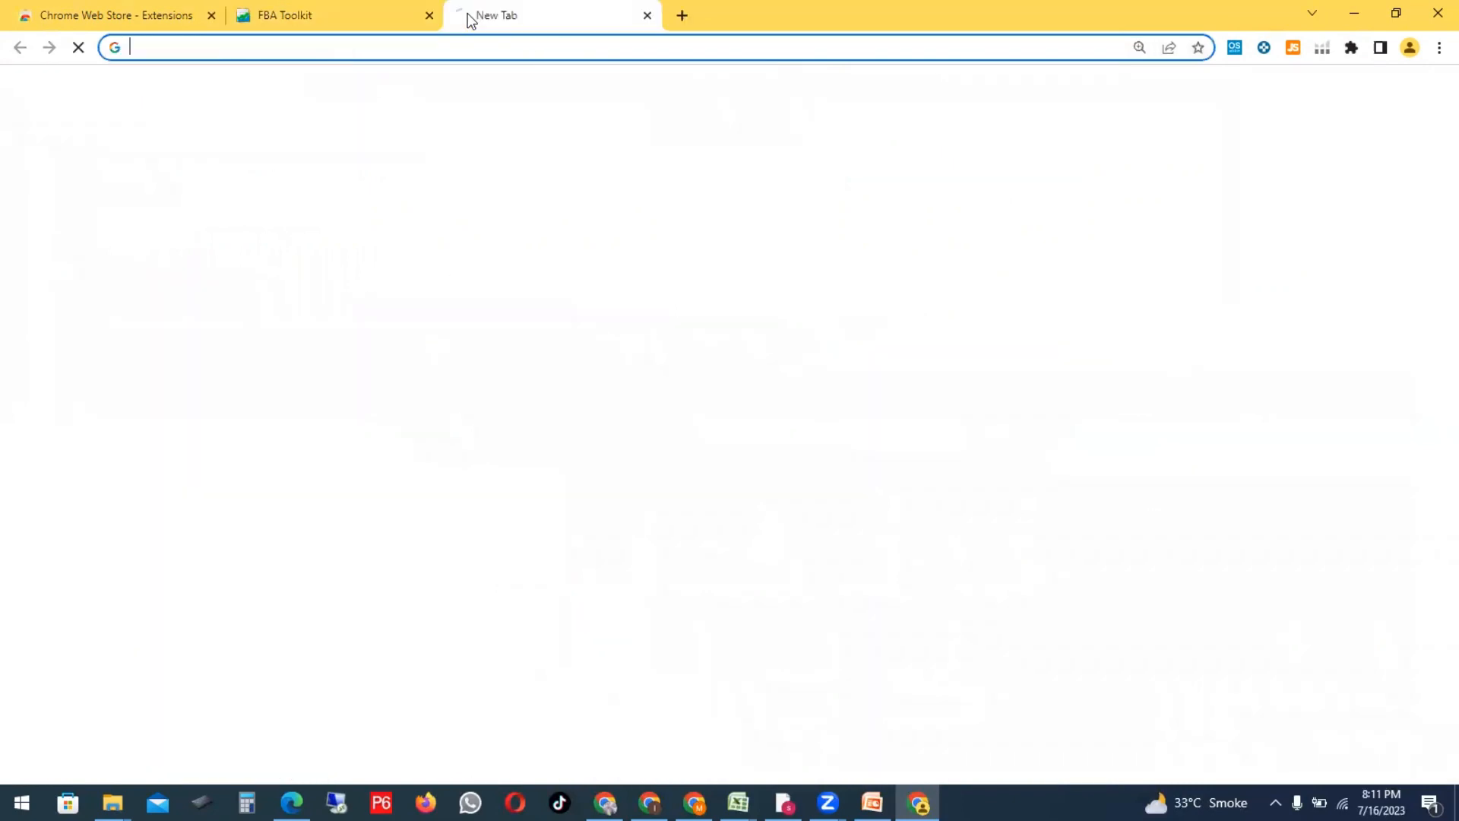
click(473, 45)
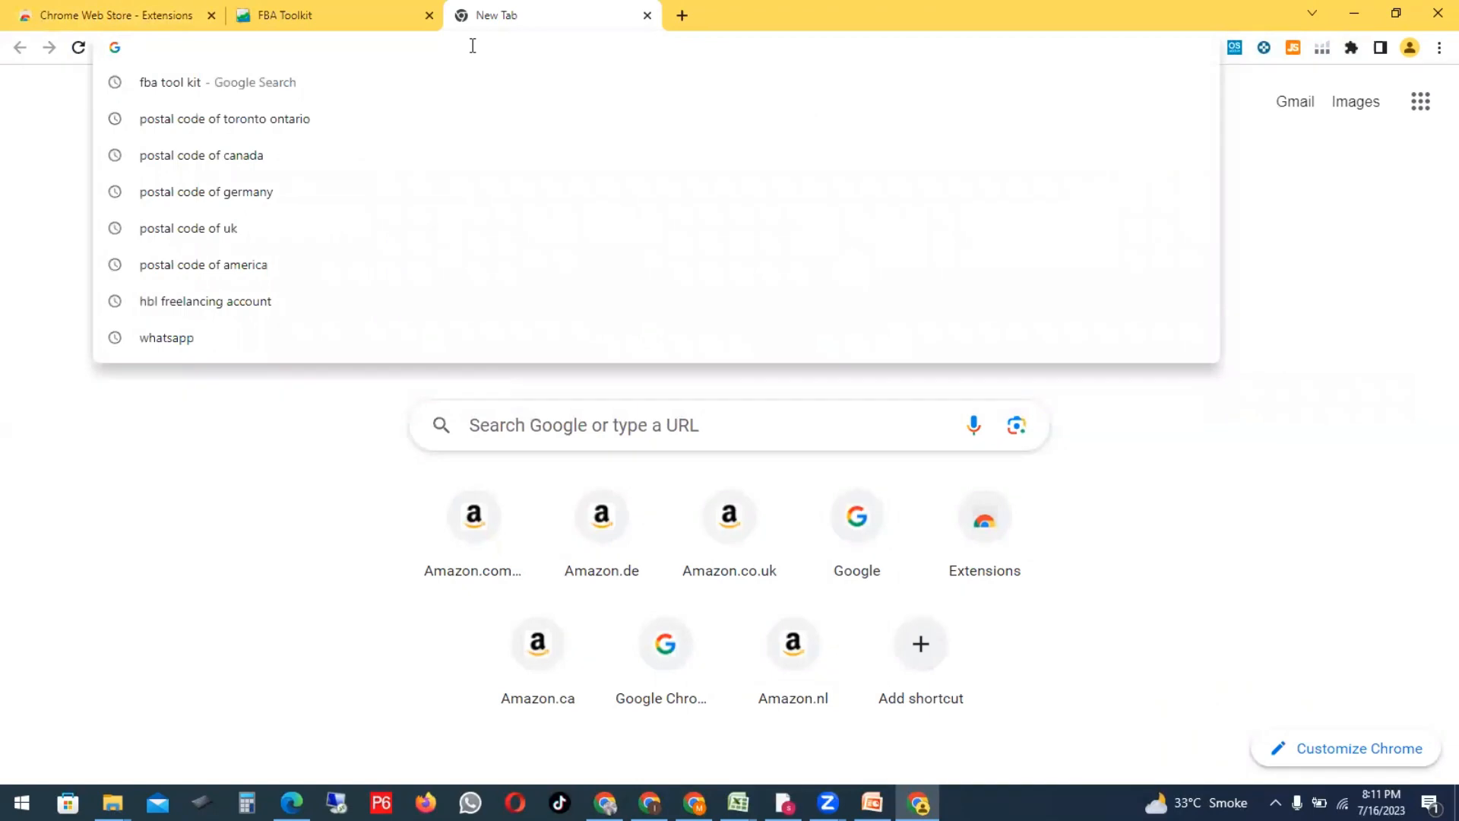
click(873, 803)
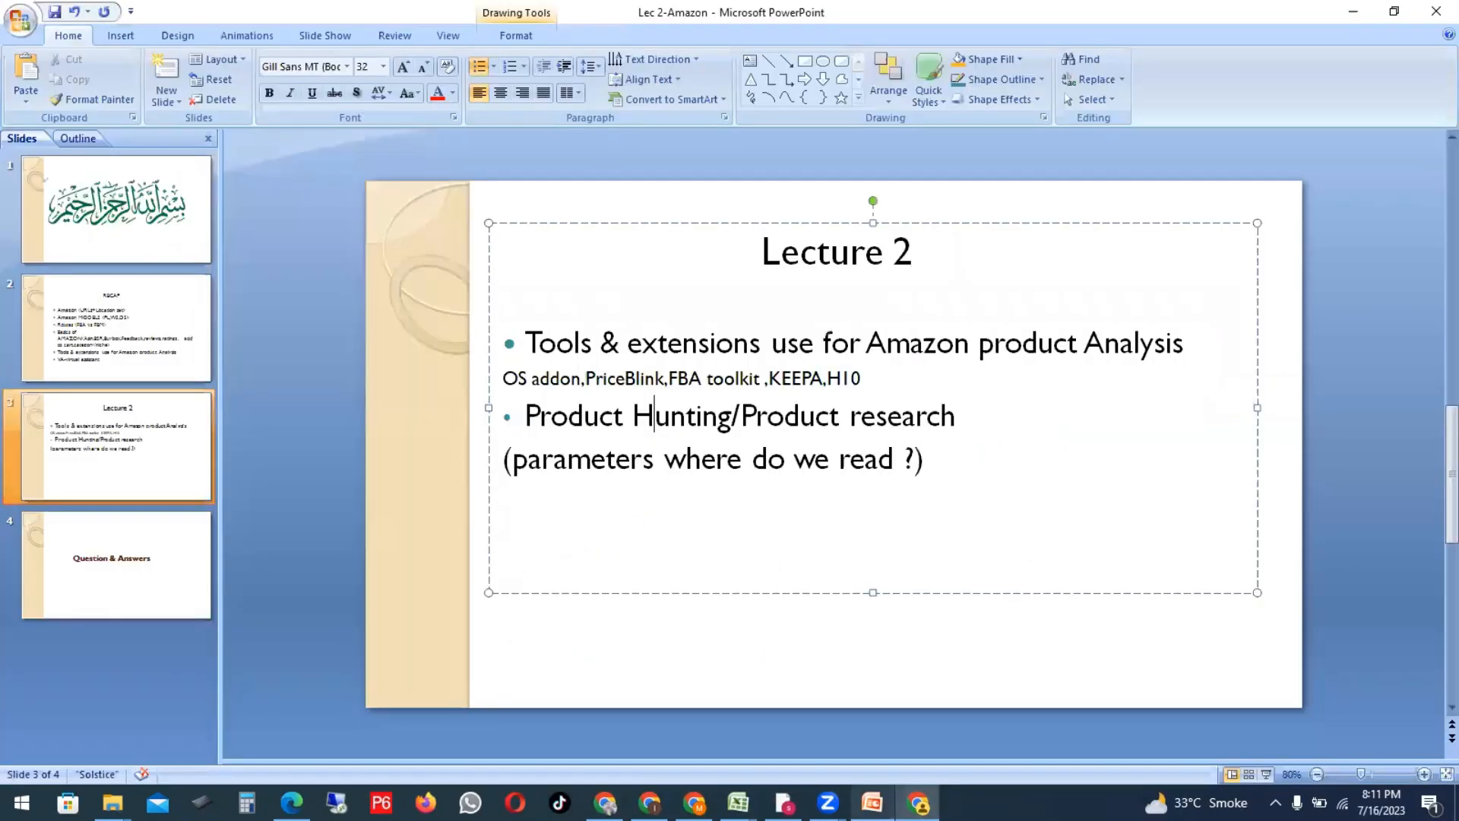
click(931, 458)
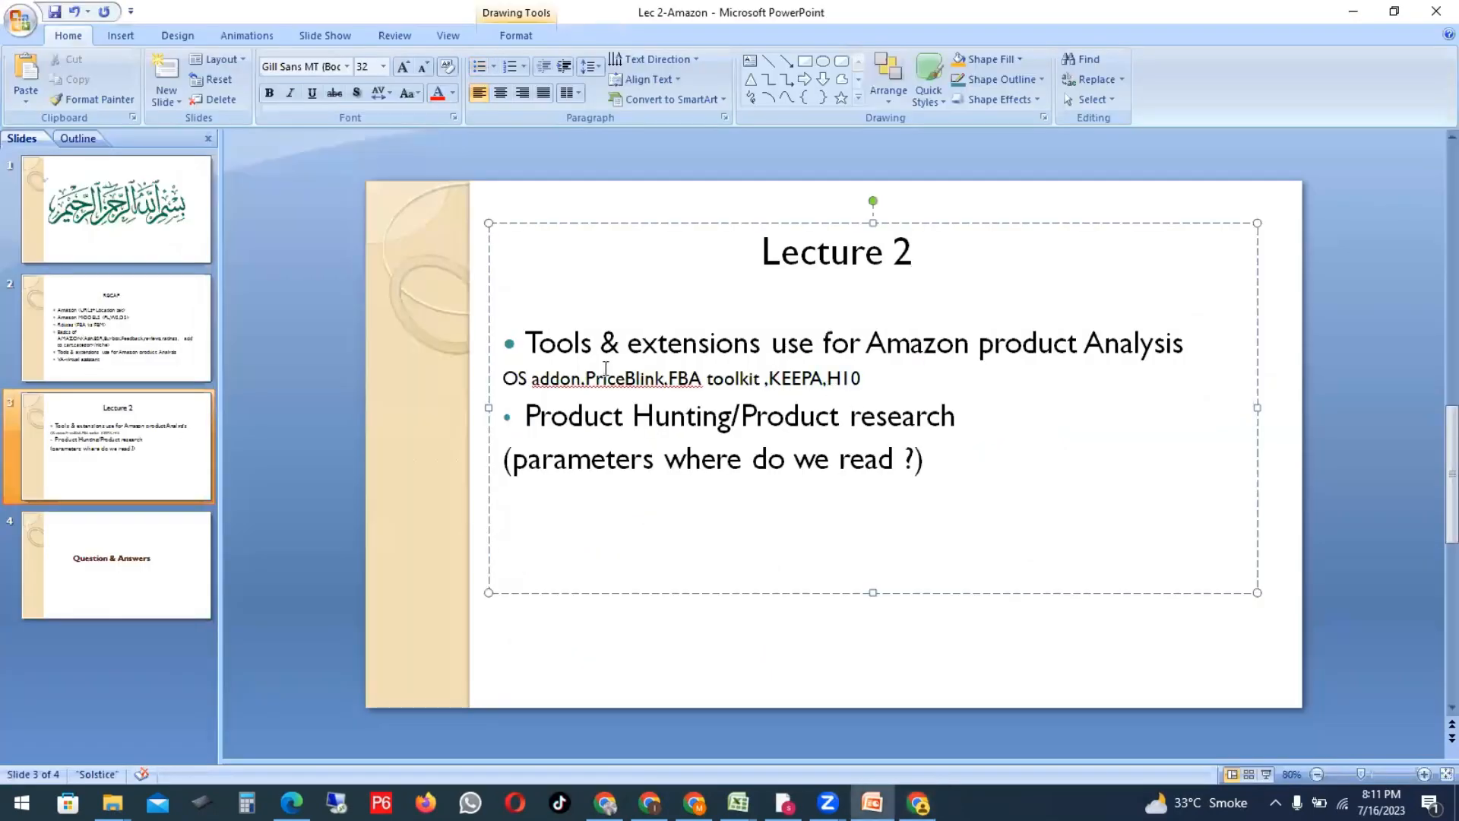
drag(586, 378, 701, 382)
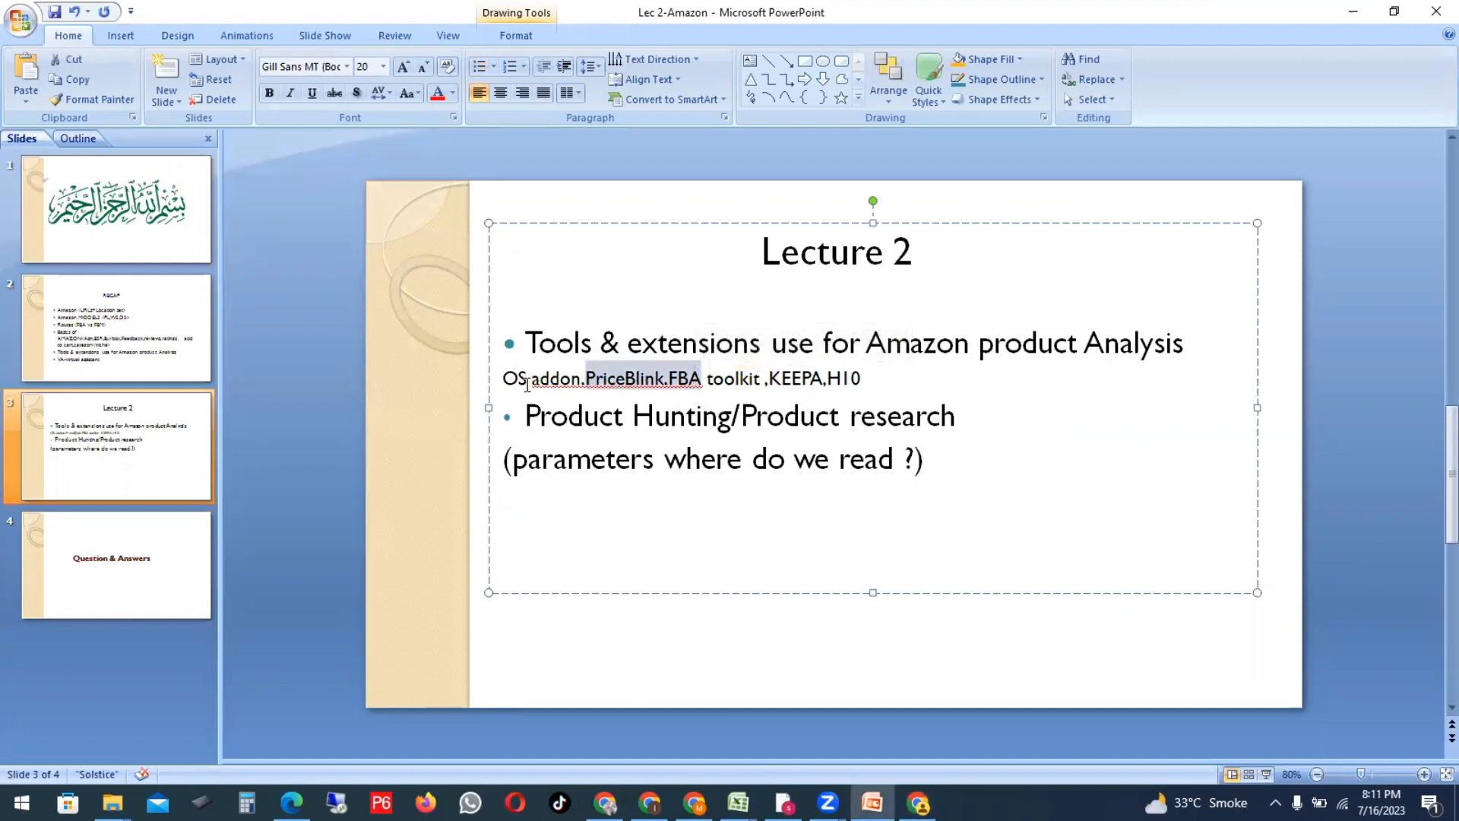
drag(686, 379, 1201, 344)
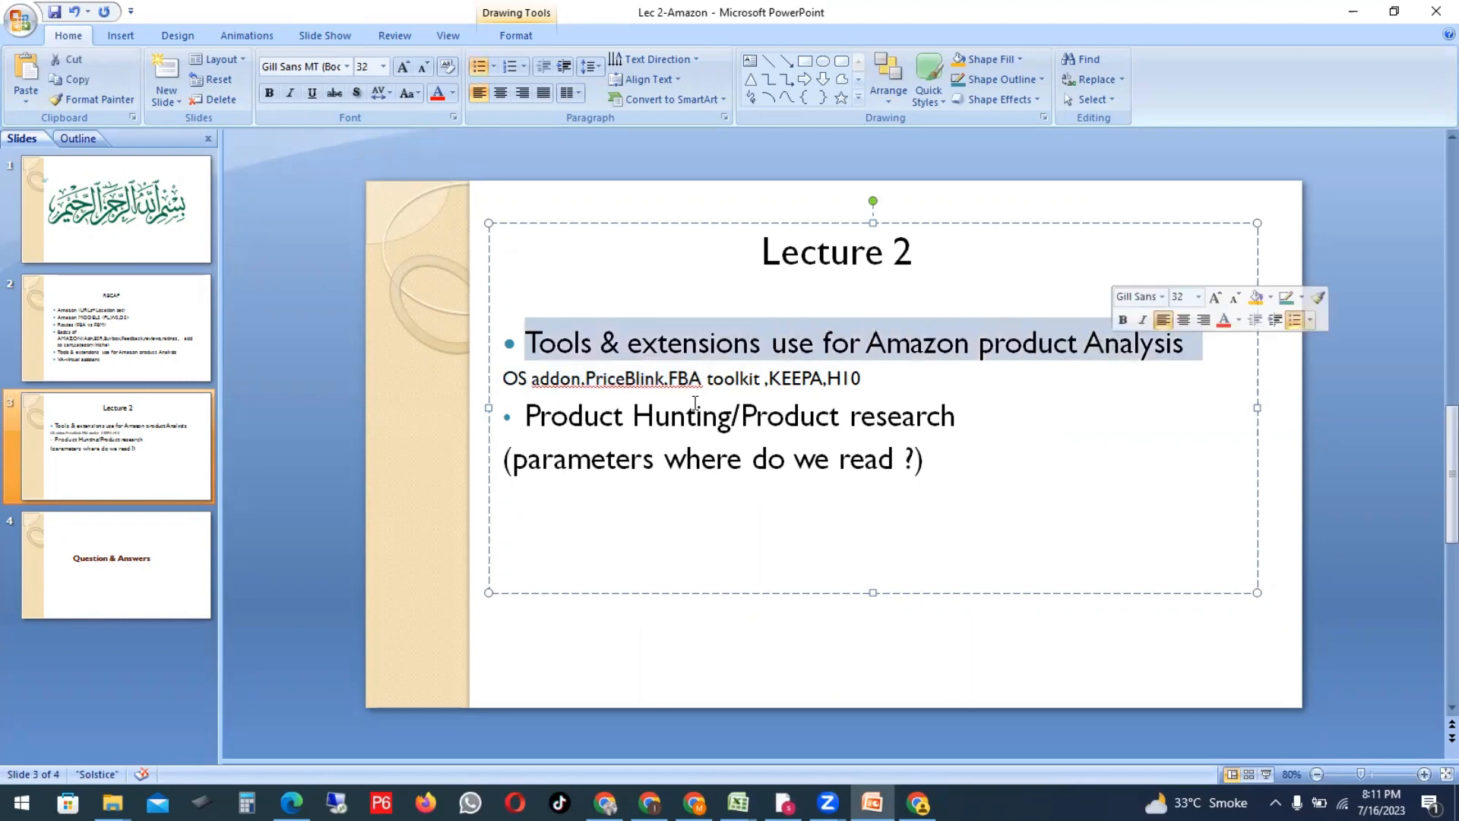
Step: Highlight the "Product Hunting/Product research" and "parameters where do we read ?" lines on the Lecture 2 slide, then clear the selection
click(590, 423)
drag(525, 416, 918, 436)
click(947, 466)
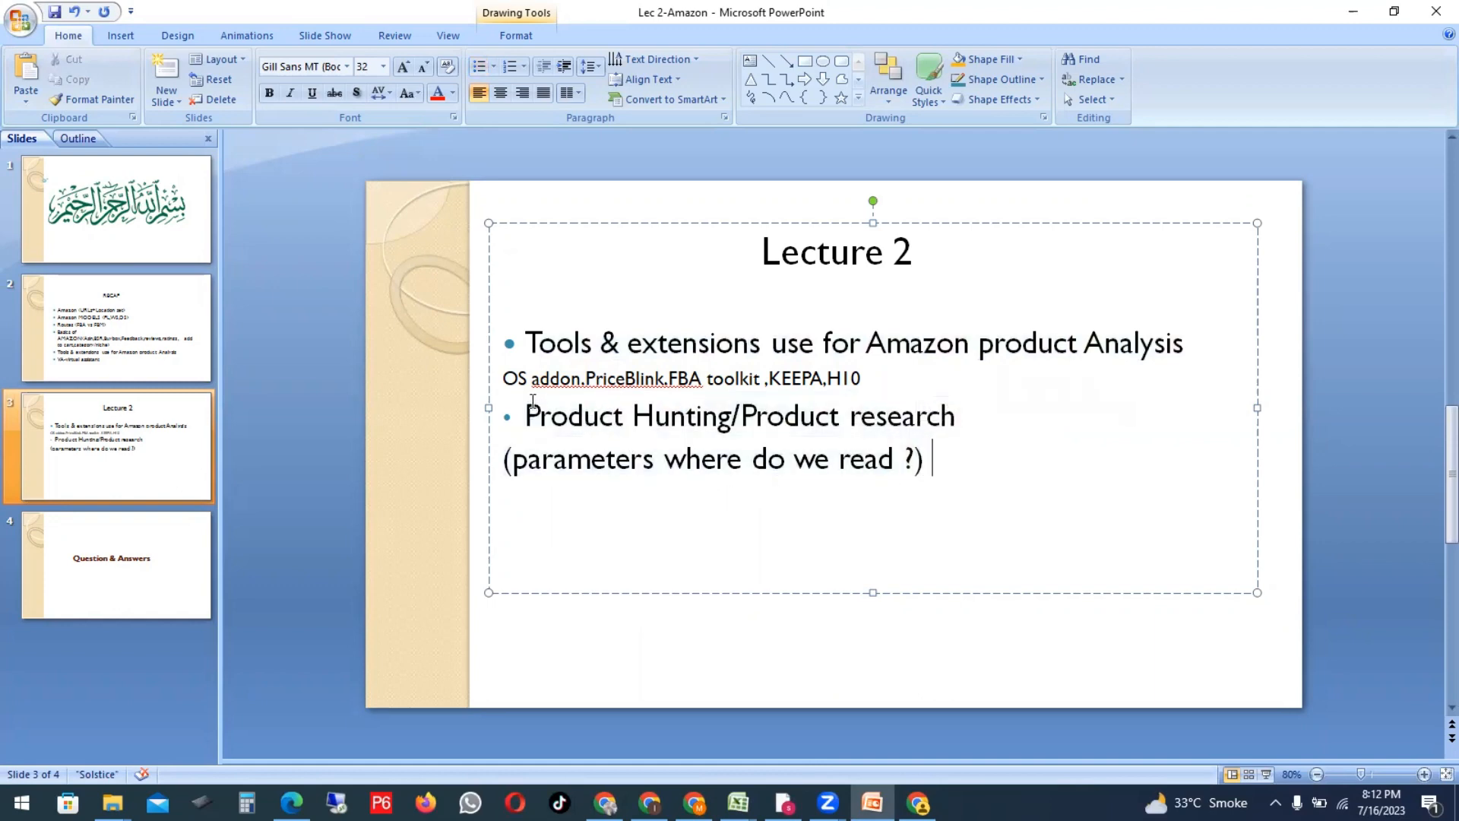
drag(532, 410, 952, 456)
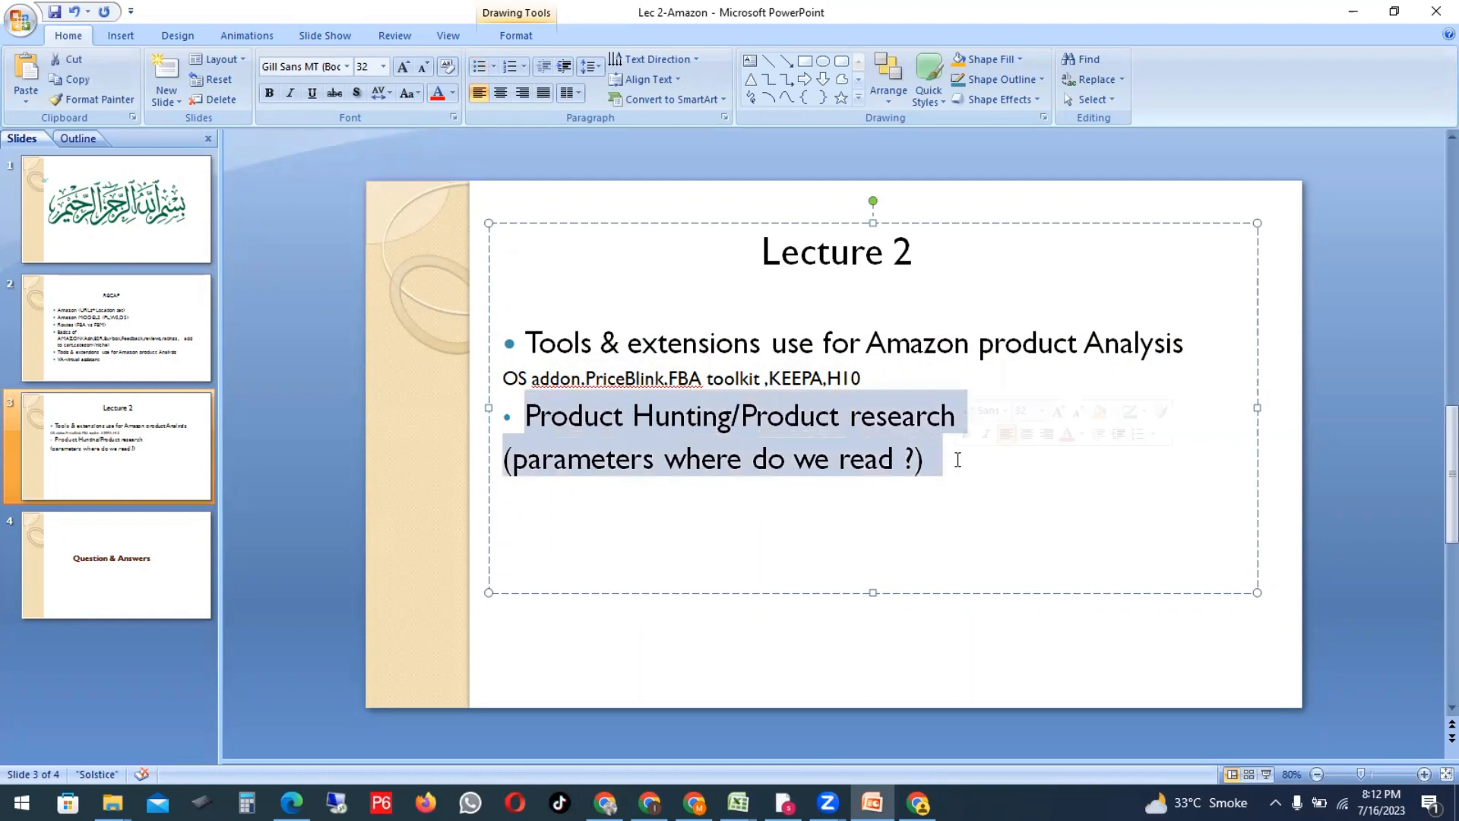
click(931, 470)
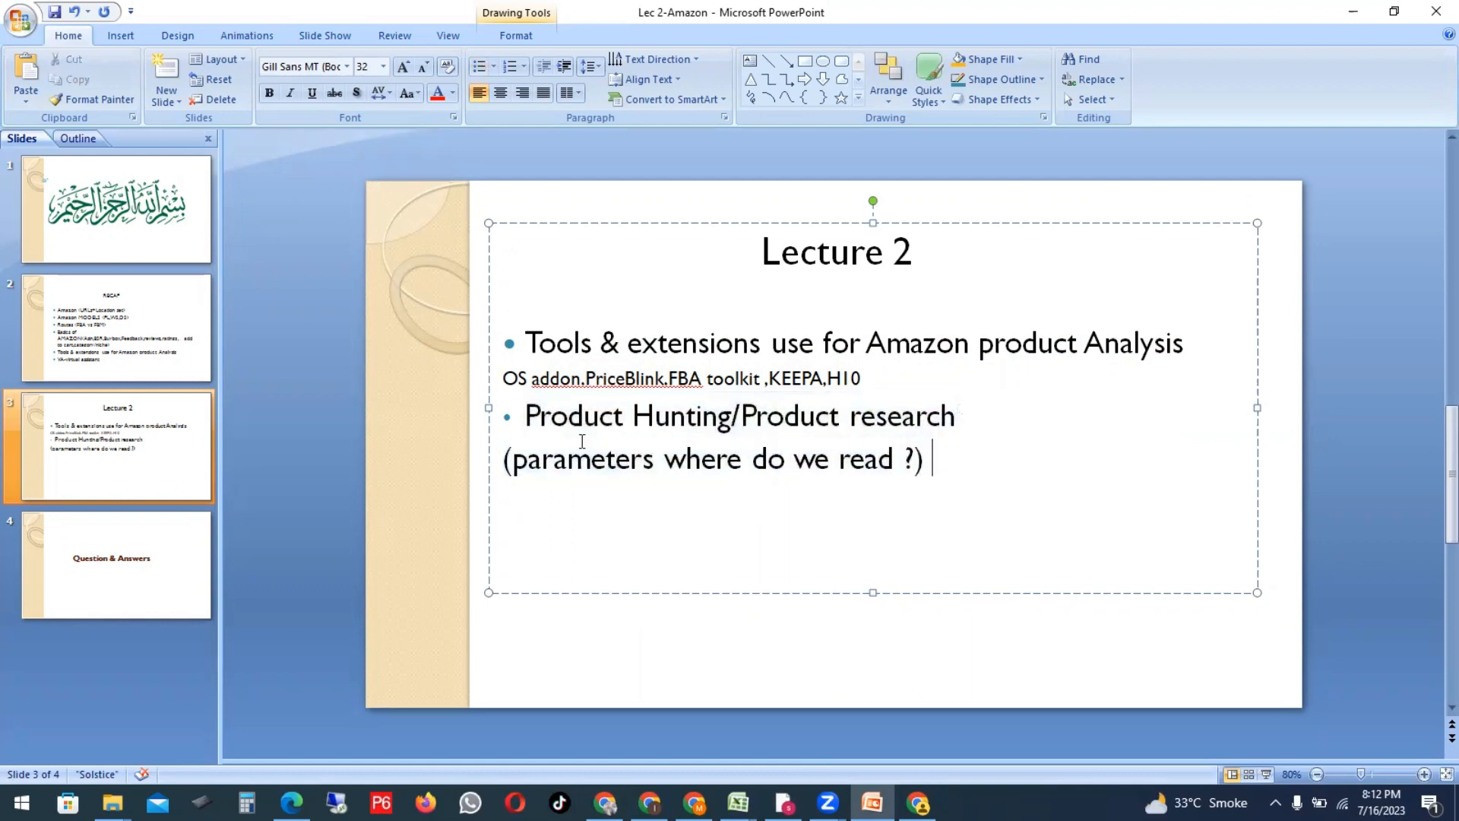
drag(516, 461, 694, 460)
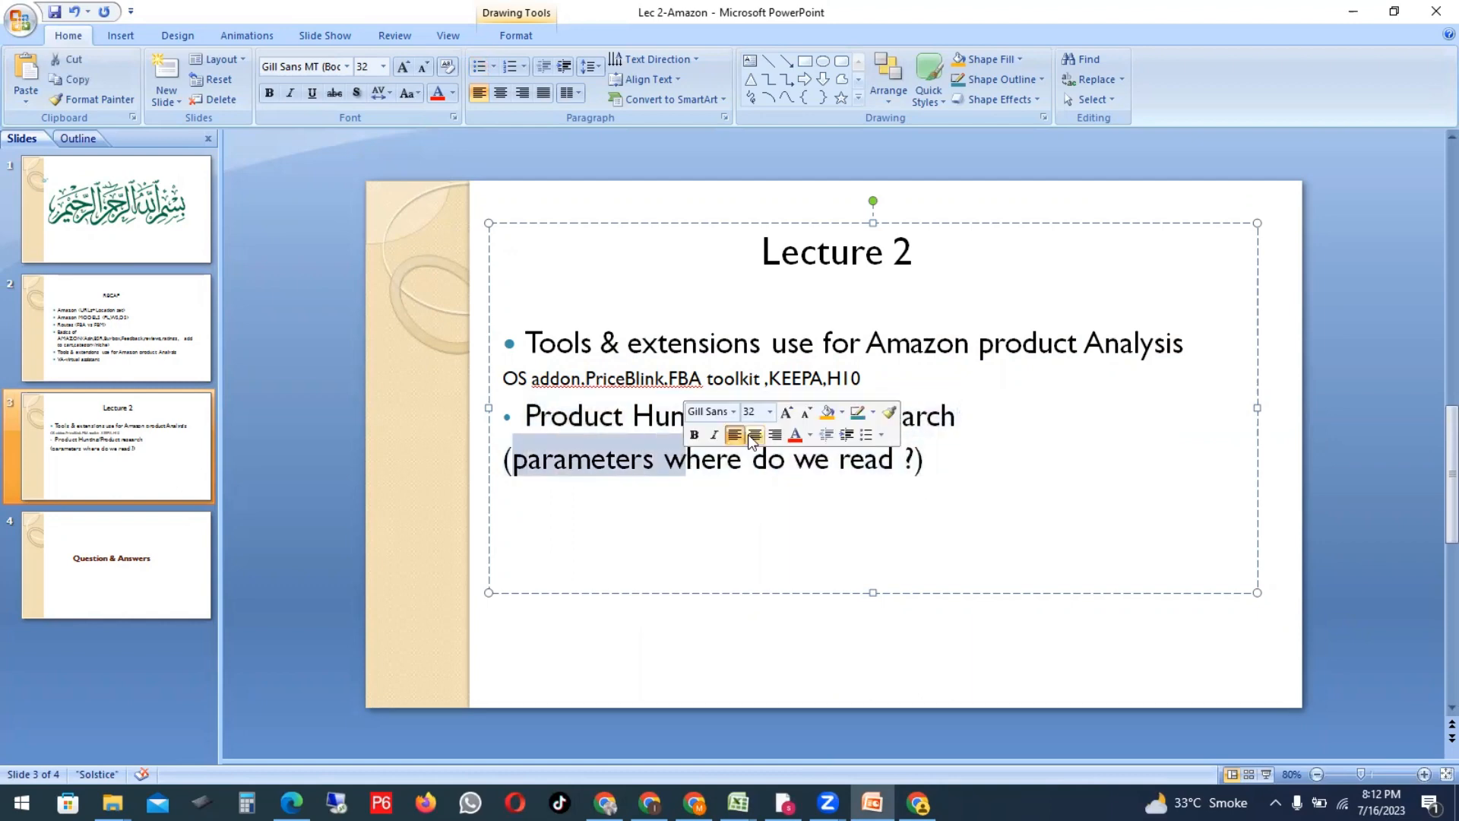
click(740, 477)
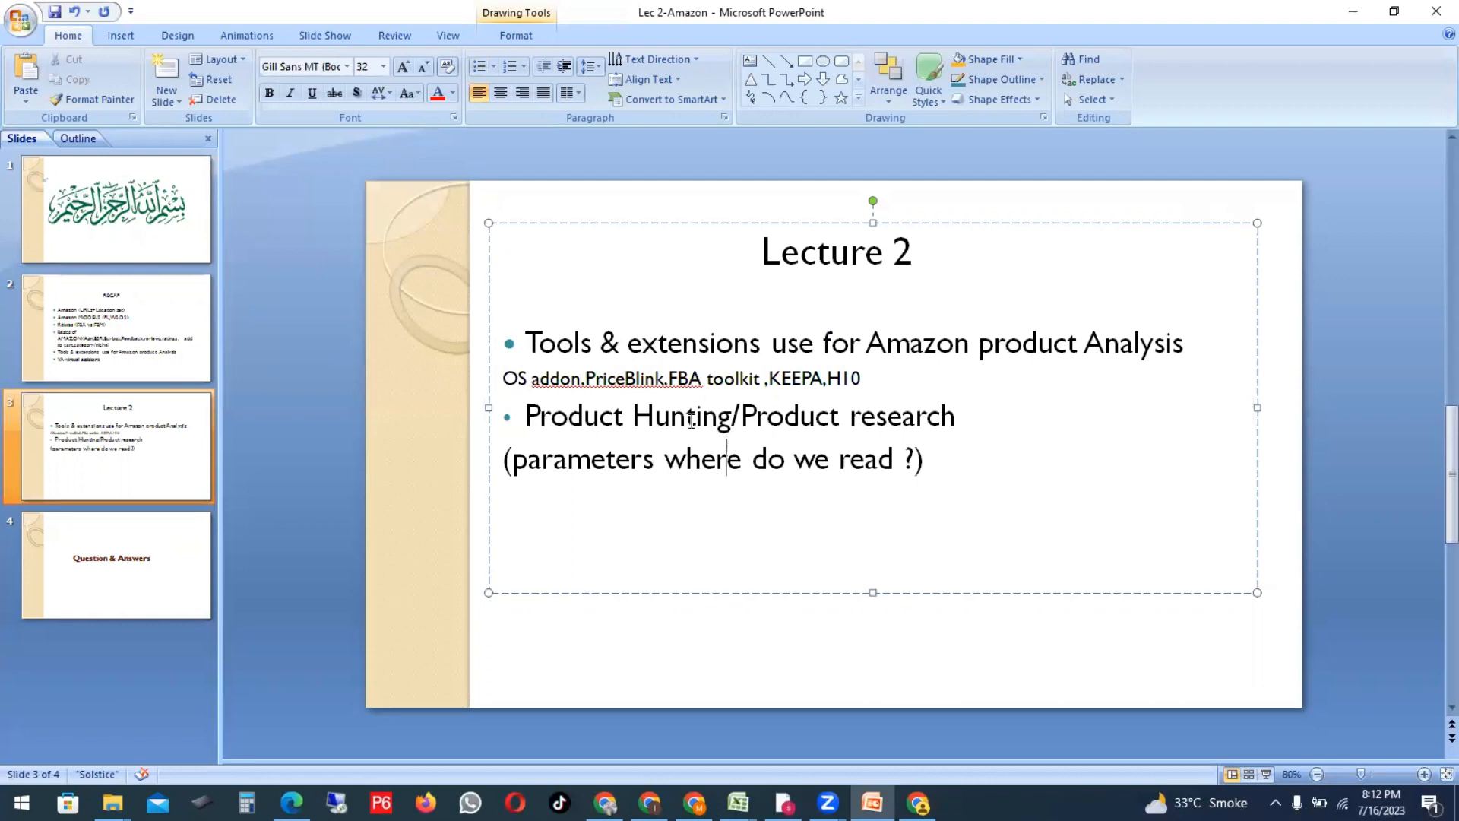
Step: Highlight the "Tools & extensions use for Amazon product Analysis" bullet once more and place the cursor in the tools list below it
triple_click(537, 342)
click(945, 515)
click(702, 380)
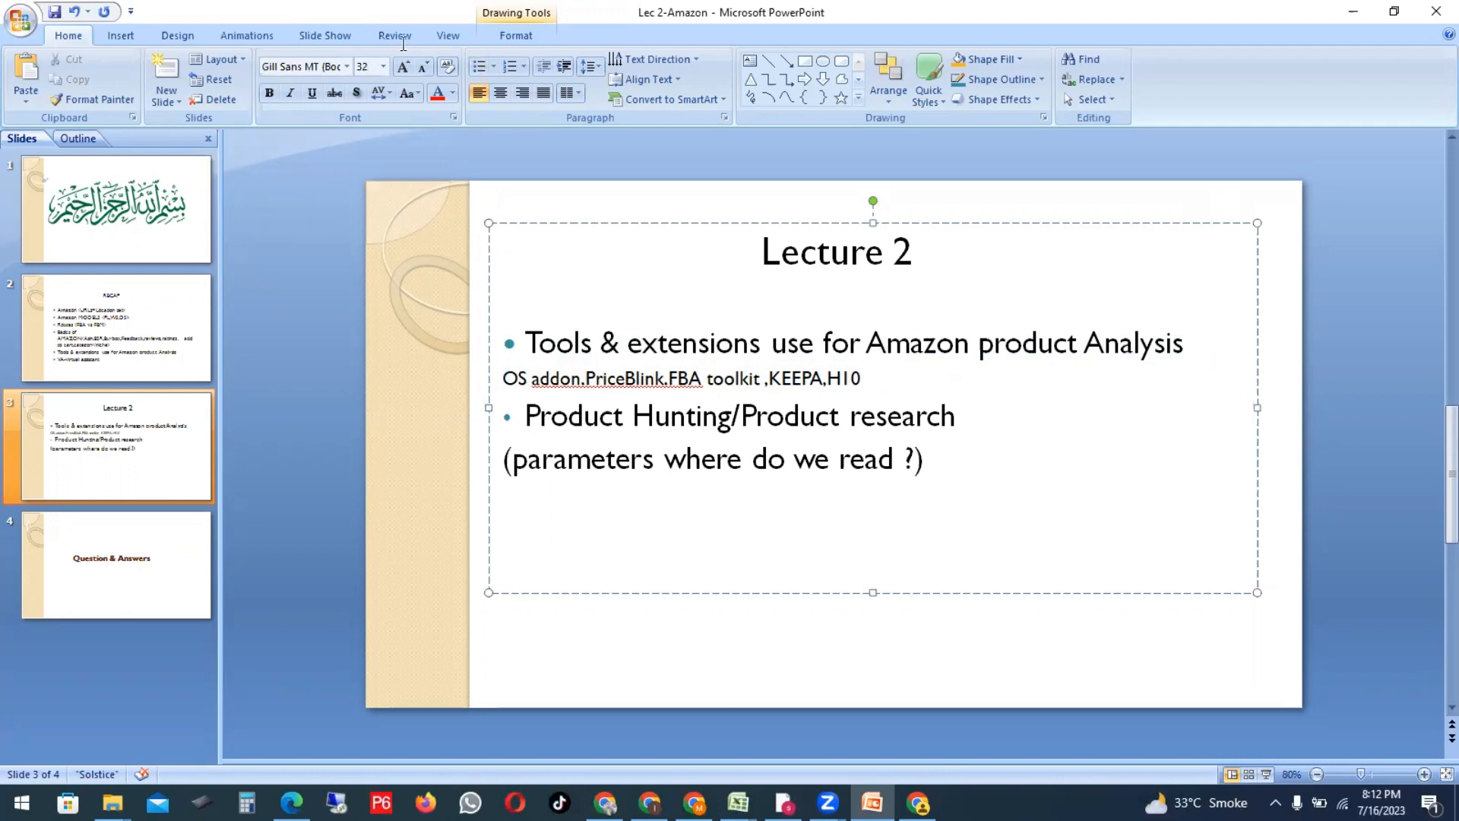
Step: Switch back to Chrome and open amazon.com in the new tab
key(alt+Tab)
text(amazon)
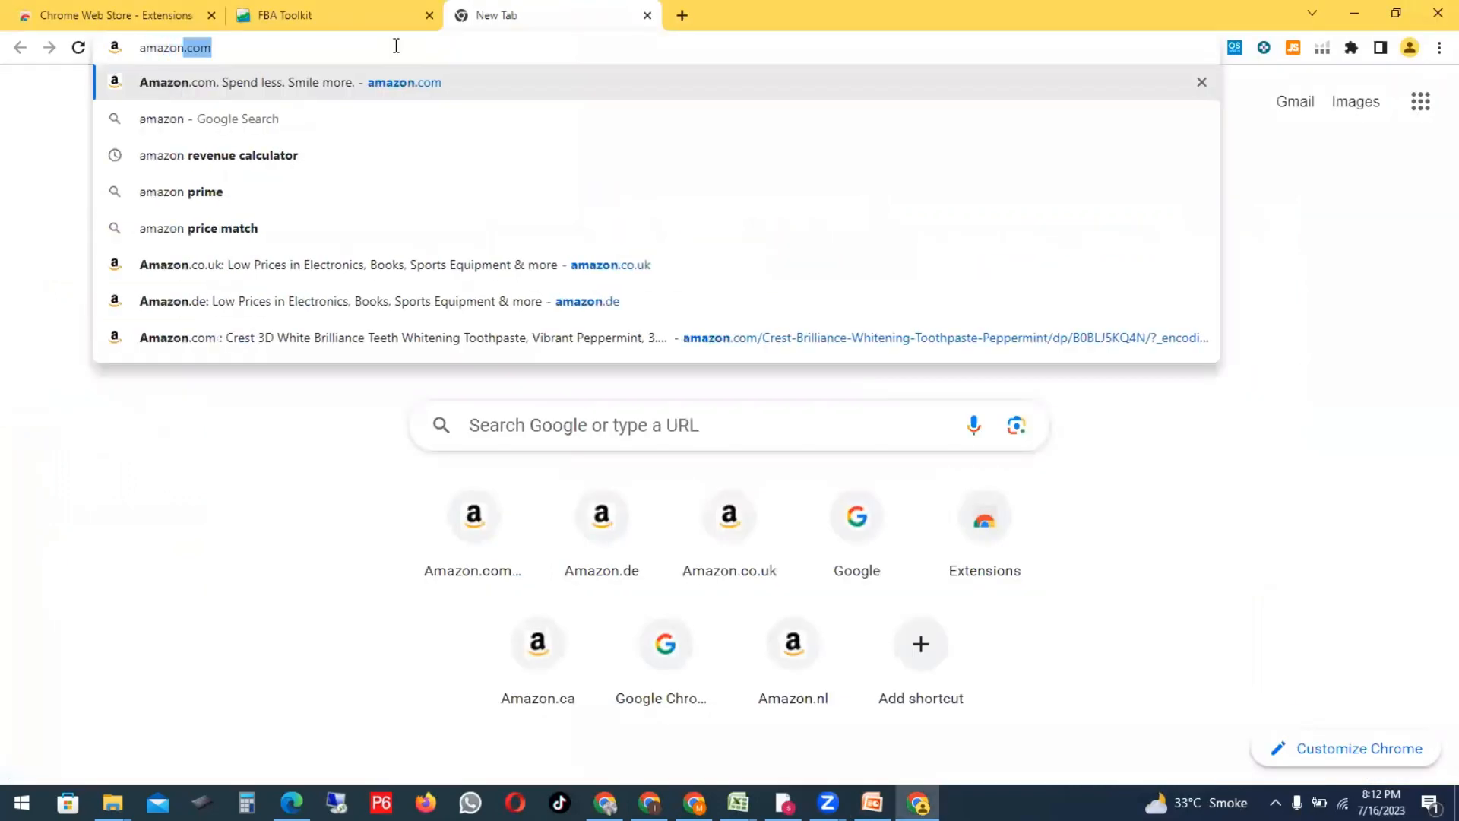
text(.com)
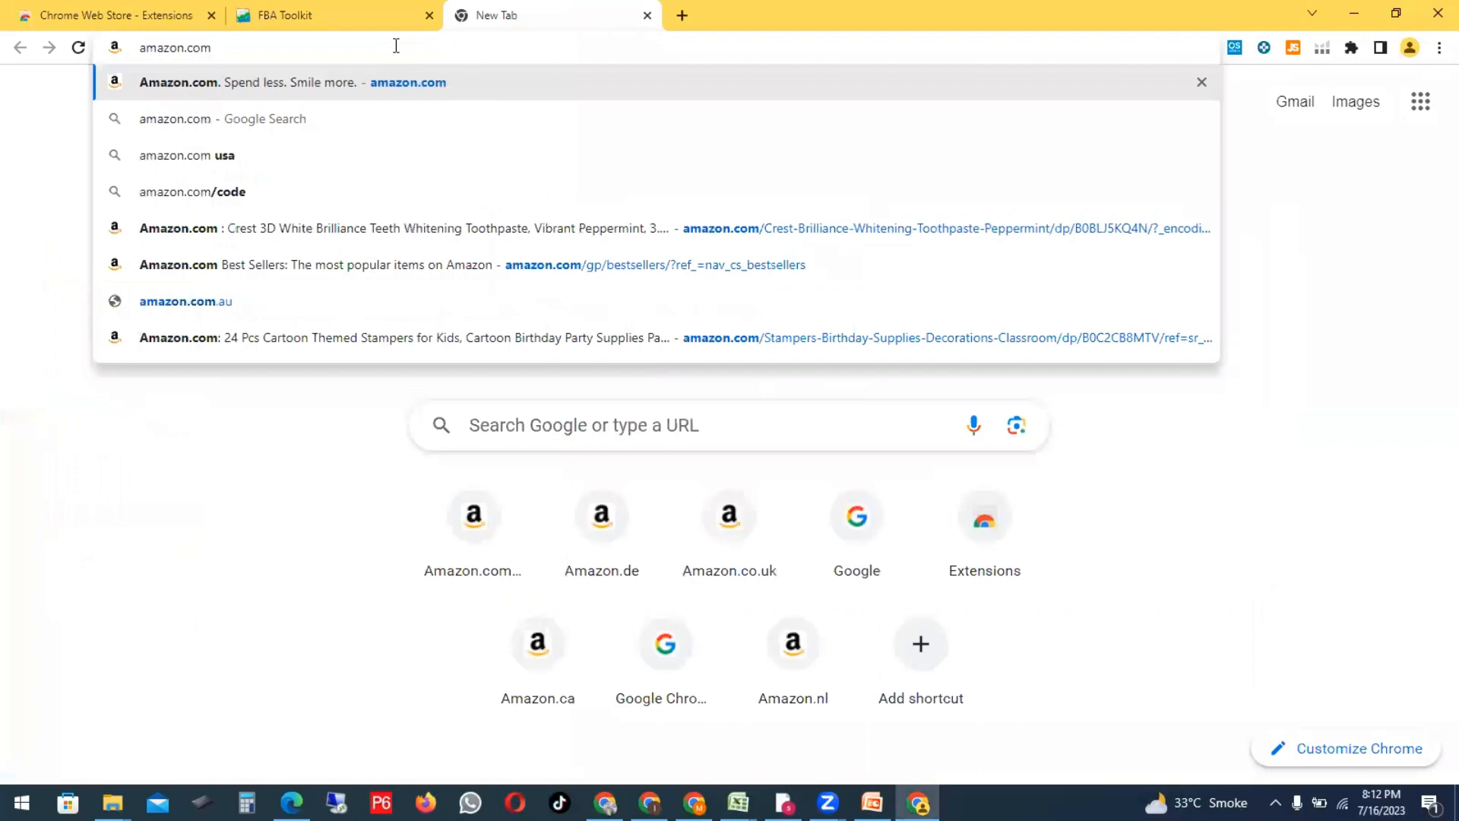
key(Return)
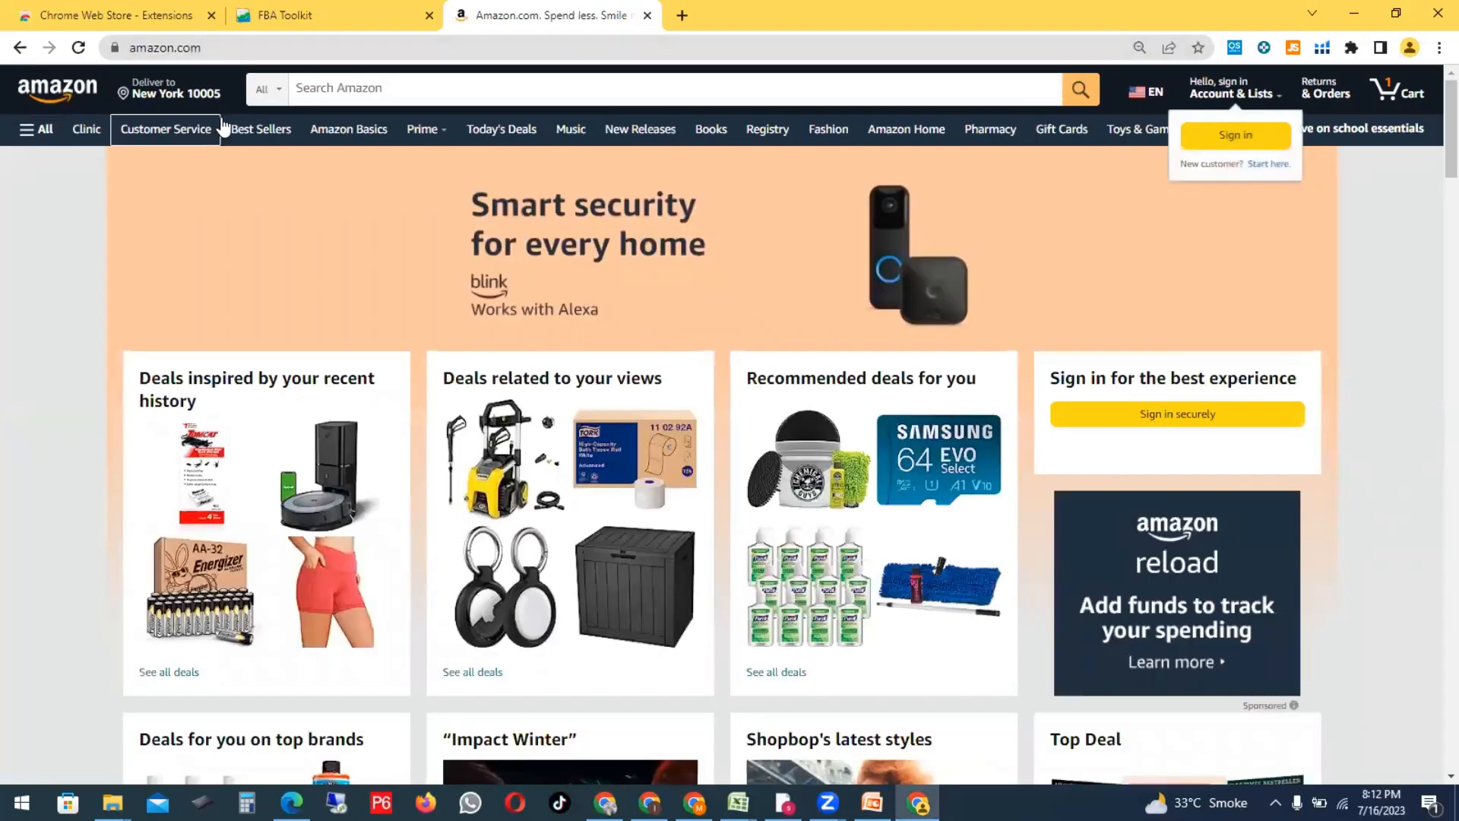
Step: Browse Amazon's home page, open the Tomcat glue trap from the recent-history deals and preview its second product image
scroll(666, 313, down, 10)
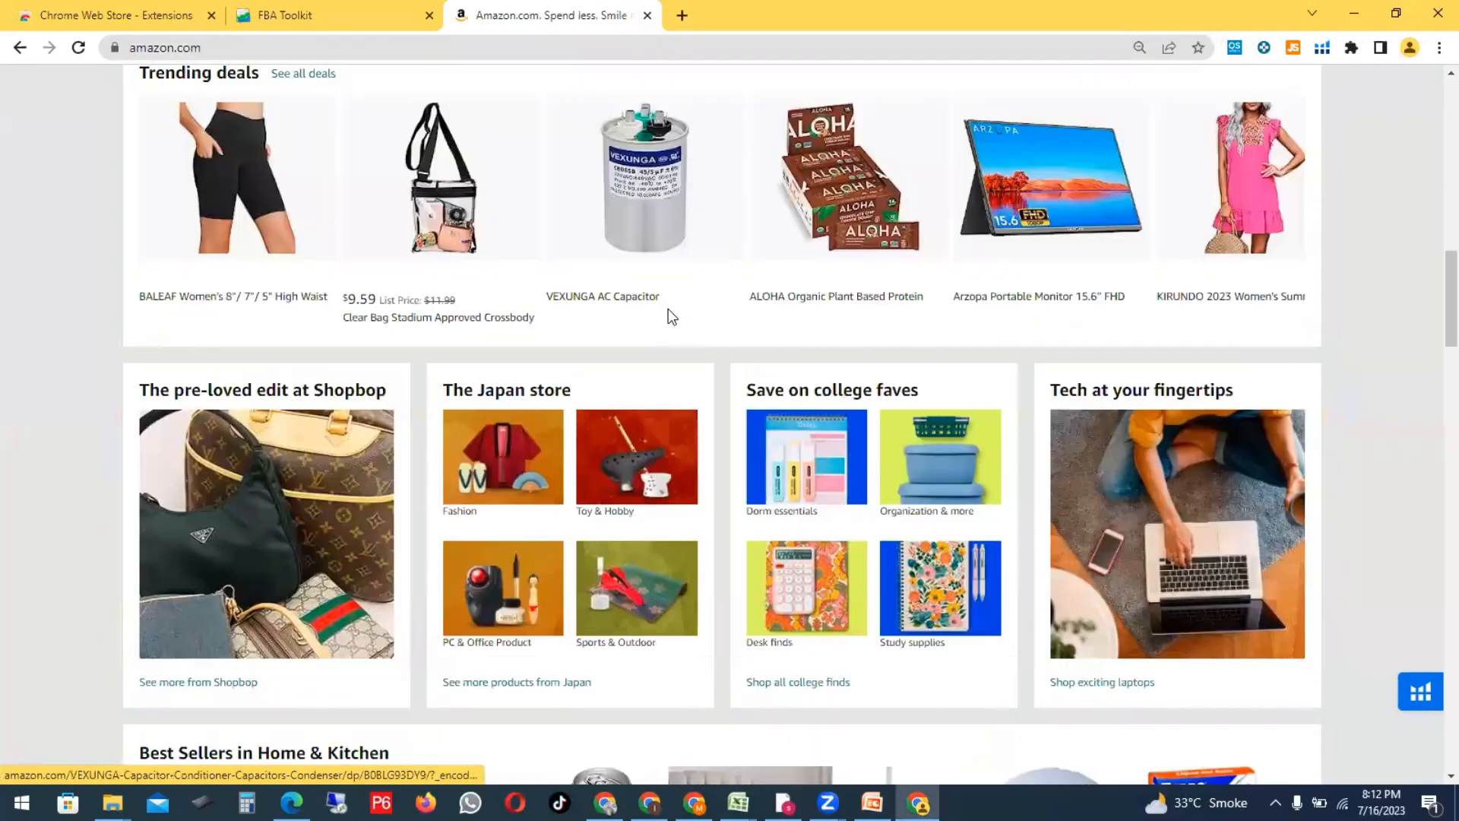
scroll(672, 317, down, 15)
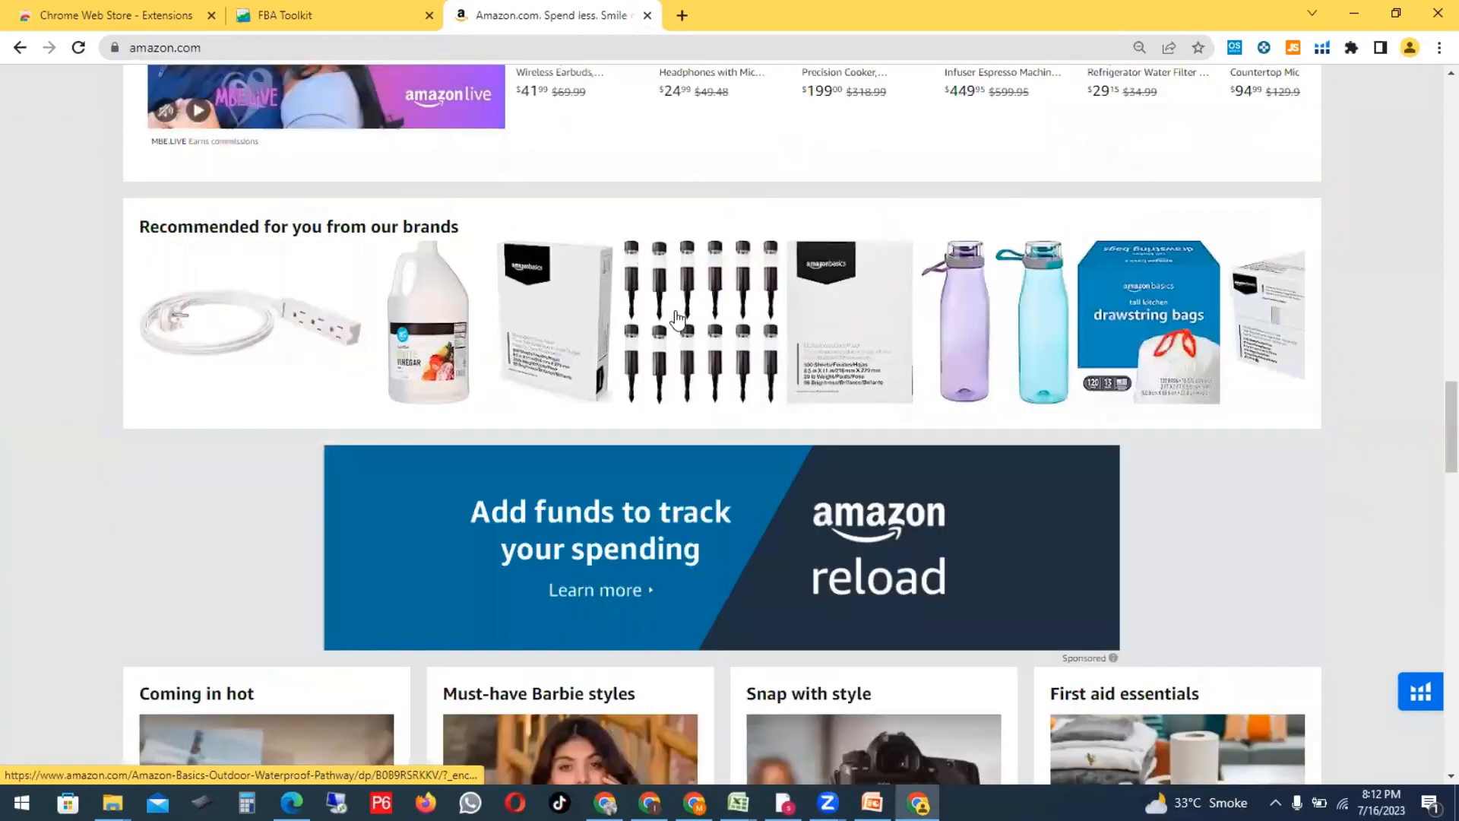
scroll(668, 319, down, 1)
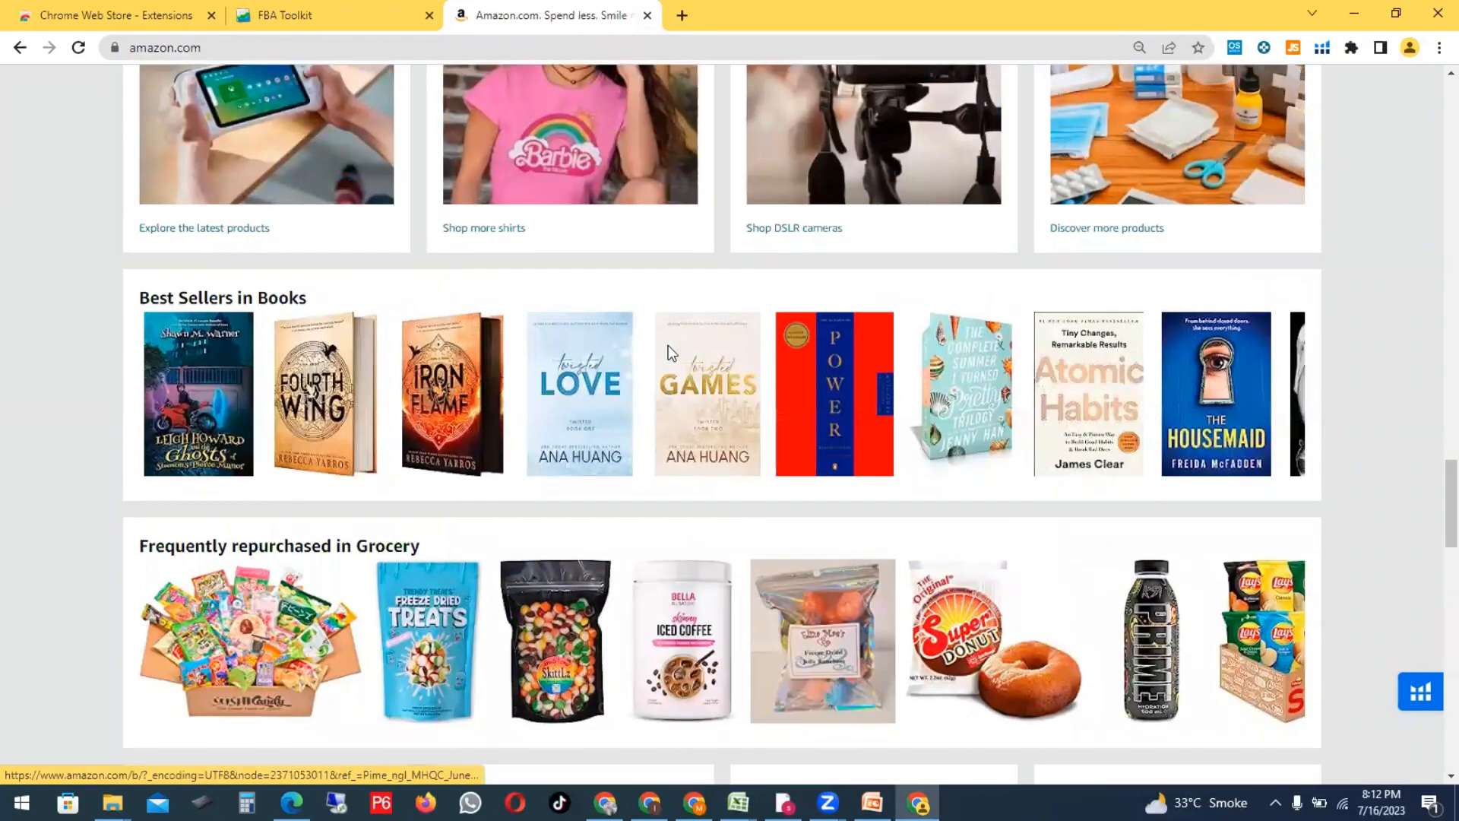
scroll(657, 323, up, 15)
scroll(657, 328, up, 2)
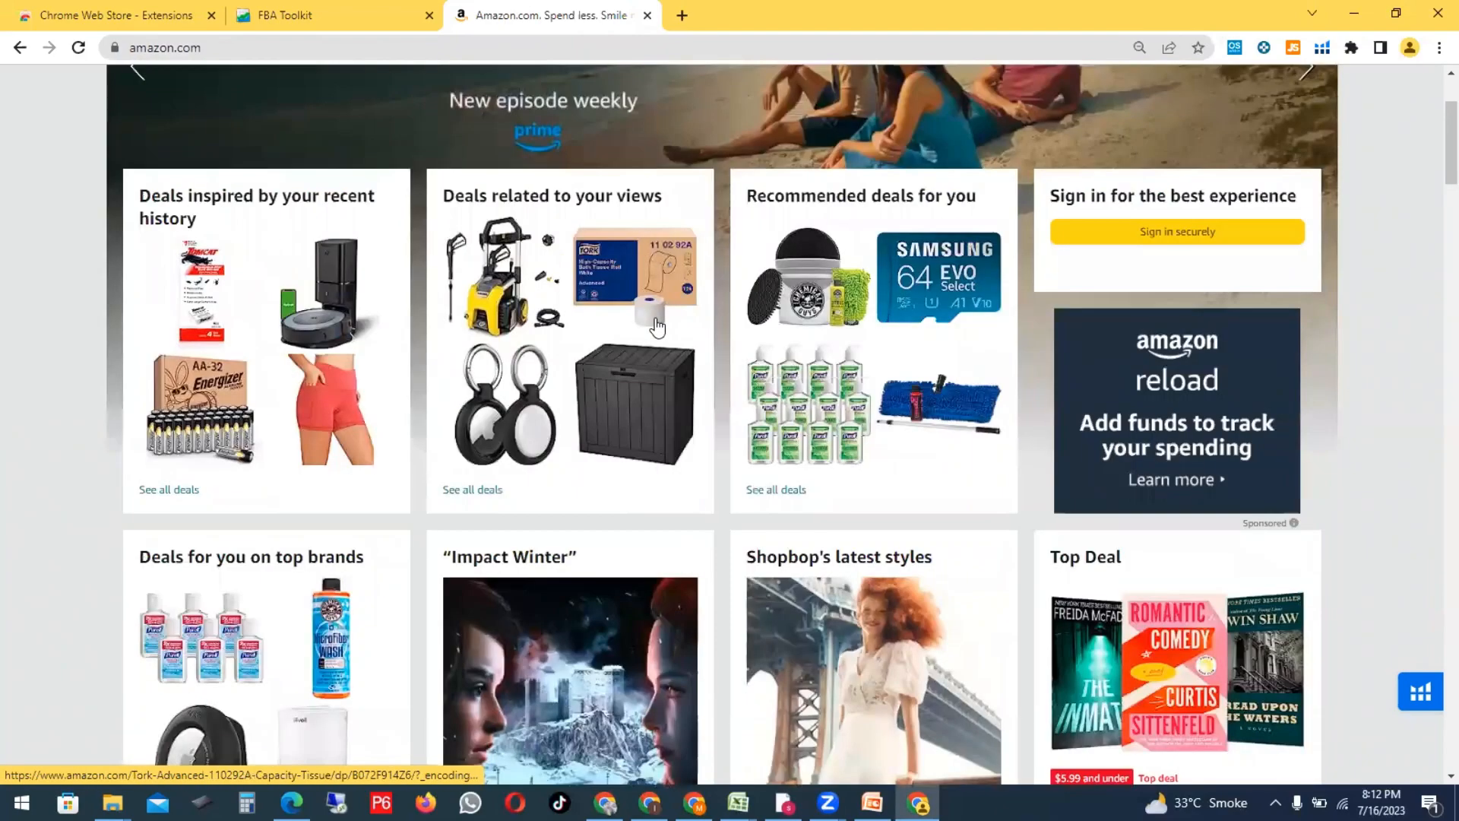
scroll(22, 327, up, 3)
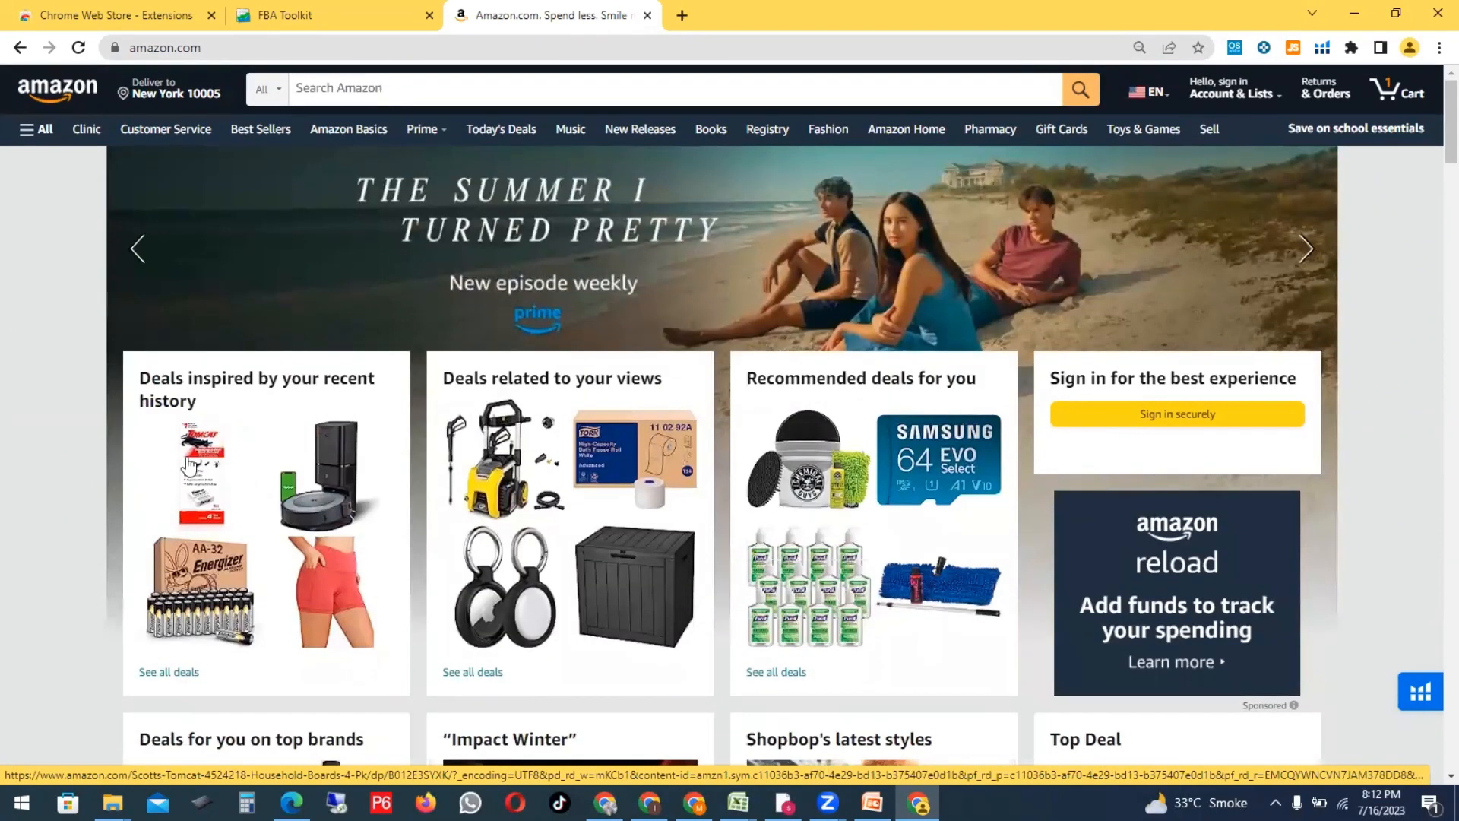
click(203, 448)
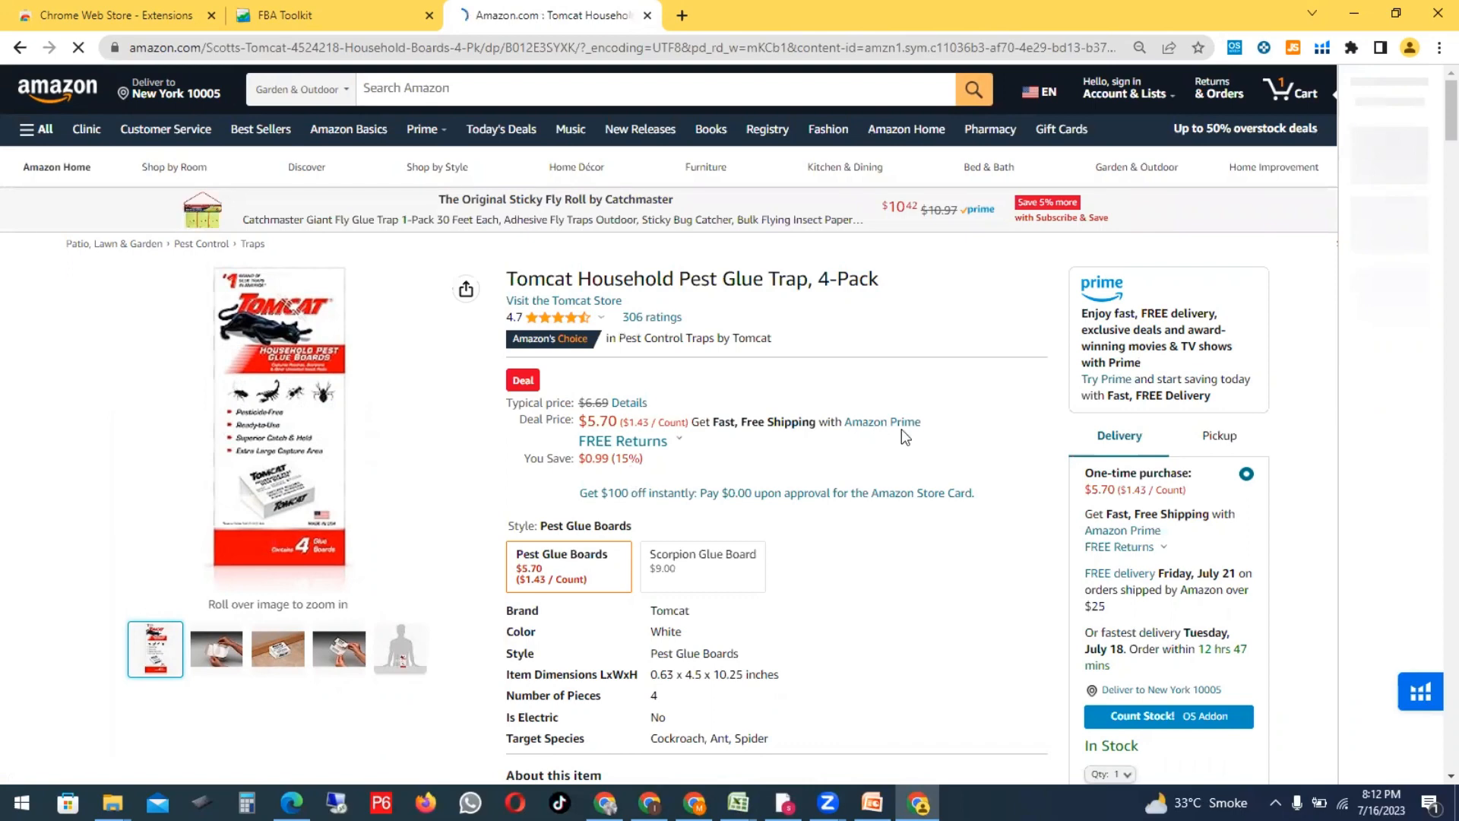
scroll(190, 502, down, 6)
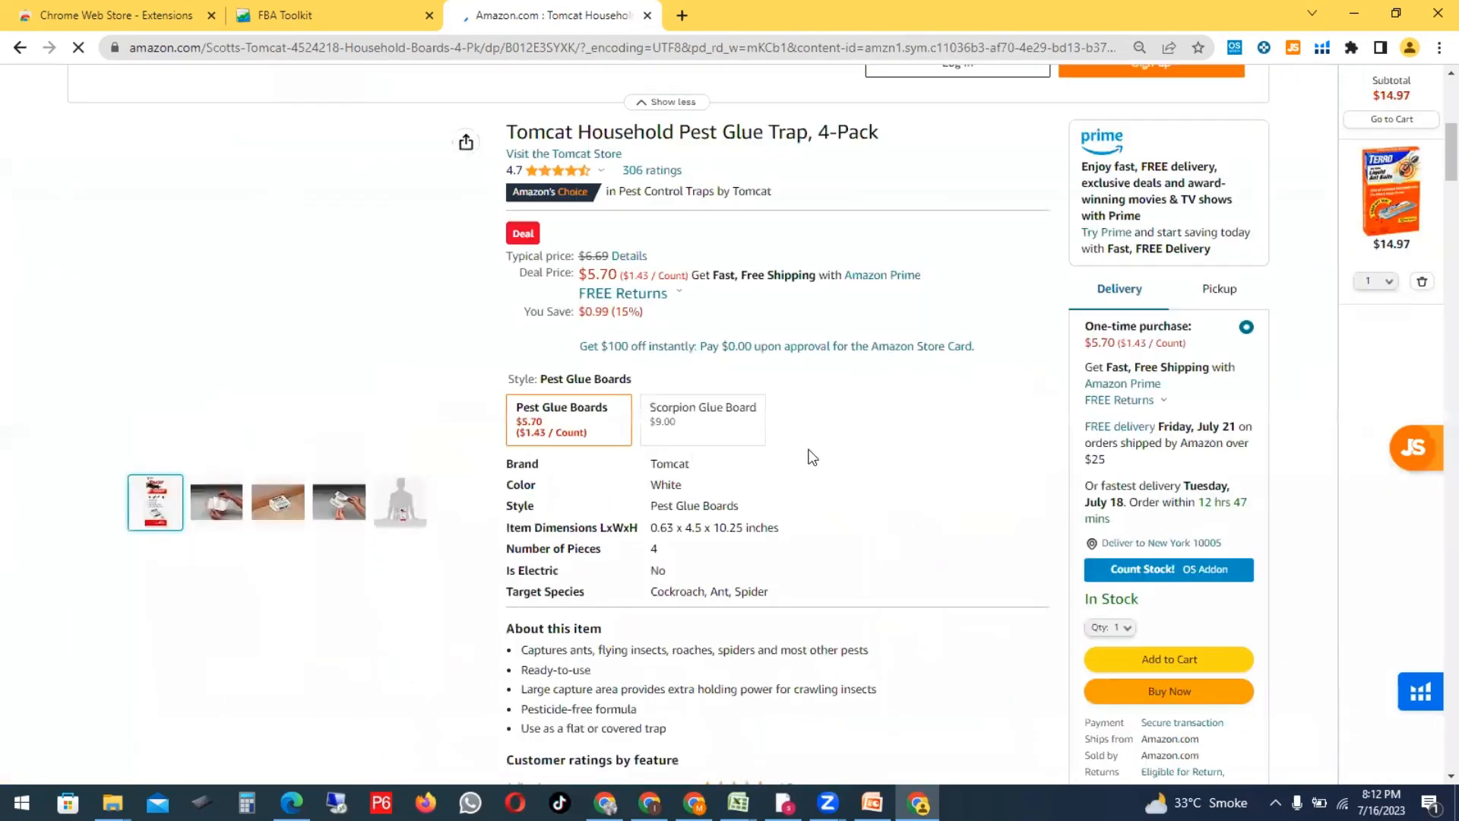
mouse_move(221, 505)
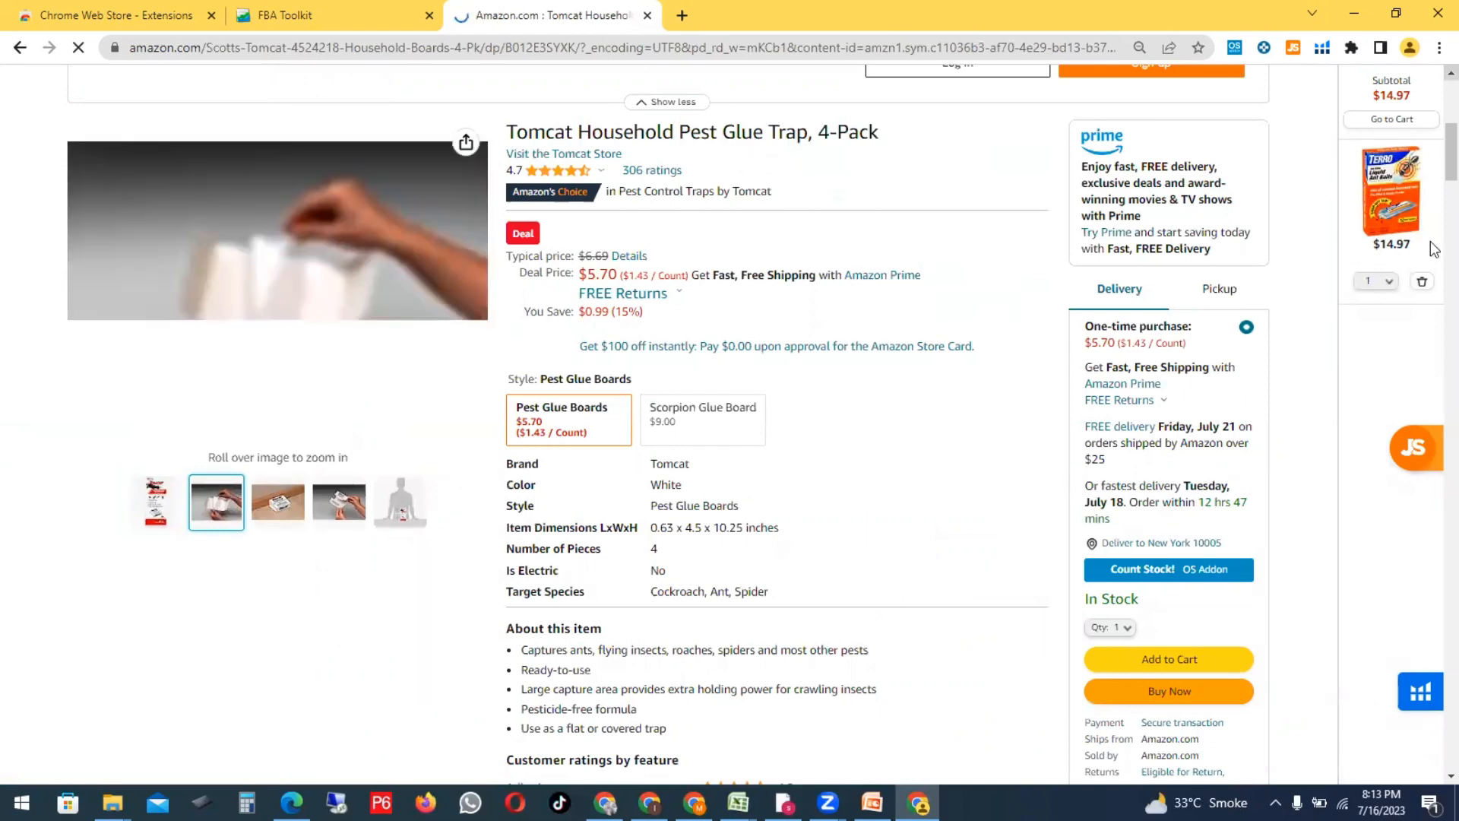
Step: Open the TERRO Liquid Ant Baits product from the cart and review its images, description and other sellers
click(1404, 211)
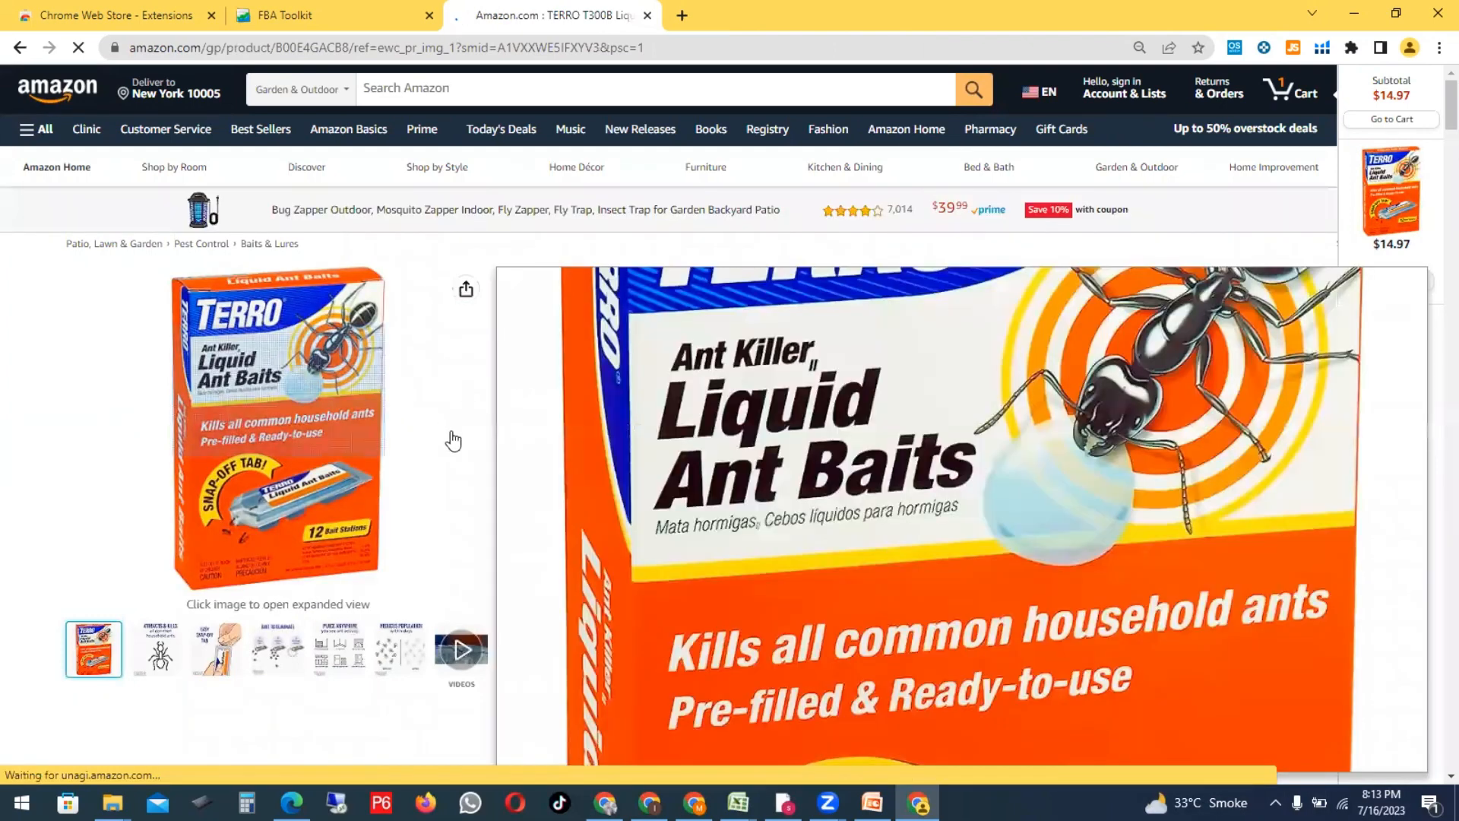
scroll(865, 313, down, 6)
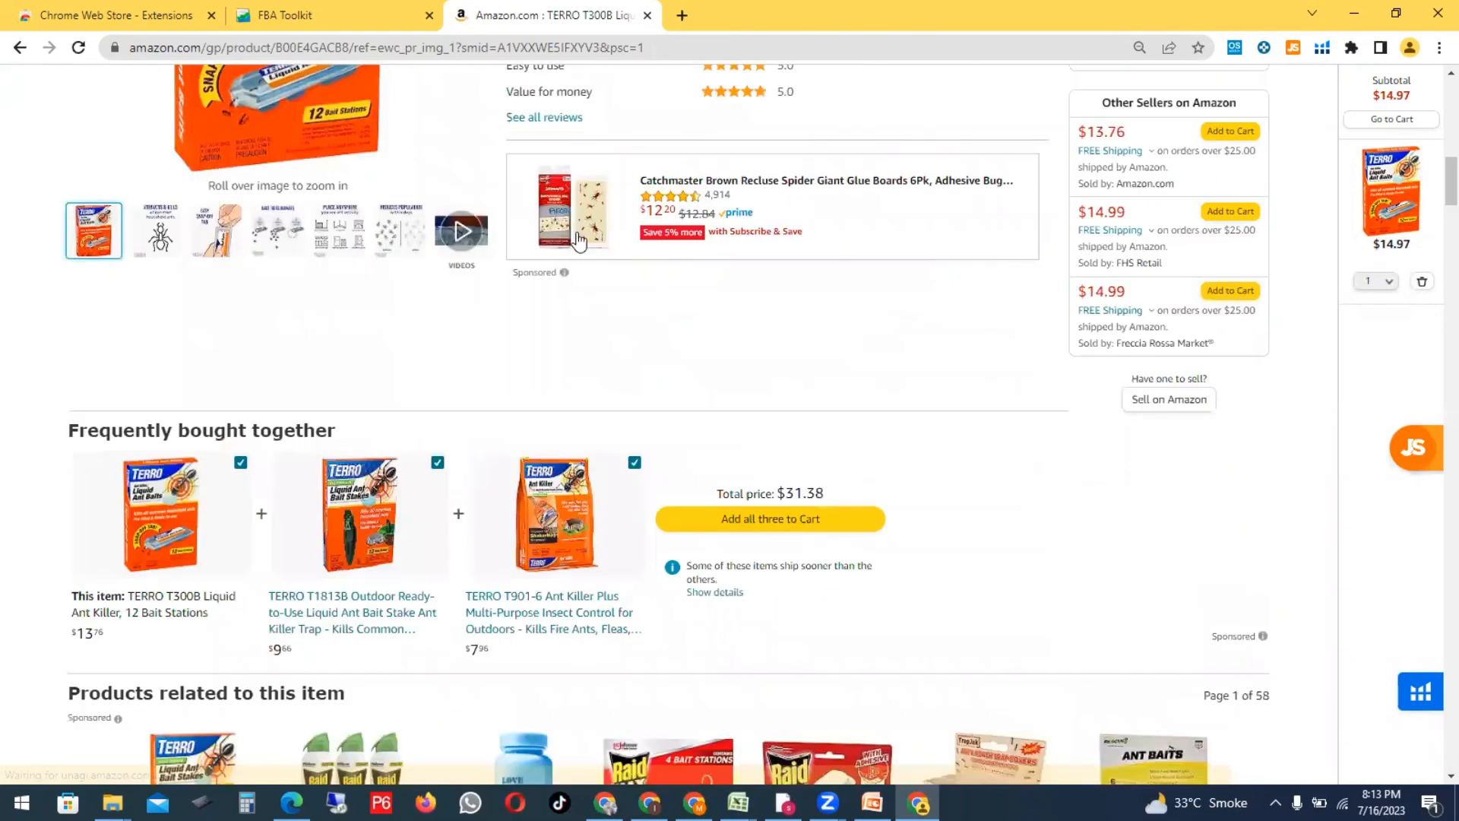
scroll(546, 328, up, 8)
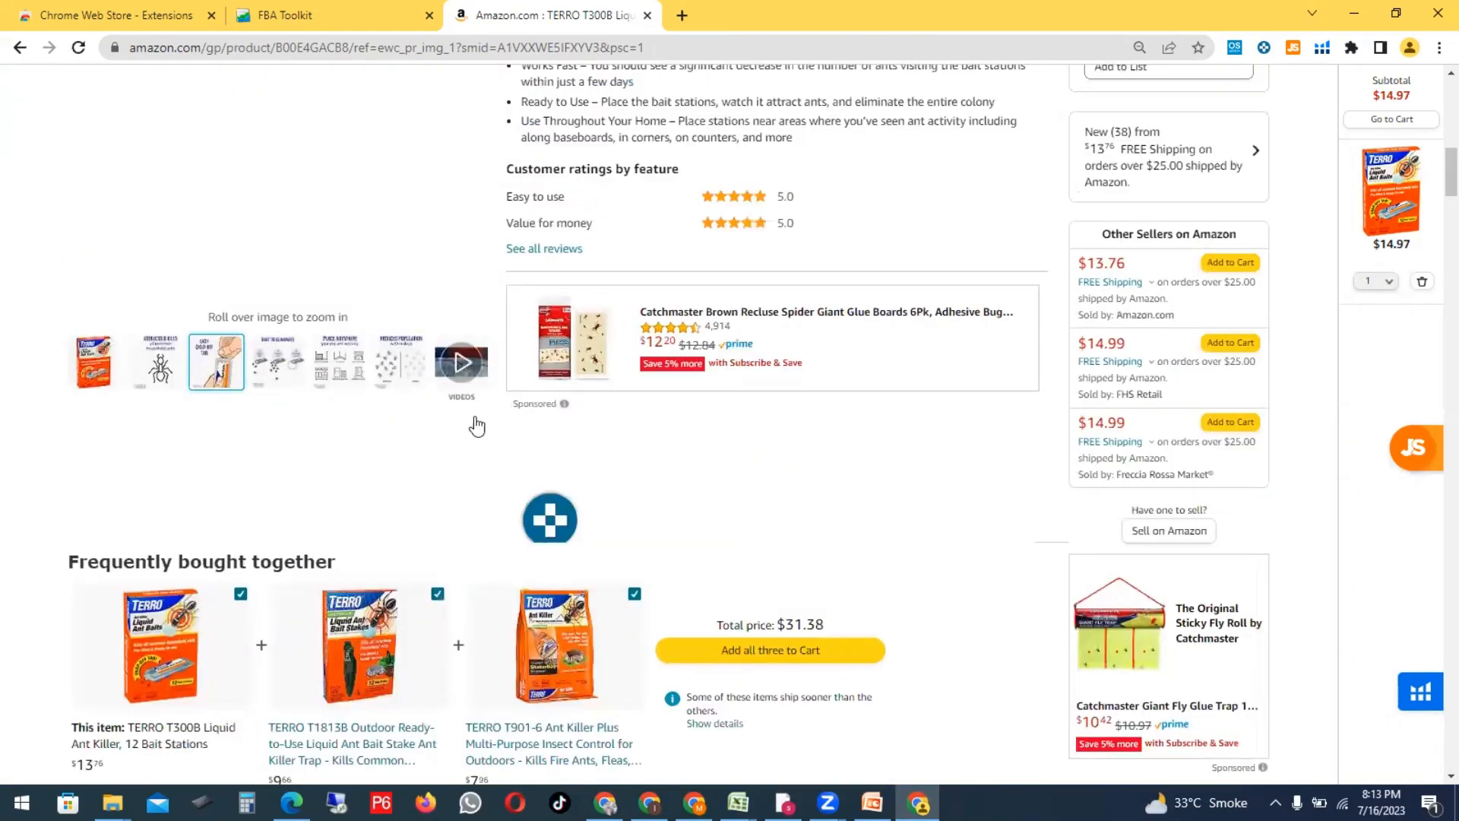
scroll(906, 498, down, 4)
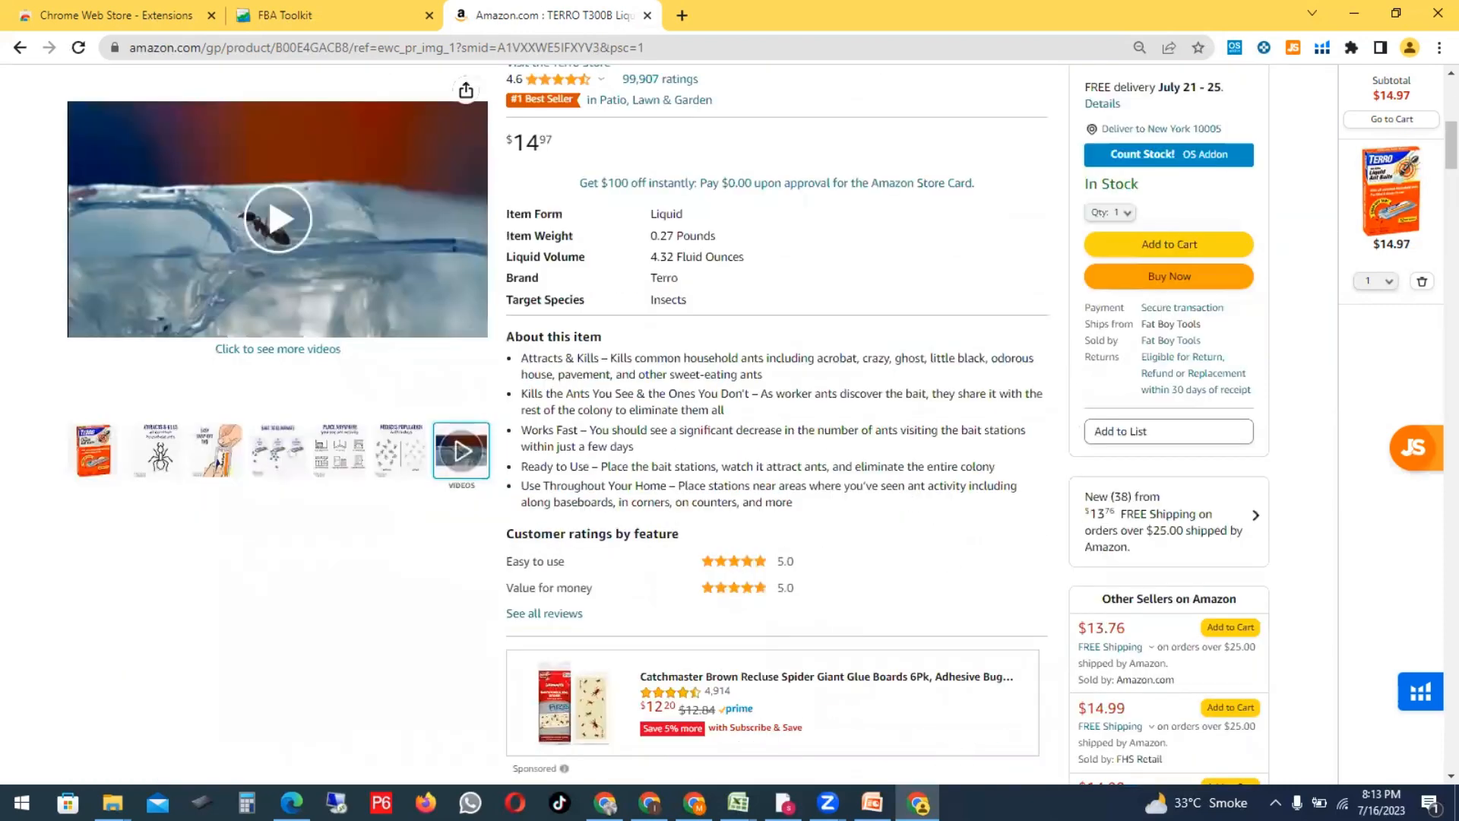
Step: Switch to the "class @ lec and assignment" workbook in Excel to show the product parameters table
mouse_move(738, 802)
click(1009, 663)
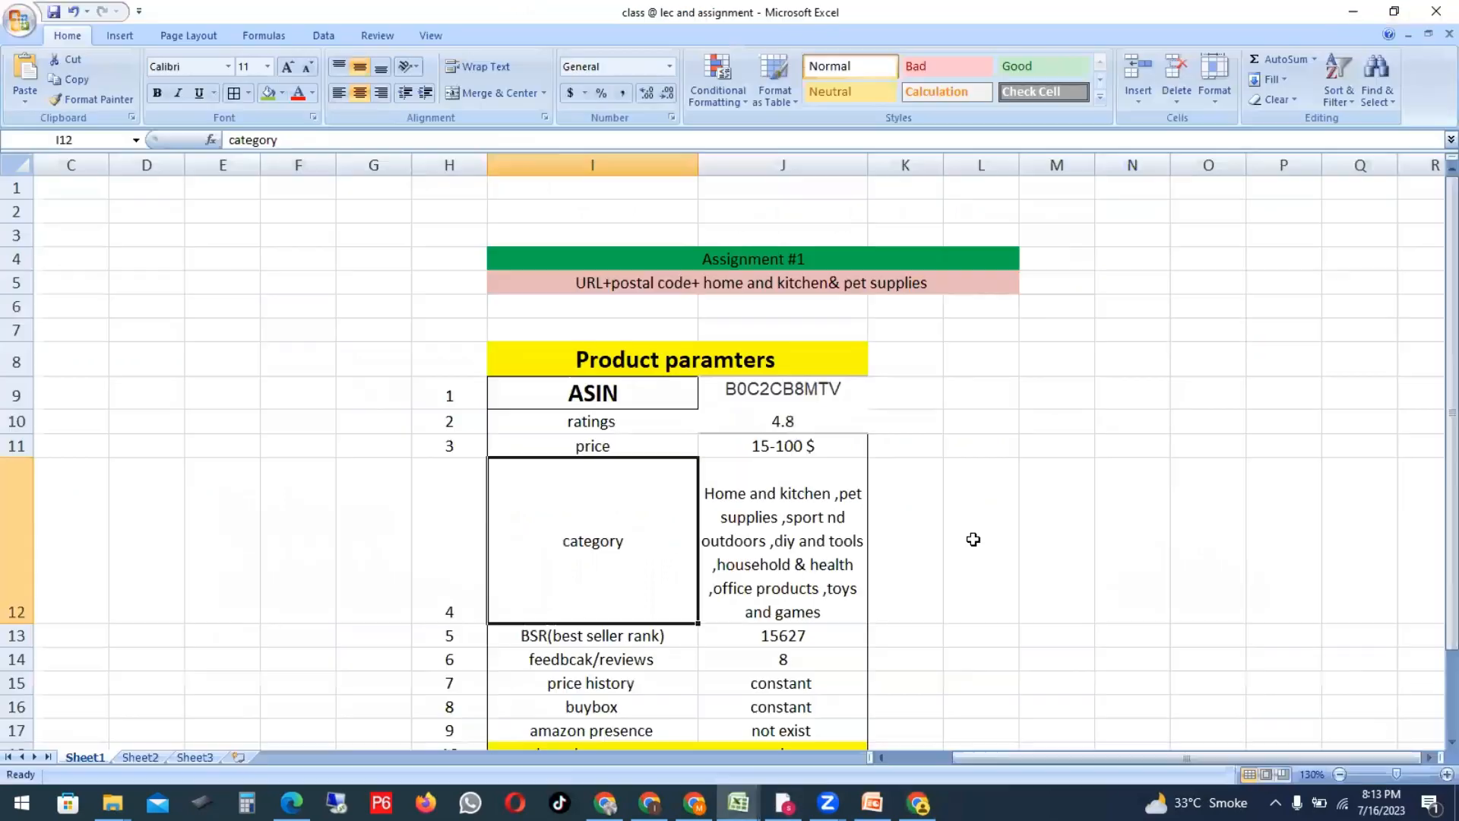
Step: Review the product parameters table from ASIN through FBA seller and highlight the ASIN row
click(1101, 522)
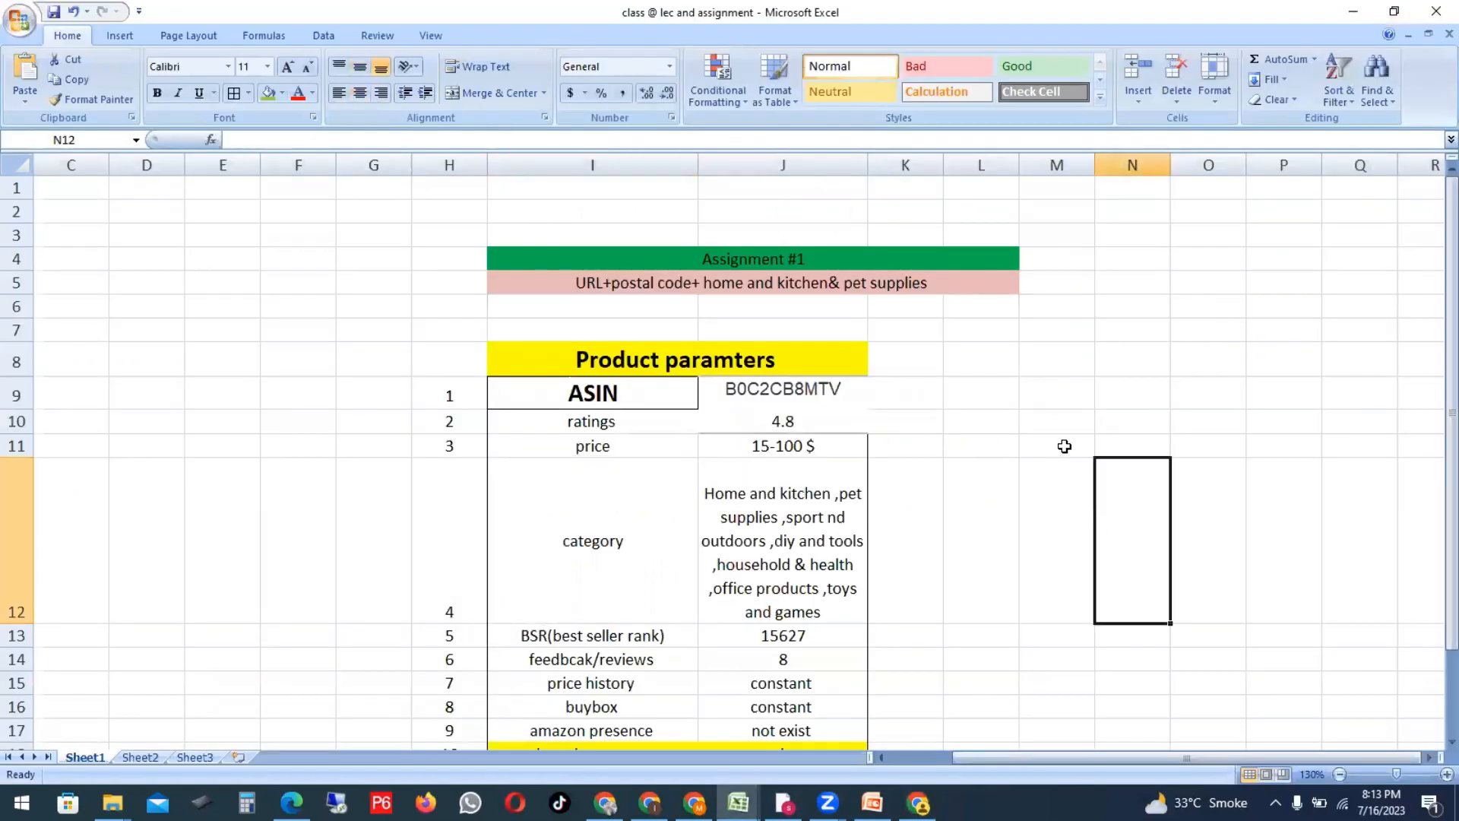
scroll(1064, 445, down, 2)
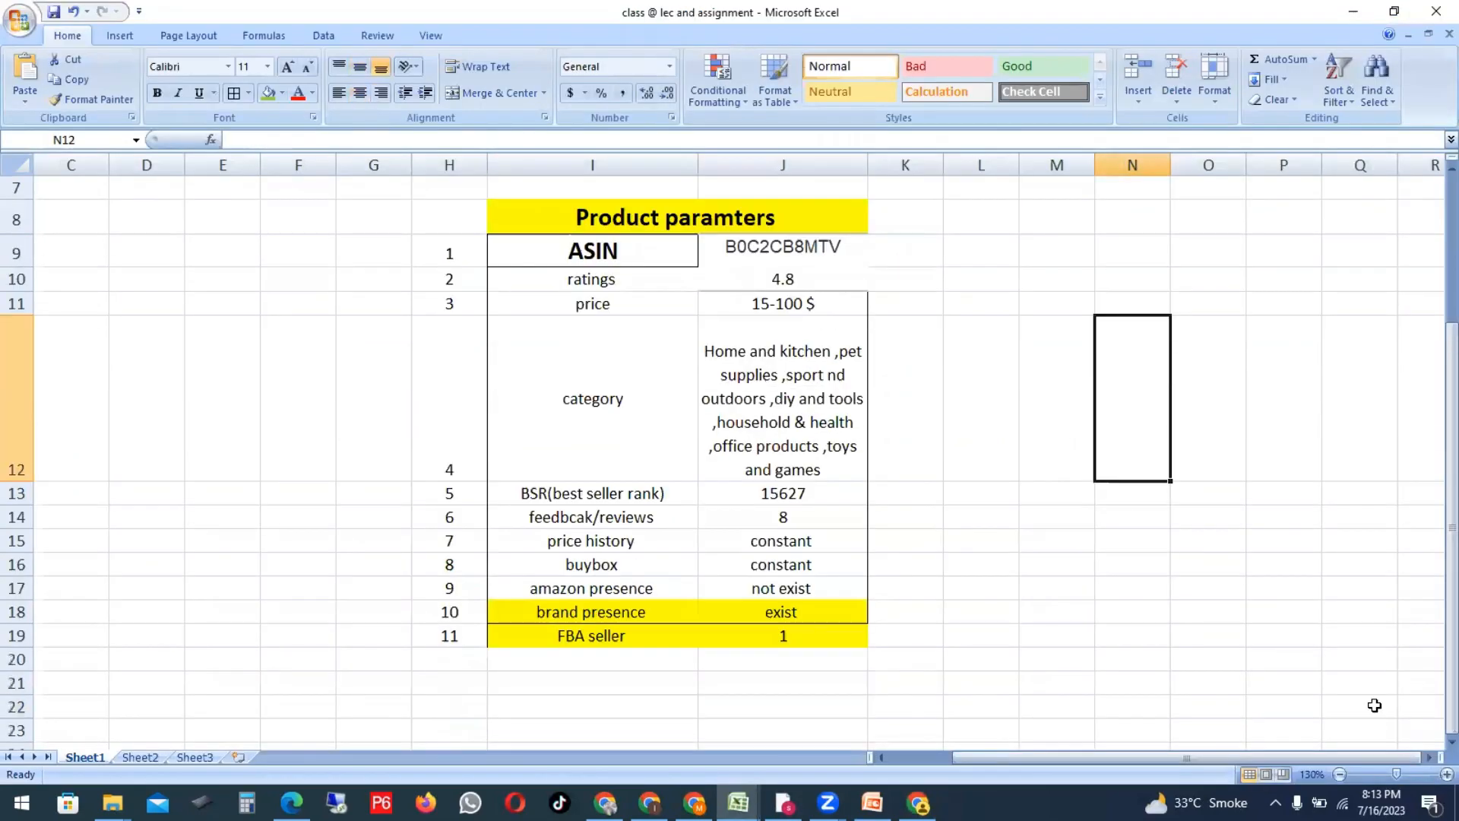
scroll(1371, 700, up, 2)
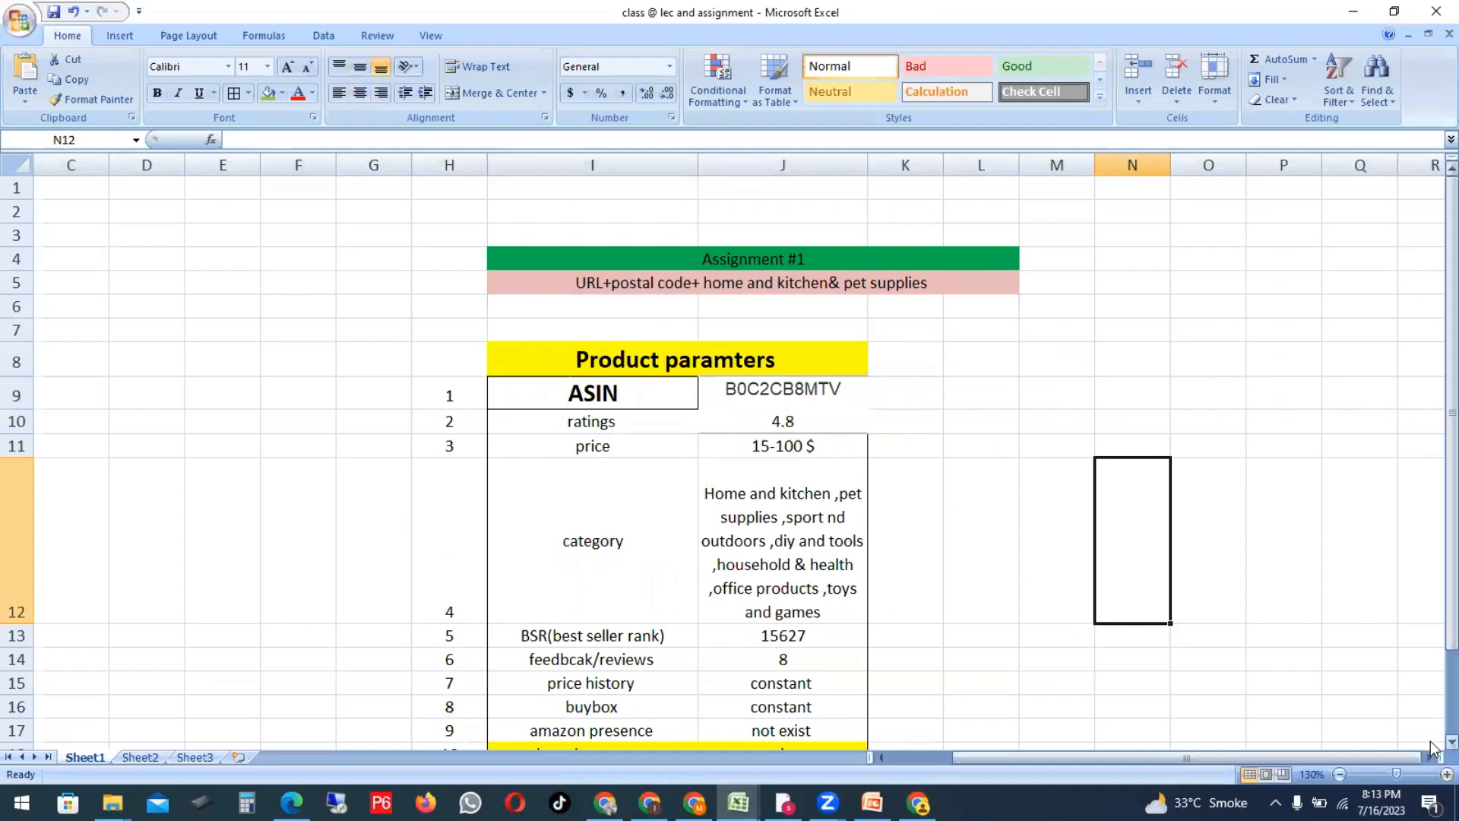
scroll(1431, 748, down, 1)
click(1450, 742)
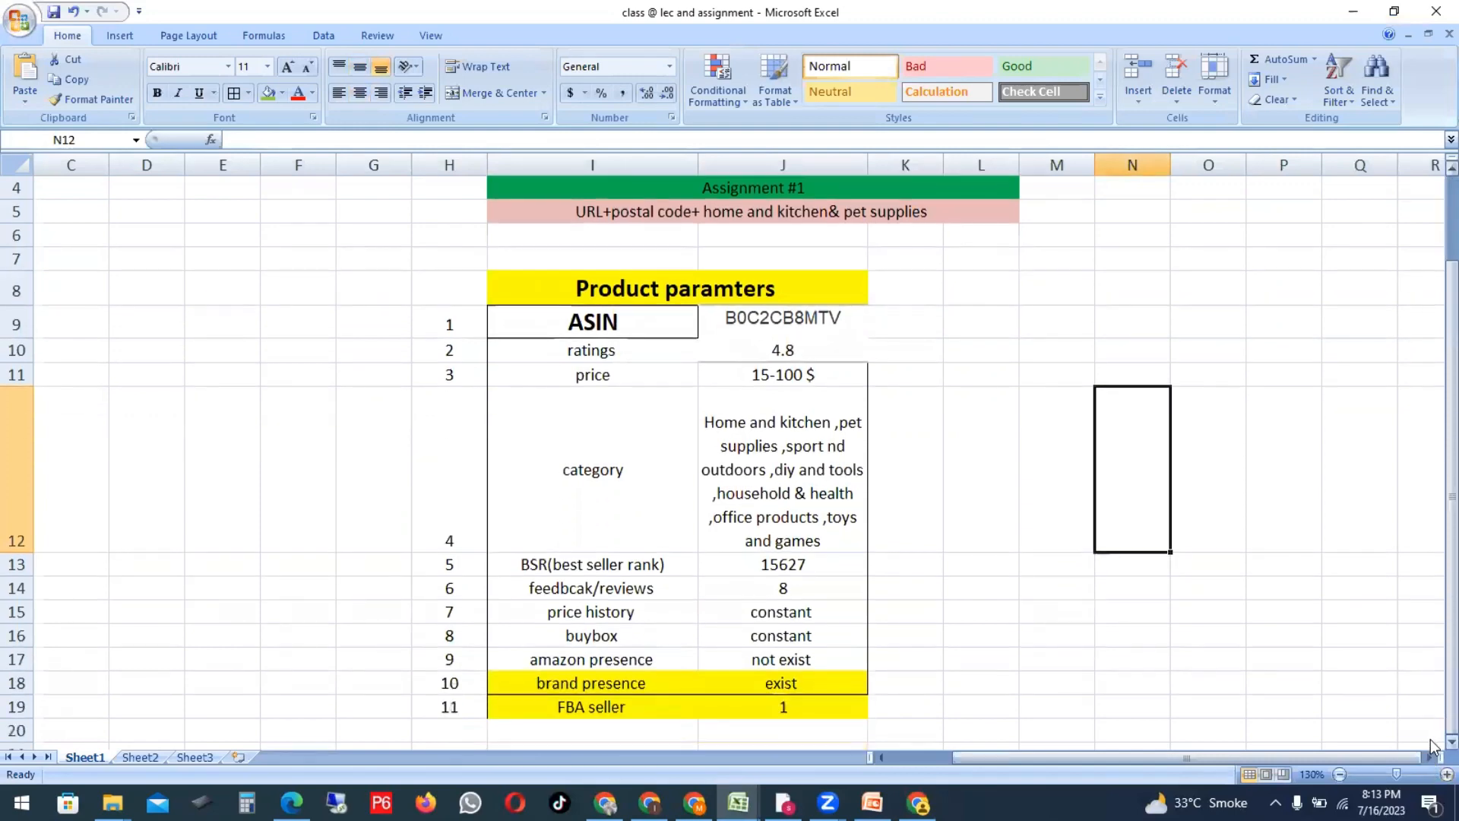
mouse_move(1451, 302)
mouse_down()
mouse_move(1451, 280)
mouse_move(1433, 298)
mouse_up()
click(1197, 351)
click(675, 210)
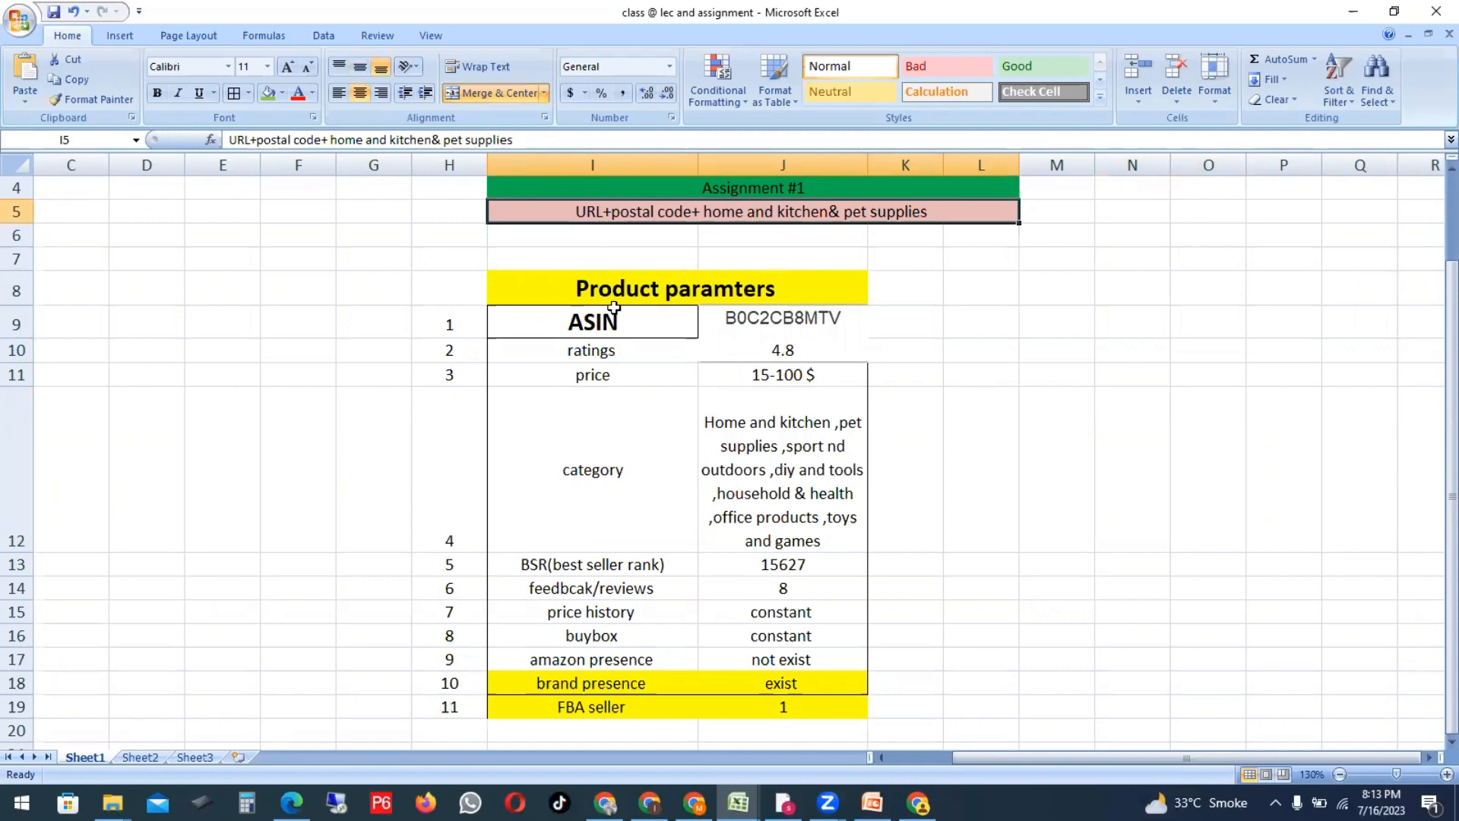
drag(603, 321, 724, 330)
click(1105, 319)
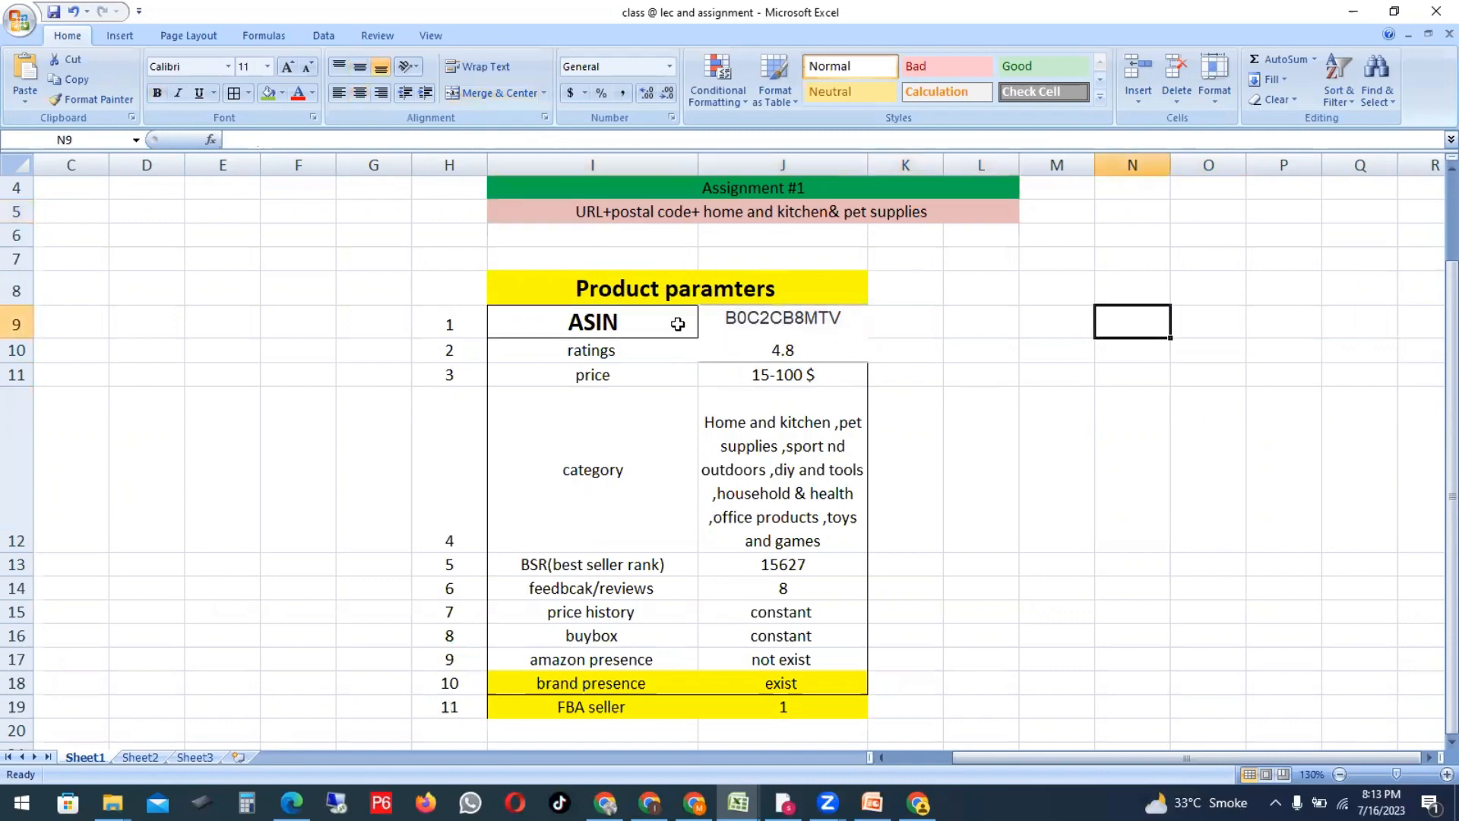
click(615, 322)
drag(616, 322, 756, 317)
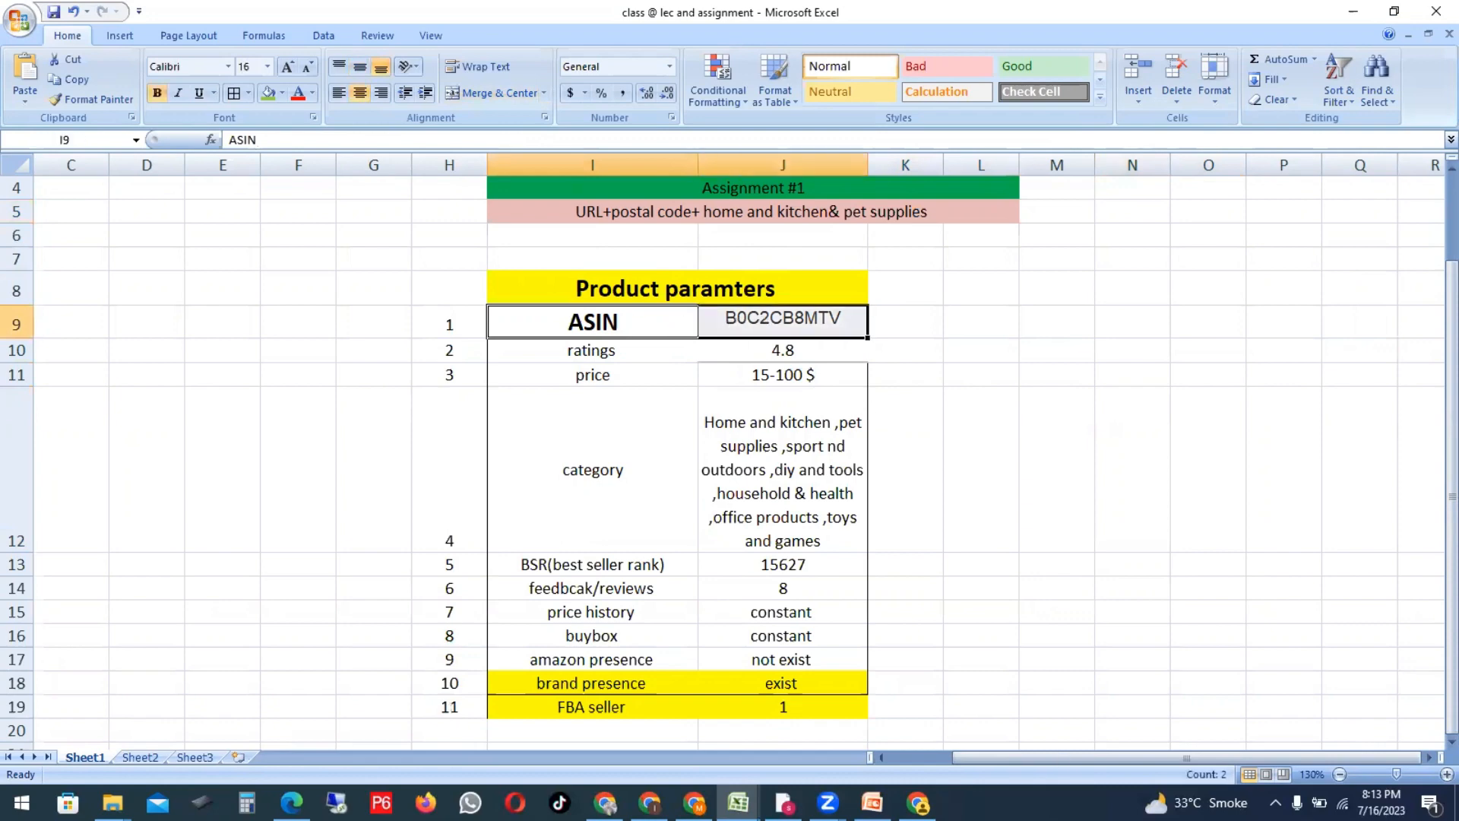
Step: Switch to Chrome, compare the Chrome Web Store address with the TERRO product page and select the TERRO page's URL
key(alt+Tab)
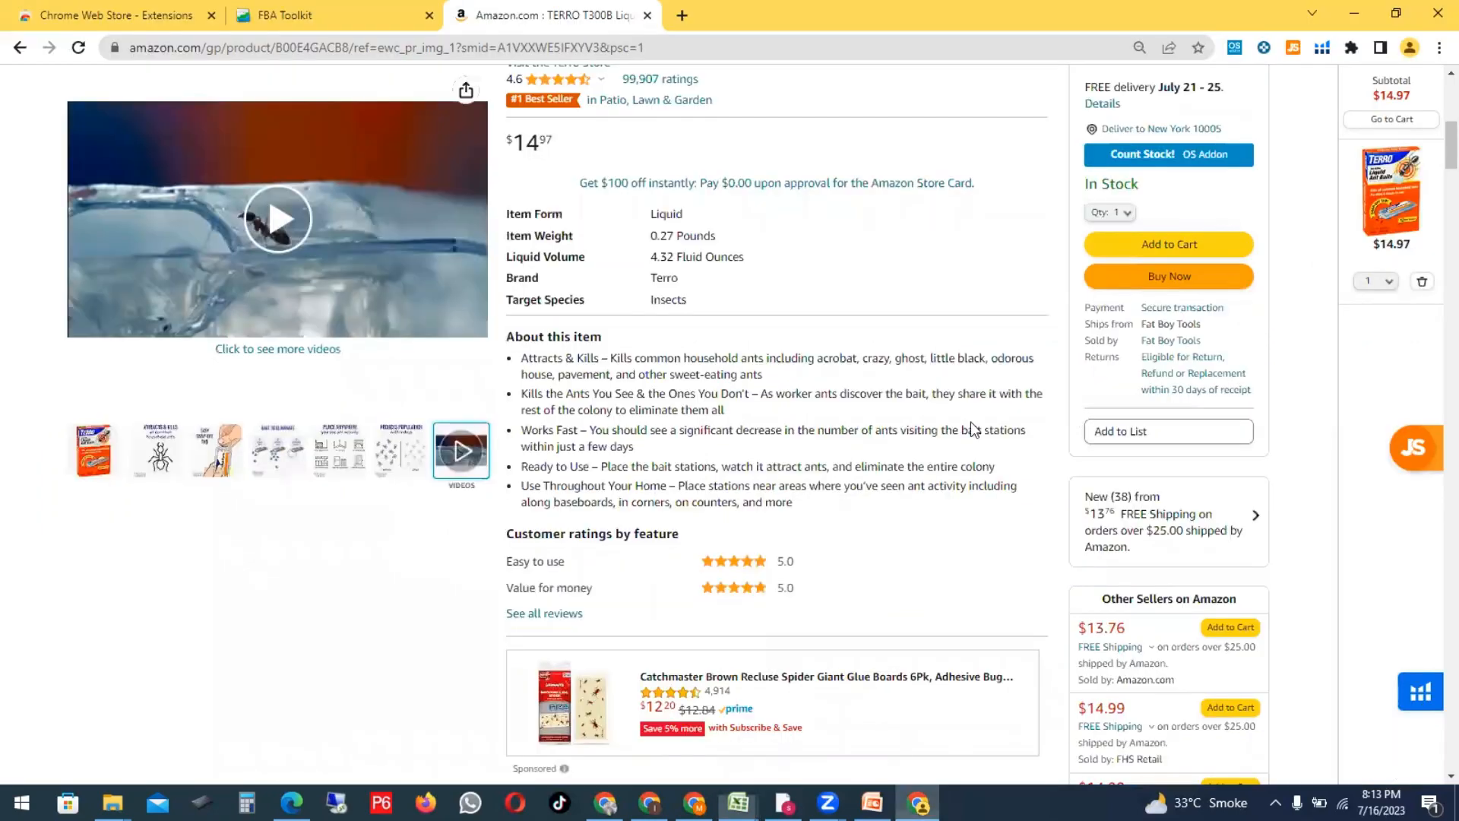
scroll(972, 429, up, 10)
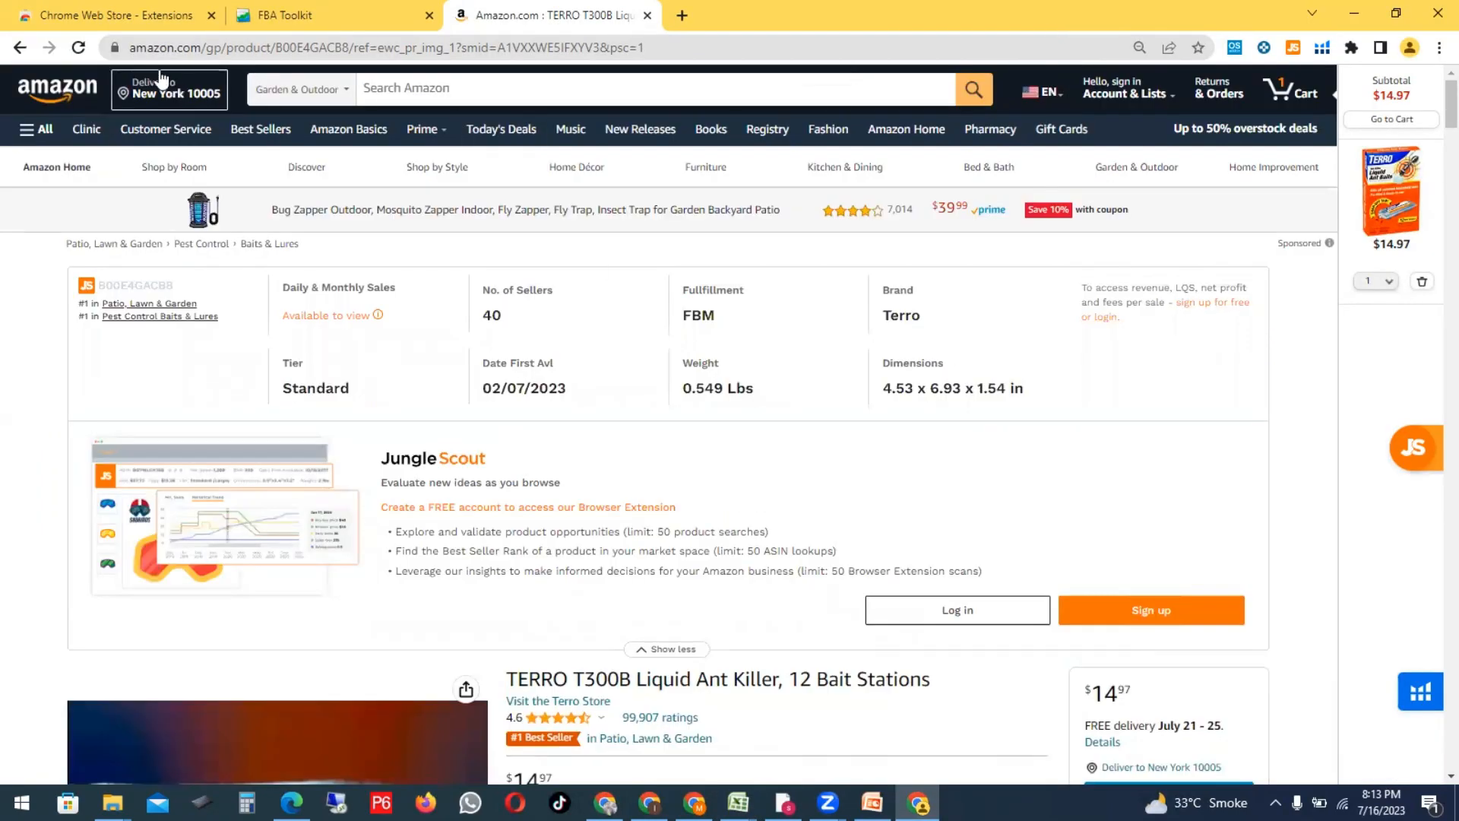
click(180, 27)
click(303, 47)
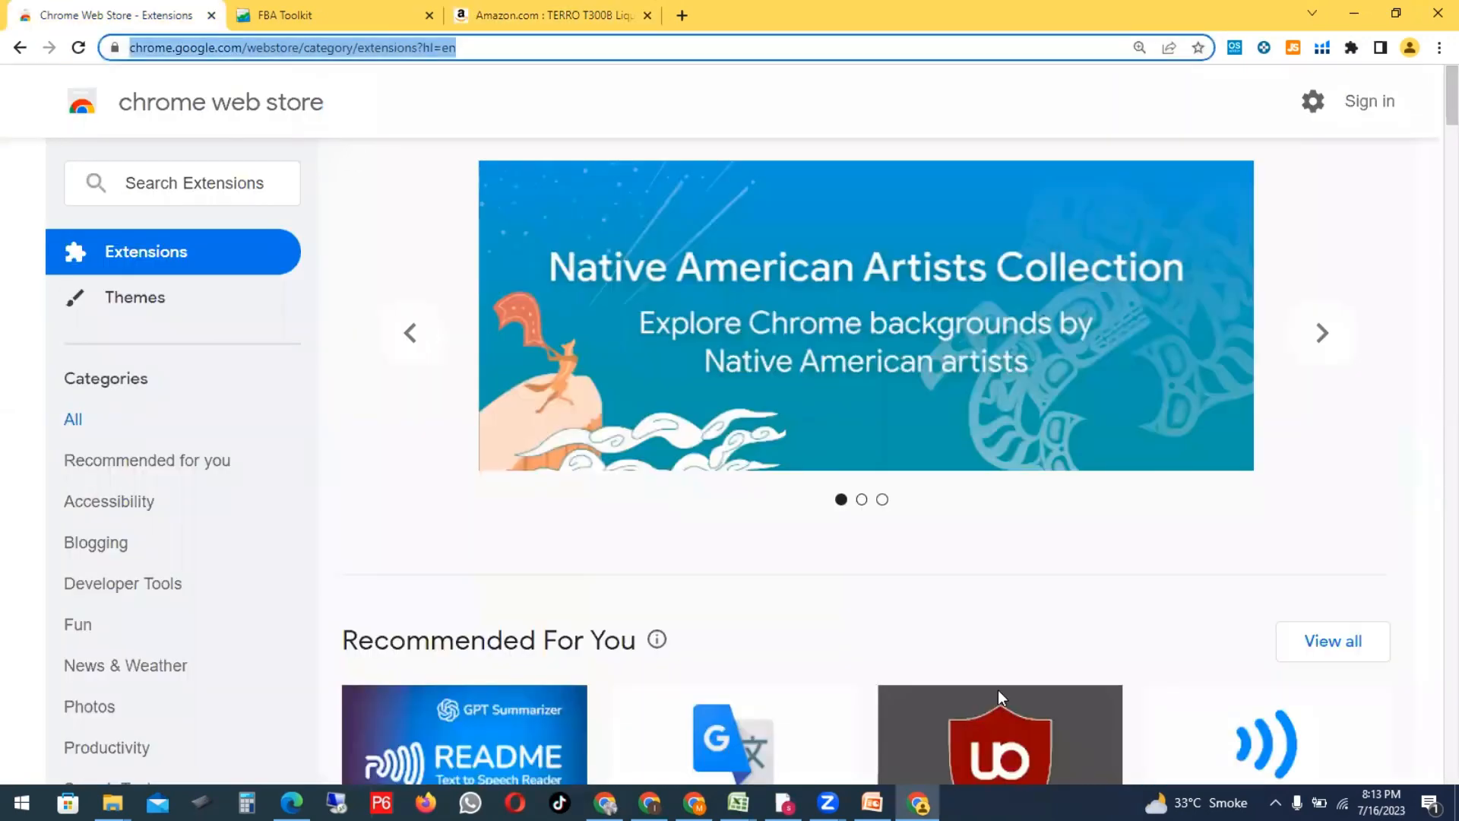
click(554, 12)
click(395, 50)
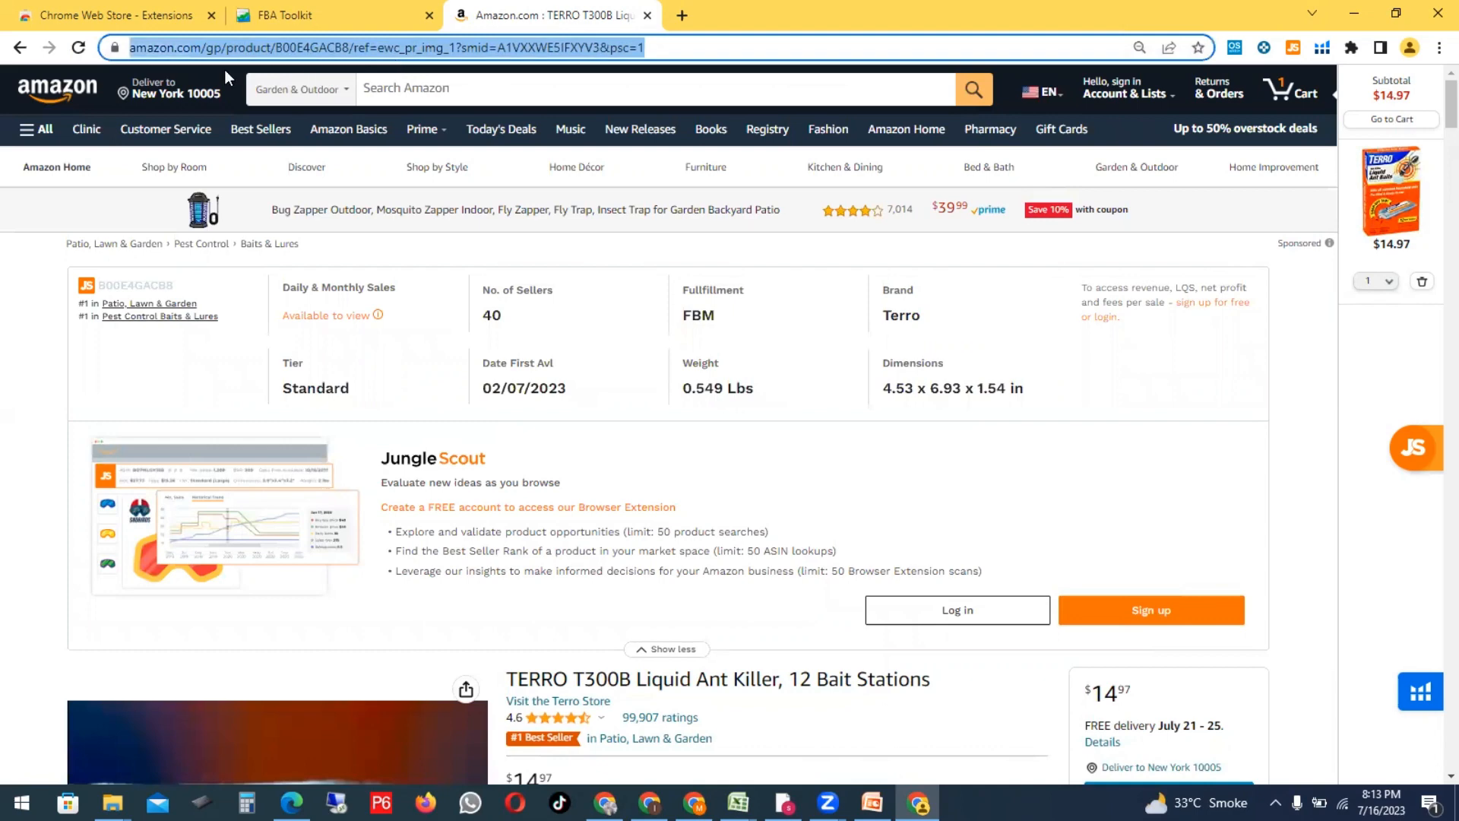
Step: Copy the ASIN B00E4GACB8 from the TERRO product page's URL
click(302, 48)
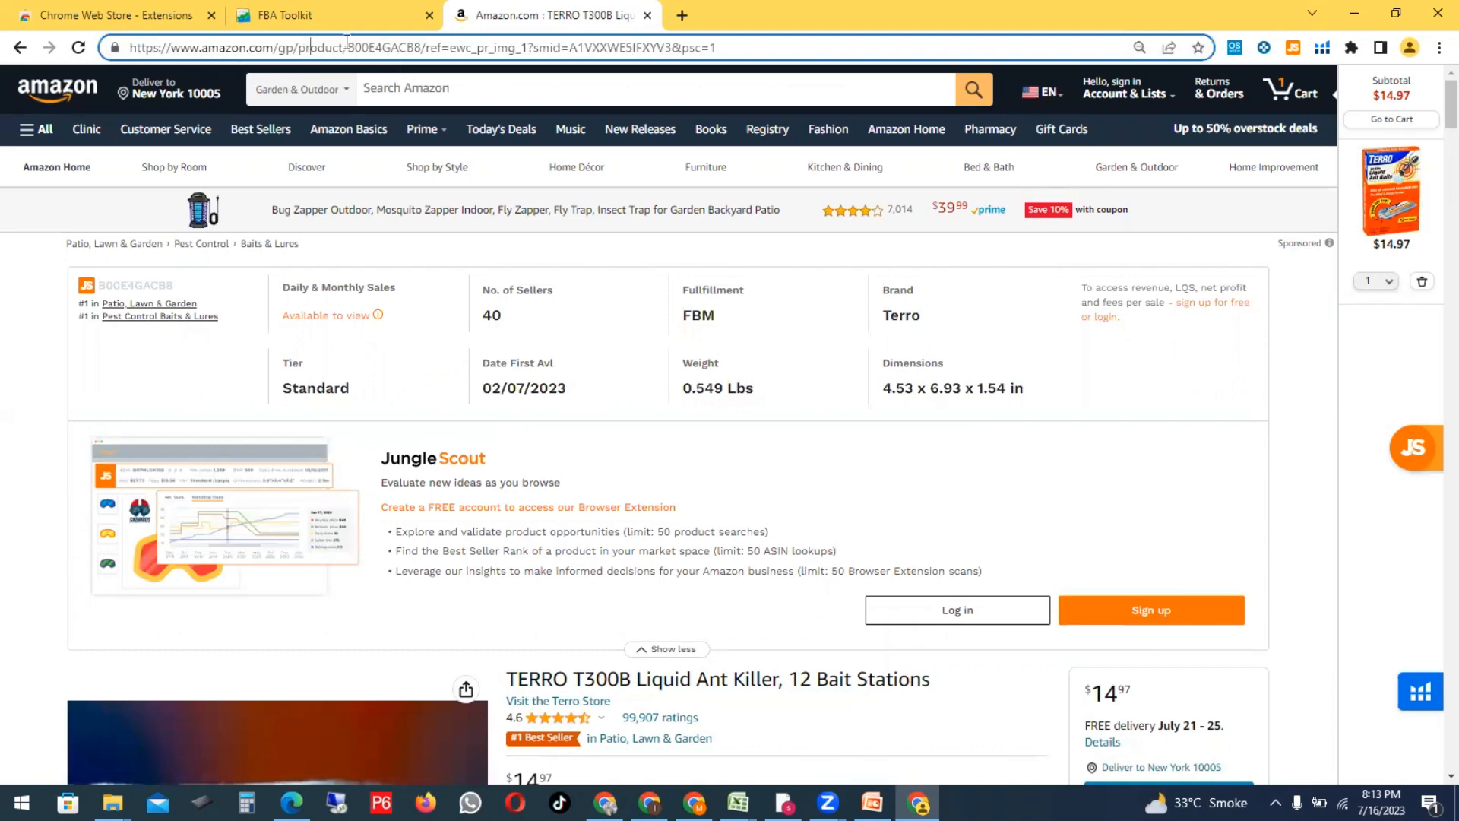
drag(354, 48, 422, 50)
right_click(400, 49)
click(361, 44)
drag(348, 50, 422, 38)
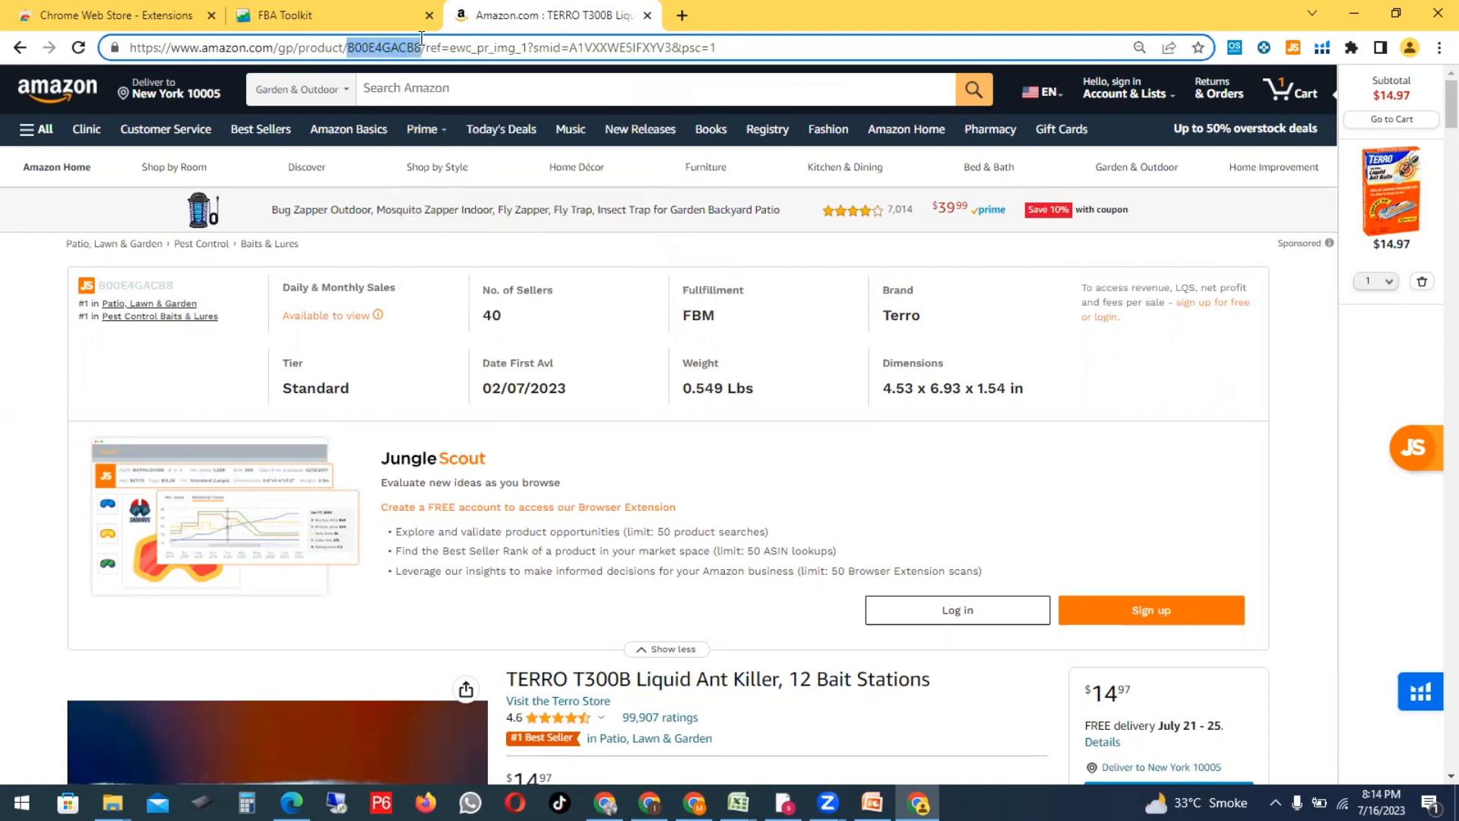
right_click(400, 57)
click(473, 145)
Step: Switch to Excel, replace the ASIN value in J9 with the copied B00E4GACB8 and save the workbook
click(738, 803)
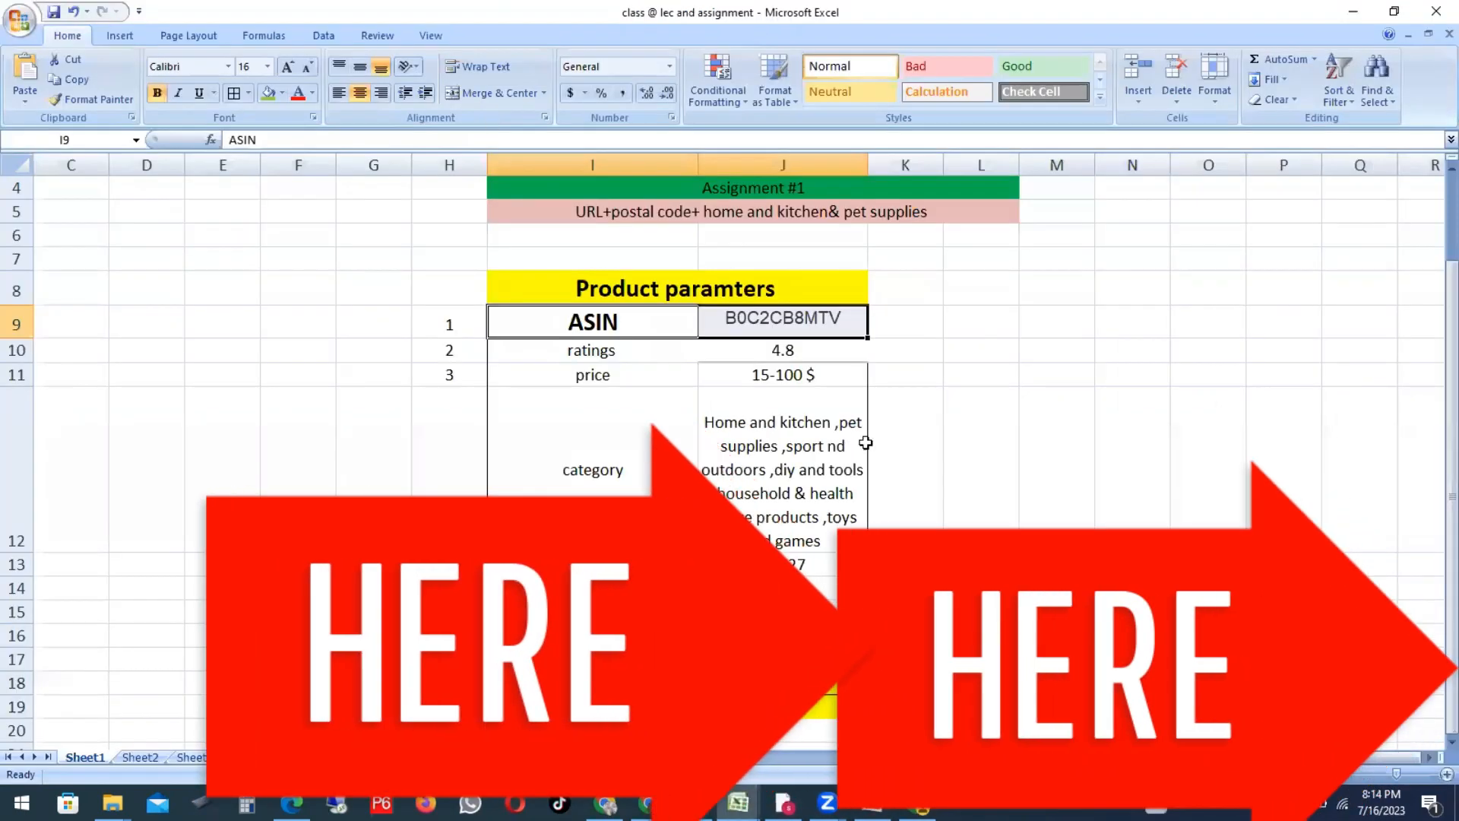
click(743, 316)
right_click(747, 316)
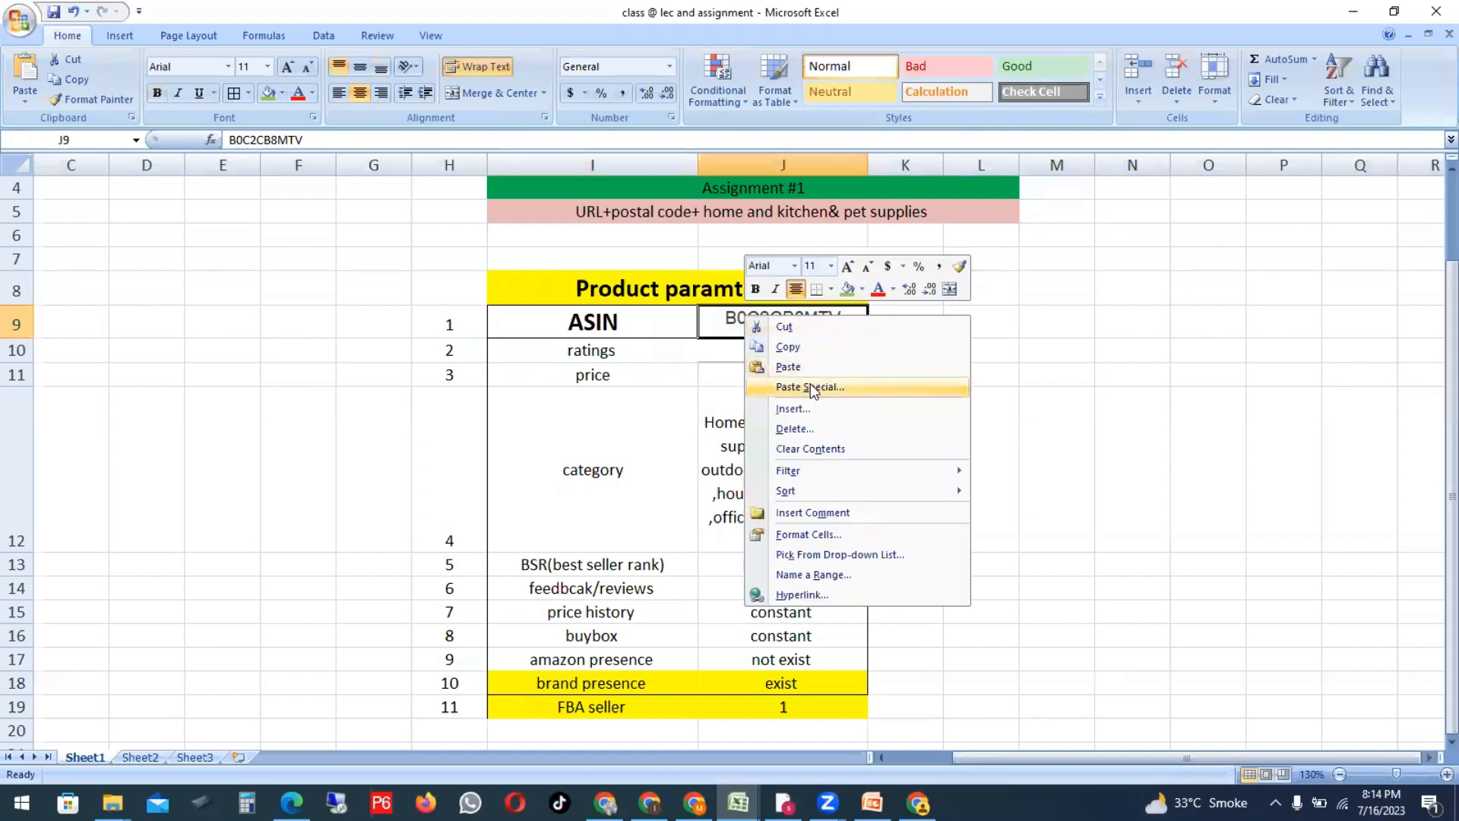
click(819, 368)
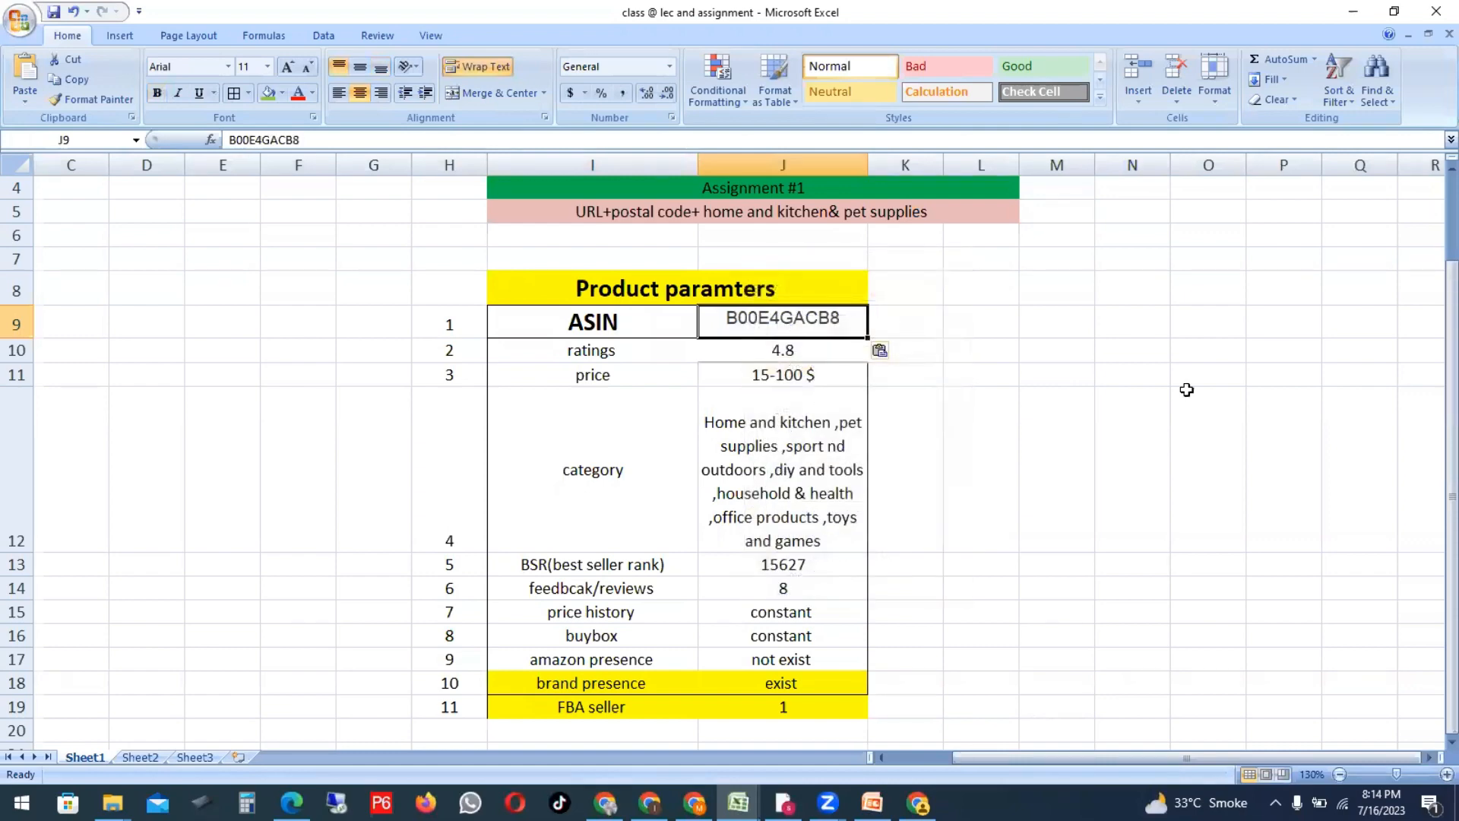
click(1209, 391)
drag(605, 322, 797, 326)
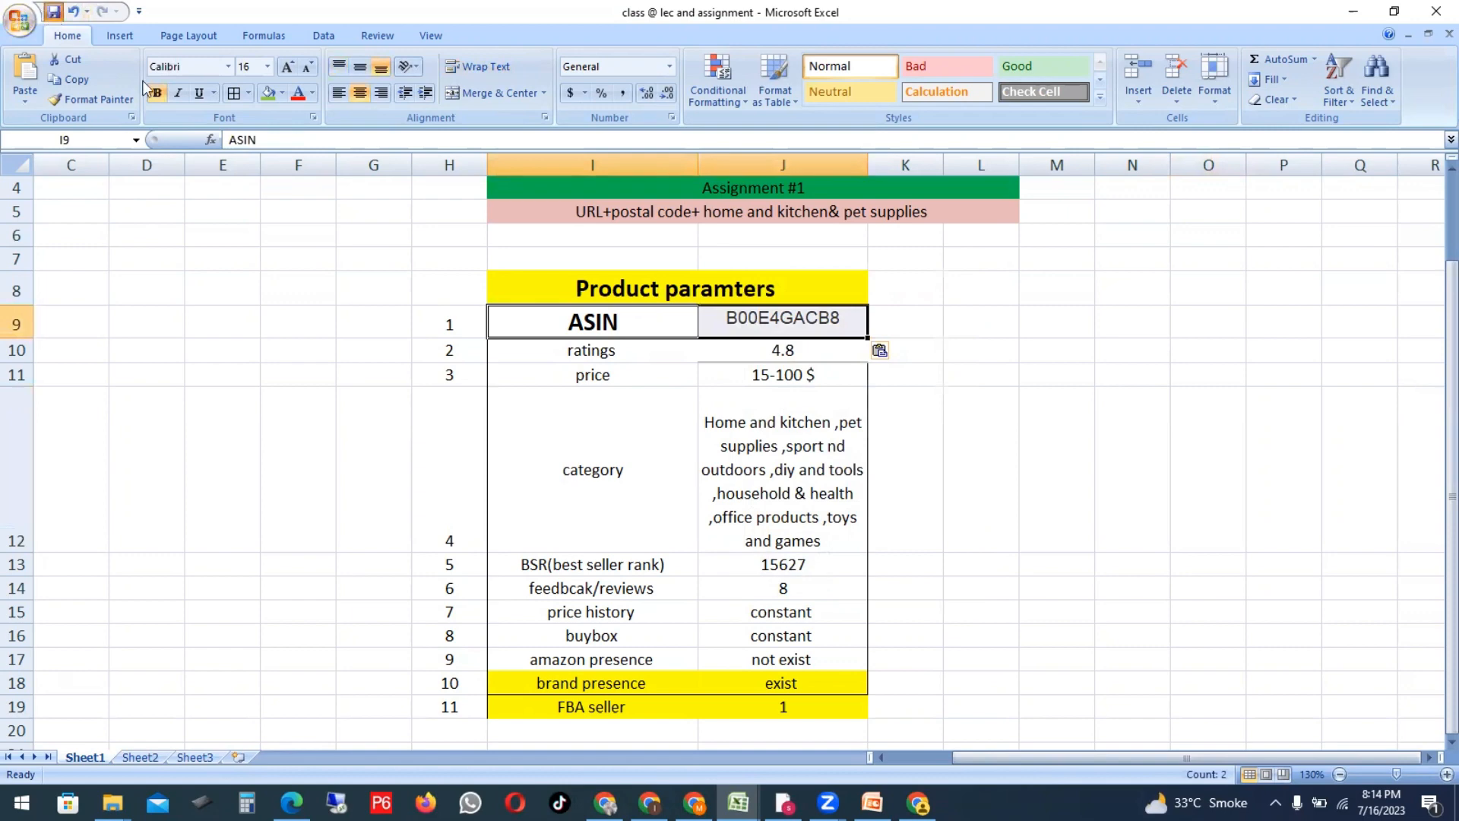
click(53, 12)
Step: Close the two other open Excel workbooks, keeping only "class @ lec and assignment" open
click(738, 803)
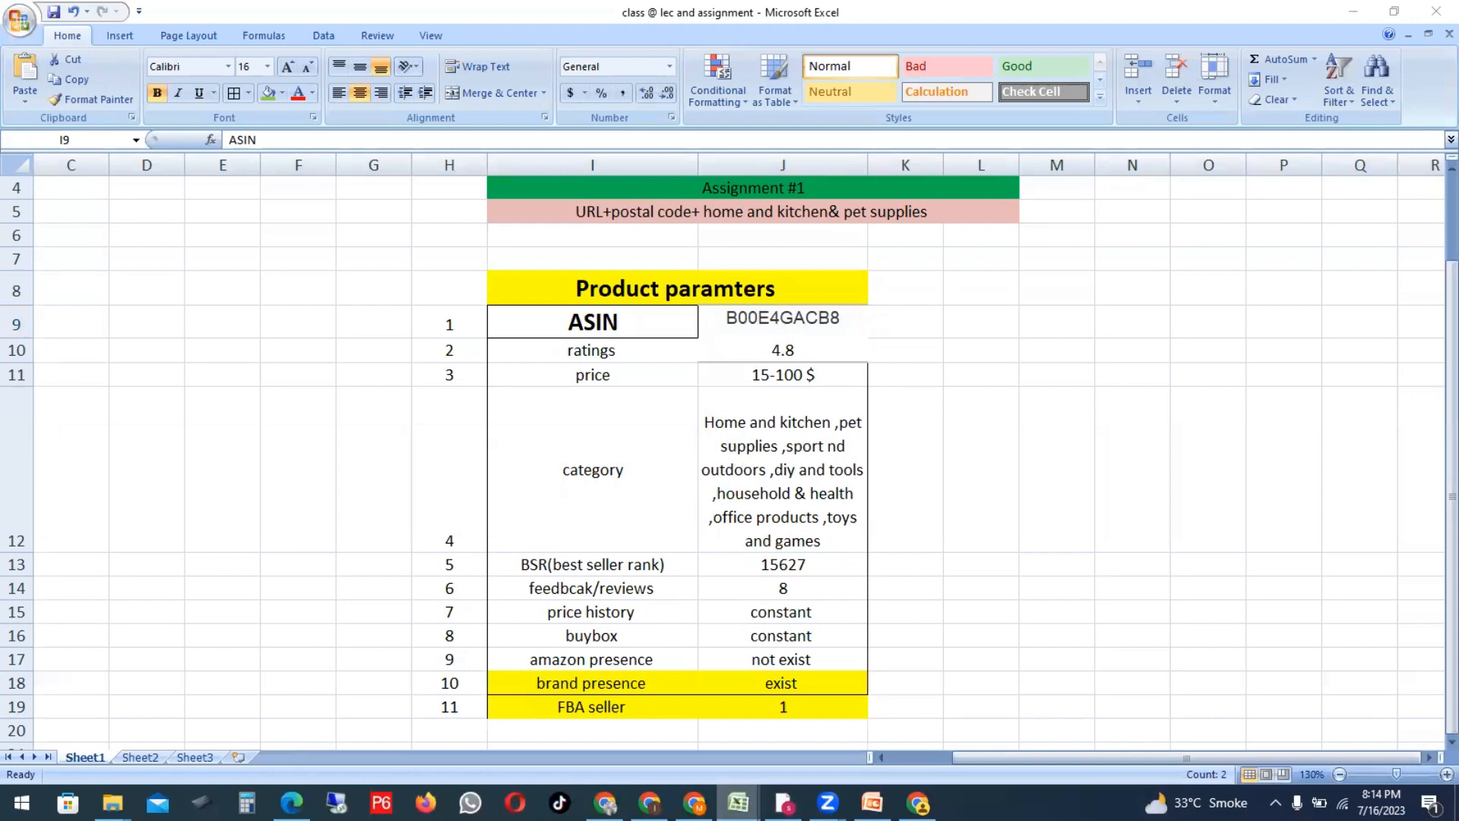
mouse_move(737, 802)
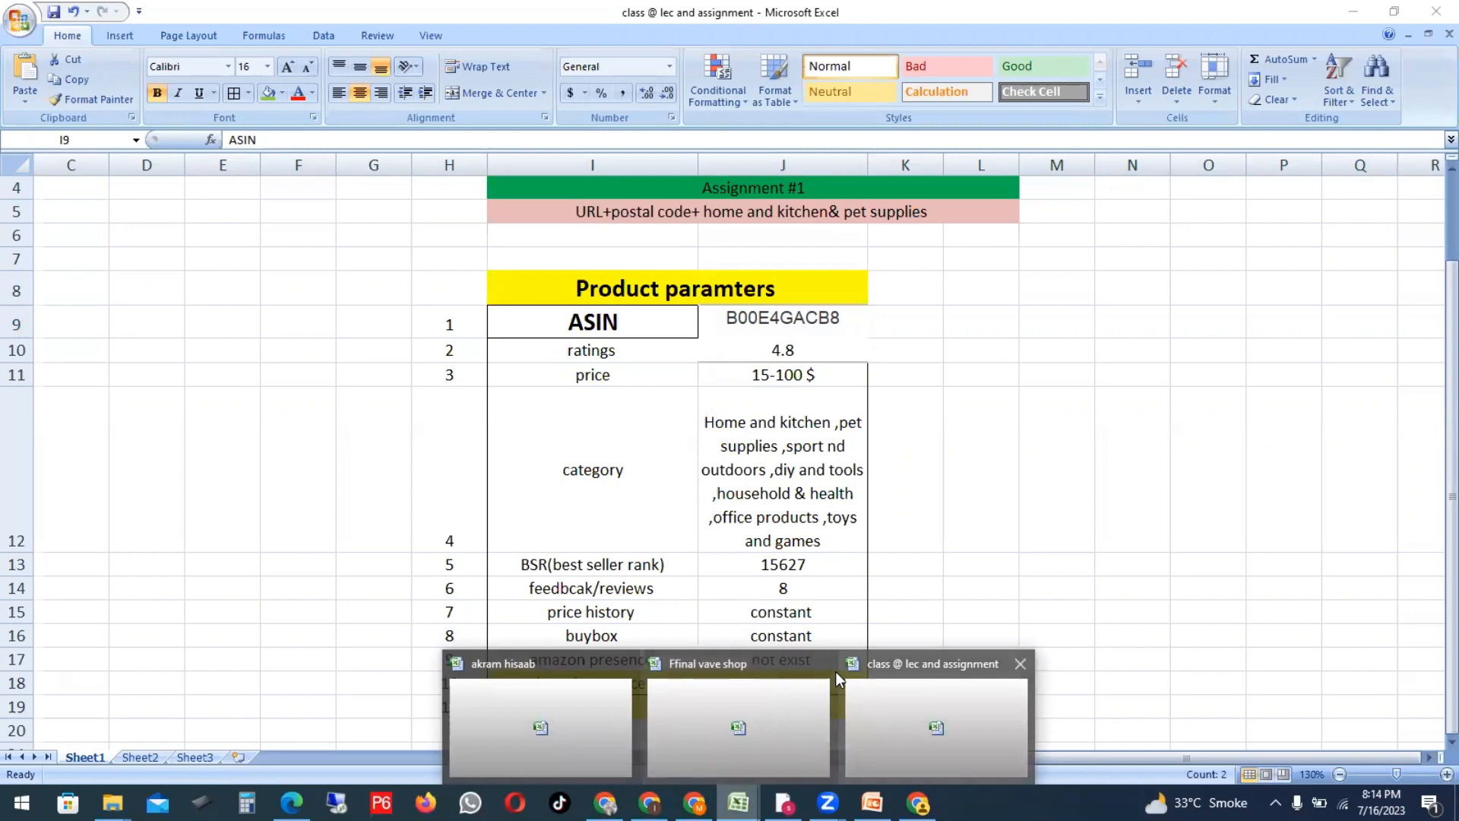
right_click(693, 703)
click(699, 719)
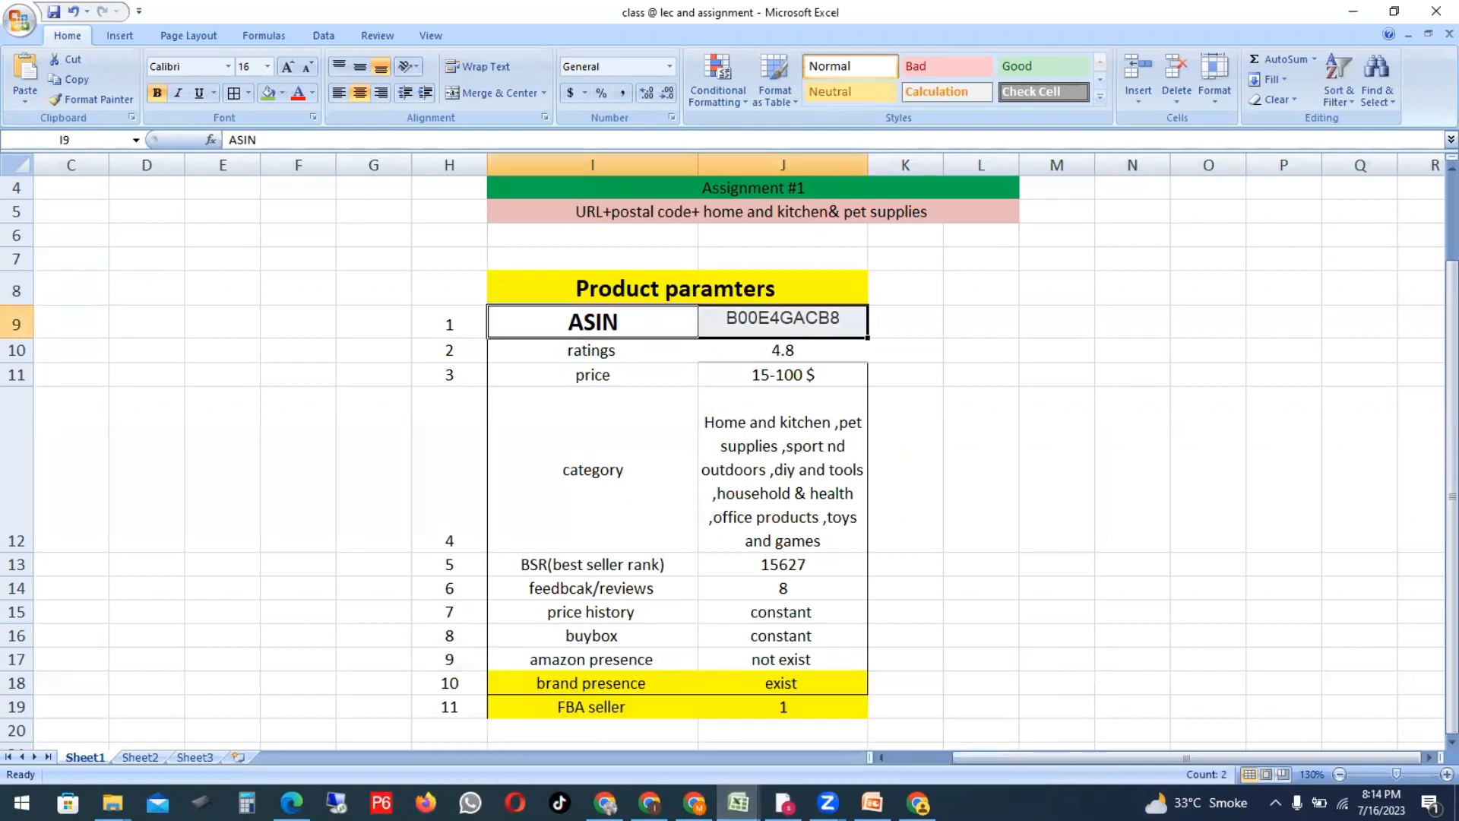
mouse_move(738, 802)
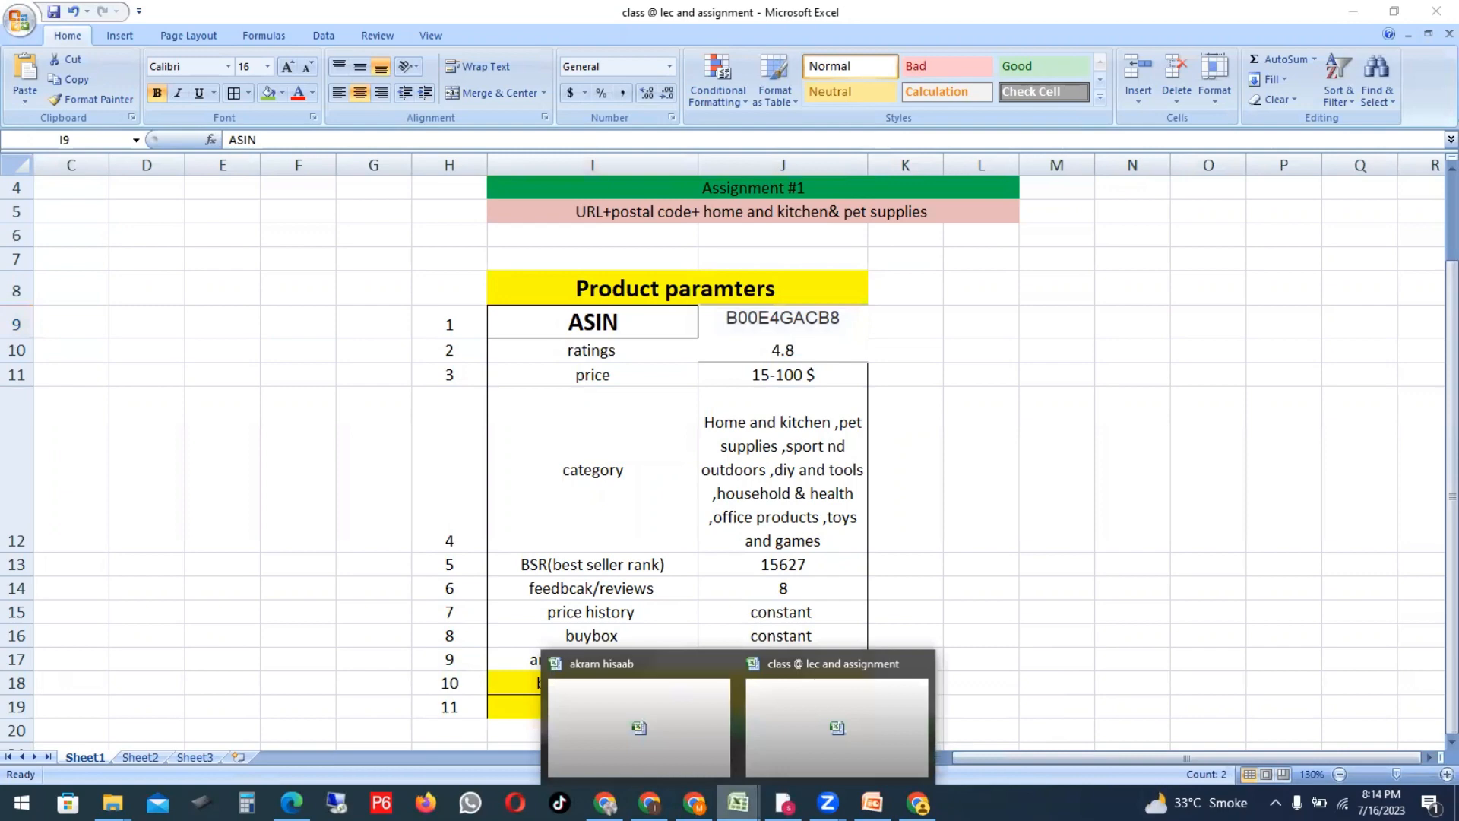
right_click(632, 732)
click(665, 718)
click(1223, 494)
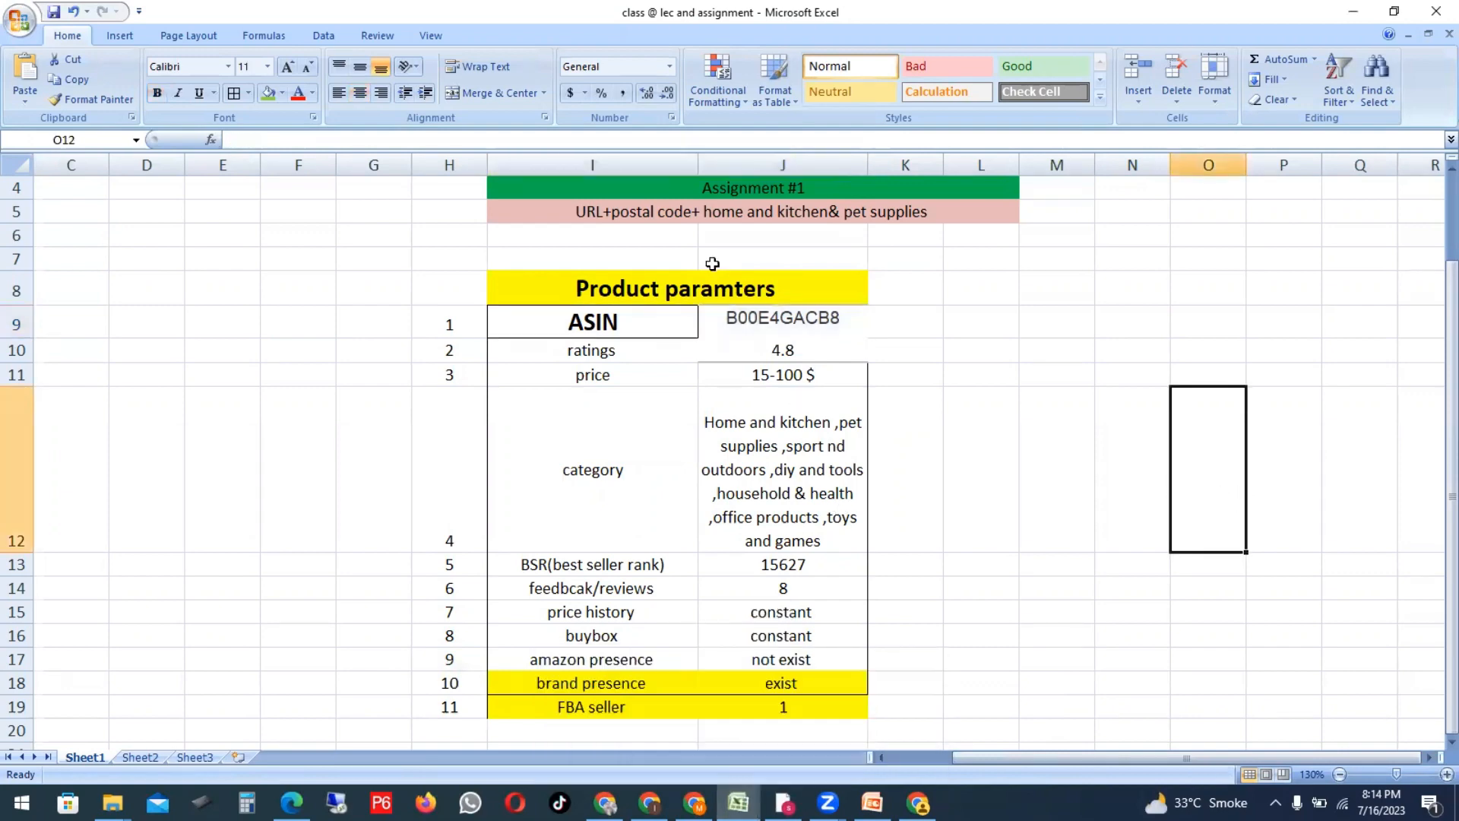
Step: Check the TERRO product's star rating on Amazon and set the ratings value in J10 to 4.6
click(687, 318)
shift+click(740, 320)
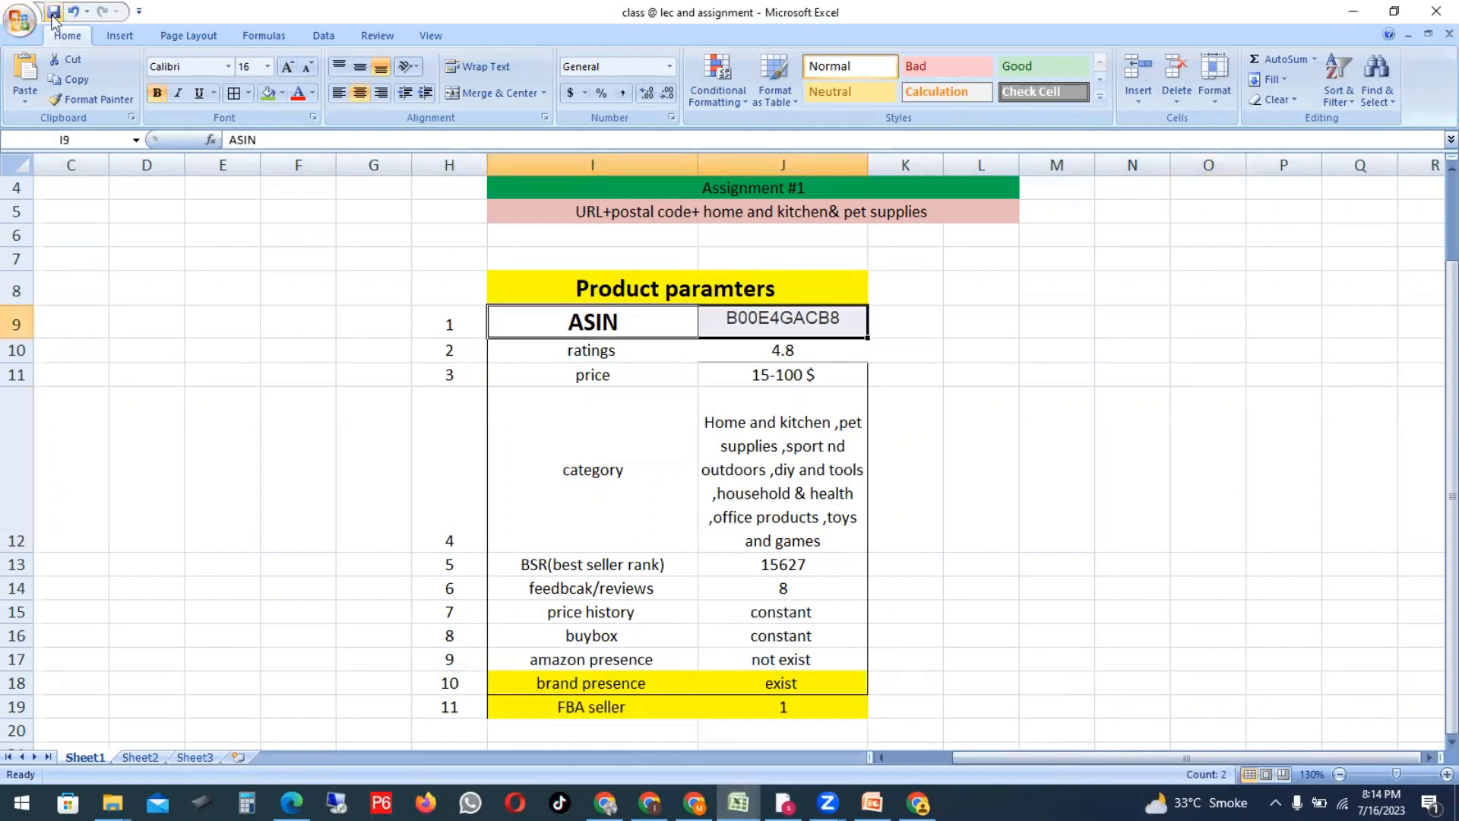
click(1043, 454)
drag(604, 355, 762, 350)
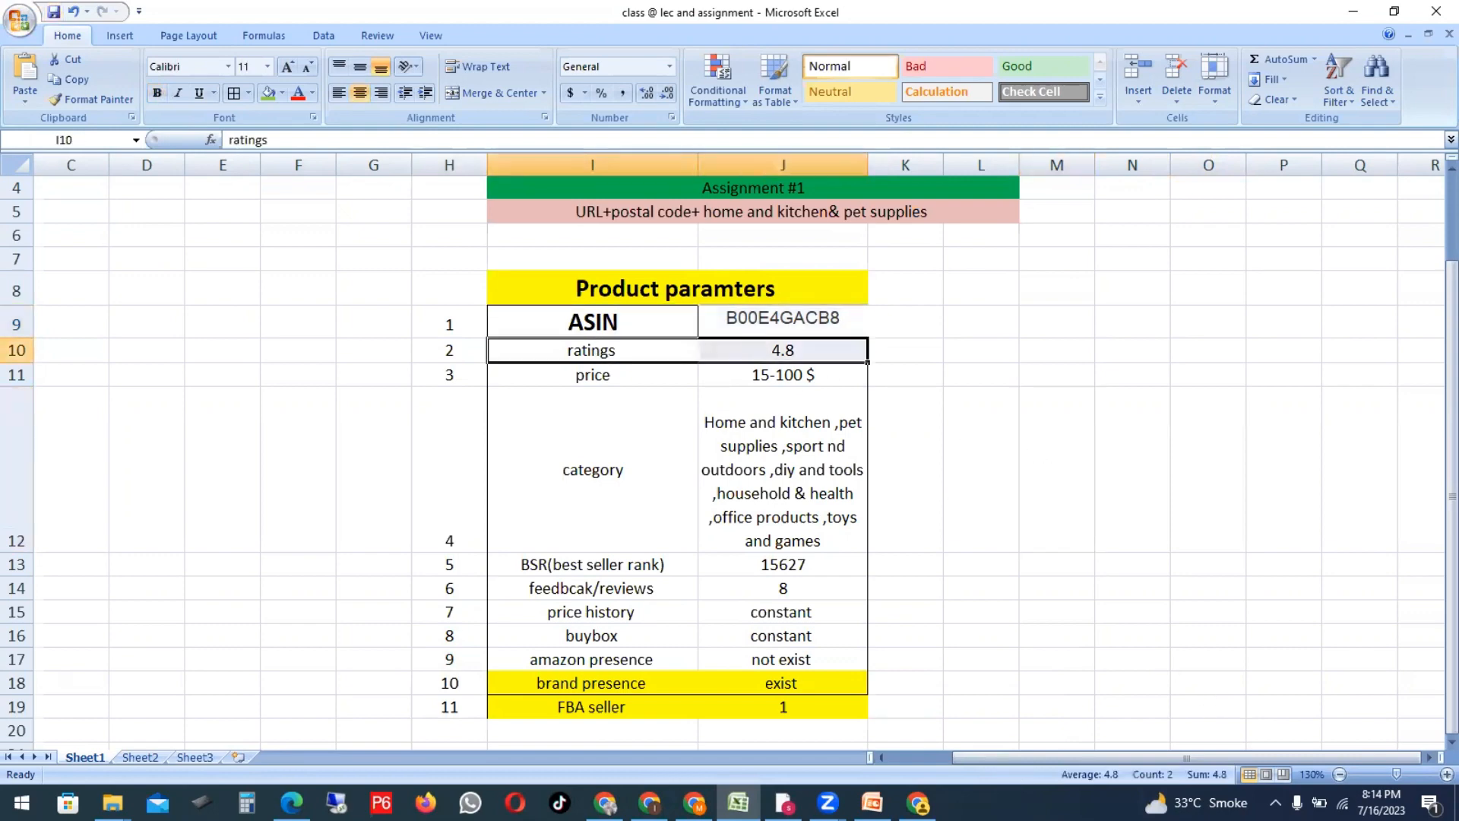
click(918, 803)
scroll(912, 368, down, 5)
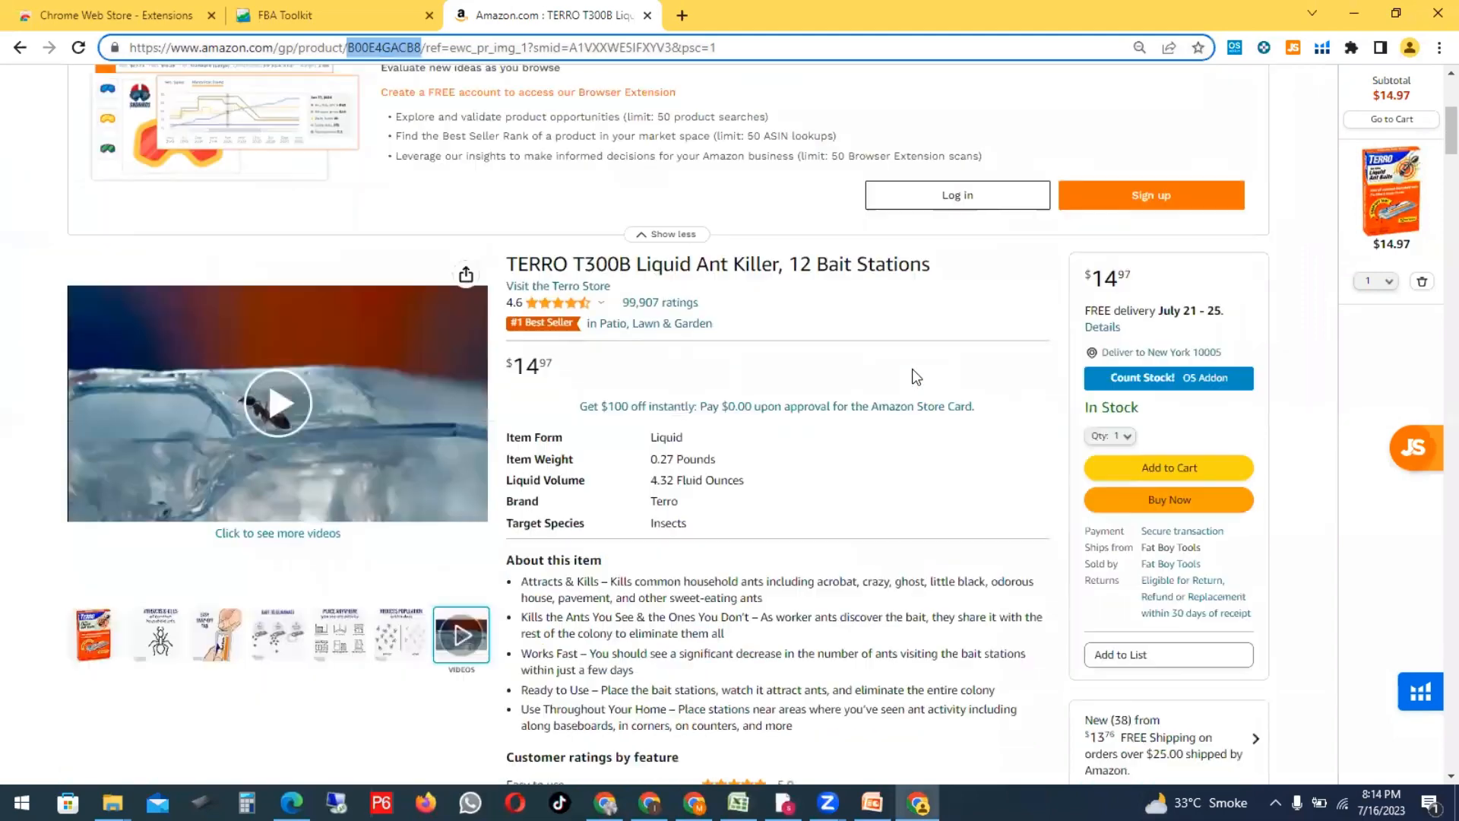
mouse_move(532, 269)
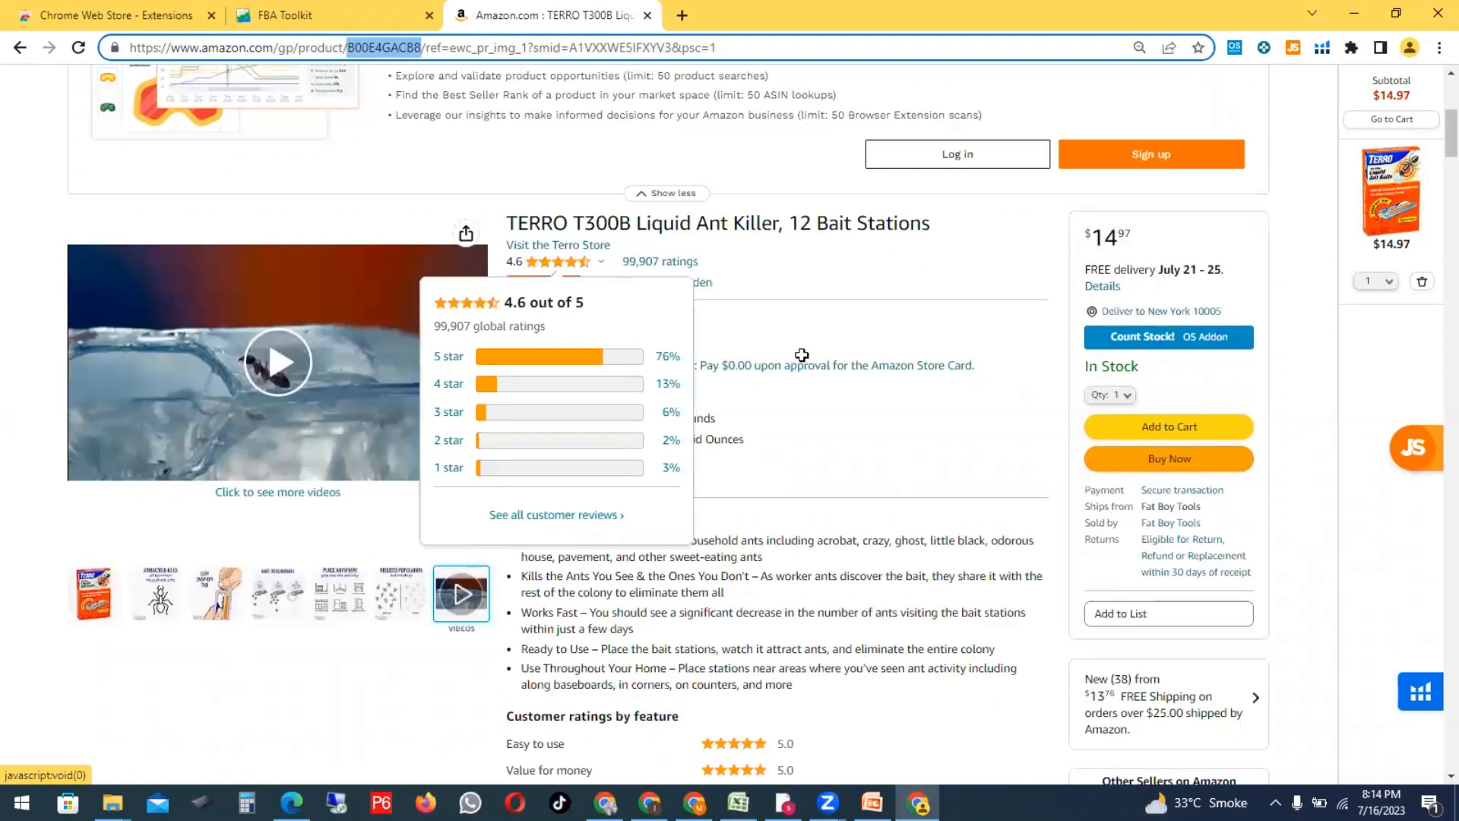
key(alt+Tab)
text(4.6)
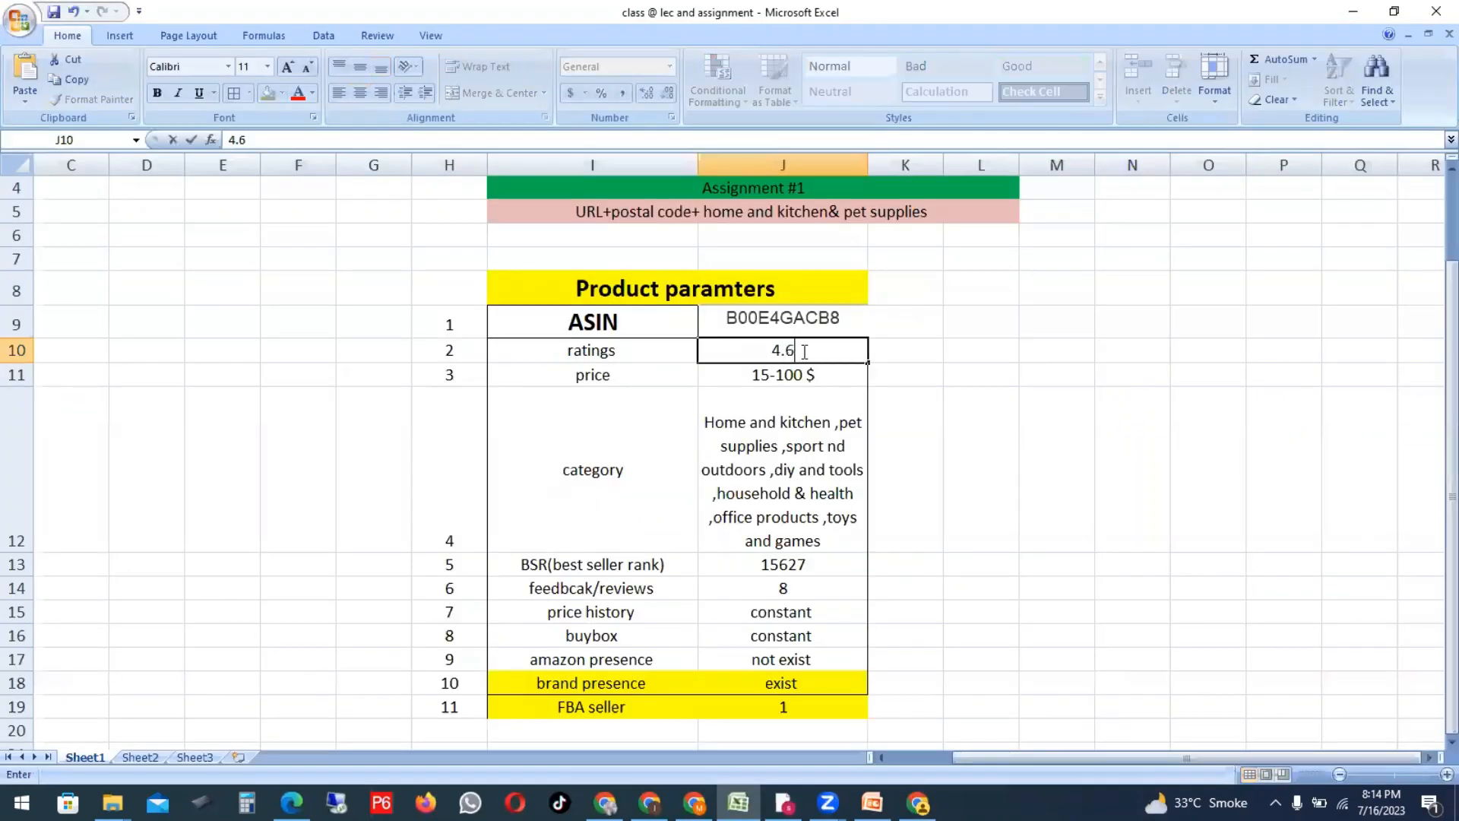
click(1090, 474)
drag(593, 359, 782, 352)
click(1174, 372)
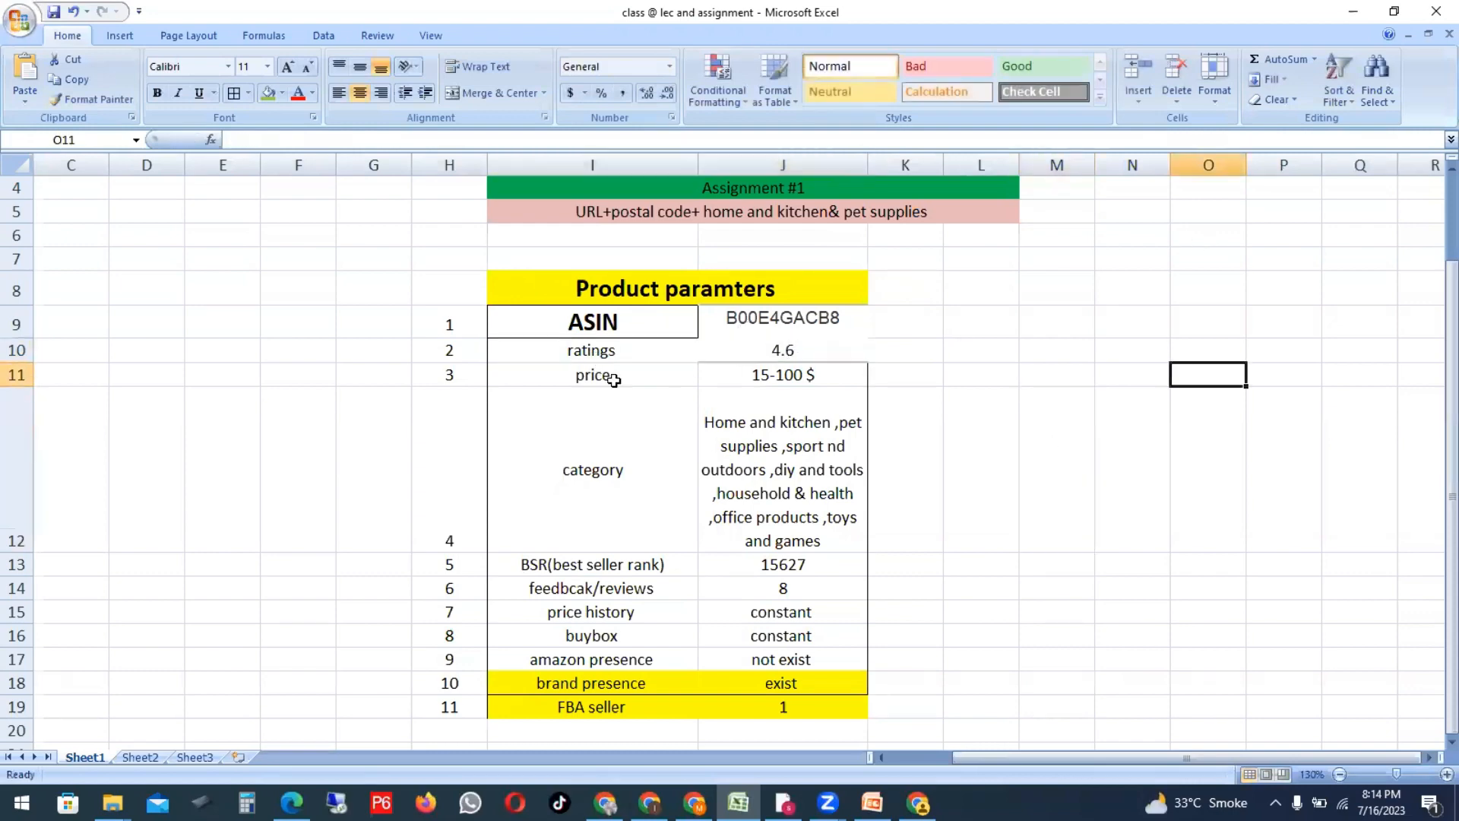
Step: Check the TERRO product's price on Amazon and set the price value in J11 to 14.97
drag(614, 380, 782, 377)
click(973, 410)
click(792, 383)
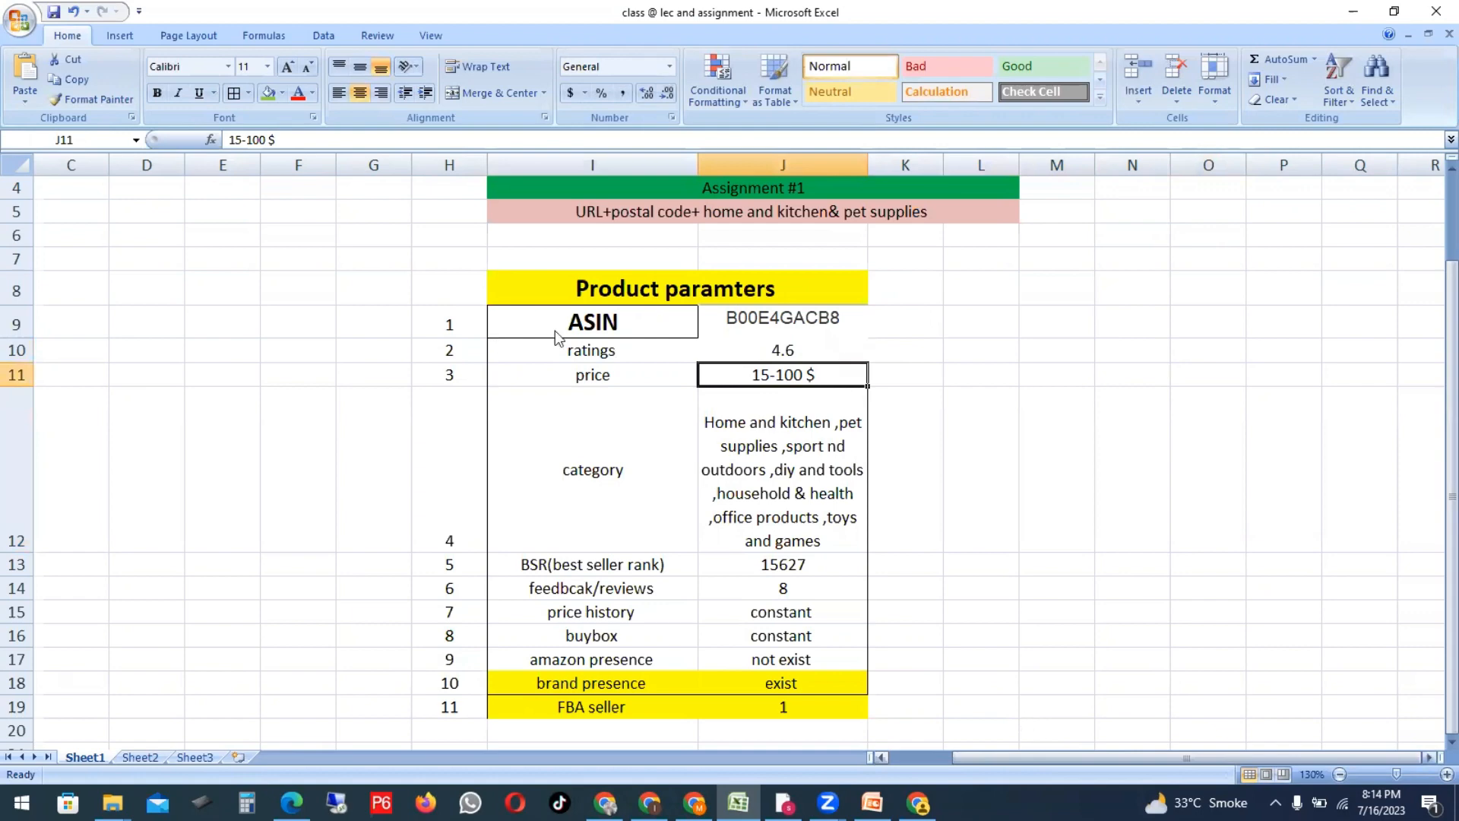
click(917, 798)
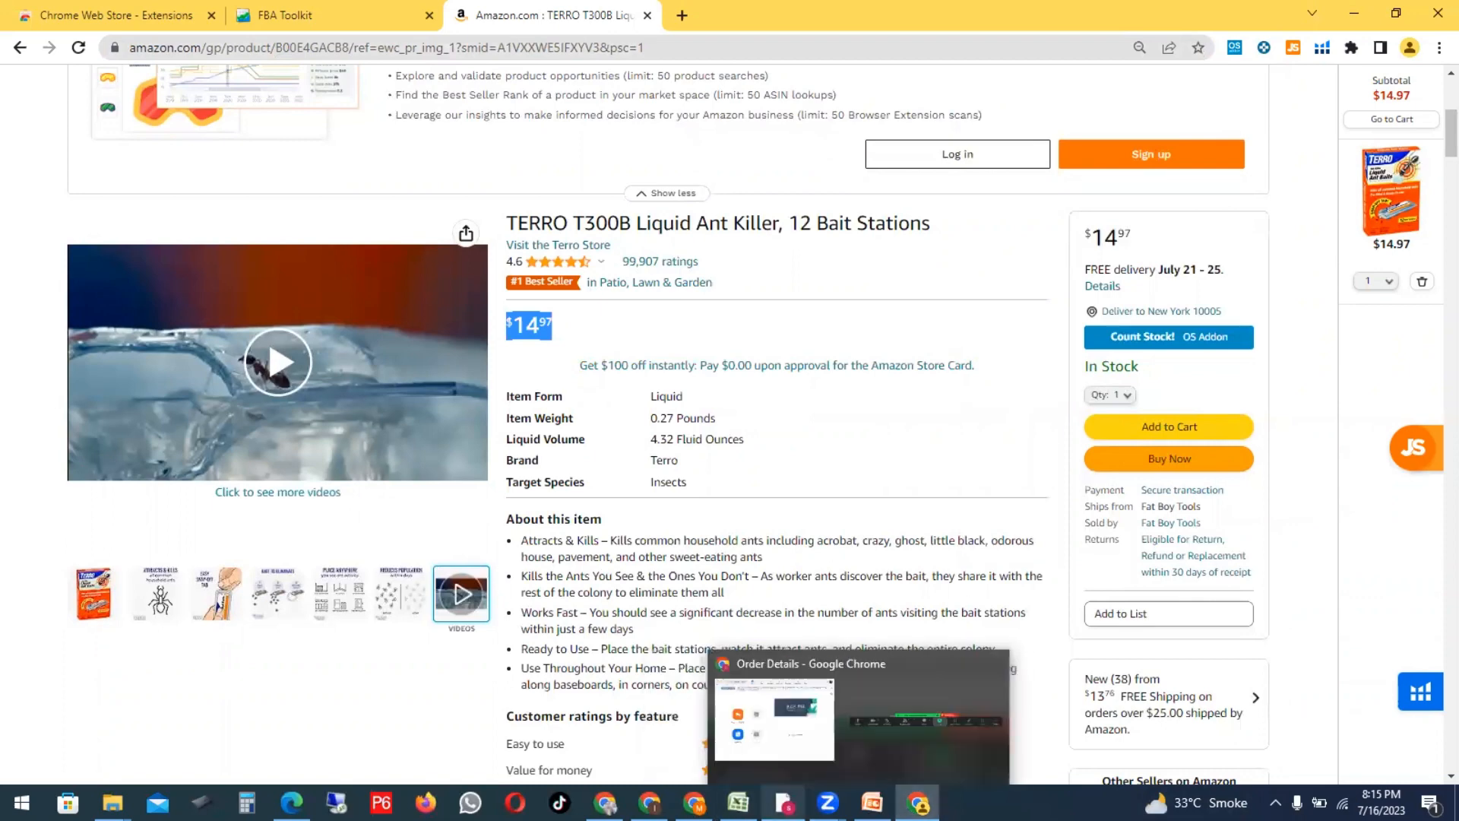
mouse_move(738, 802)
click(789, 725)
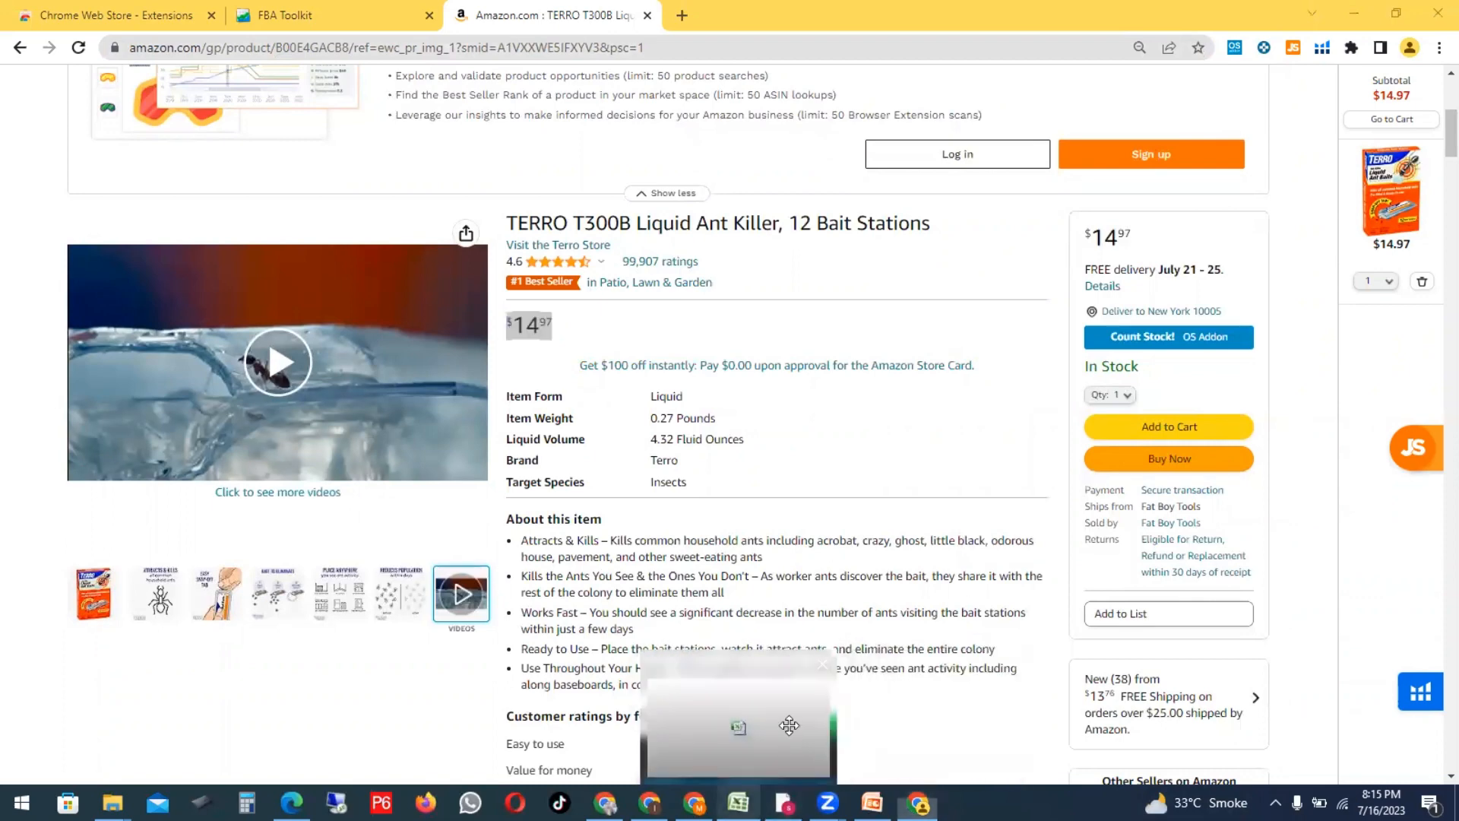
text(14.97)
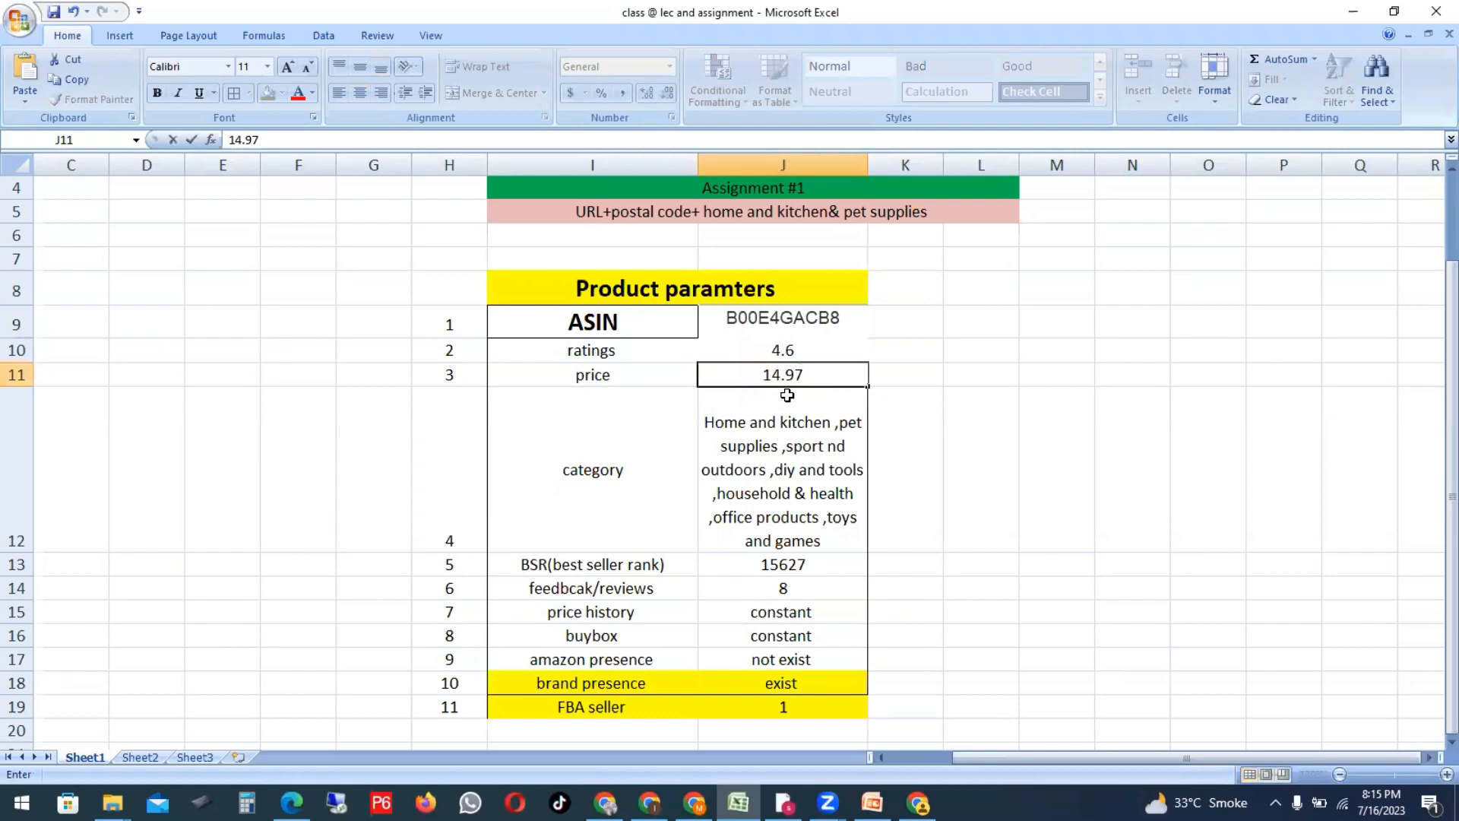
click(951, 410)
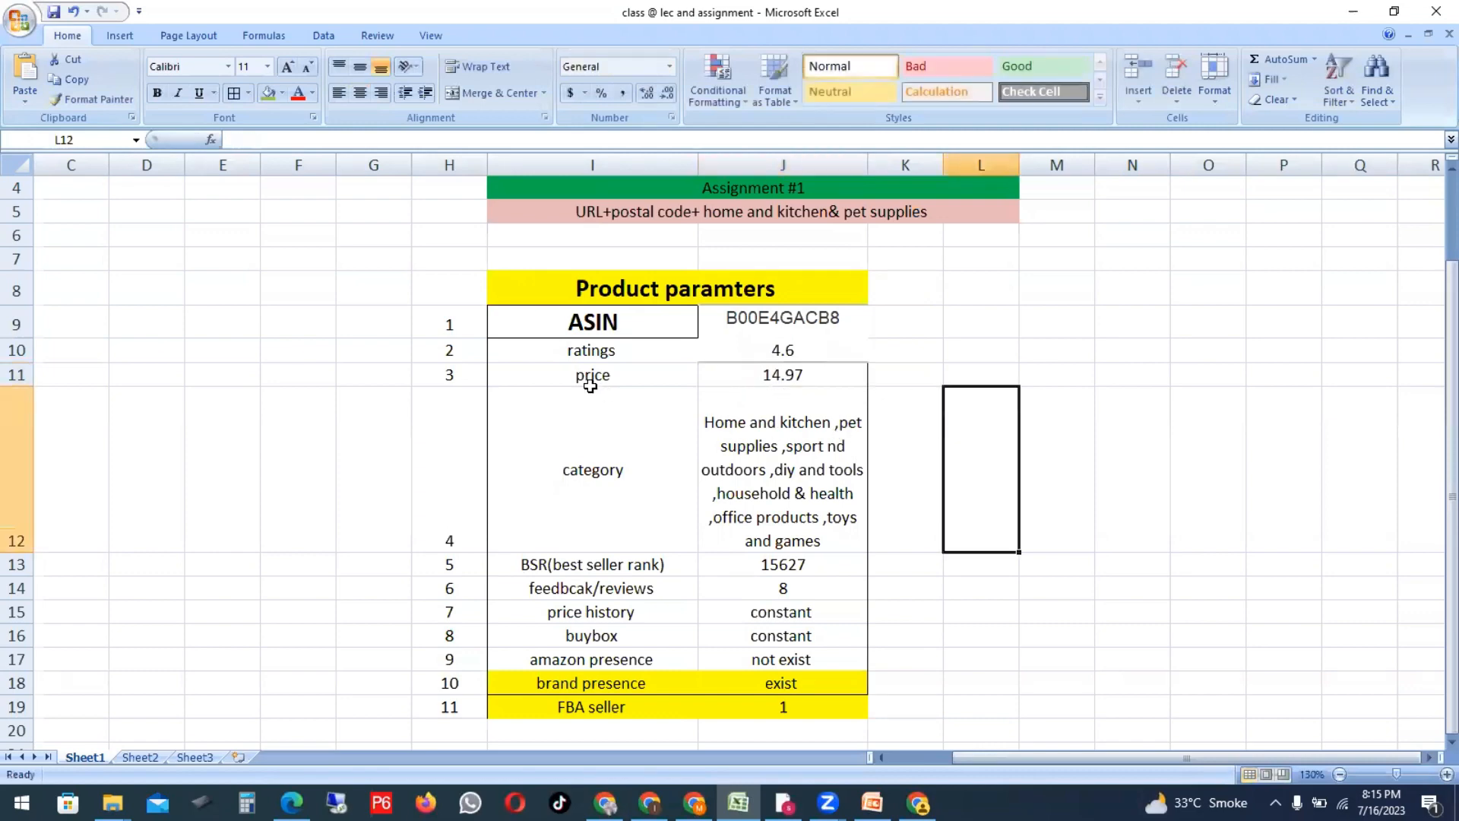
drag(593, 377, 812, 375)
click(1107, 523)
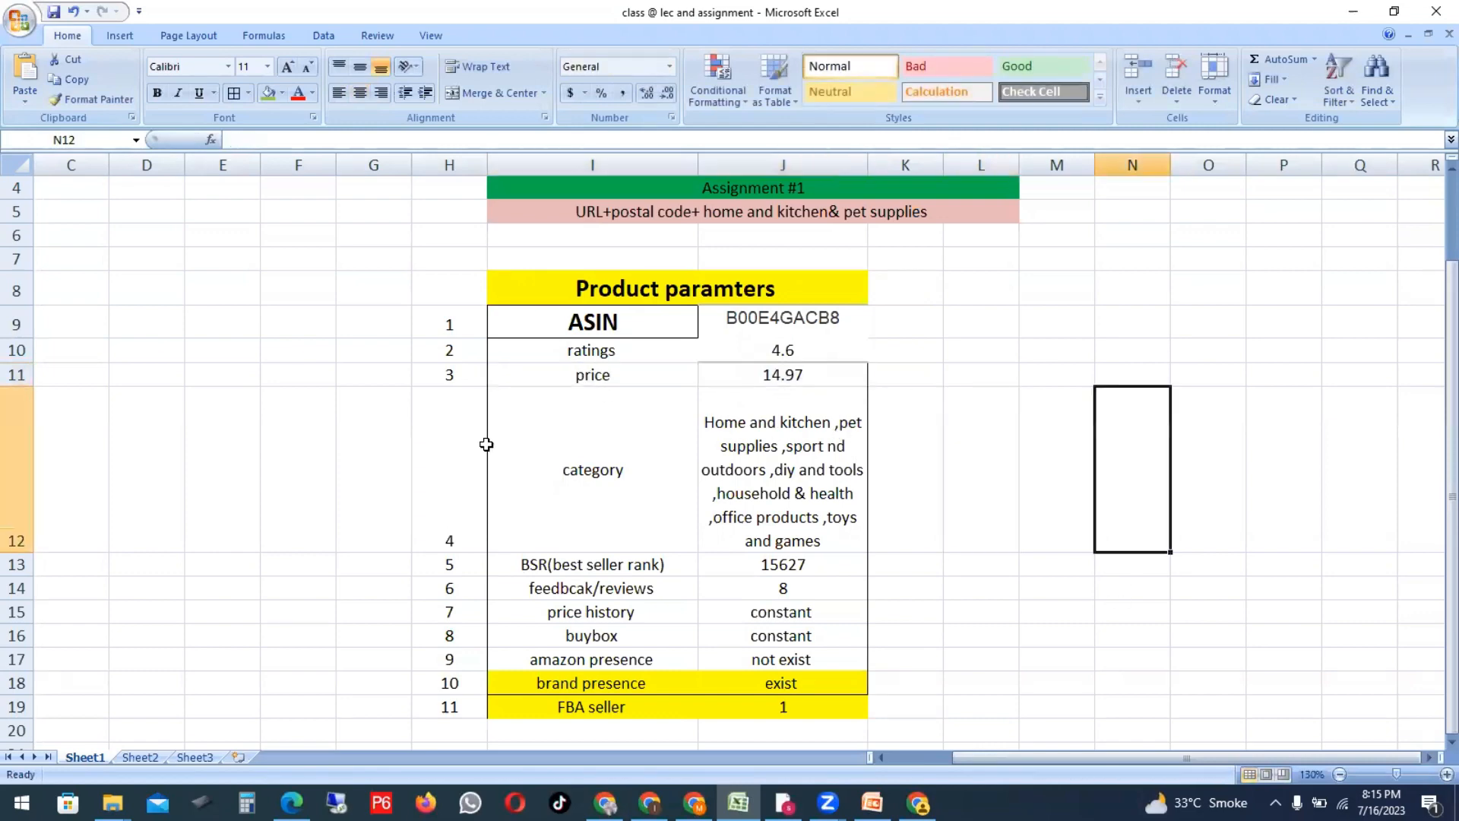
Step: Look up the TERRO product's category on Amazon in the search department list and the product information section, and return to Excel
click(625, 471)
drag(625, 472, 747, 472)
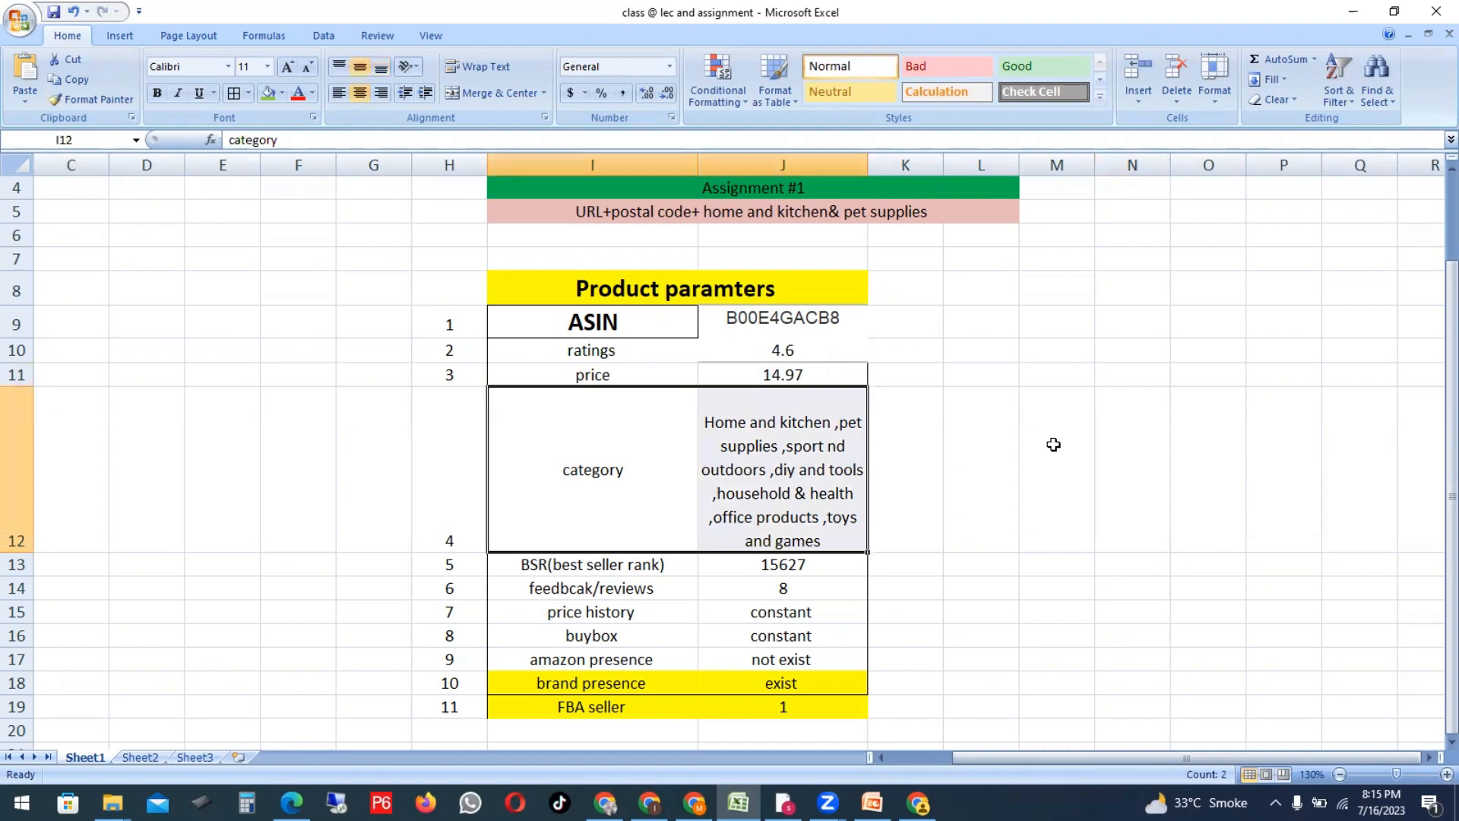
click(918, 802)
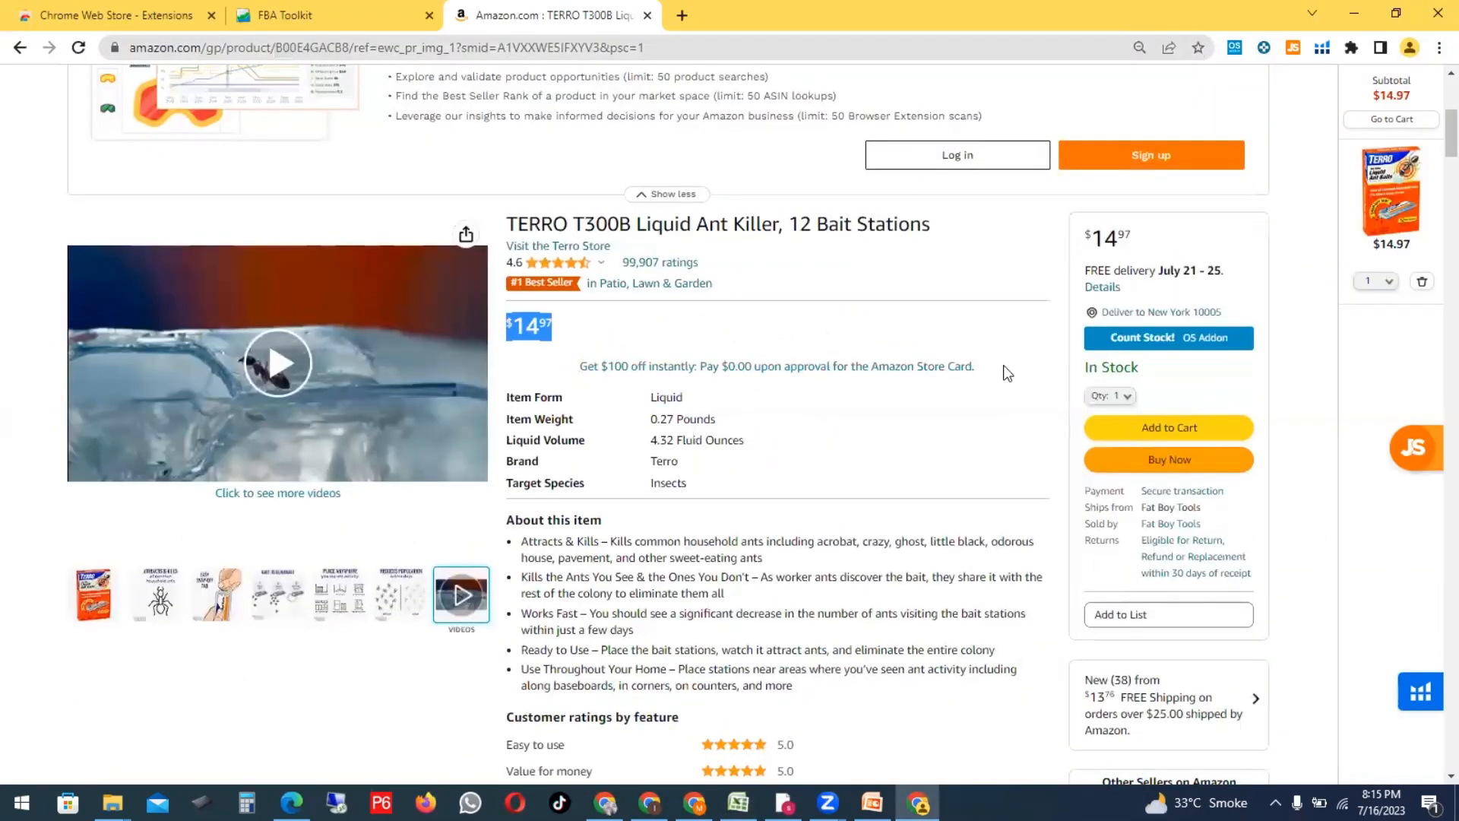
drag(1450, 134, 1431, 64)
click(308, 95)
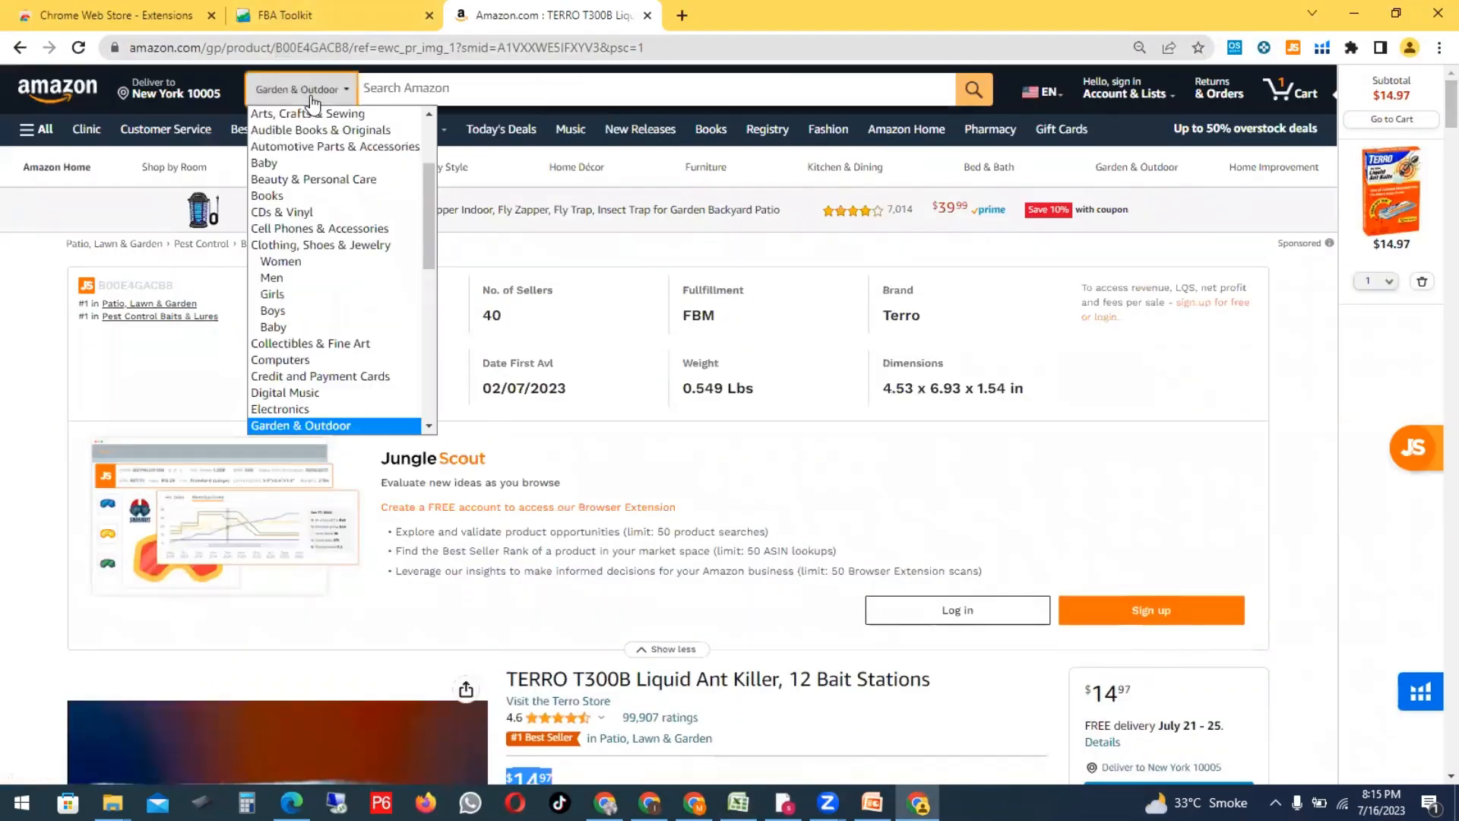
drag(432, 199, 431, 148)
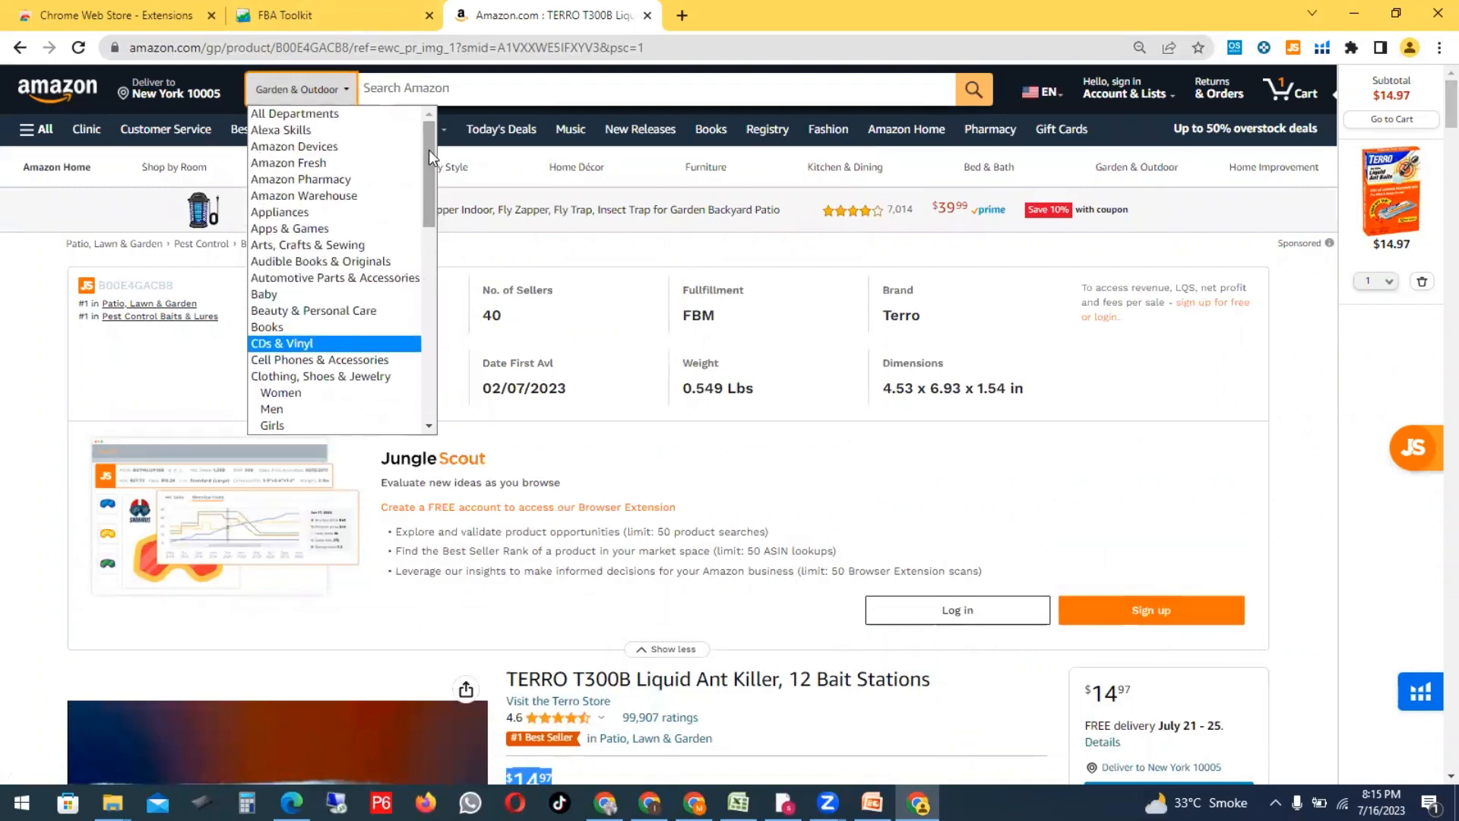
drag(429, 149, 1186, 483)
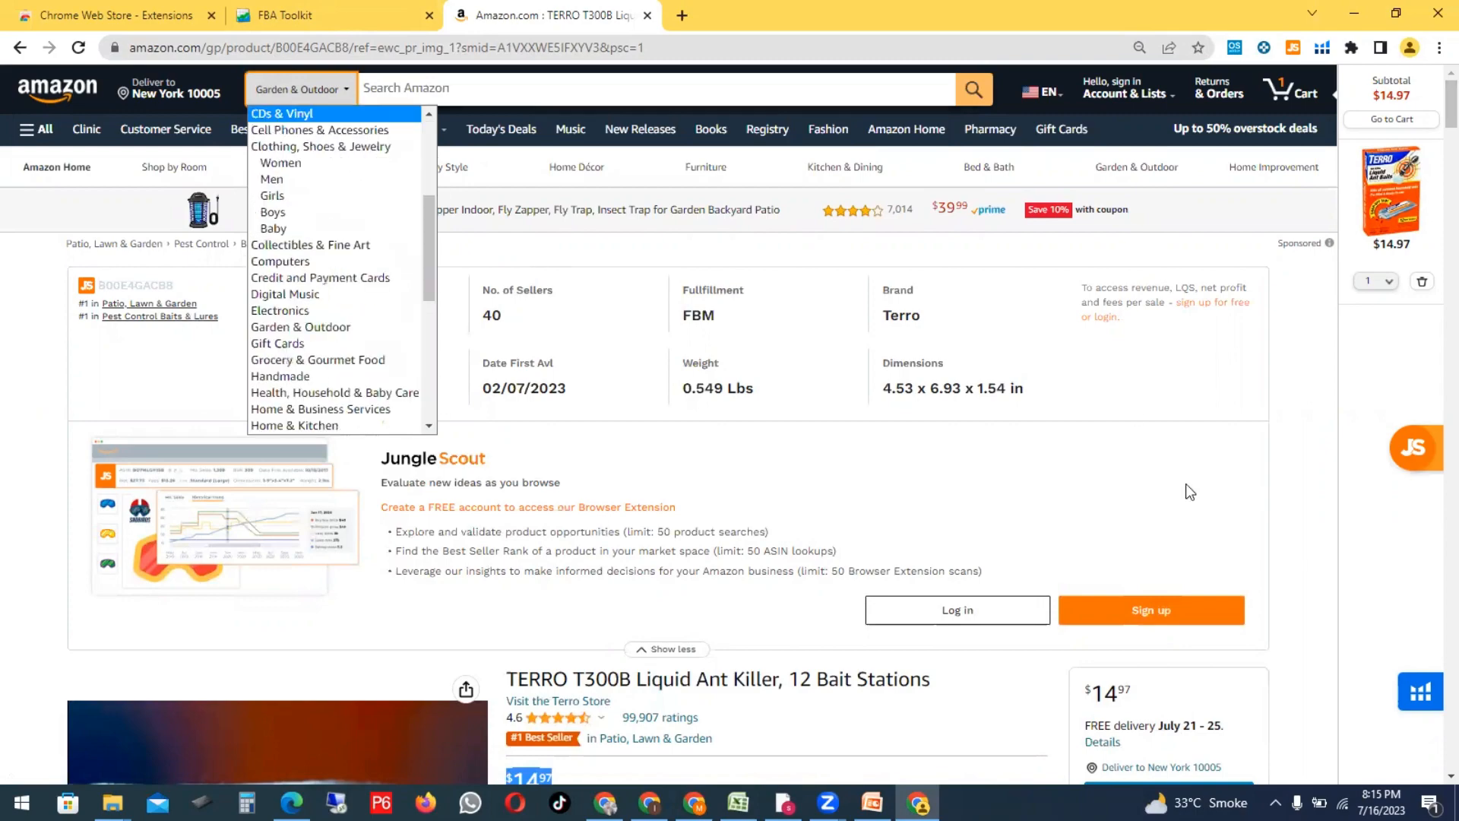
click(1107, 362)
scroll(1105, 358, down, 20)
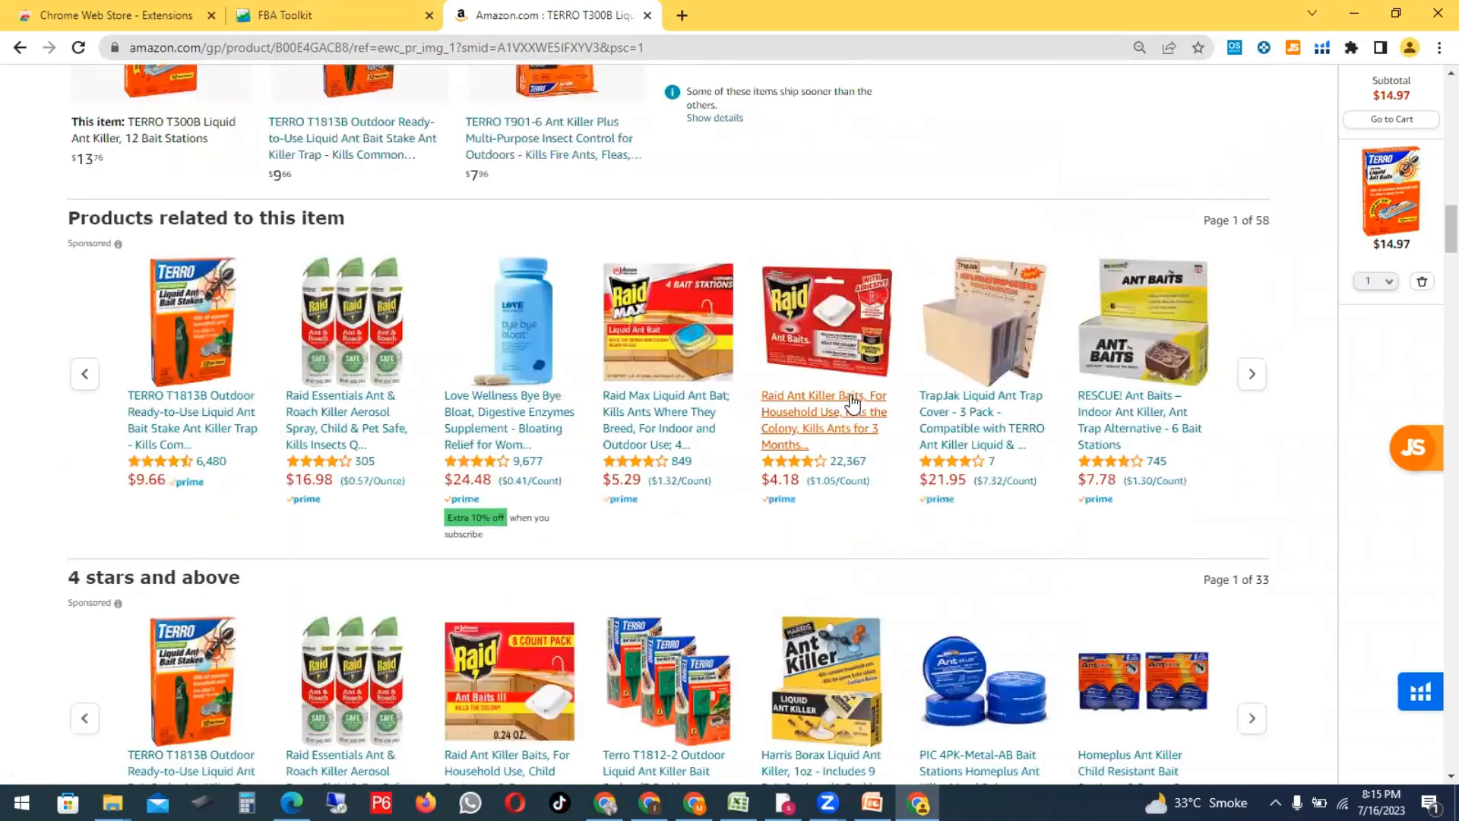
scroll(888, 359, down, 20)
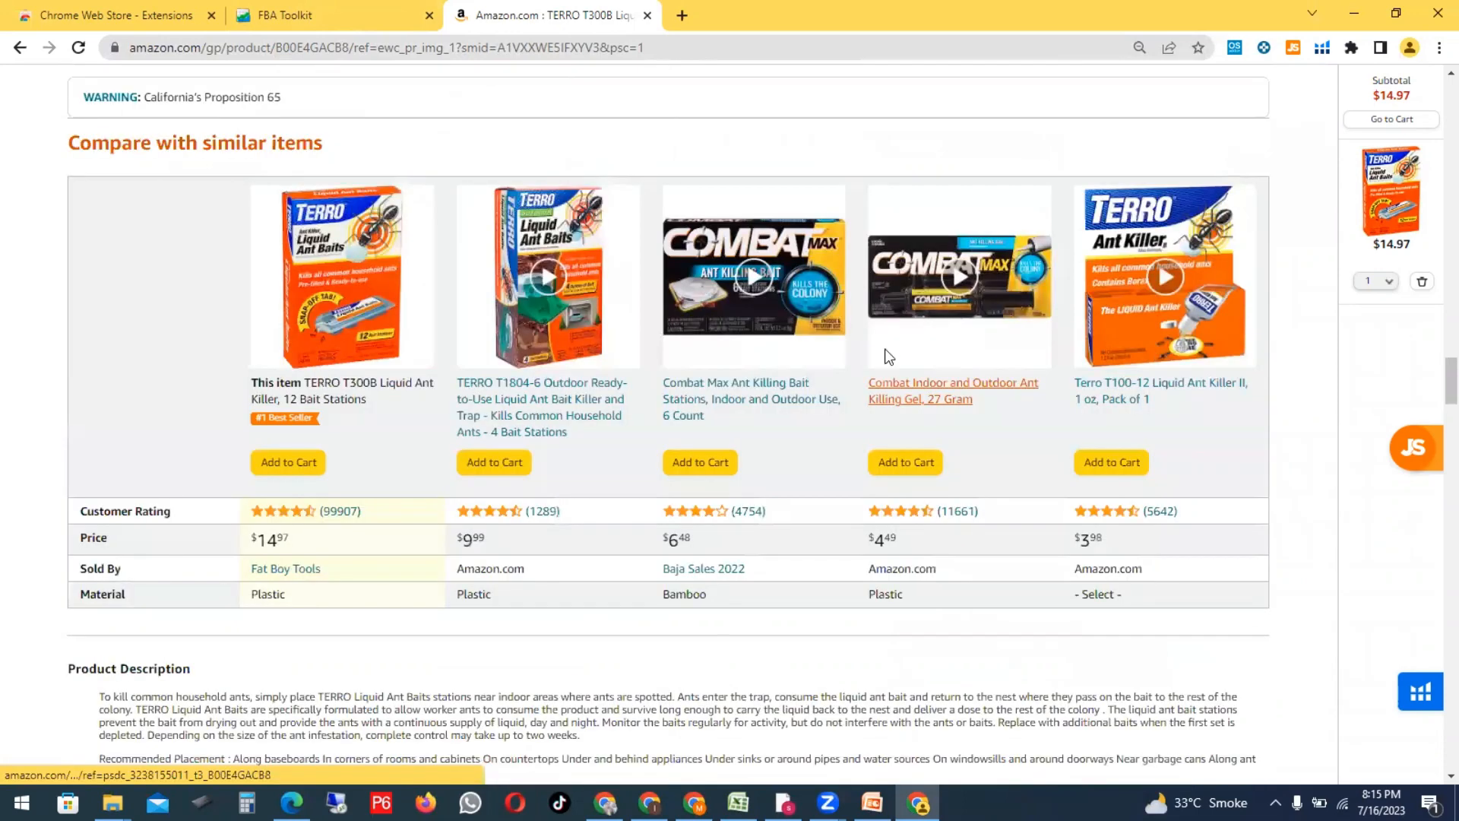
scroll(517, 564, up, 3)
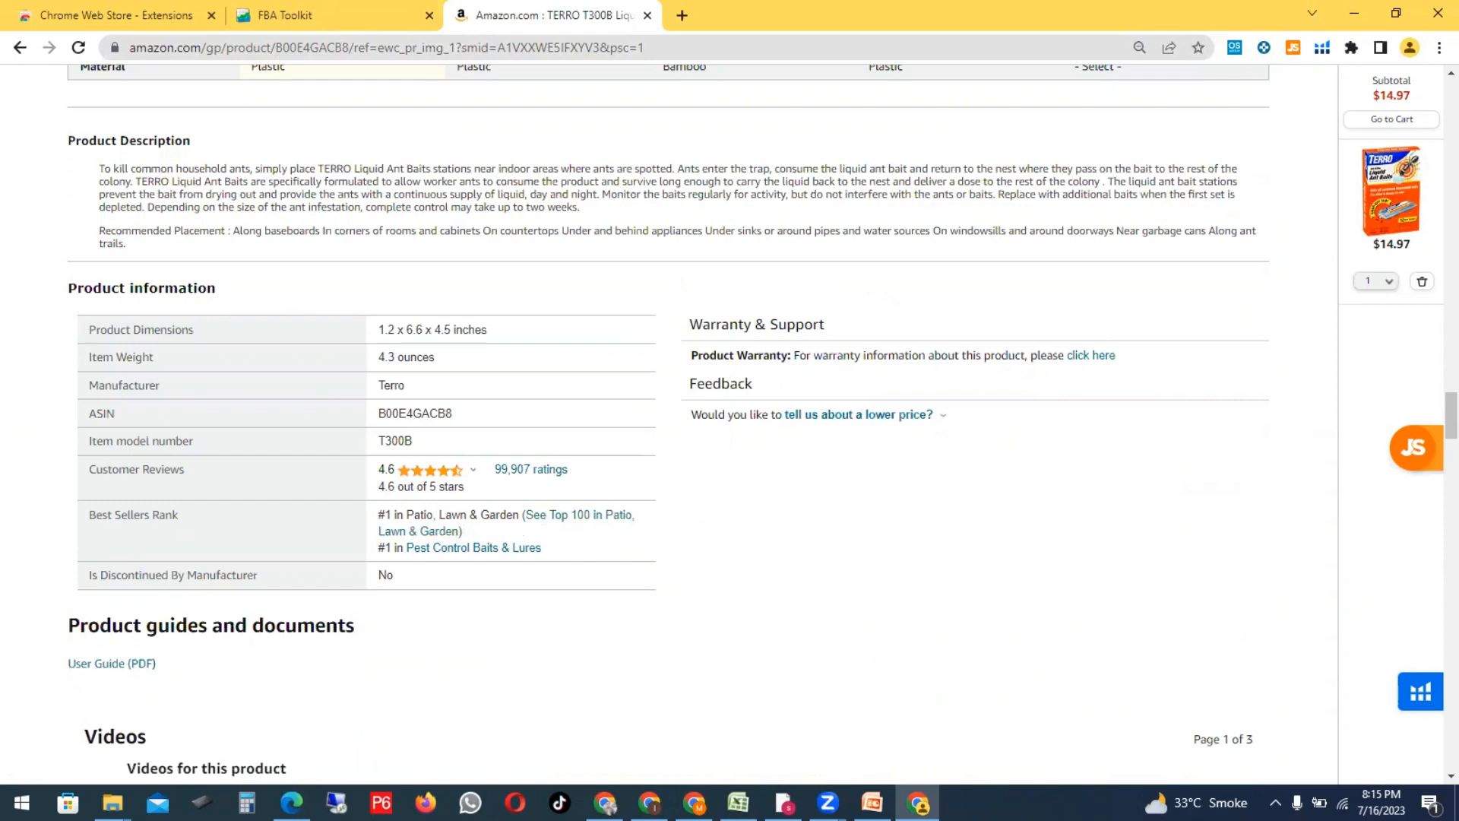
click(738, 803)
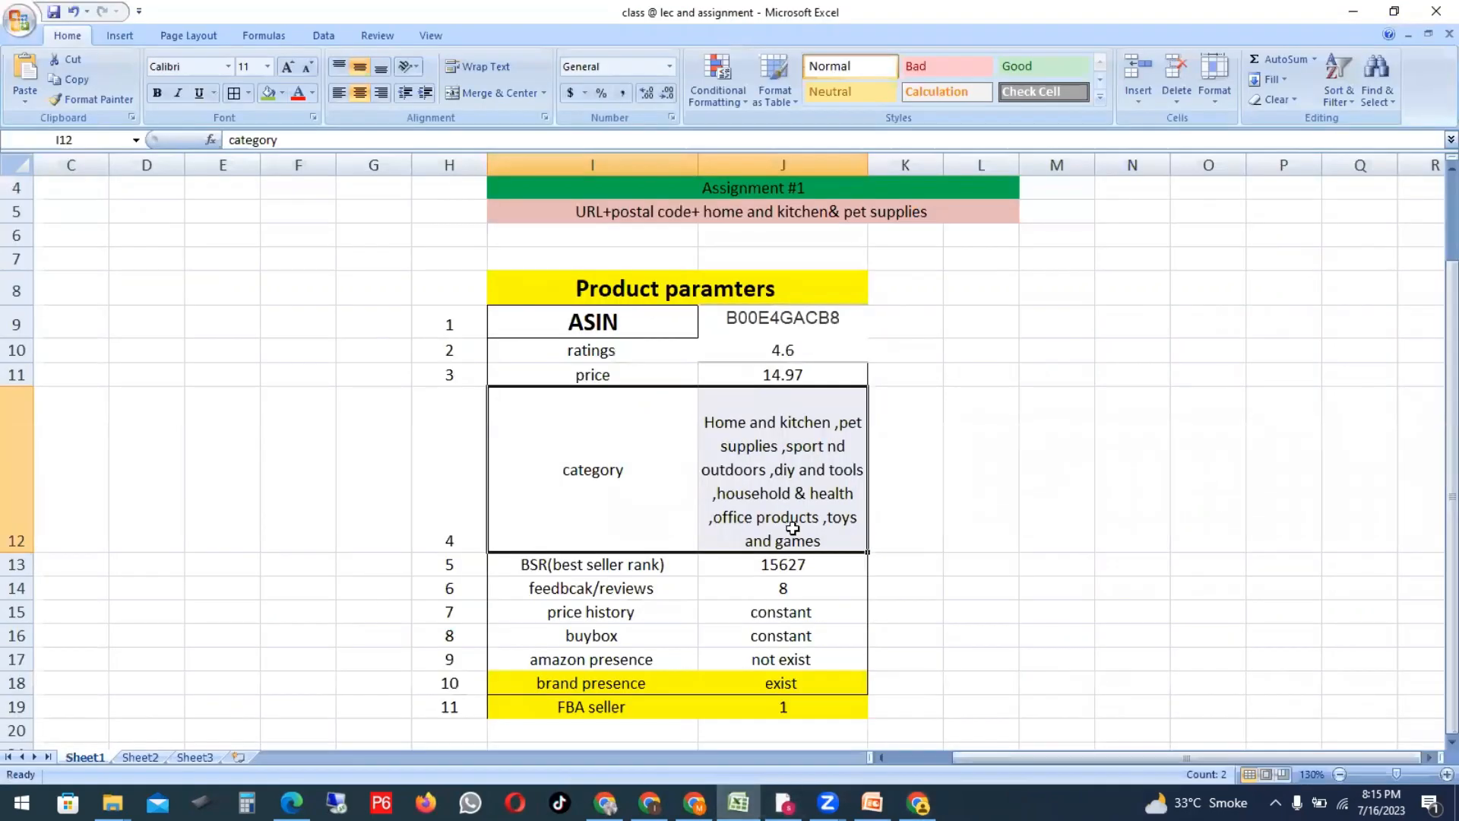
text(pAATIO)
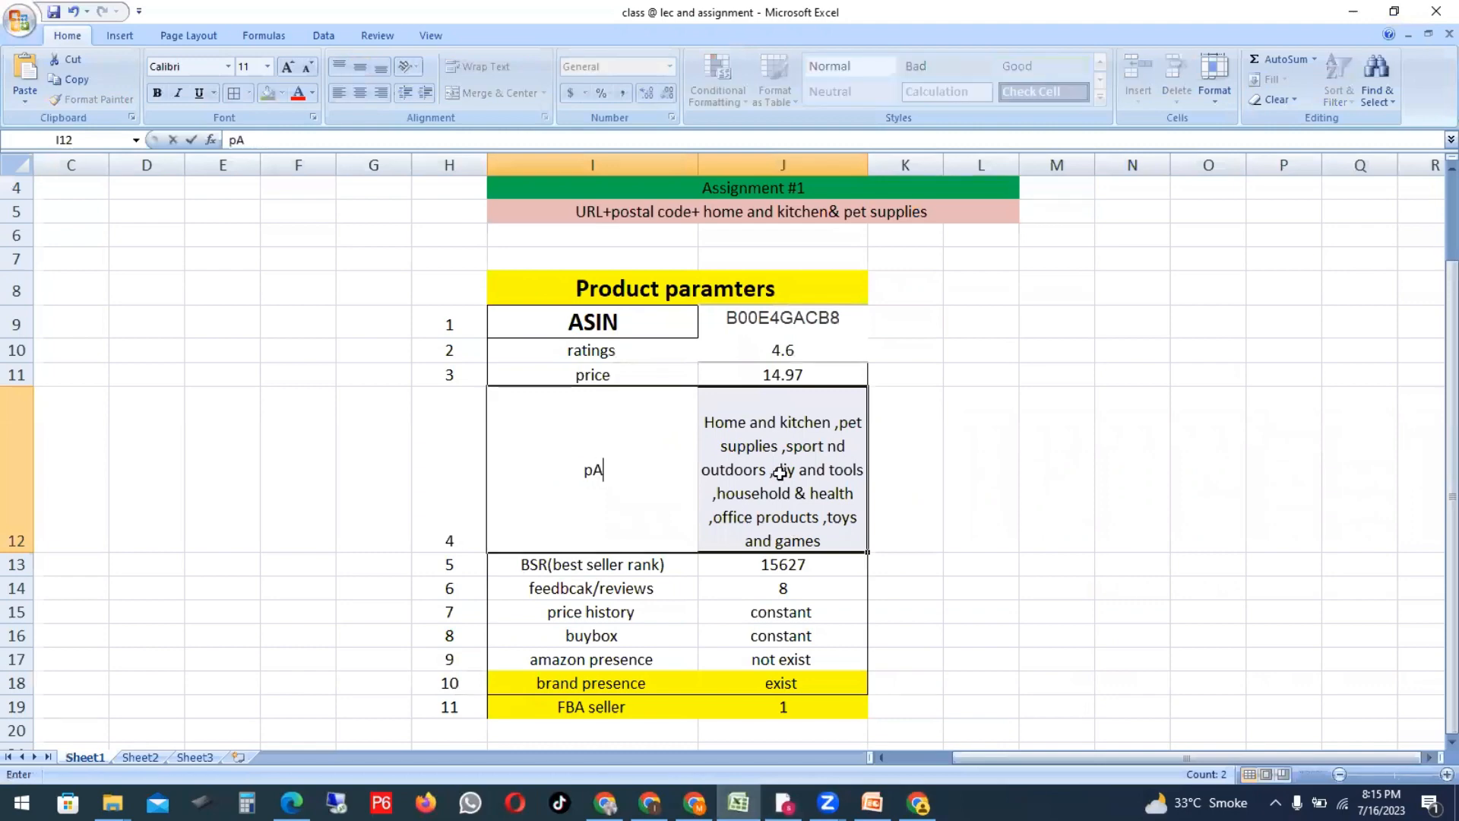
key(BackSpace)
key(BackSpace)
key(BackSpace)
key(BackSpace)
key(BackSpace)
key(BackSpace)
Step: Enter "Paatio,lawn and garden" in I12 and move the text to J12, replacing the old category list
text(Paatio,la)
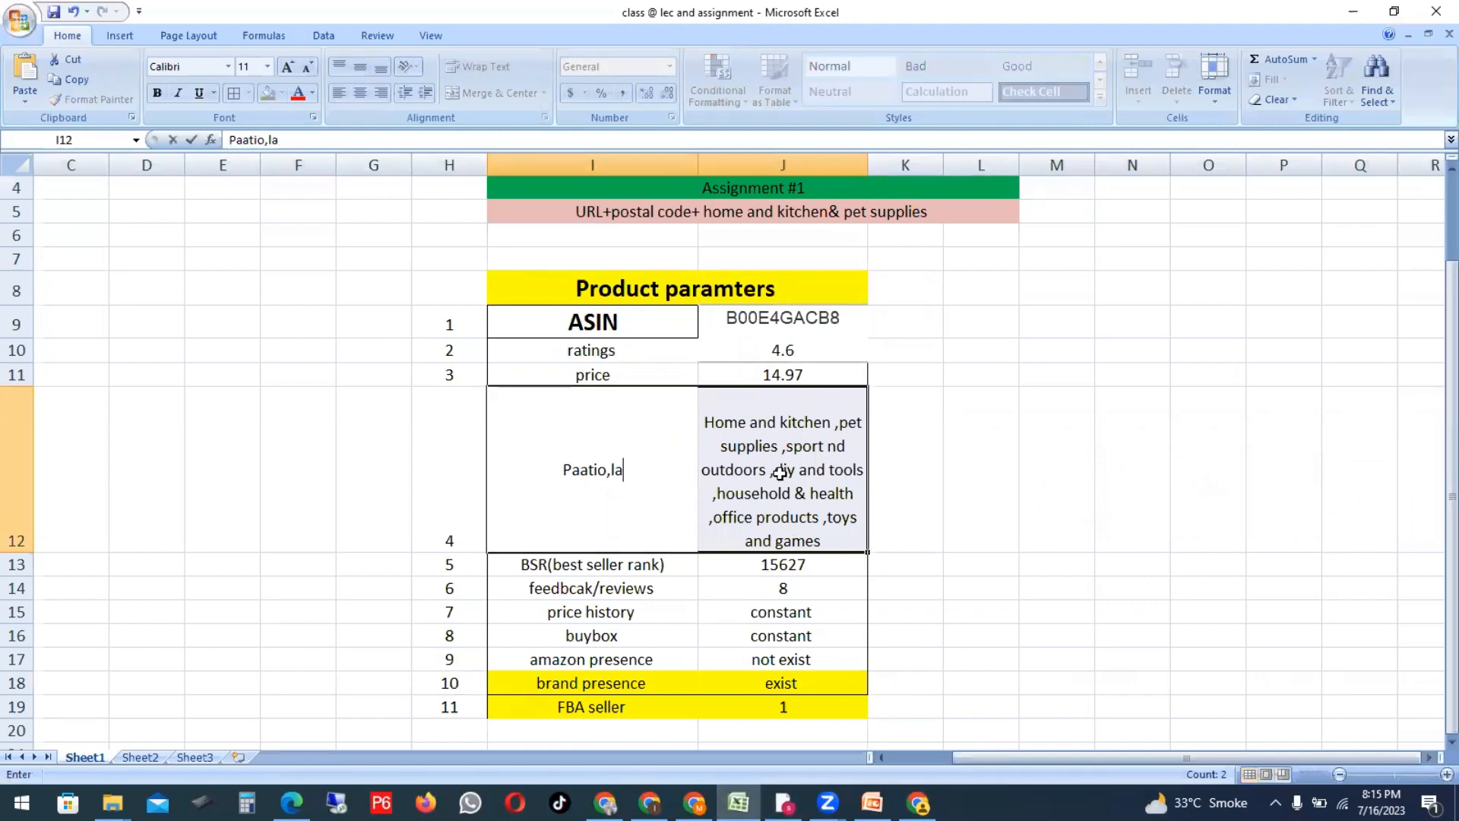
text(wn and garden)
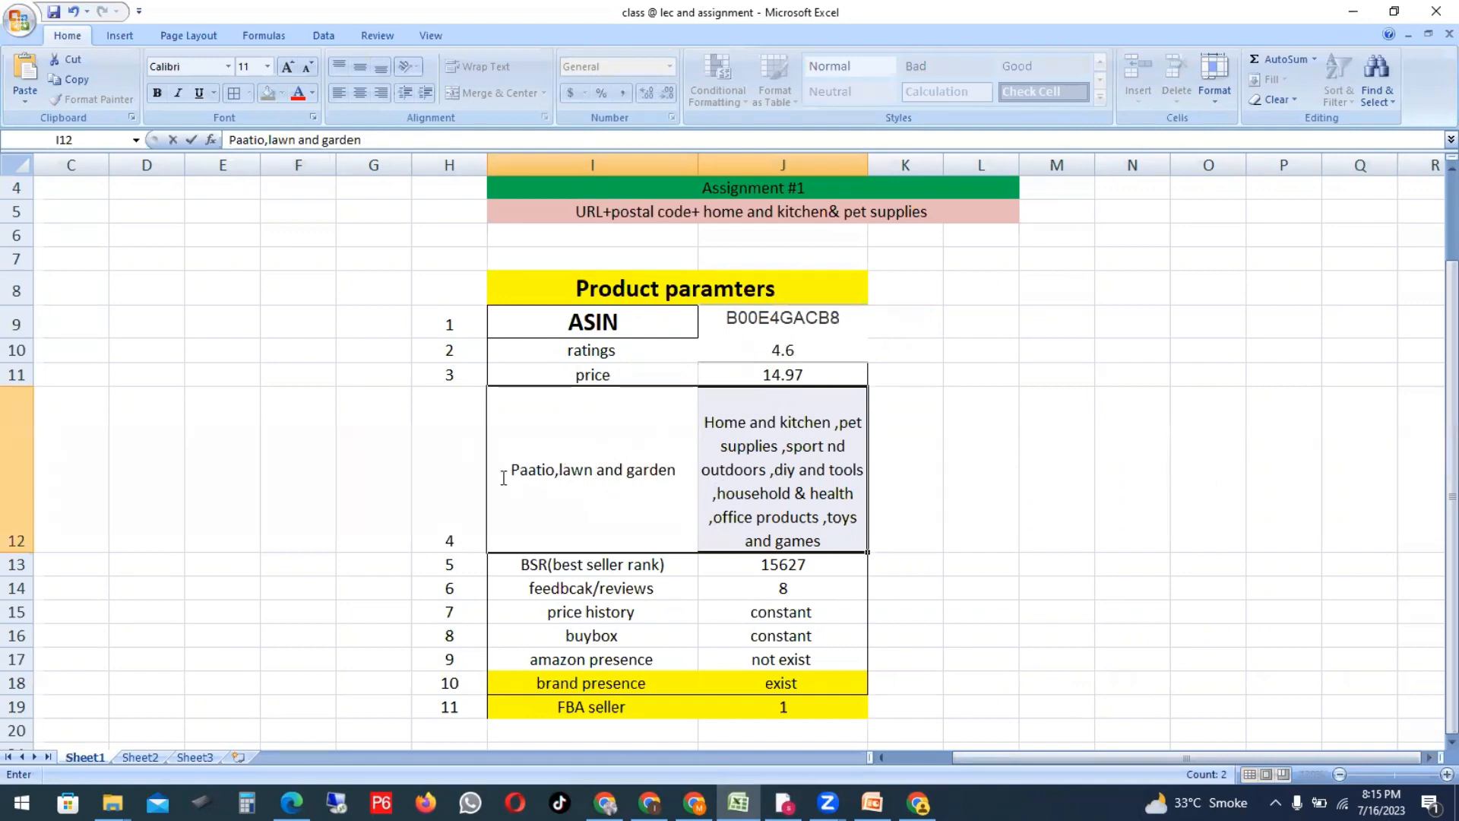
drag(504, 478, 712, 477)
key(ctrl+c)
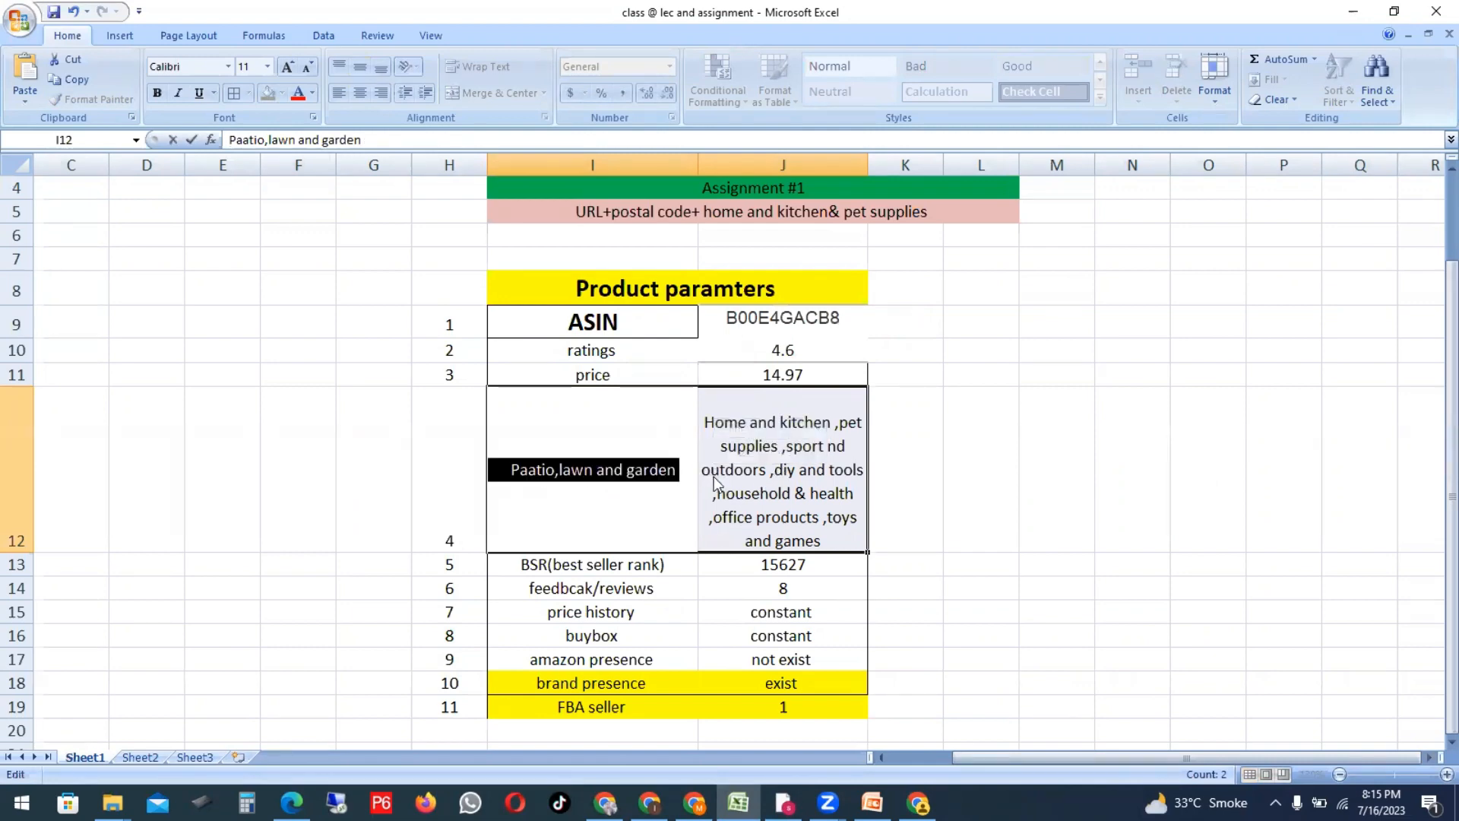
key(BackSpace)
click(749, 469)
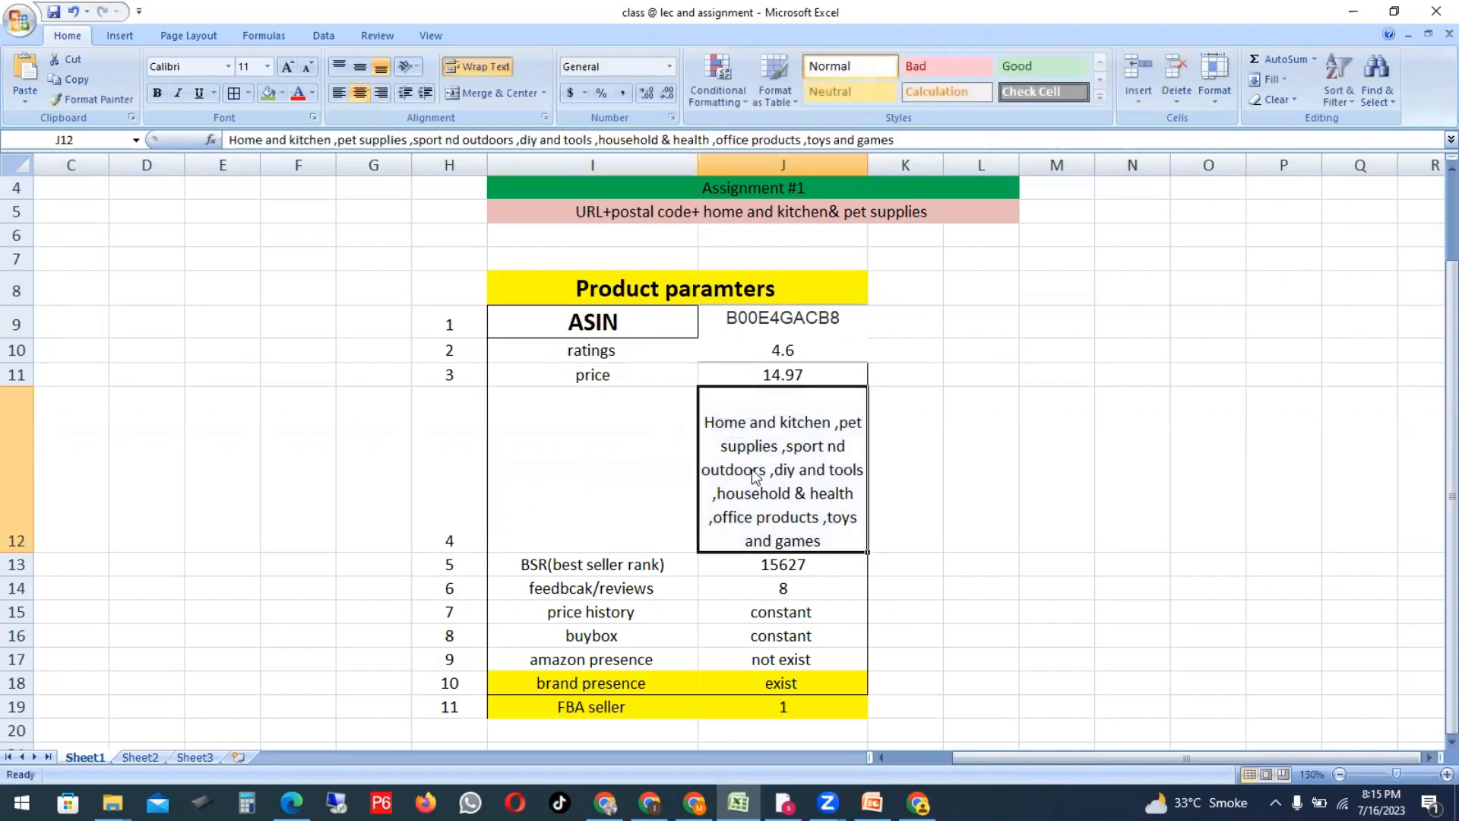
key(ctrl+v)
click(1091, 469)
click(831, 397)
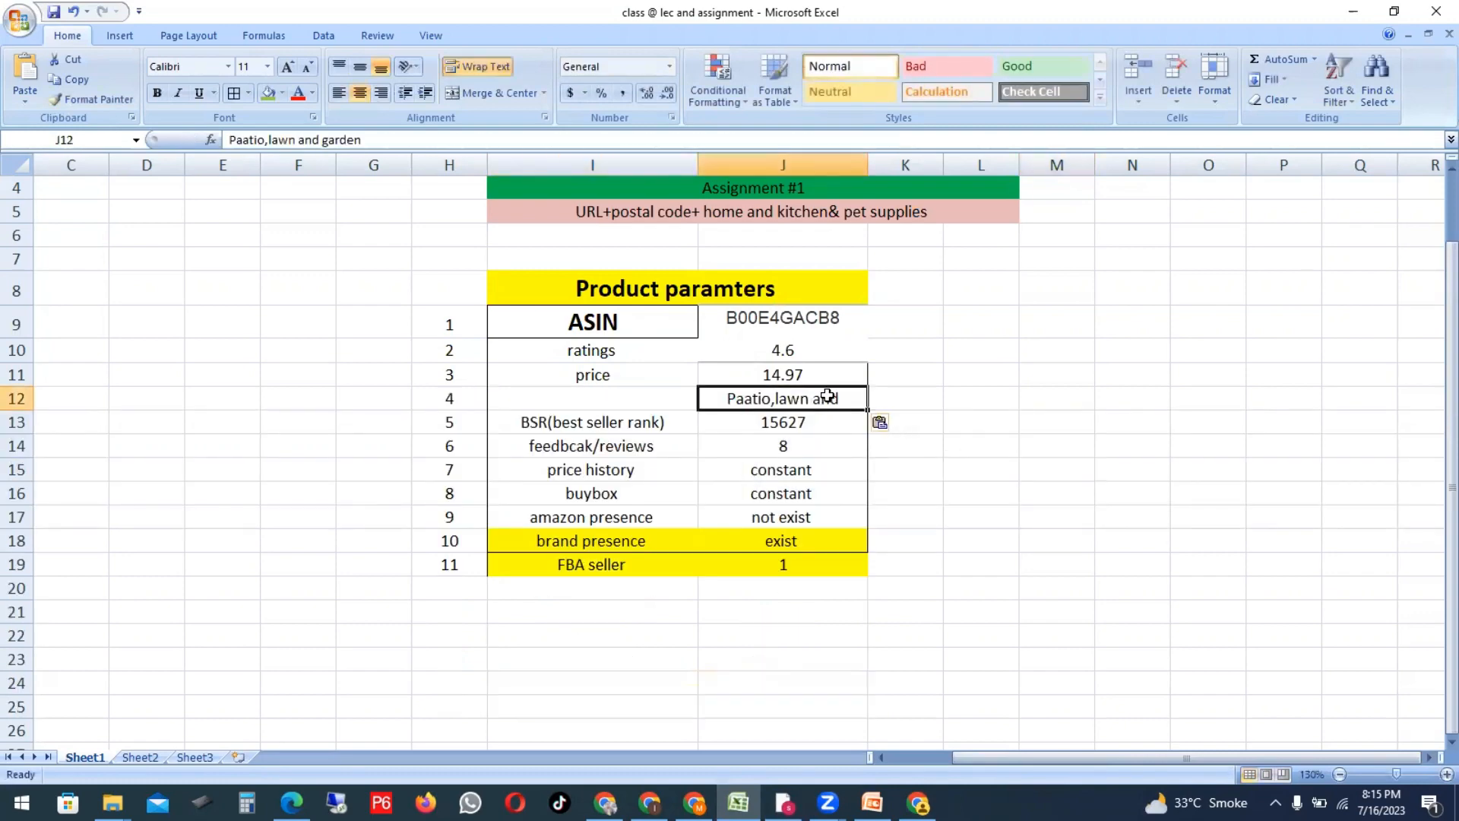
Step: Widen column J to fit the category value on one line and re-enter the label "Category" in I12
drag(863, 162, 943, 162)
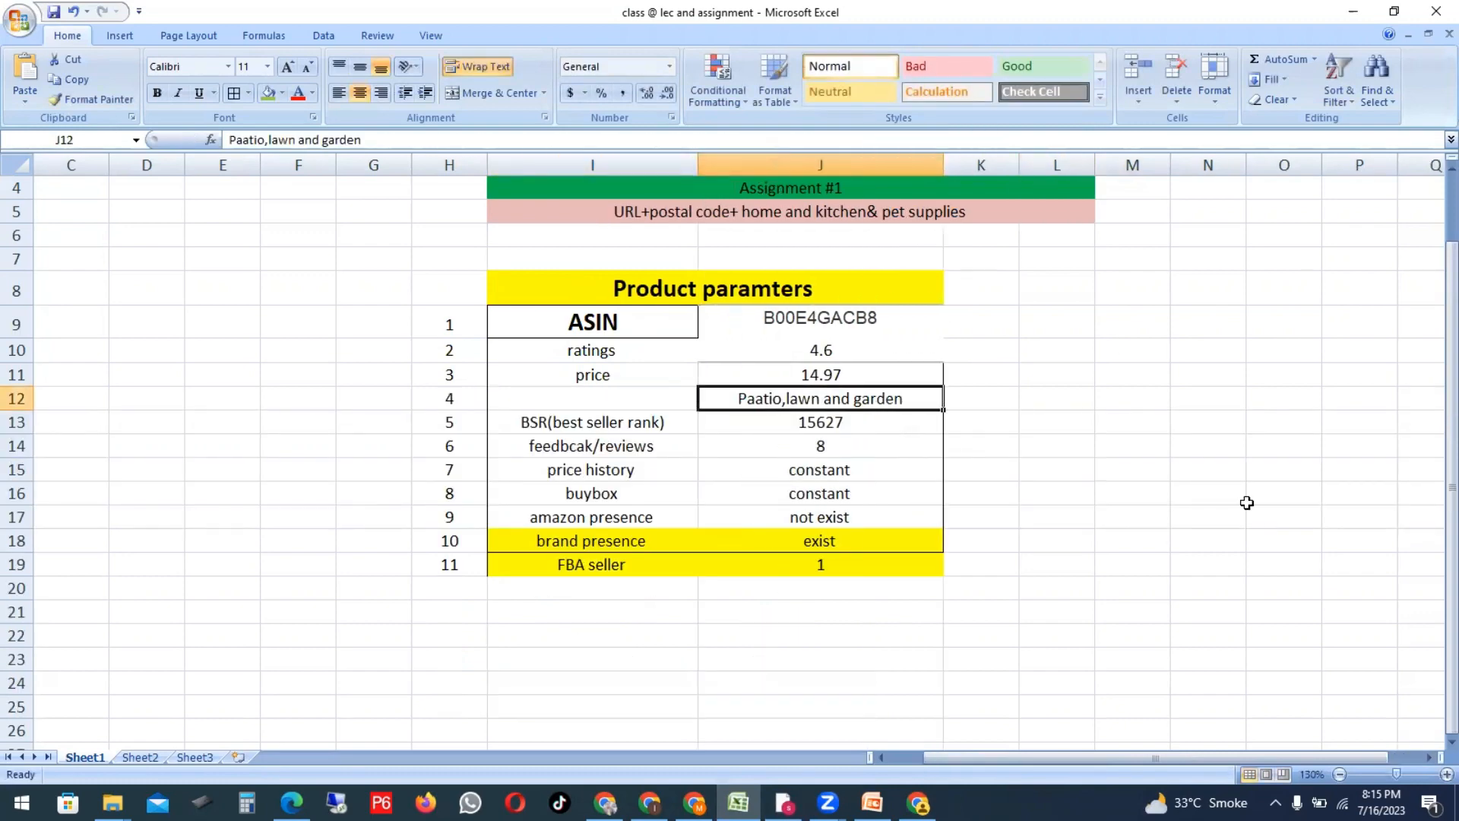
click(1240, 517)
click(634, 393)
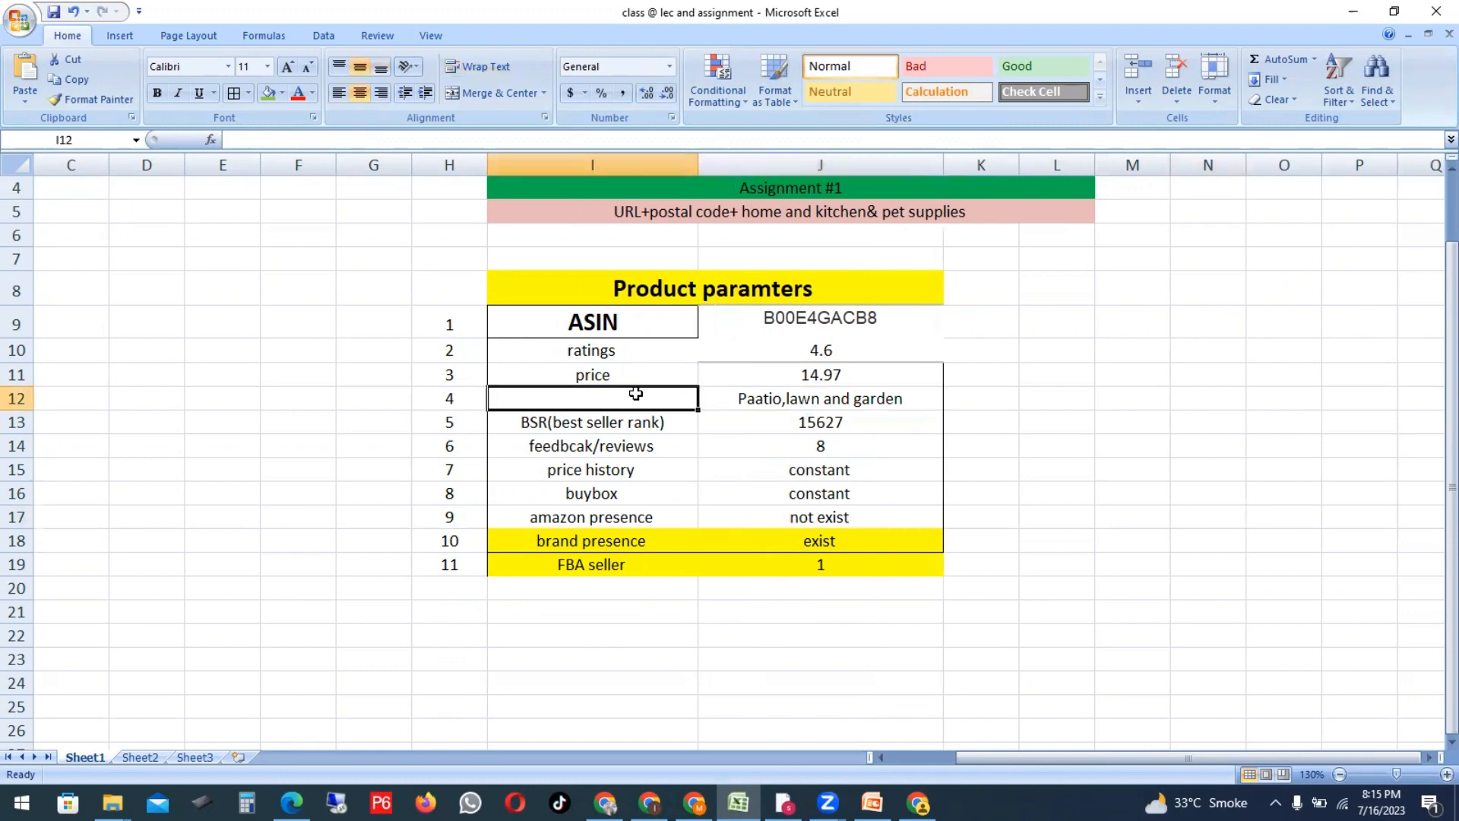
text(Category)
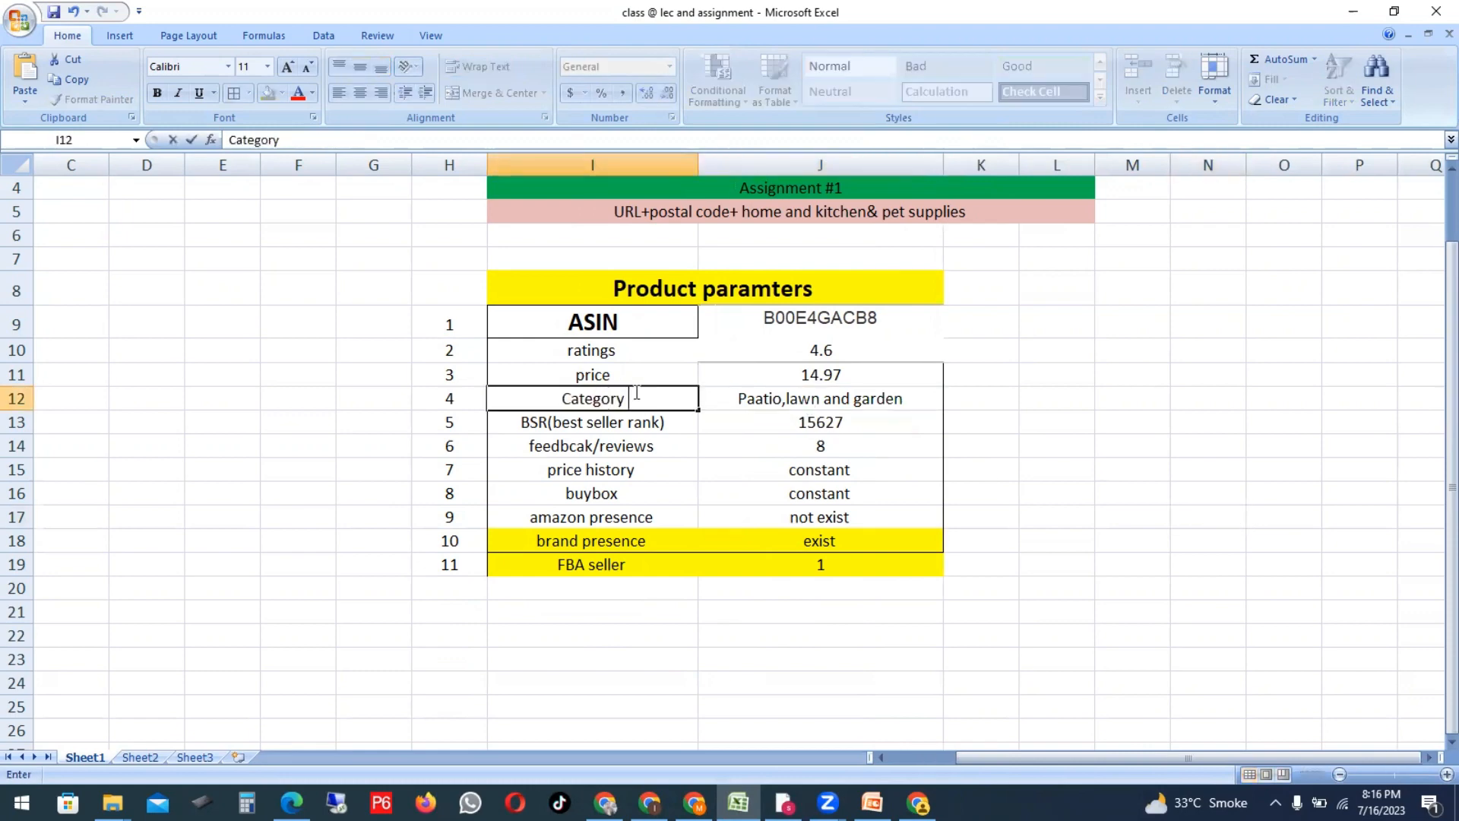
click(1221, 446)
click(665, 405)
shift+click(747, 401)
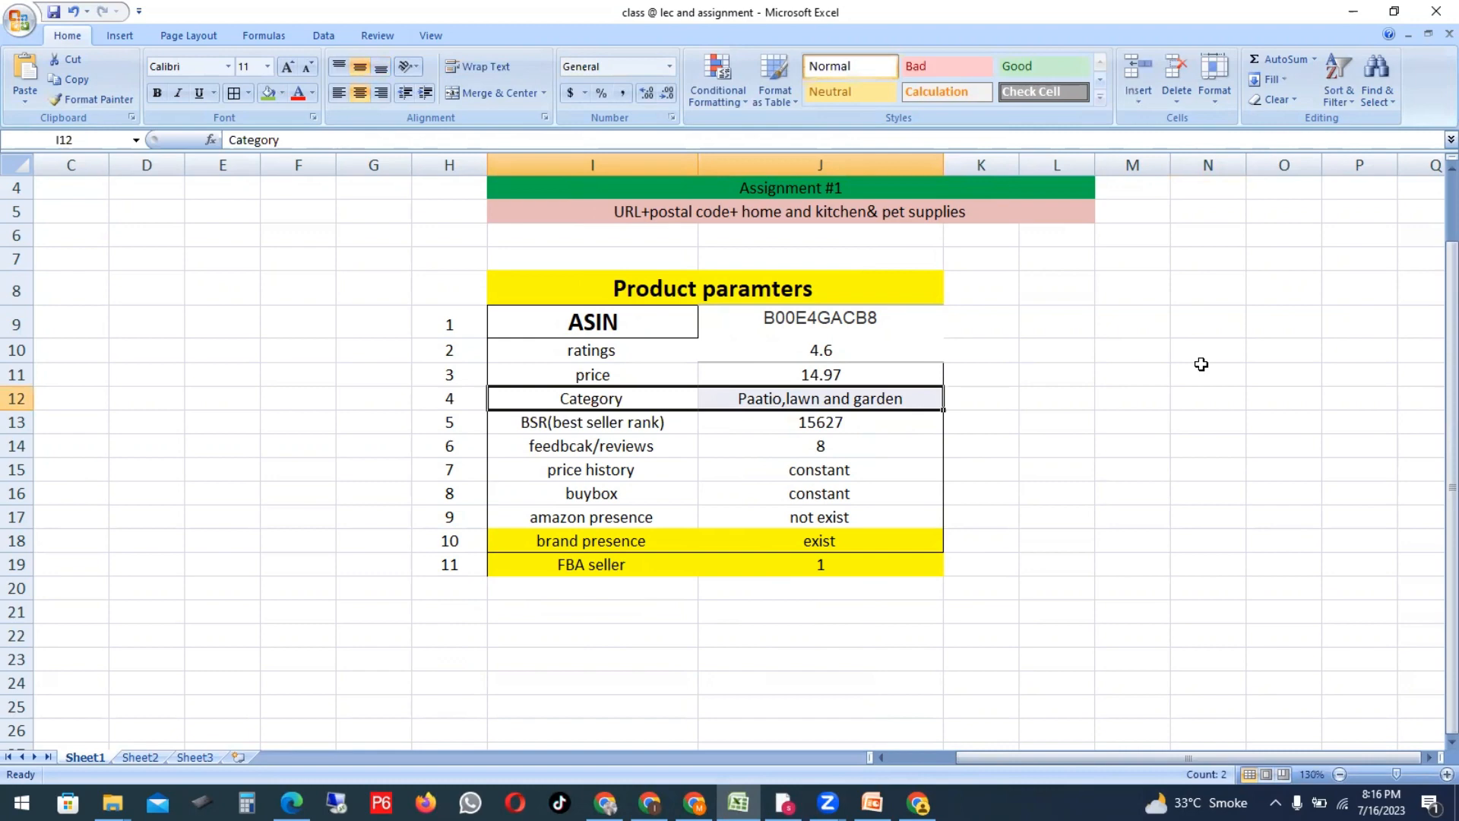
click(1183, 417)
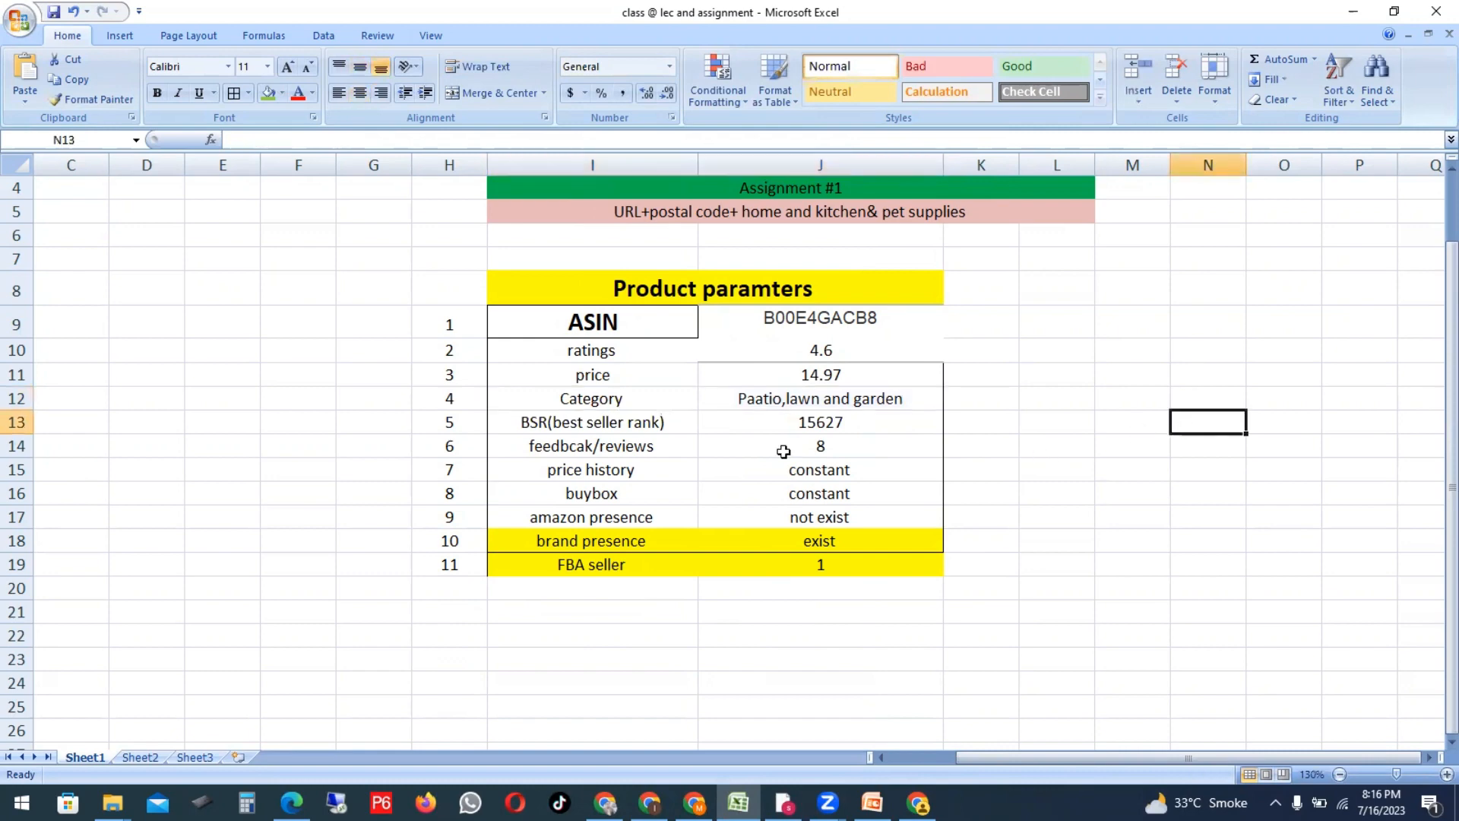
Step: Check the TERRO product's Best Sellers Rank on Amazon and set the BSR value in J13 to 1
click(646, 426)
drag(758, 428, 817, 427)
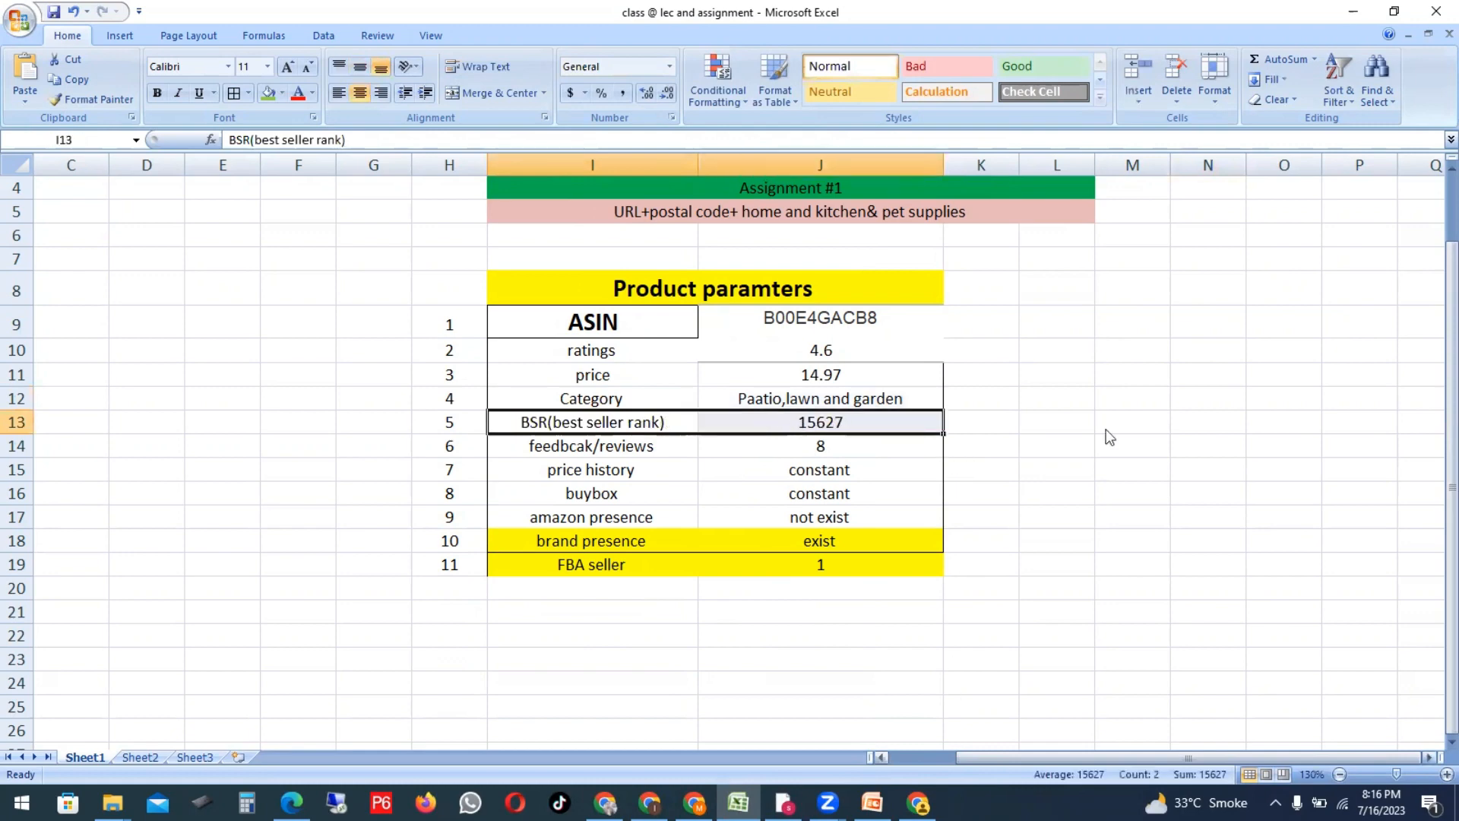
key(alt+Tab)
drag(89, 515, 173, 516)
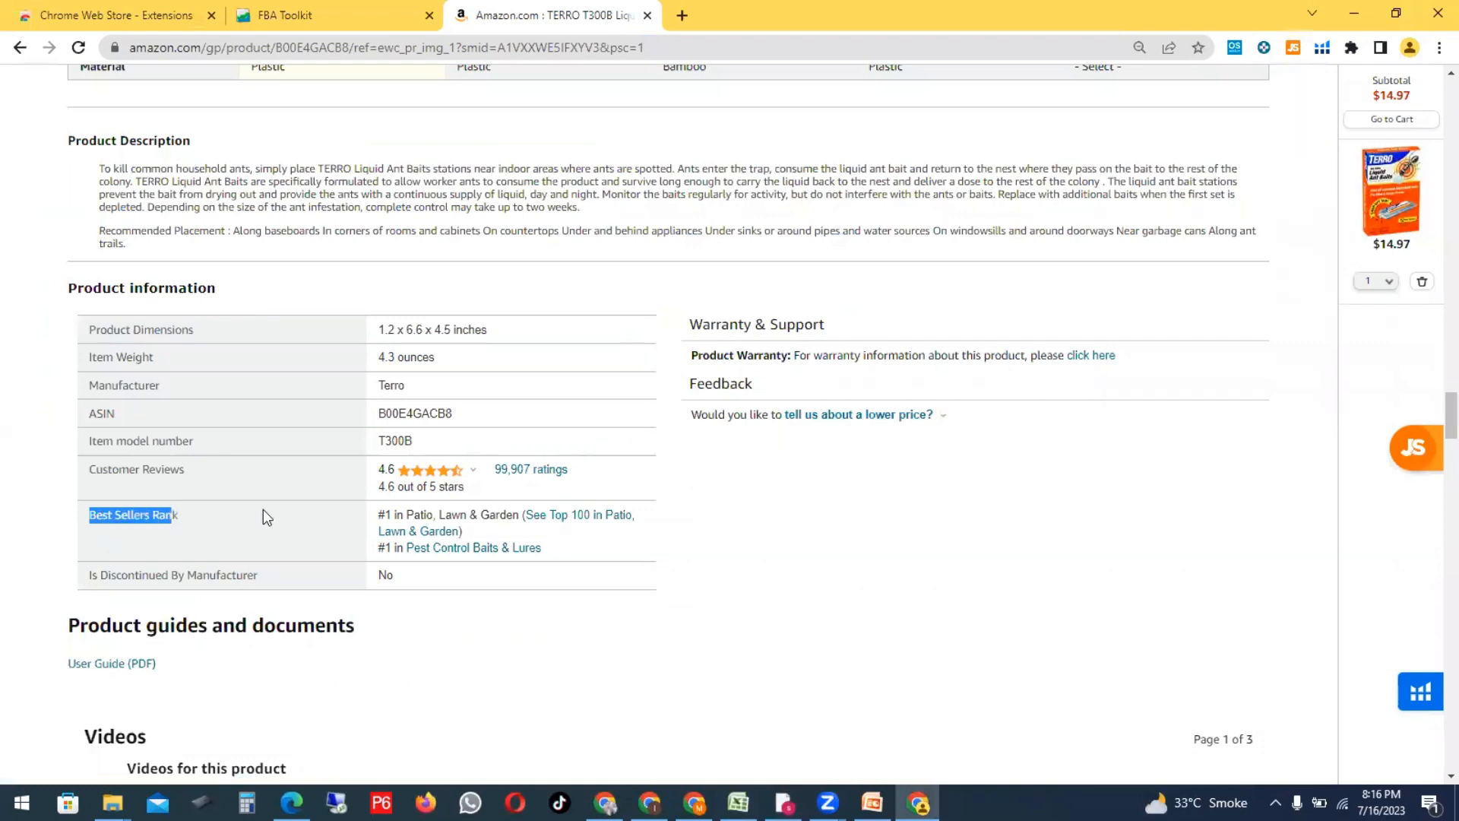
drag(378, 515, 573, 522)
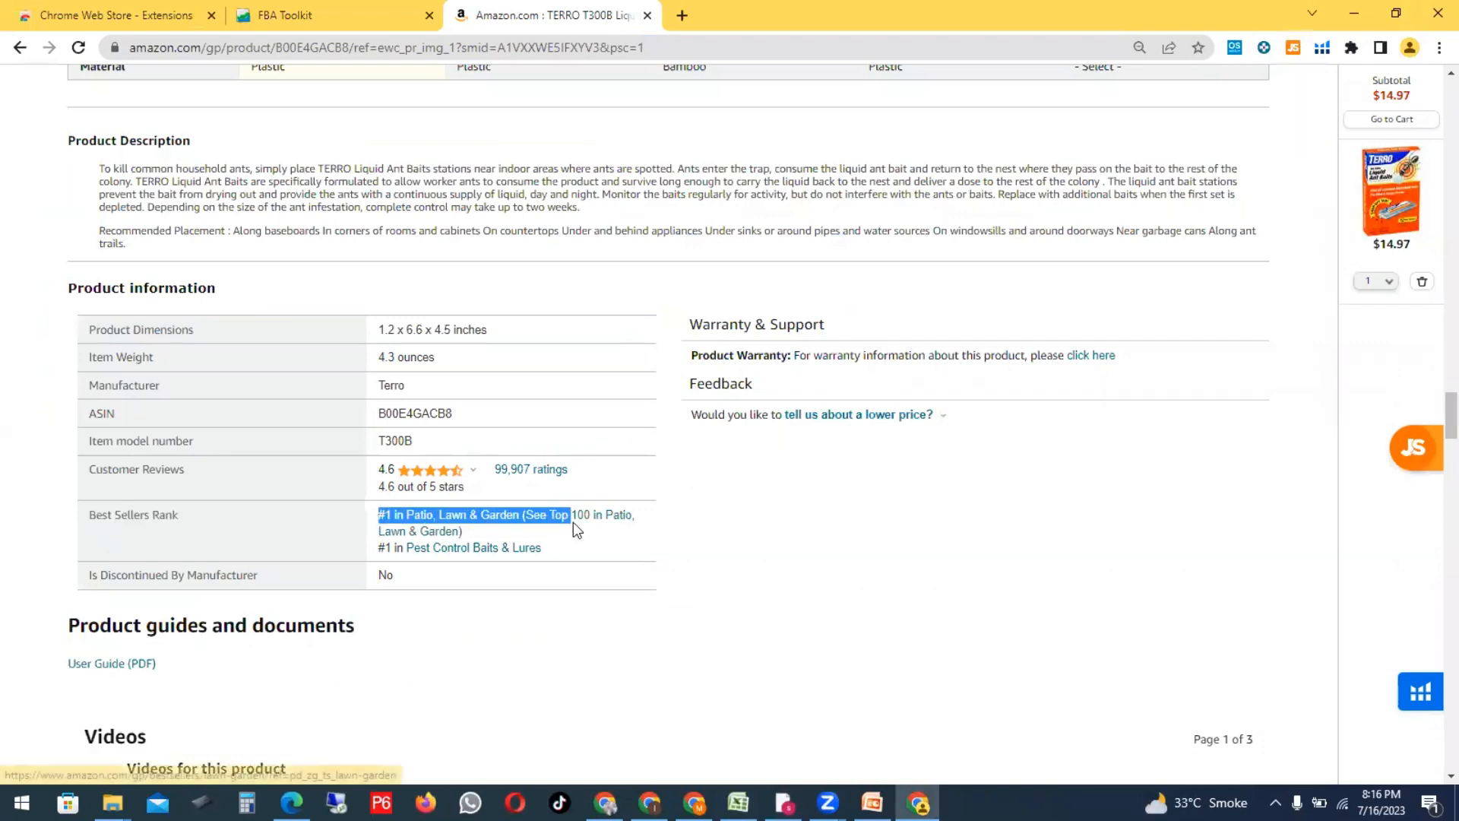
drag(378, 515, 392, 518)
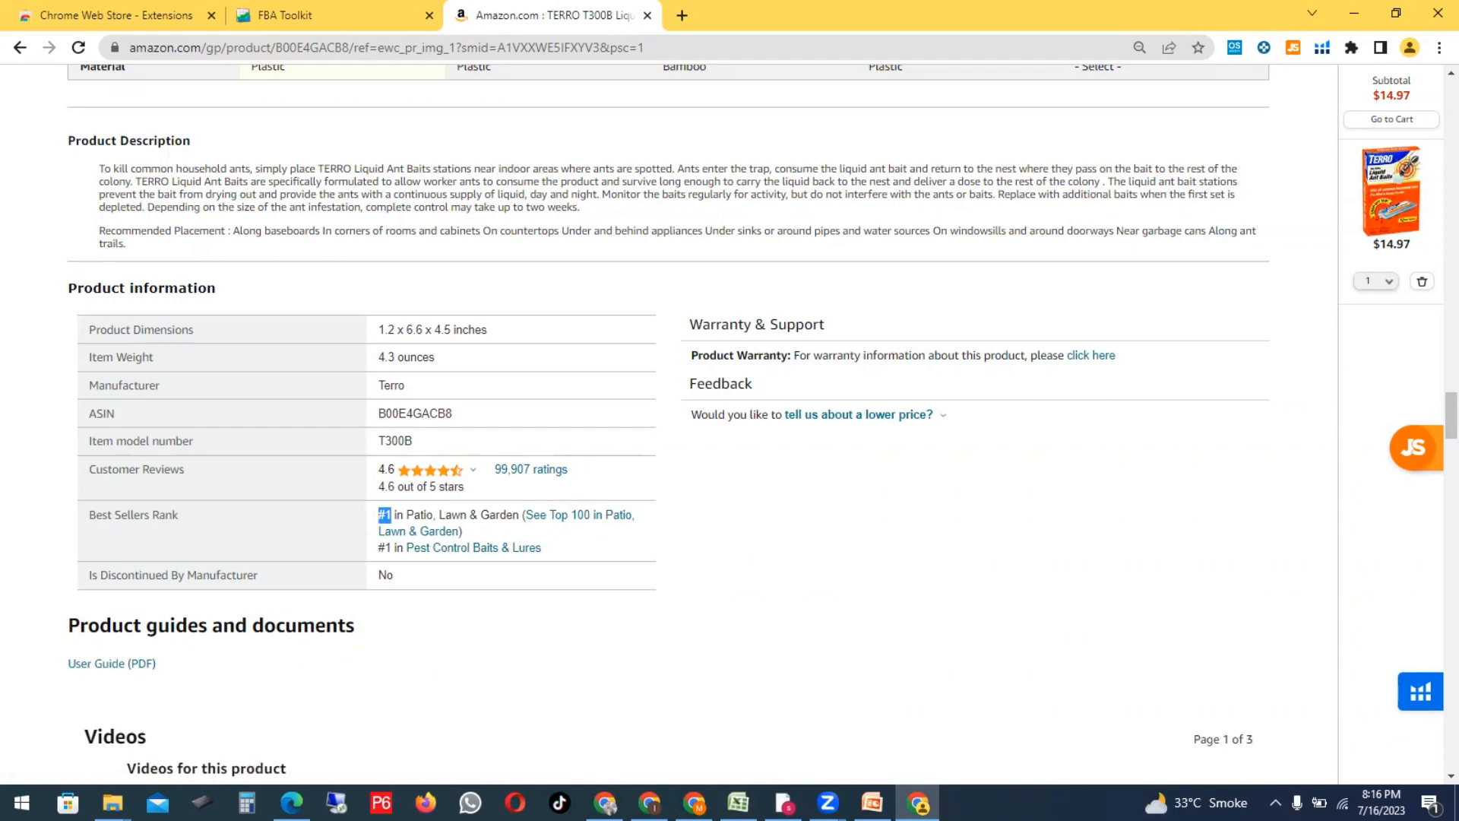
key(alt+Tab)
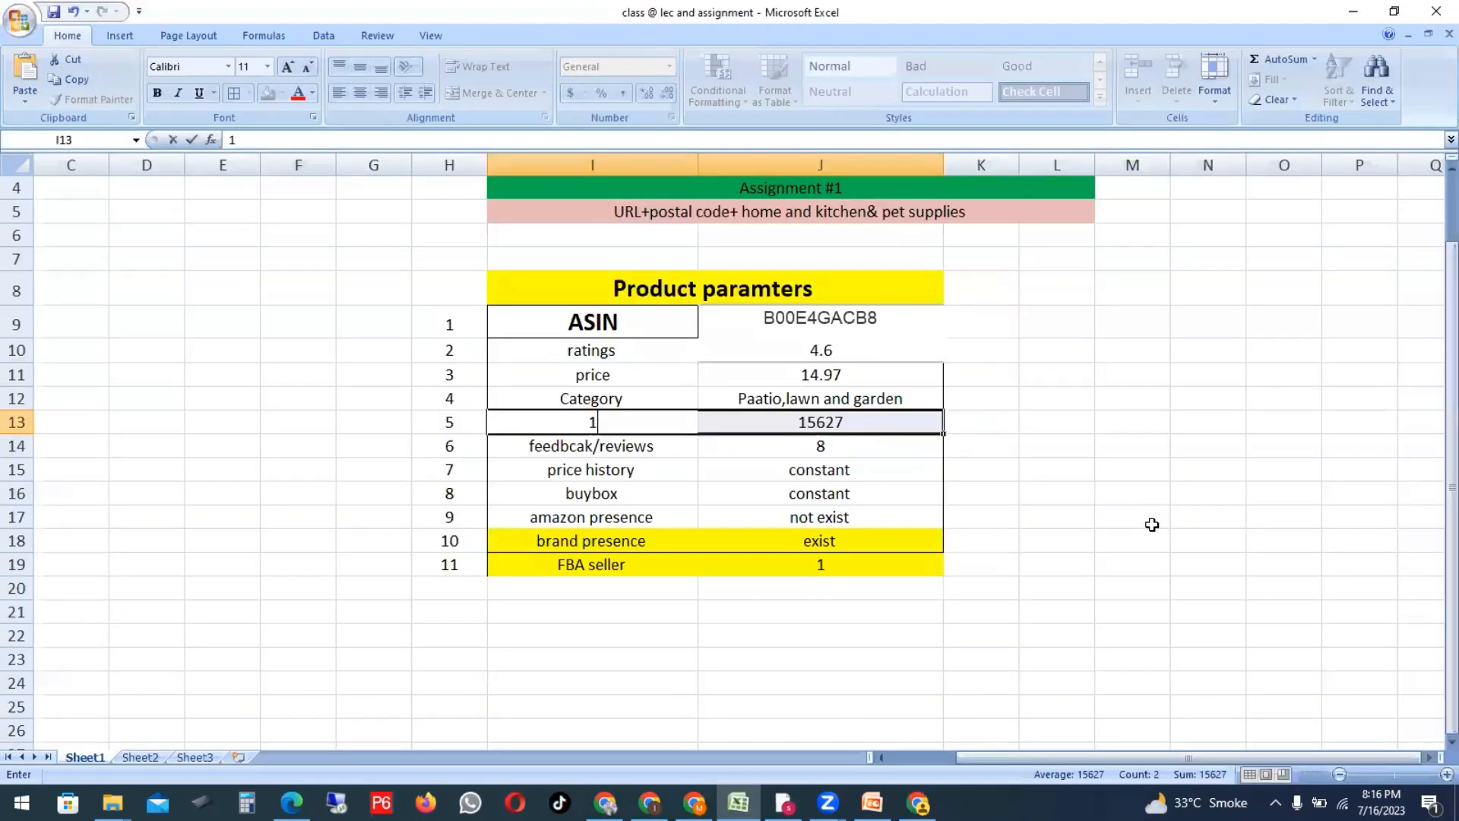
key(Escape)
click(1152, 524)
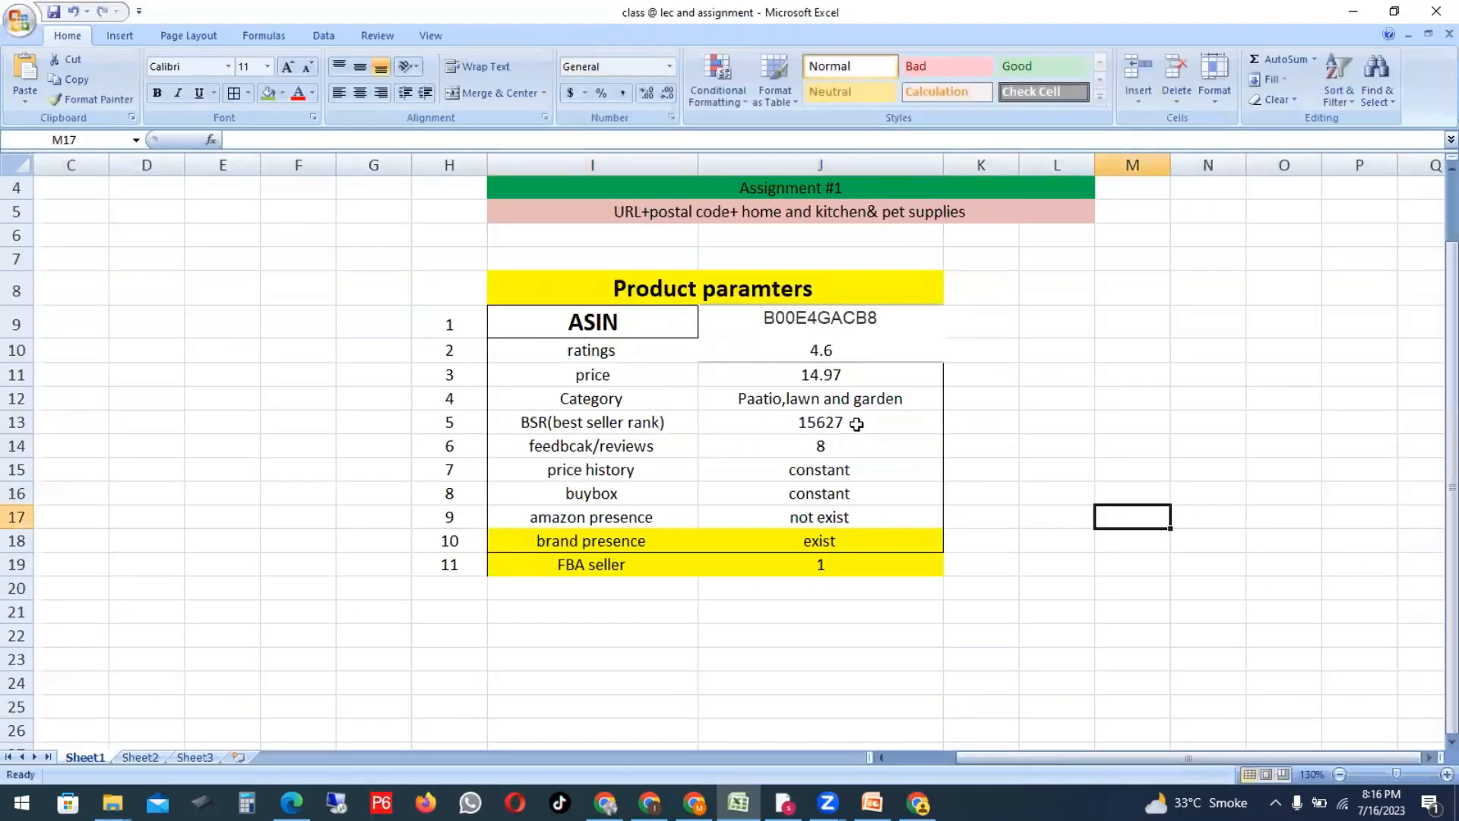
click(856, 423)
text(1)
click(1128, 517)
Step: Check the TERRO product's number of ratings on Amazon and set the feedback/reviews value in J14 to 99907
drag(589, 448, 875, 450)
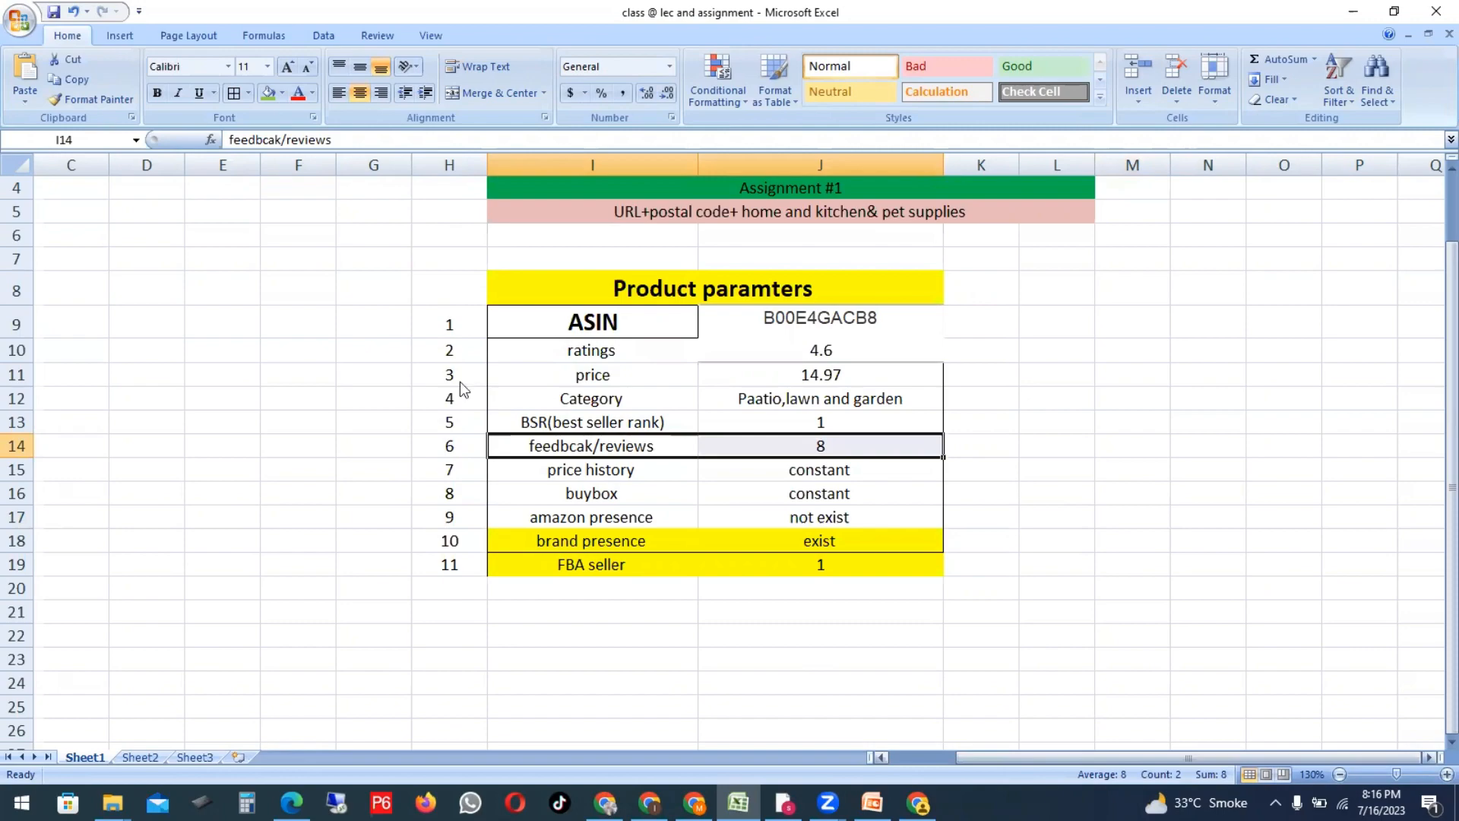
key(alt+Tab)
drag(1430, 400, 1430, 129)
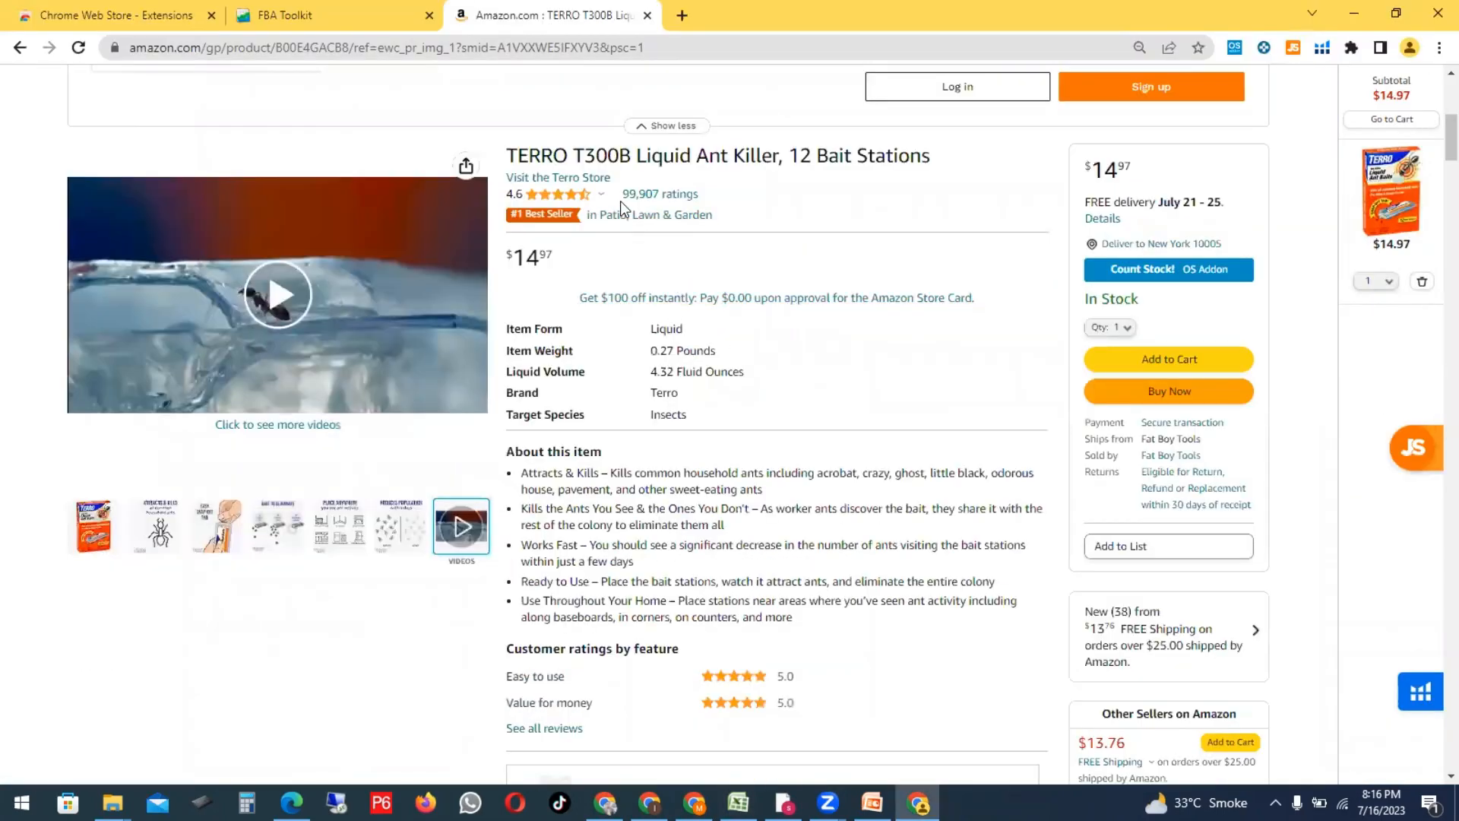
drag(620, 195, 728, 196)
key(alt+Tab)
text(99907)
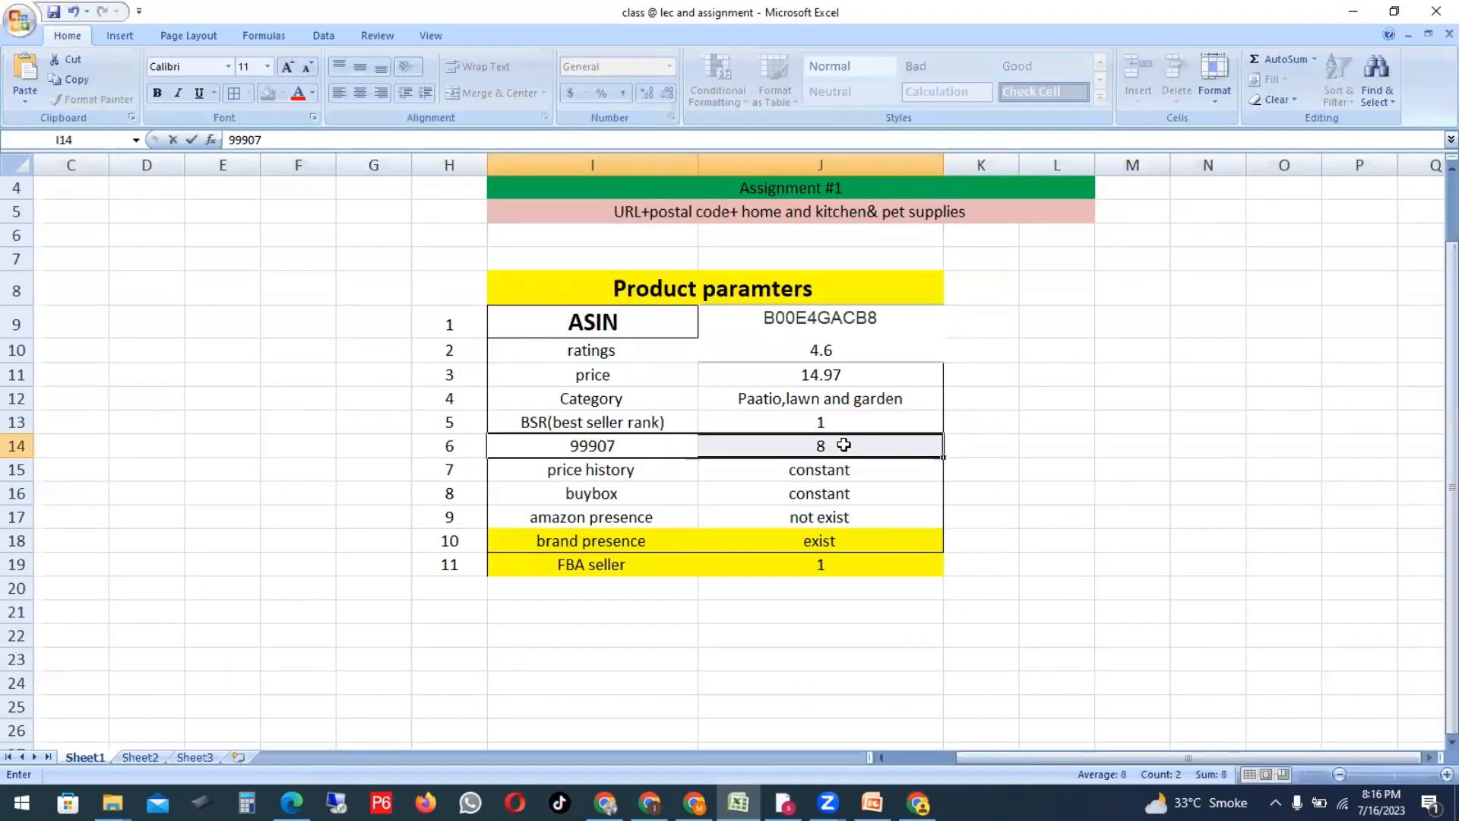
key(Escape)
click(842, 445)
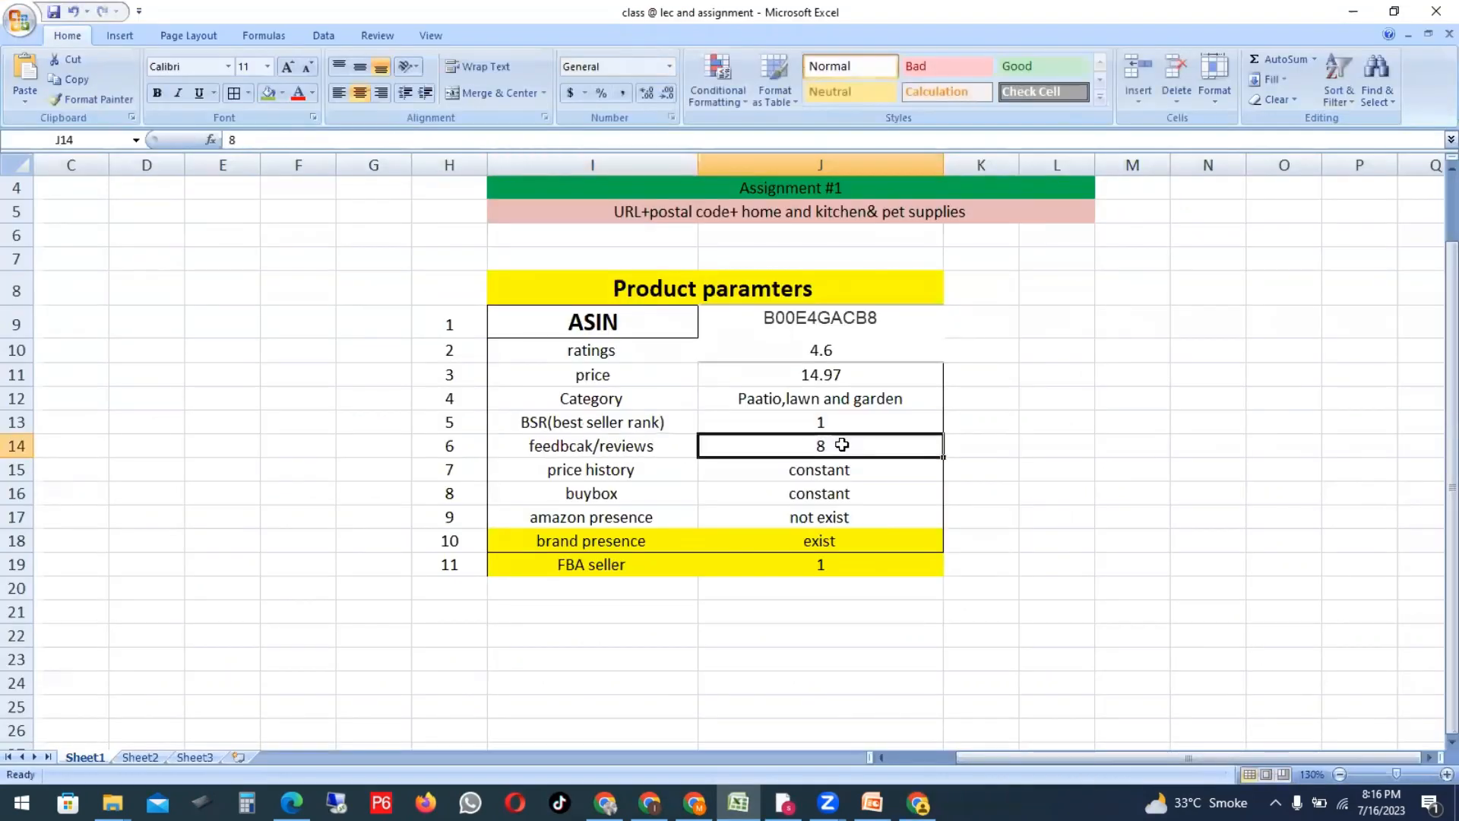
text(99907)
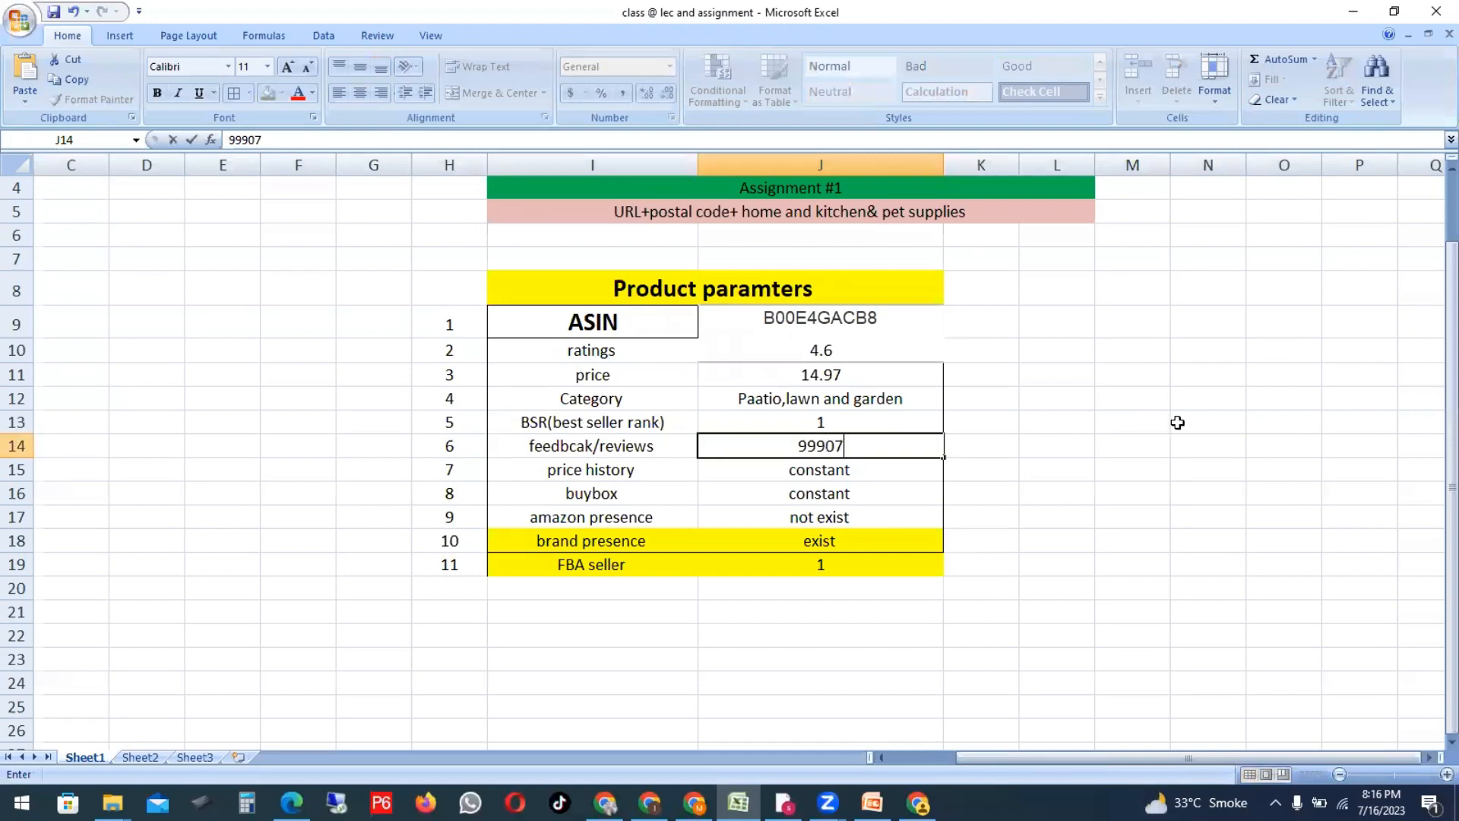
click(1177, 423)
Step: On the TERRO Amazon page, limit the Keepa price history chart to the New price series over the Month range
drag(618, 467, 760, 467)
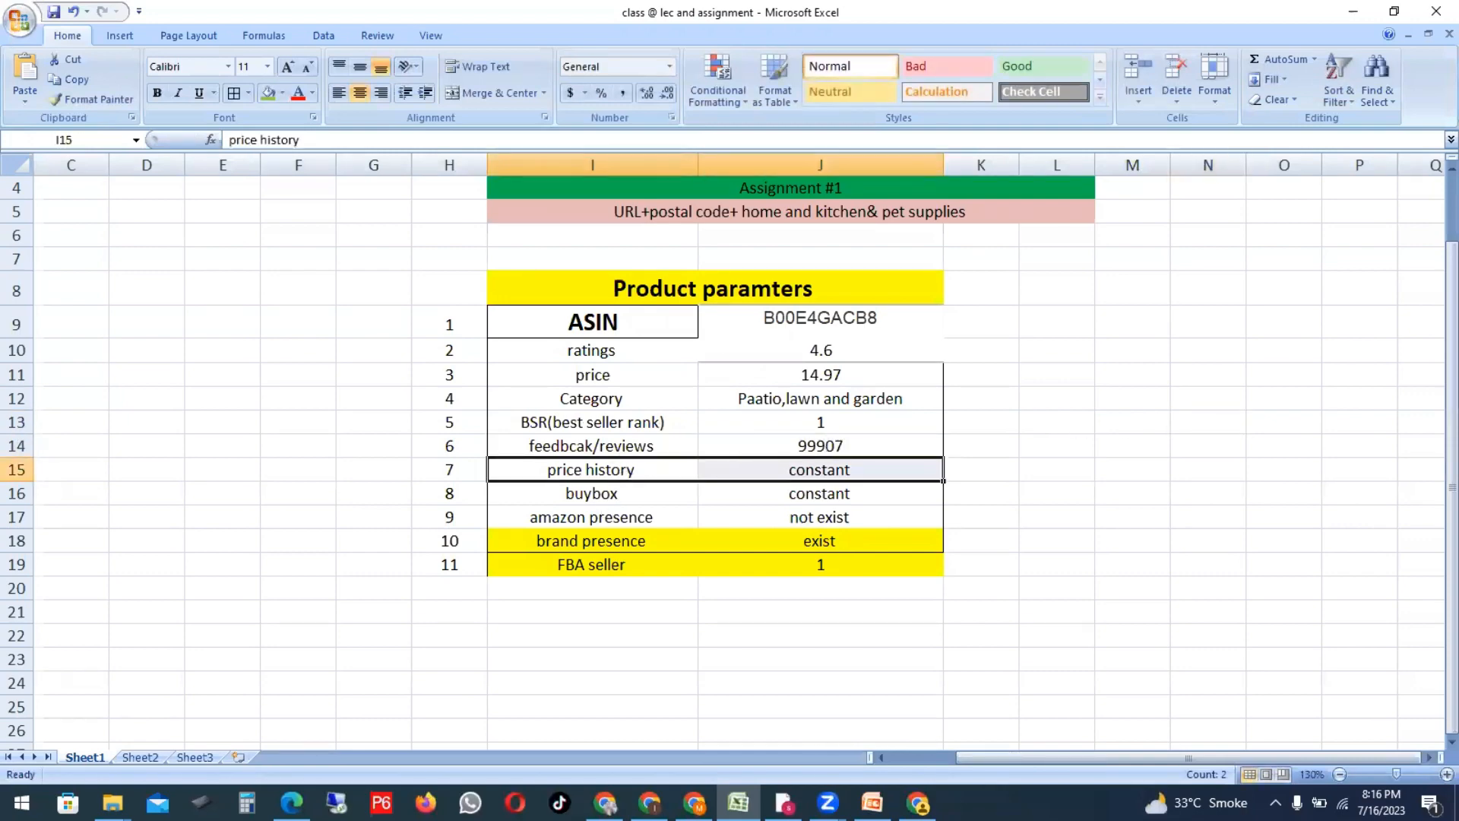
click(918, 802)
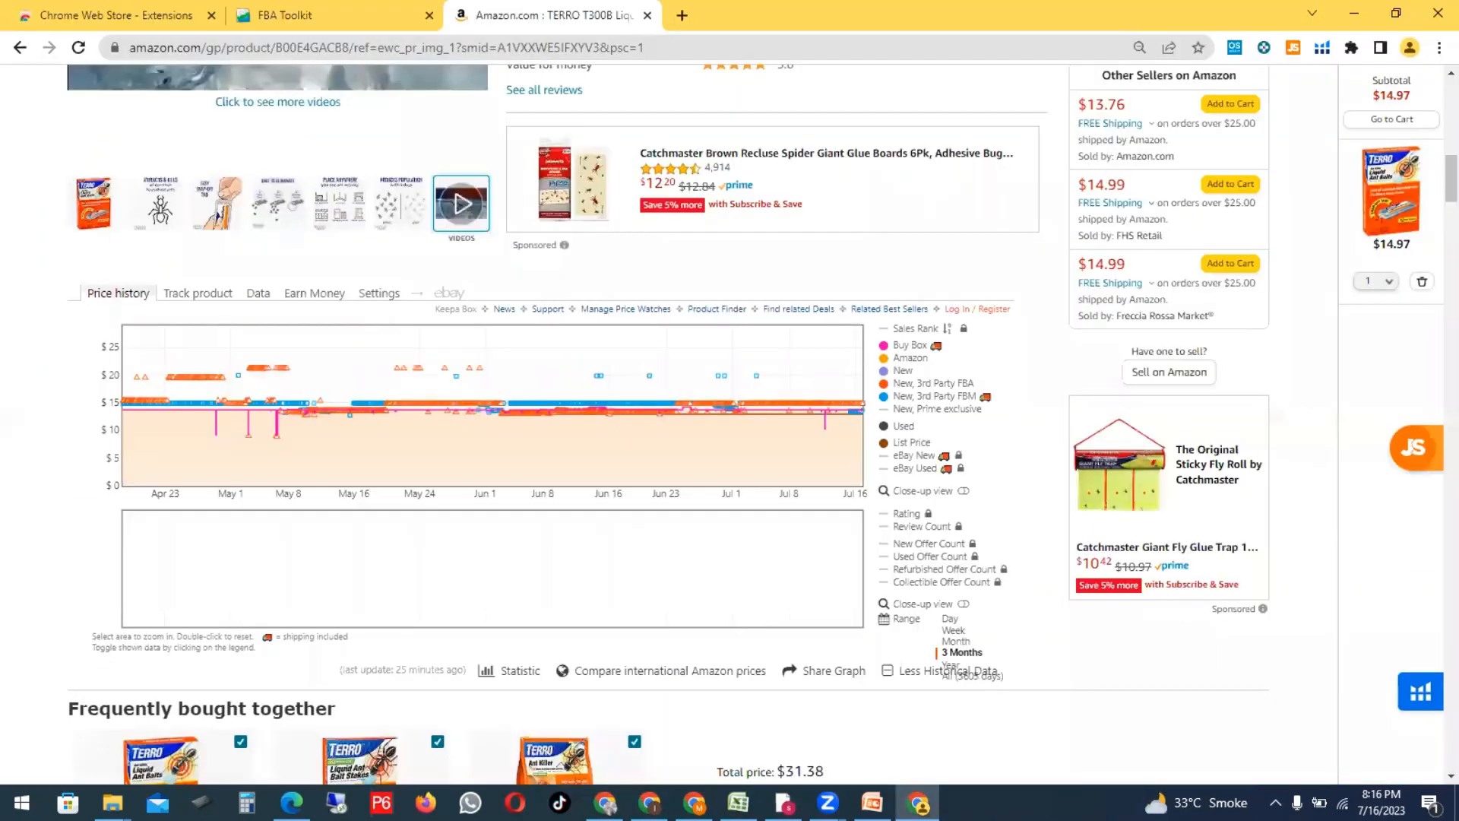
click(890, 344)
click(882, 371)
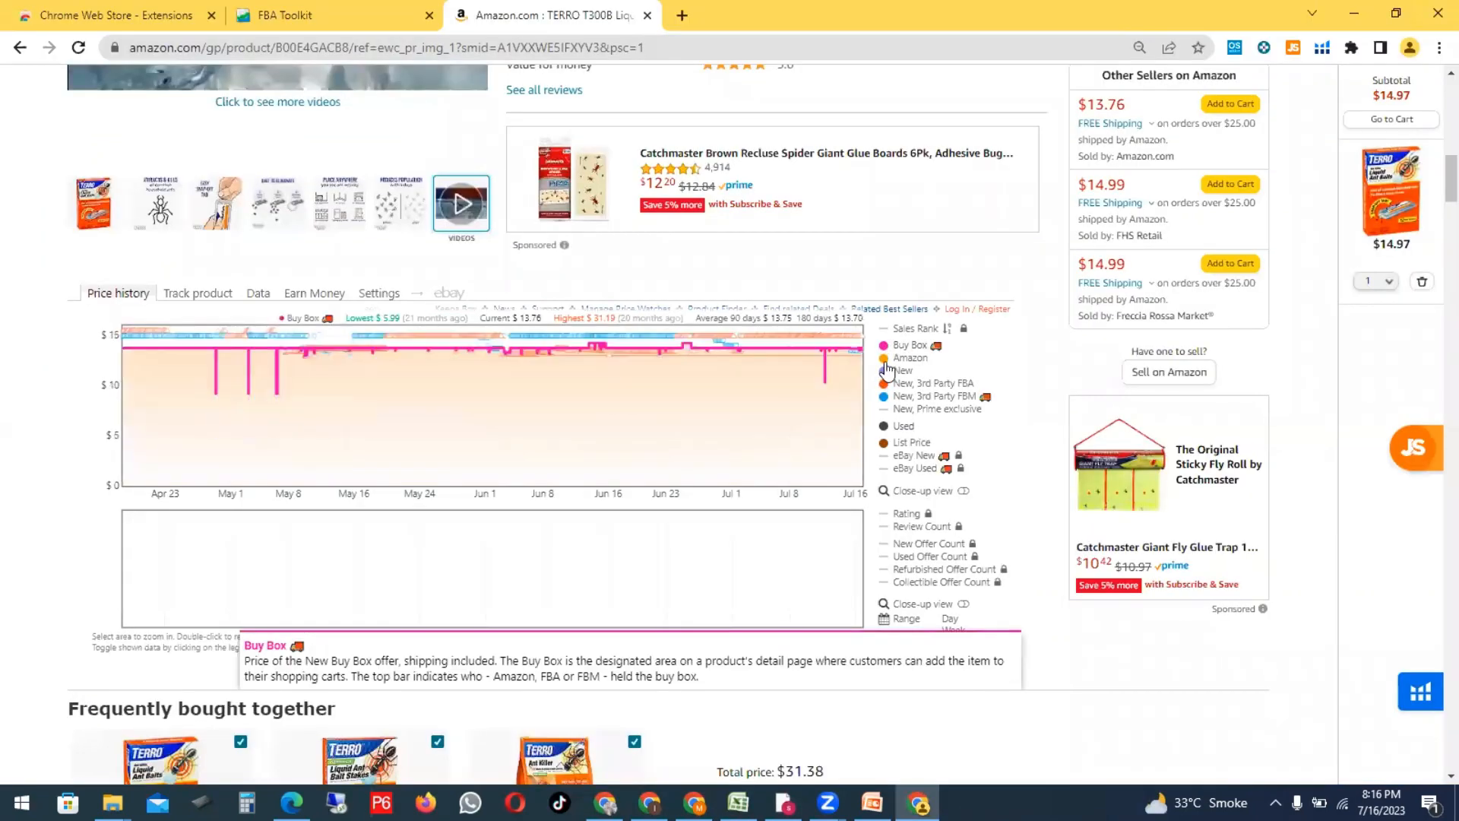
click(884, 360)
click(885, 397)
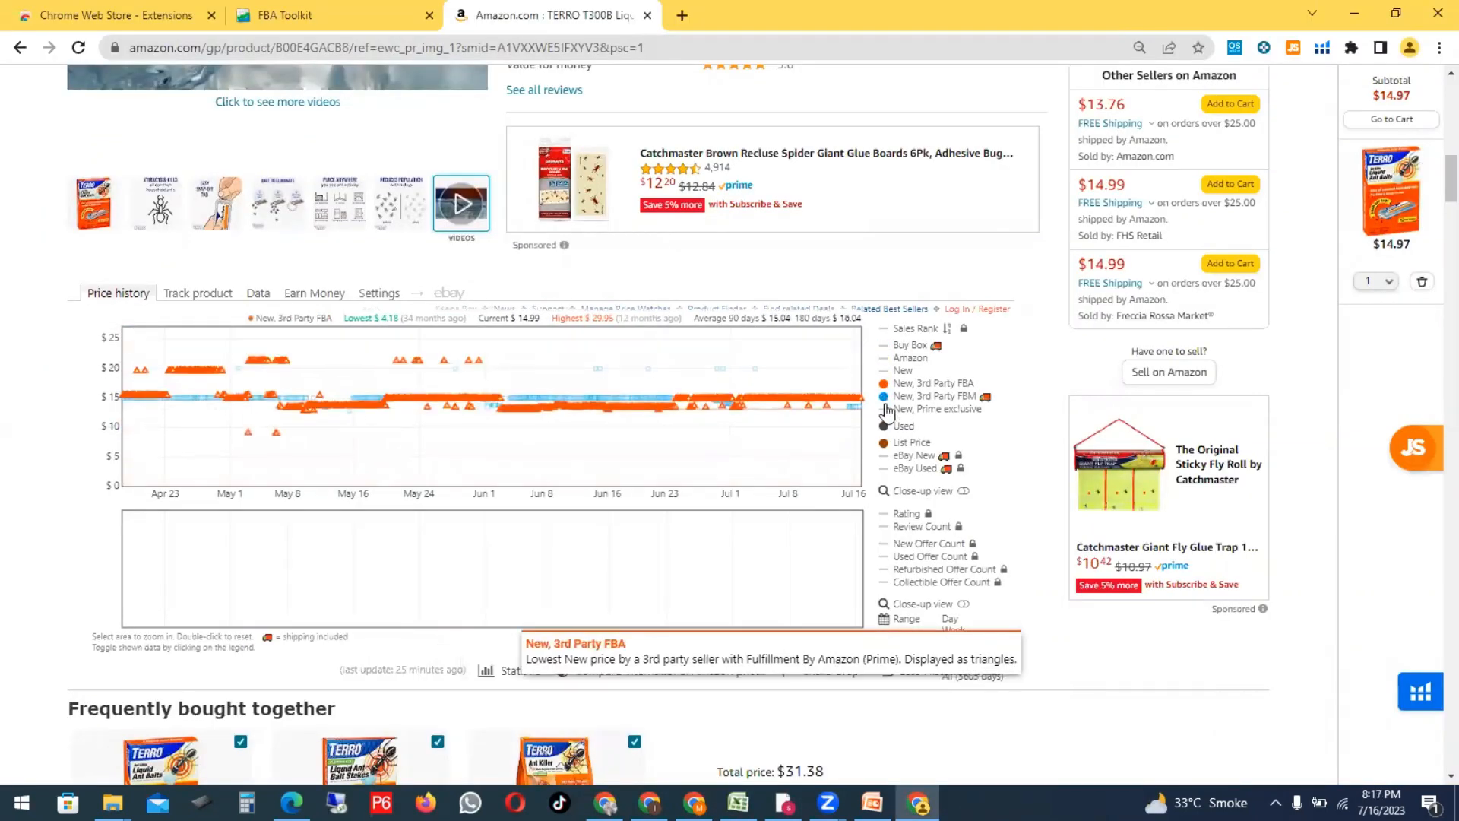
click(883, 383)
click(883, 426)
click(883, 445)
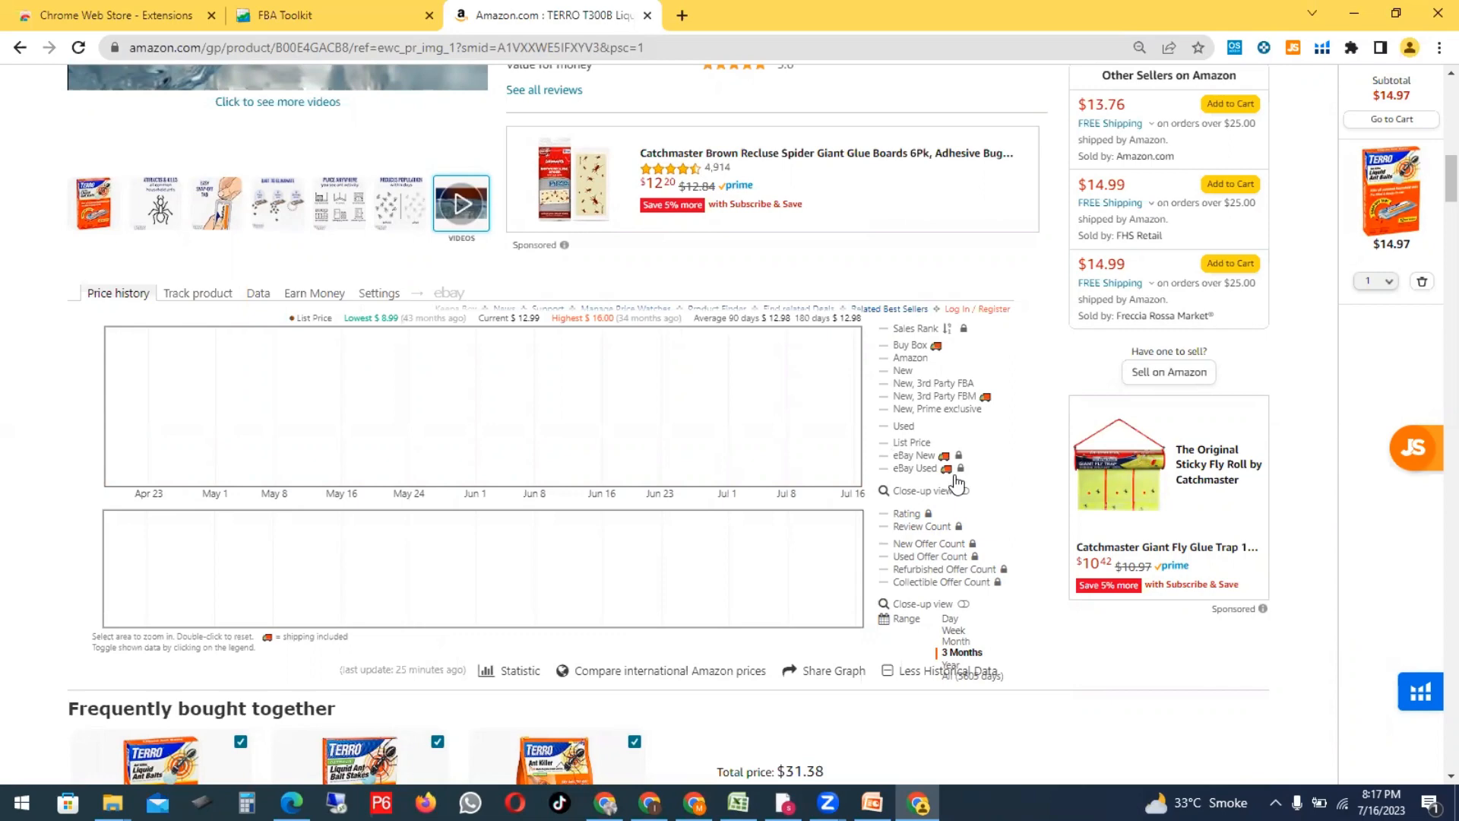
click(887, 373)
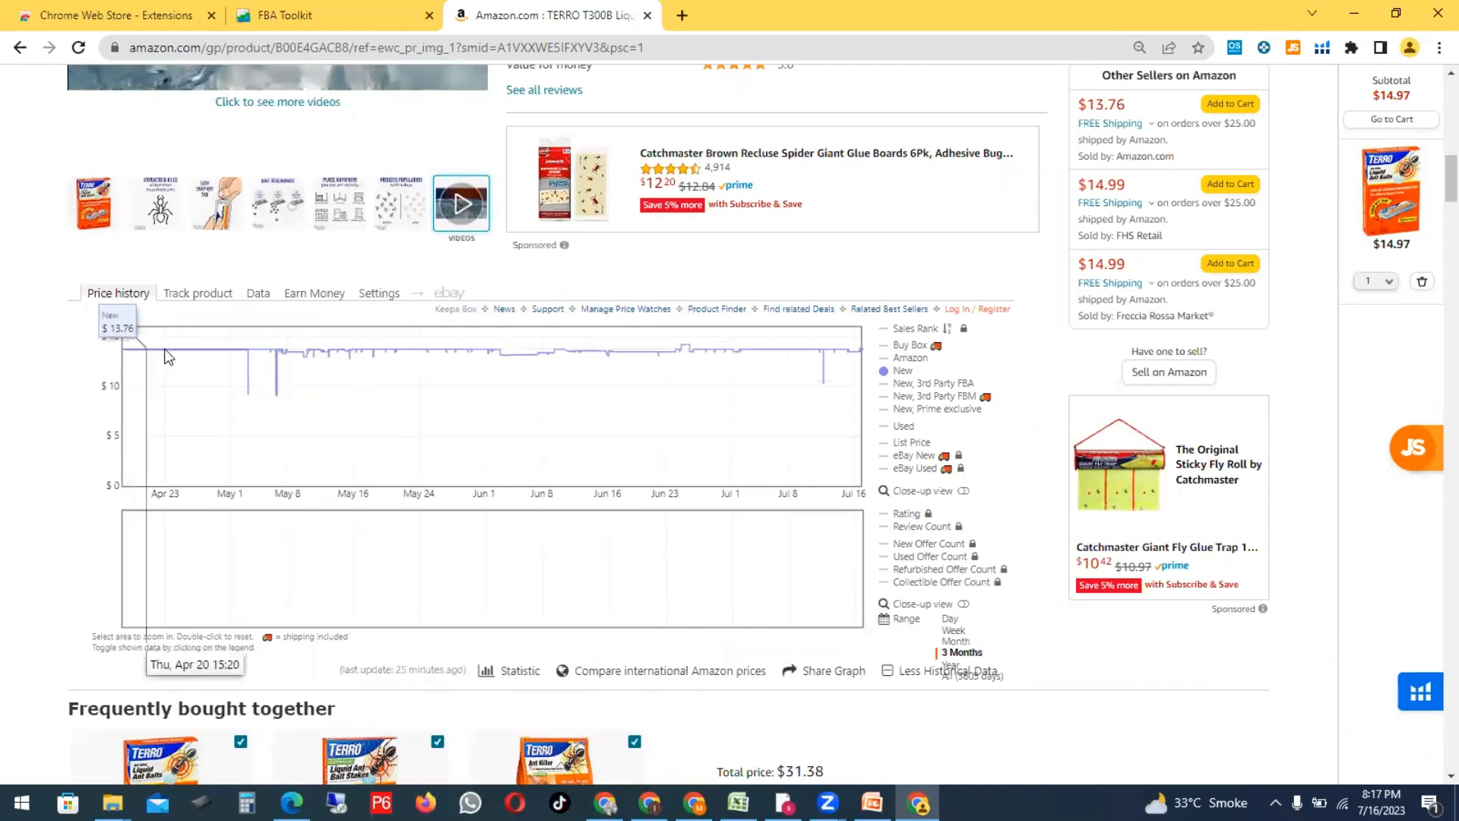
click(955, 640)
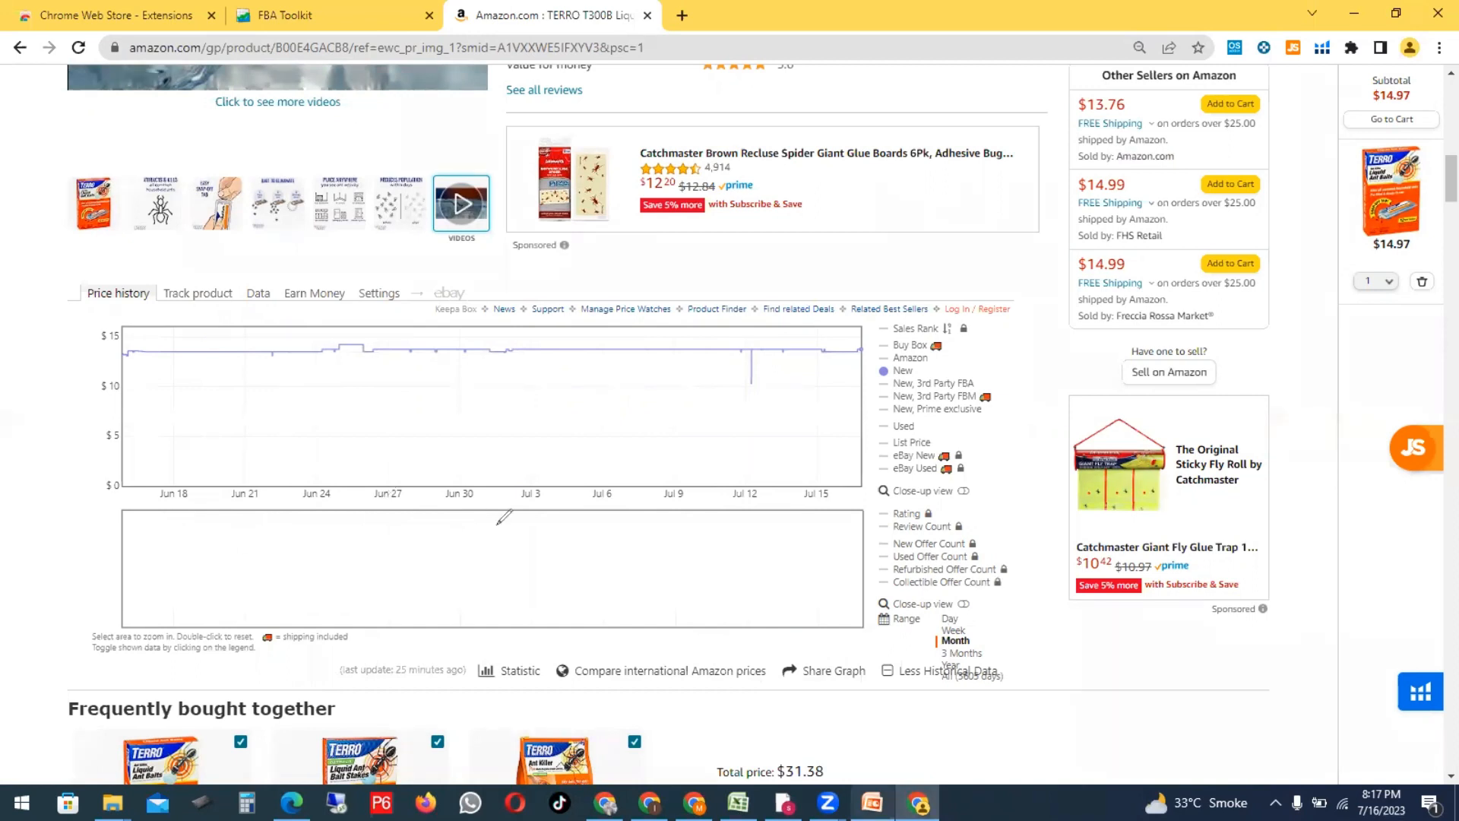
Step: Annotate the price history chart with a horizontal arrow labelled "Time" and check marks above the date axis
mouse_move(342, 522)
mouse_down()
mouse_move(638, 524)
mouse_move(606, 577)
mouse_up()
mouse_move(405, 608)
mouse_down()
mouse_move(415, 531)
mouse_move(423, 597)
mouse_move(506, 600)
mouse_move(547, 563)
mouse_move(530, 593)
mouse_move(560, 600)
mouse_up()
click(419, 552)
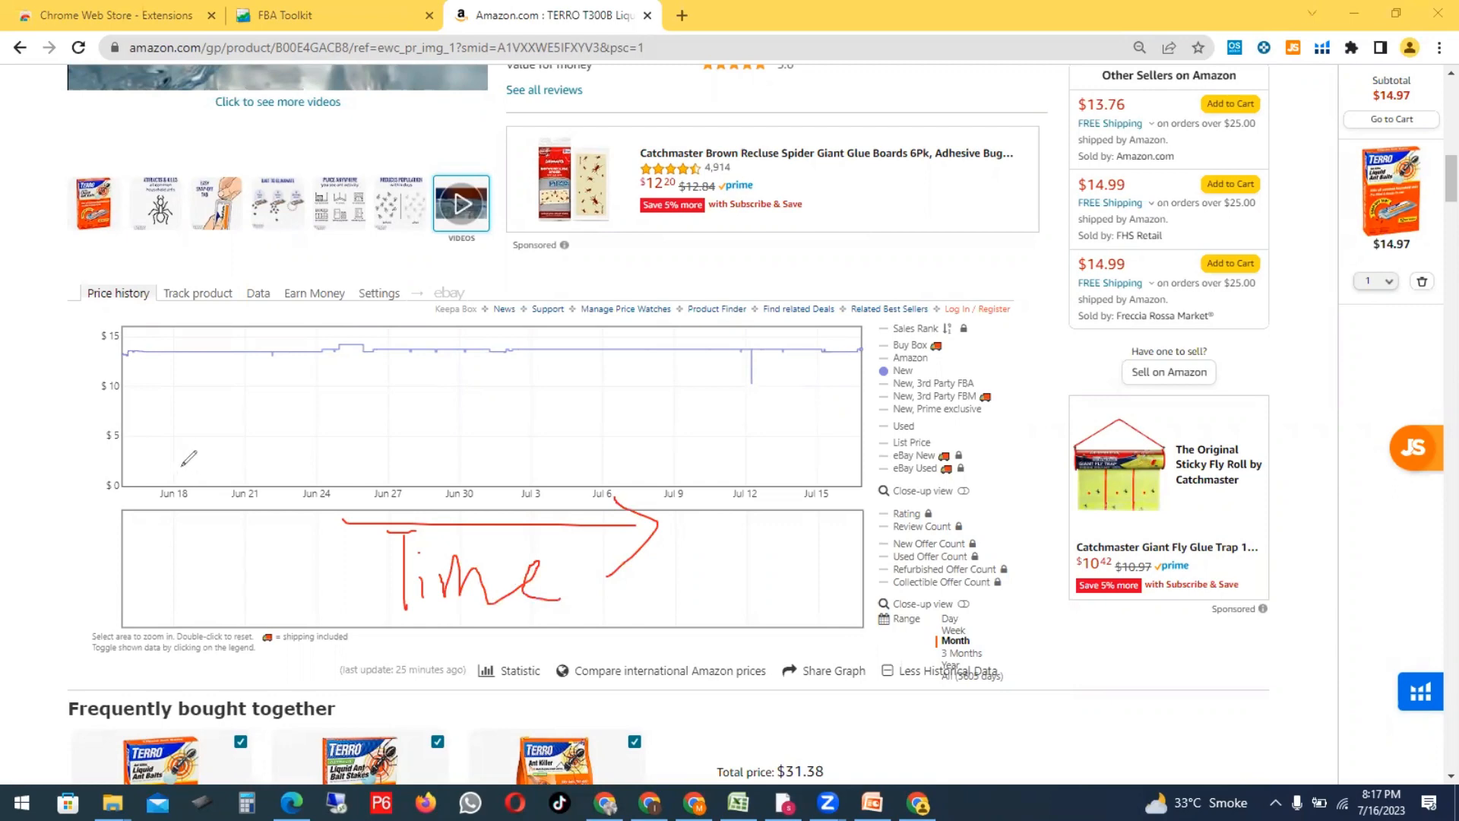
mouse_move(202, 482)
mouse_down()
mouse_move(250, 409)
mouse_move(266, 484)
mouse_move(307, 424)
mouse_up()
drag(372, 466, 472, 400)
drag(500, 481, 580, 398)
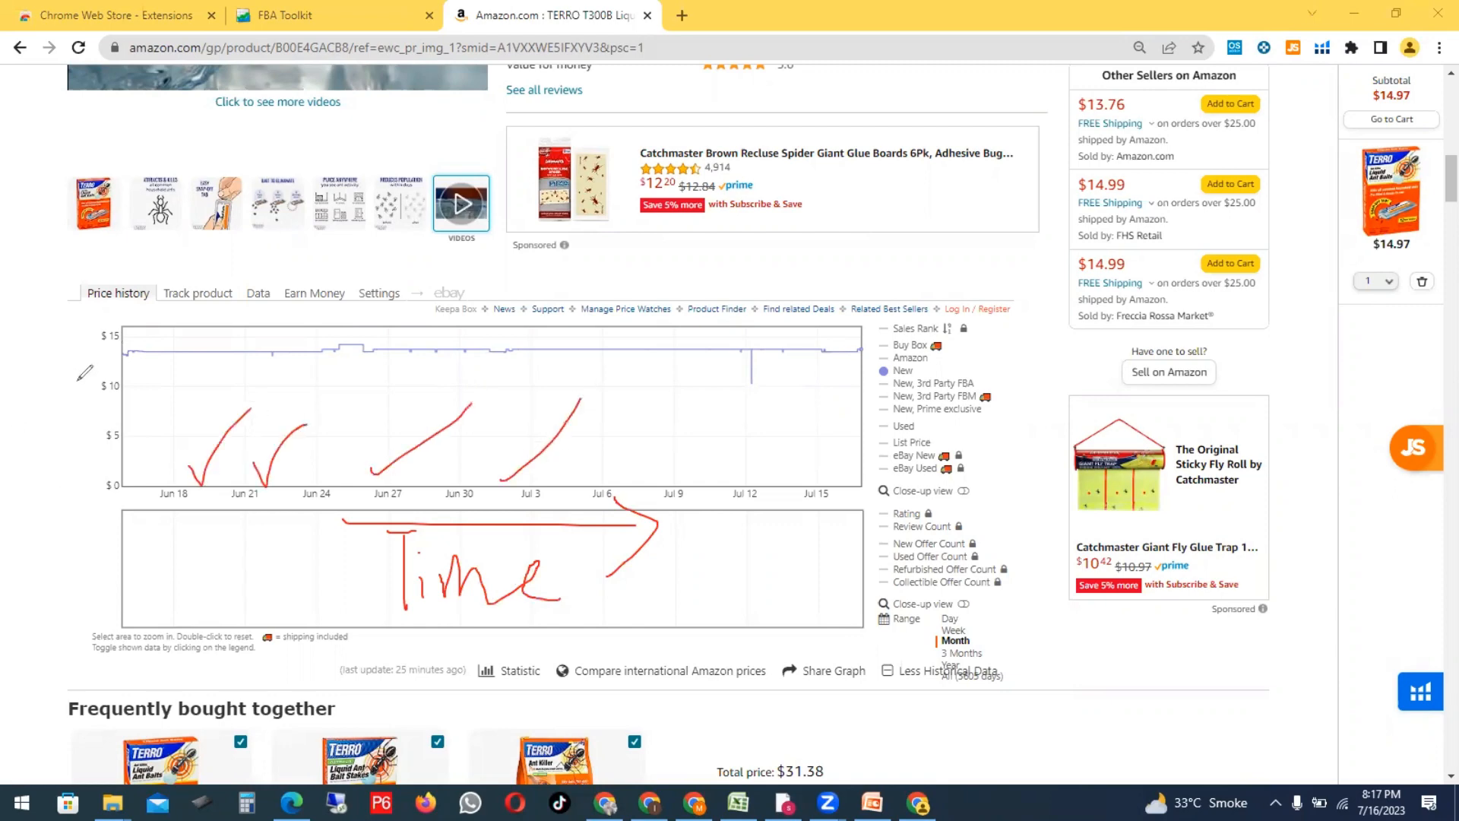
Step: Annotate the price axis with an upward arrow and a handwritten price label, circle its values and trace the price line
drag(78, 378, 93, 526)
mouse_move(63, 414)
mouse_down()
mouse_move(88, 319)
mouse_move(116, 397)
mouse_up()
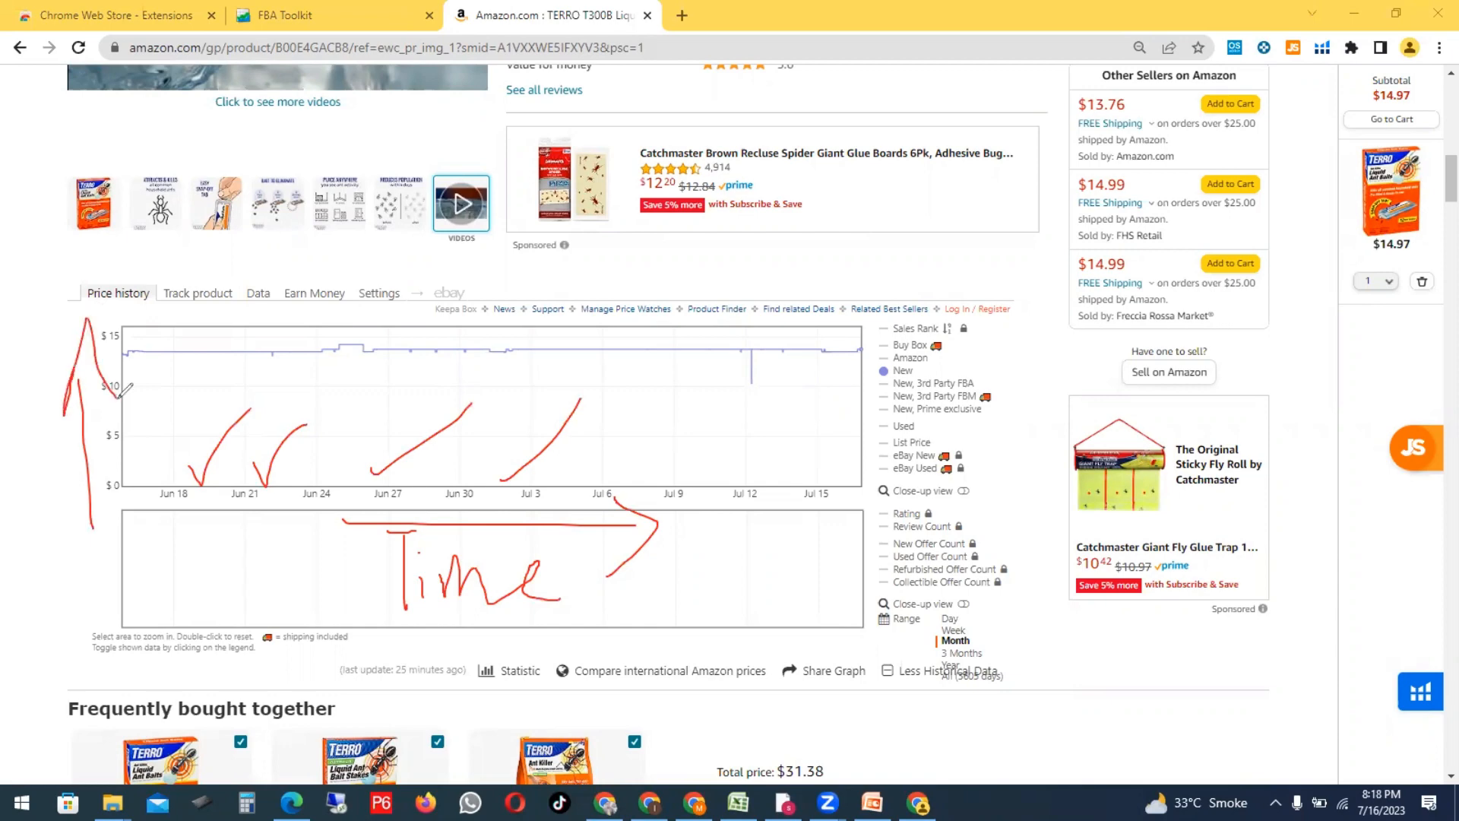
mouse_move(7, 340)
mouse_down()
mouse_move(16, 368)
mouse_move(25, 352)
mouse_move(60, 363)
mouse_move(34, 343)
mouse_move(111, 366)
mouse_up()
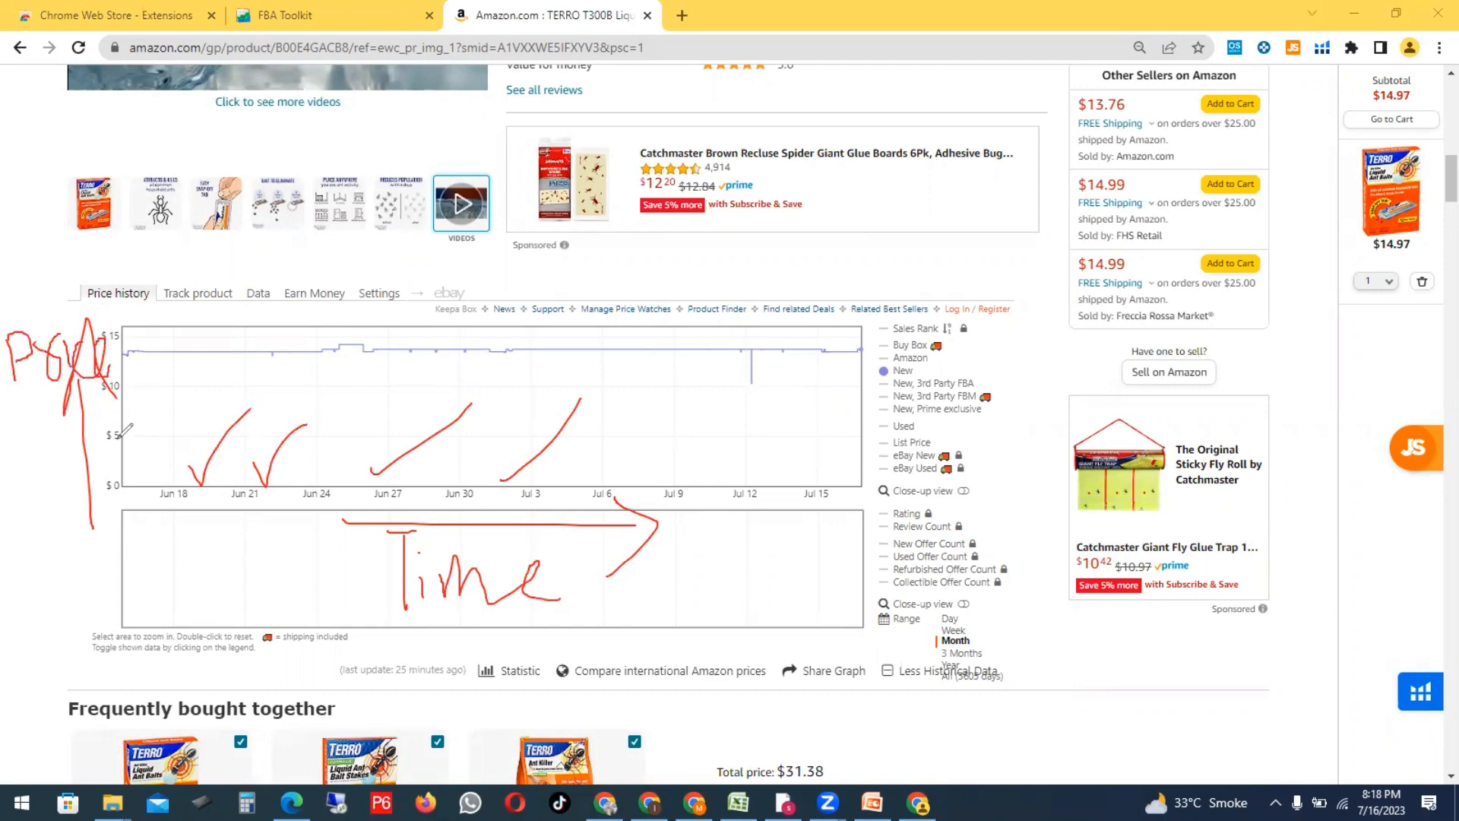
mouse_move(102, 429)
mouse_down()
mouse_move(128, 453)
mouse_move(107, 416)
mouse_up()
drag(106, 477, 125, 440)
mouse_move(110, 314)
mouse_down()
mouse_move(131, 348)
mouse_move(114, 321)
mouse_up()
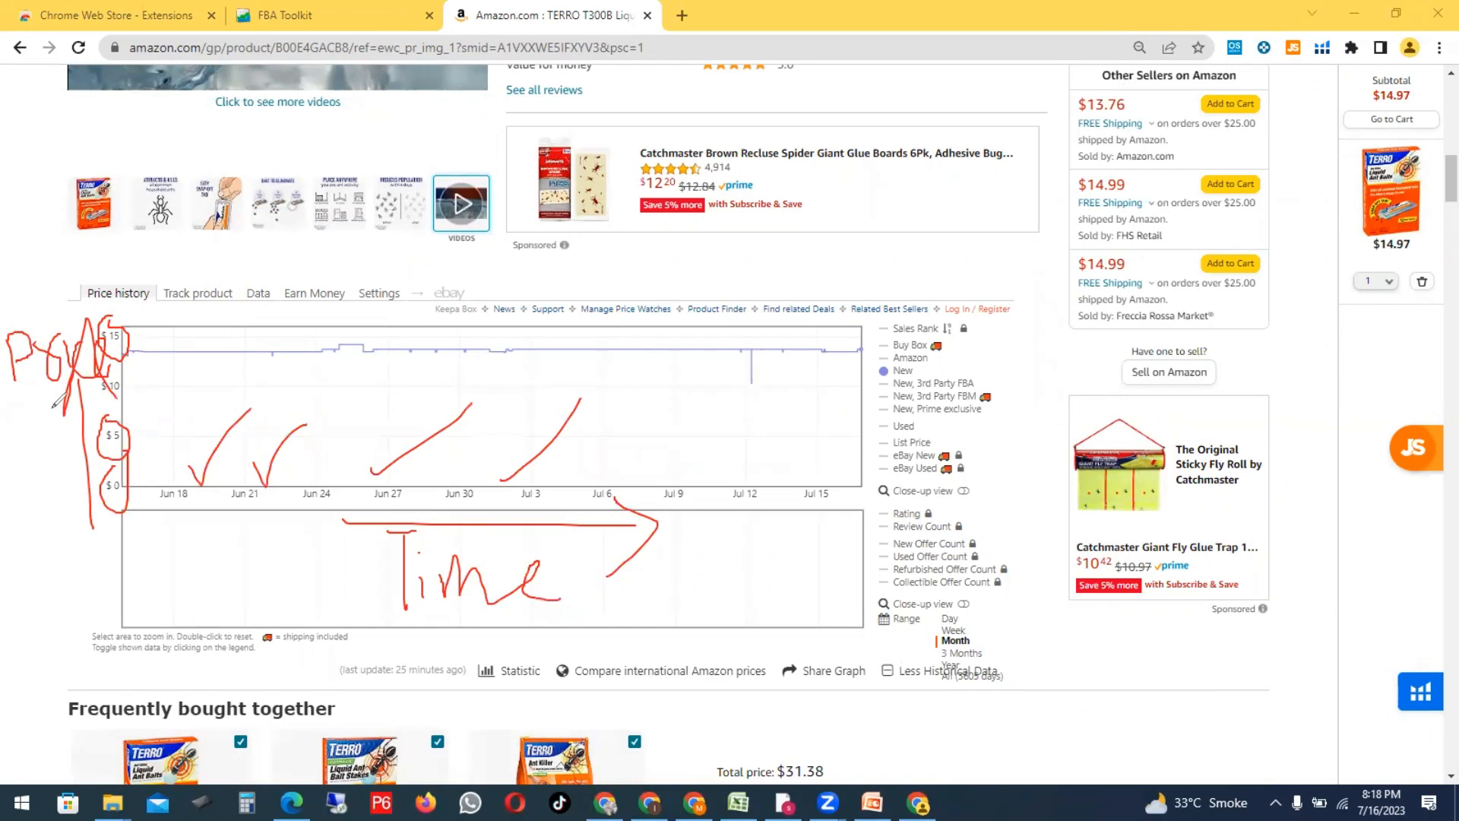
mouse_move(133, 350)
mouse_down()
mouse_move(839, 358)
mouse_move(757, 389)
mouse_move(751, 333)
mouse_move(863, 342)
mouse_up()
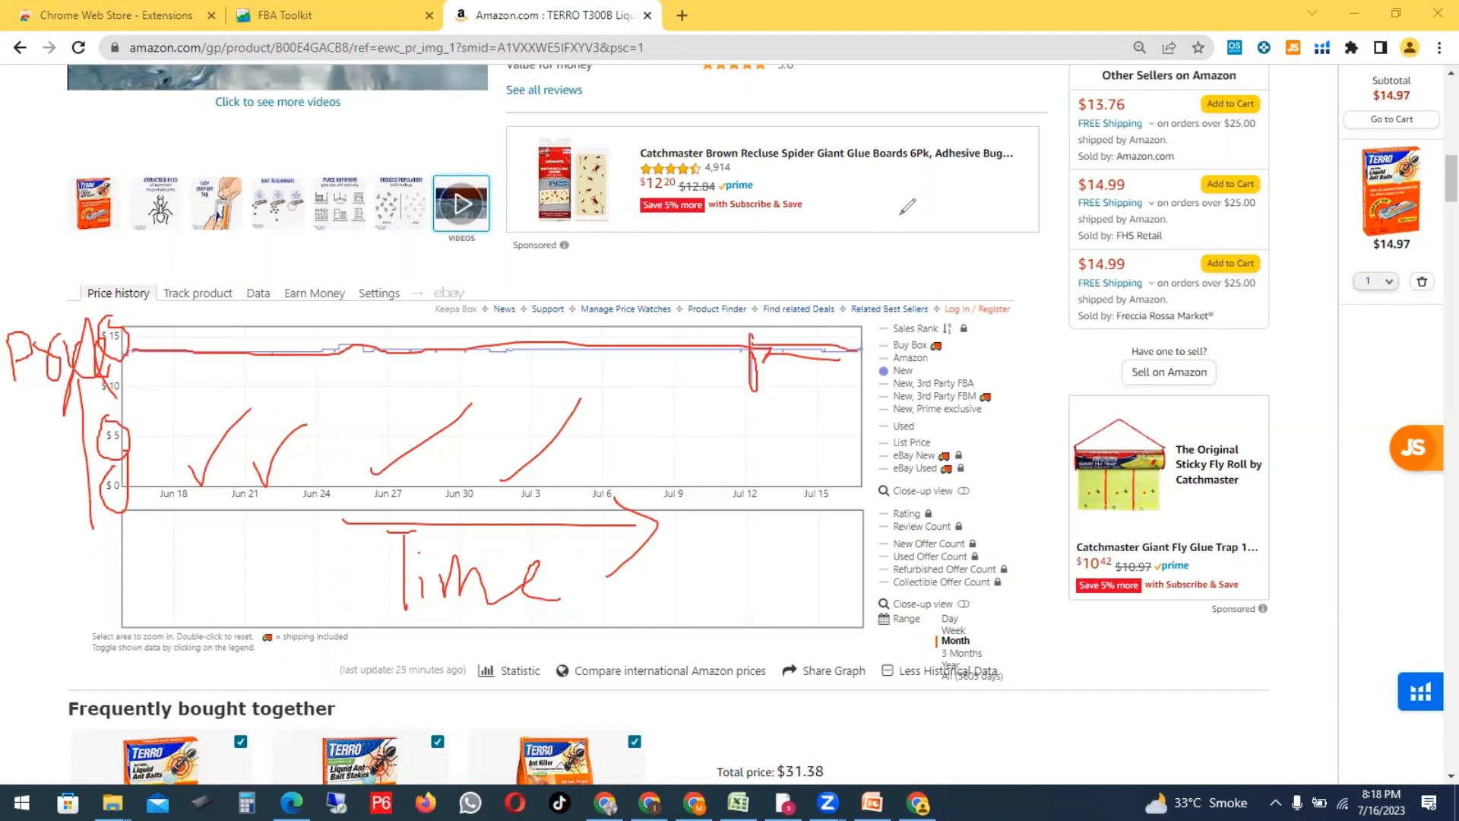
Step: Undo all the pen annotations on the price history chart
key(ctrl+z)
key(ctrl+z)
key(ctrl+z)
key(ctrl+z)
key(ctrl+z)
key(ctrl+z)
key(ctrl+z)
key(ctrl+z)
key(ctrl+z)
key(ctrl+z)
key(ctrl+z)
key(ctrl+z)
key(ctrl+z)
key(ctrl+z)
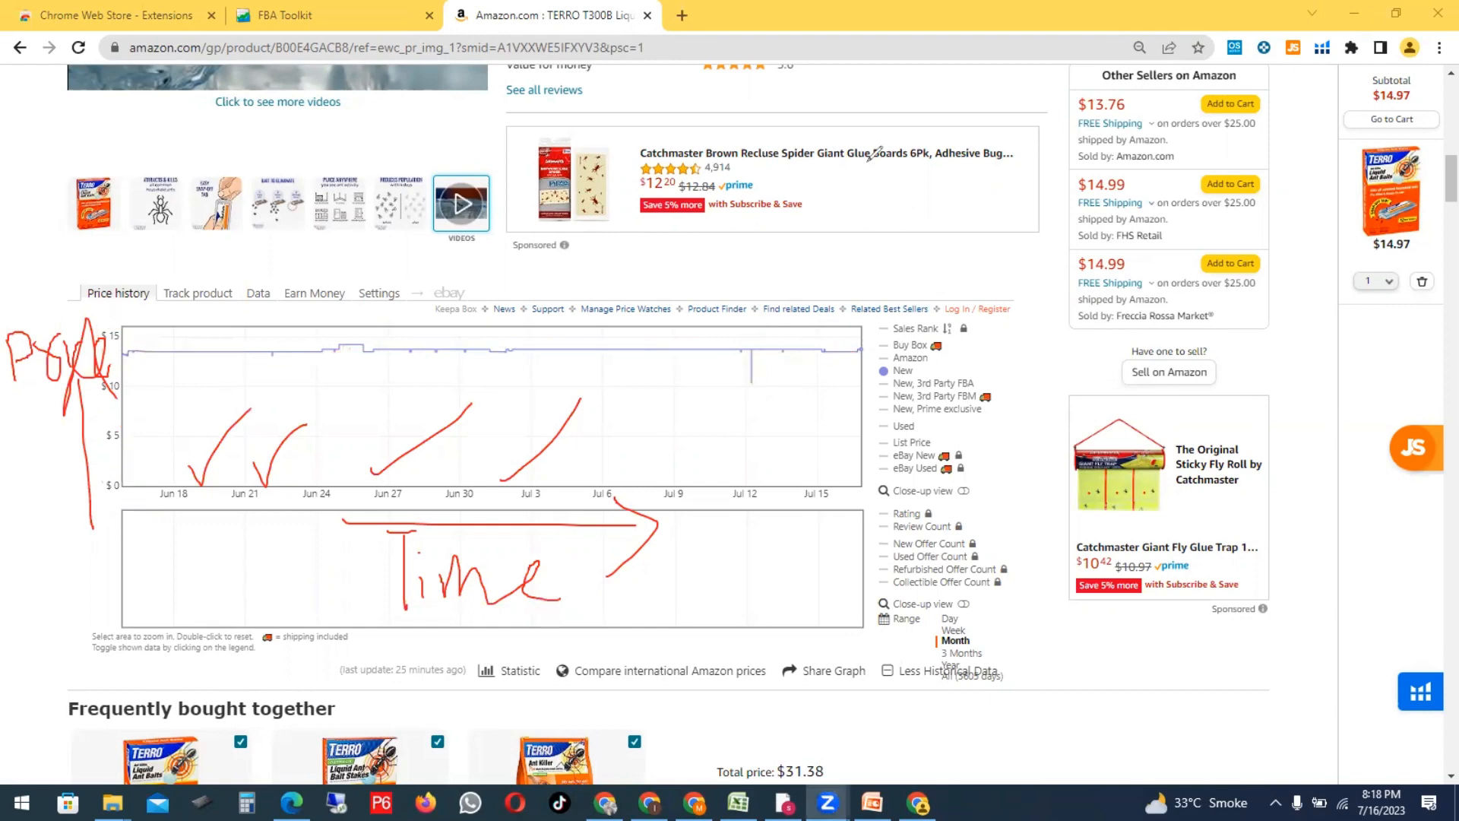
key(ctrl+z)
key(ctrl+z)
key(ctrl+z)
key(ctrl+z)
key(ctrl+z)
key(ctrl+z)
key(ctrl+z)
key(ctrl+z)
key(ctrl+z)
key(ctrl+z)
key(ctrl+z)
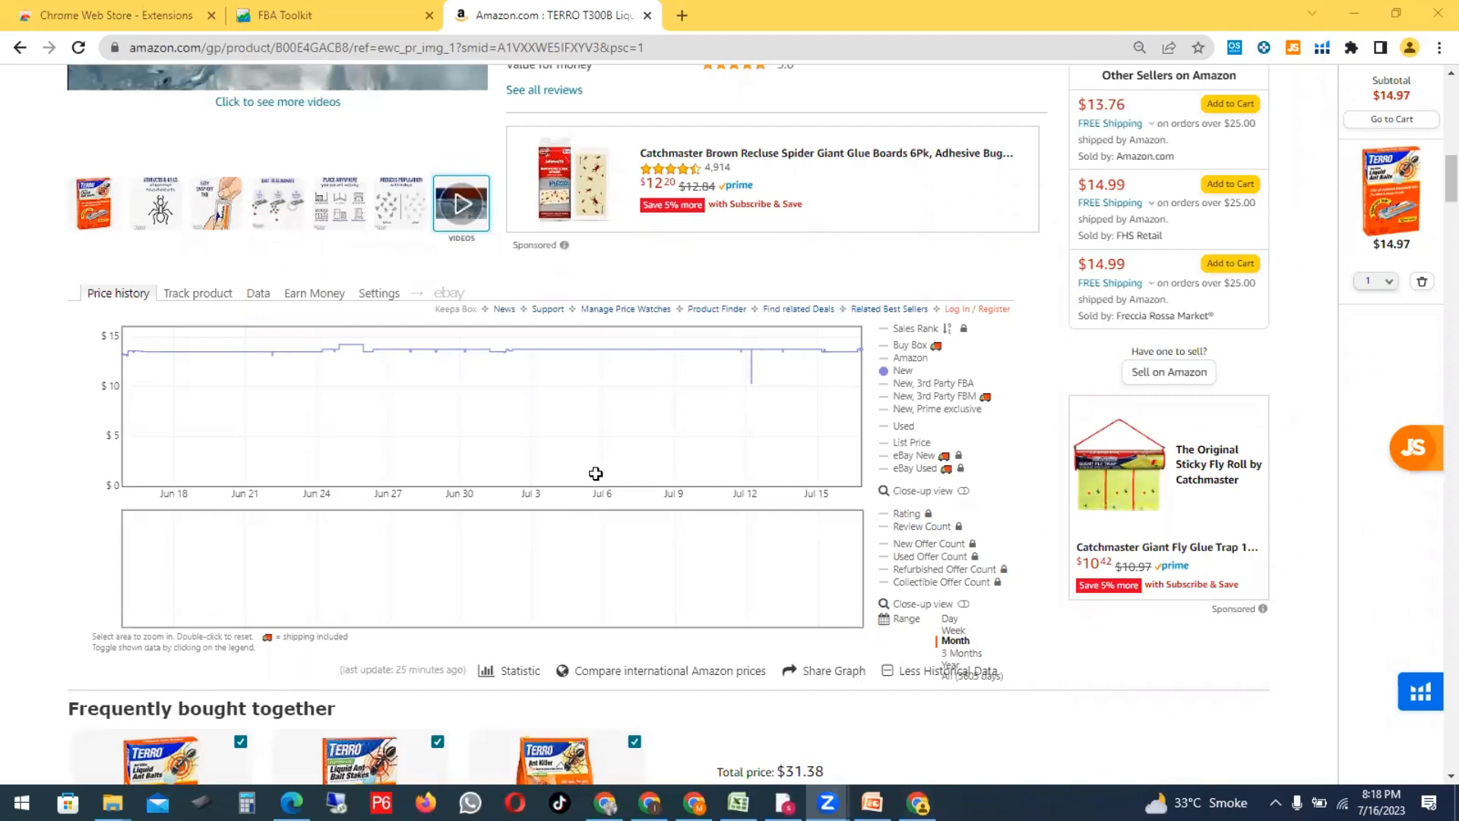
Step: Switch to the Excel sheet and extend the label in I15 to "price history (1month)"
key(alt+Tab)
click(619, 468)
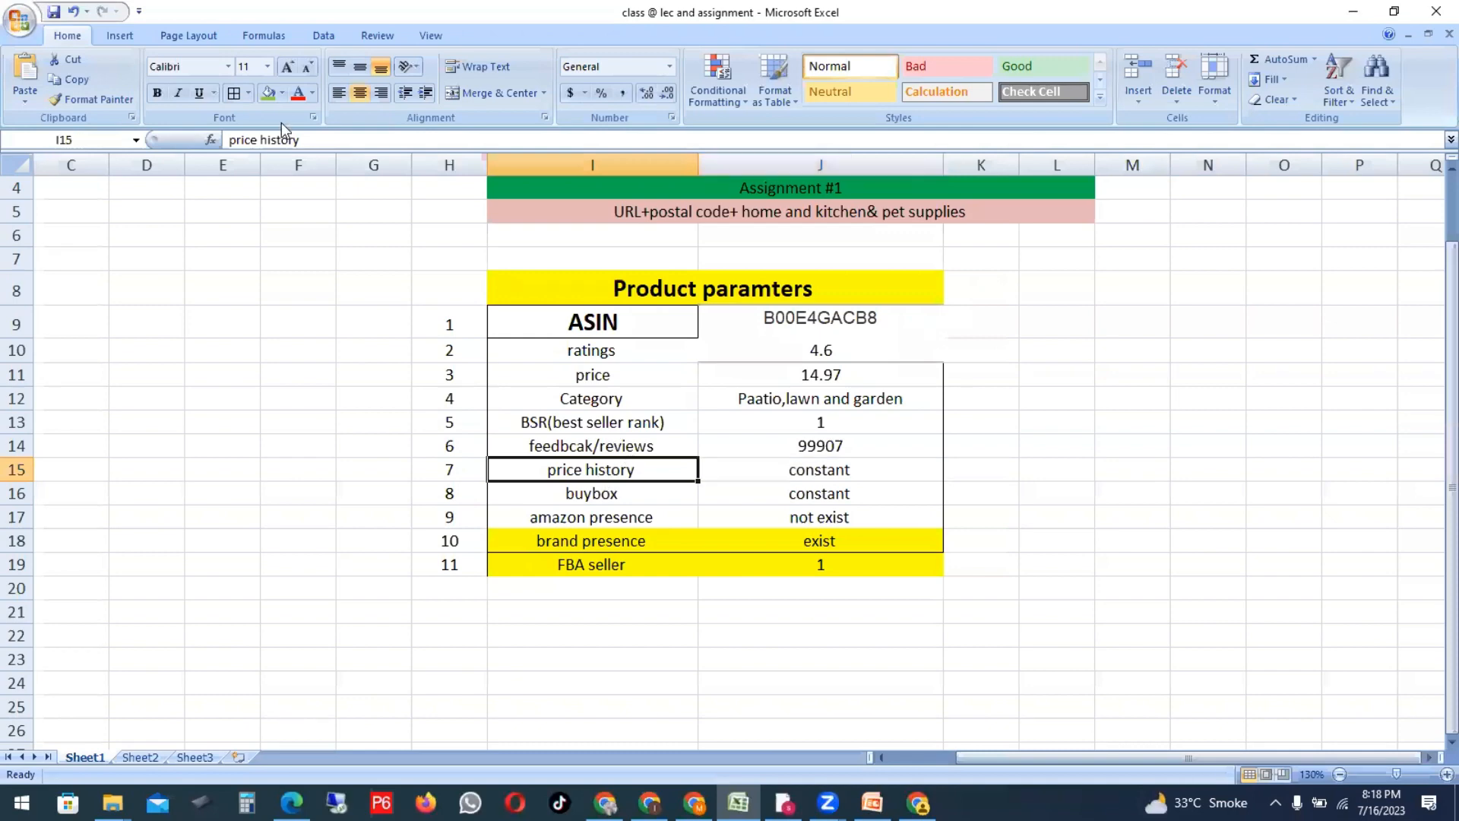
click(313, 141)
text((1)
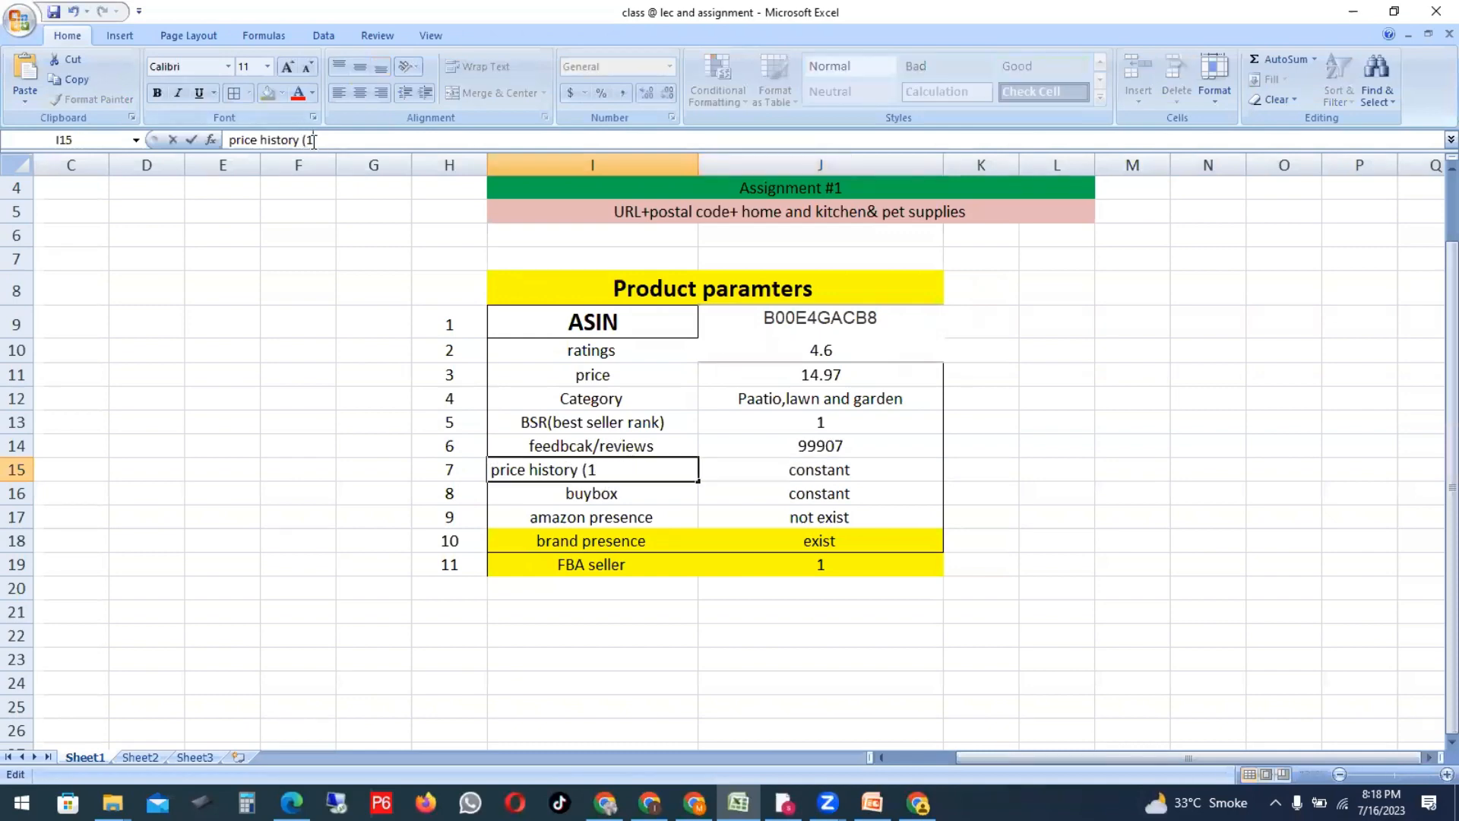
text(month))
click(1189, 538)
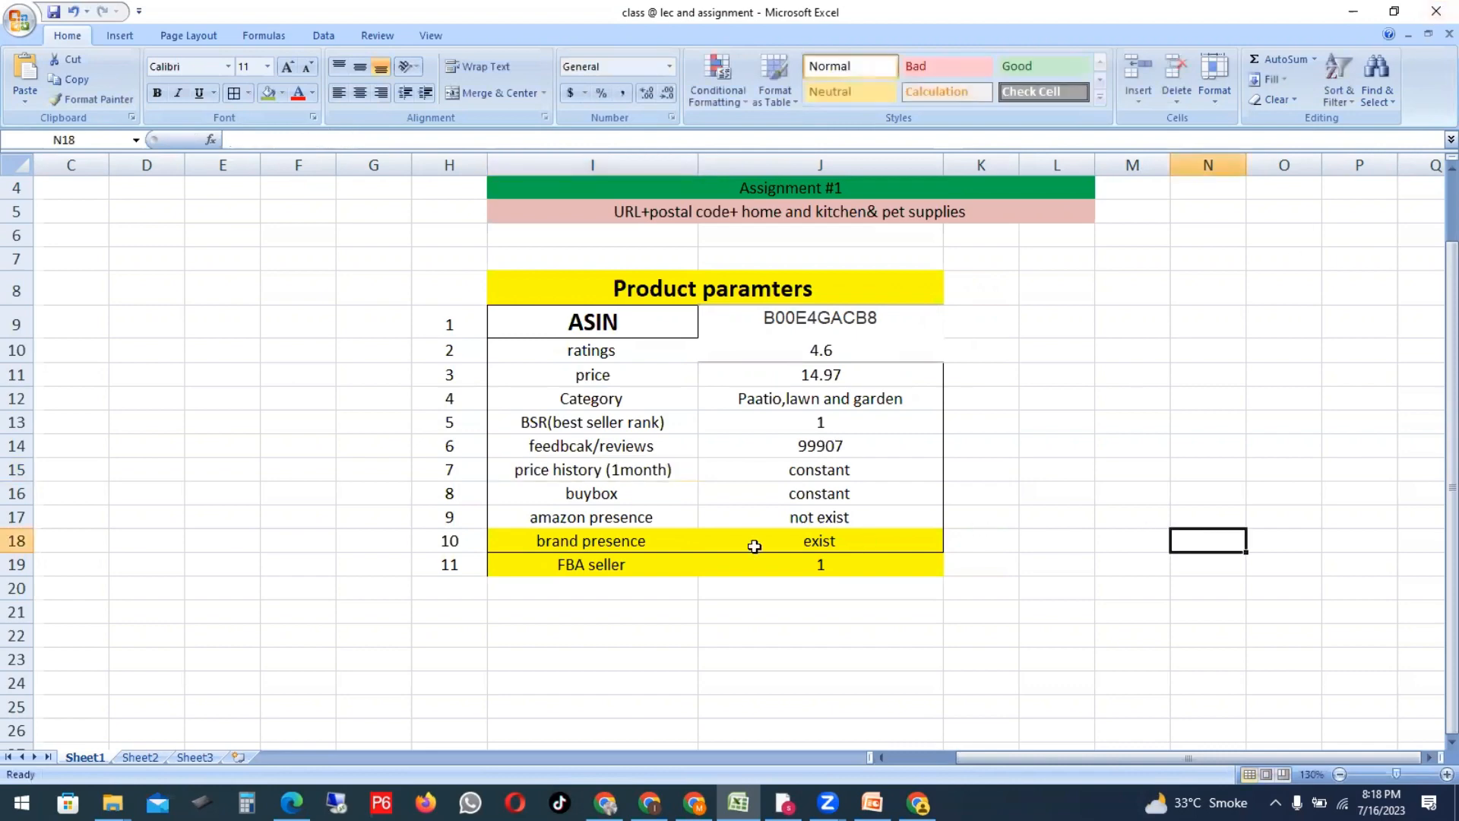
drag(626, 469, 817, 471)
click(1151, 490)
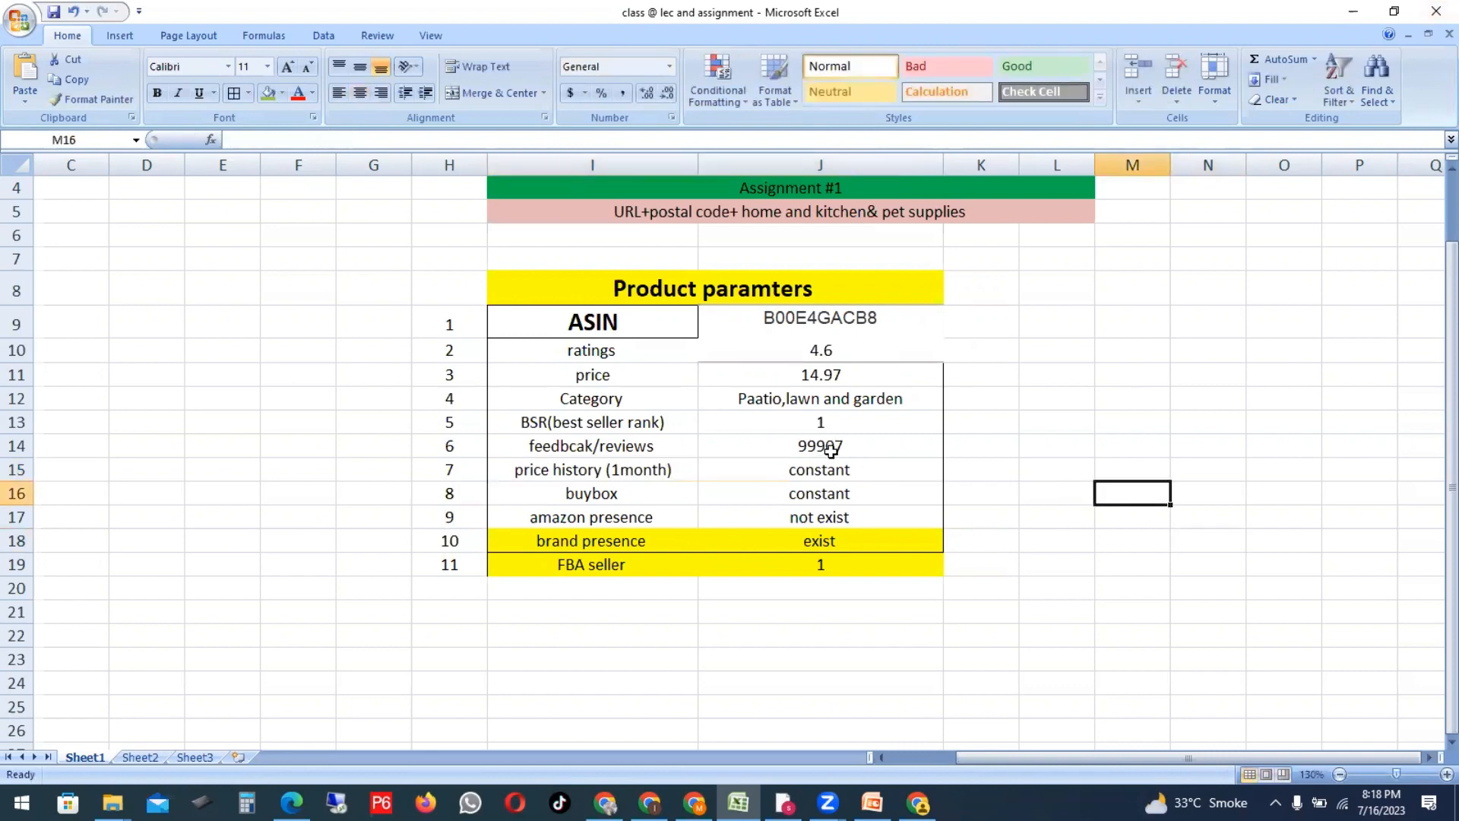
Step: Check the TERRO product's buy box history on Amazon by showing only the Buy Box series in the Keepa chart
drag(643, 496, 744, 497)
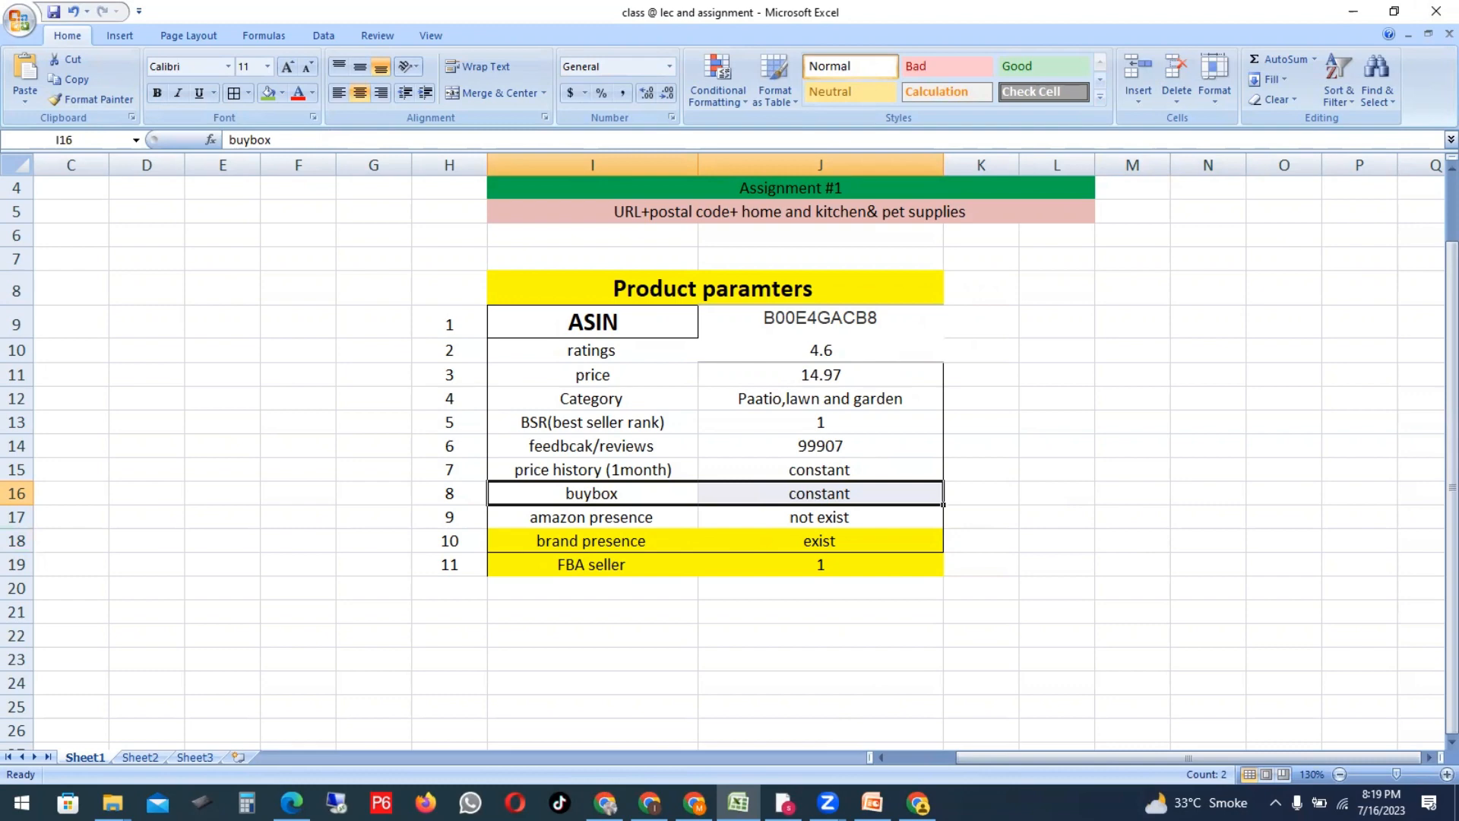
key(alt+Tab)
click(885, 371)
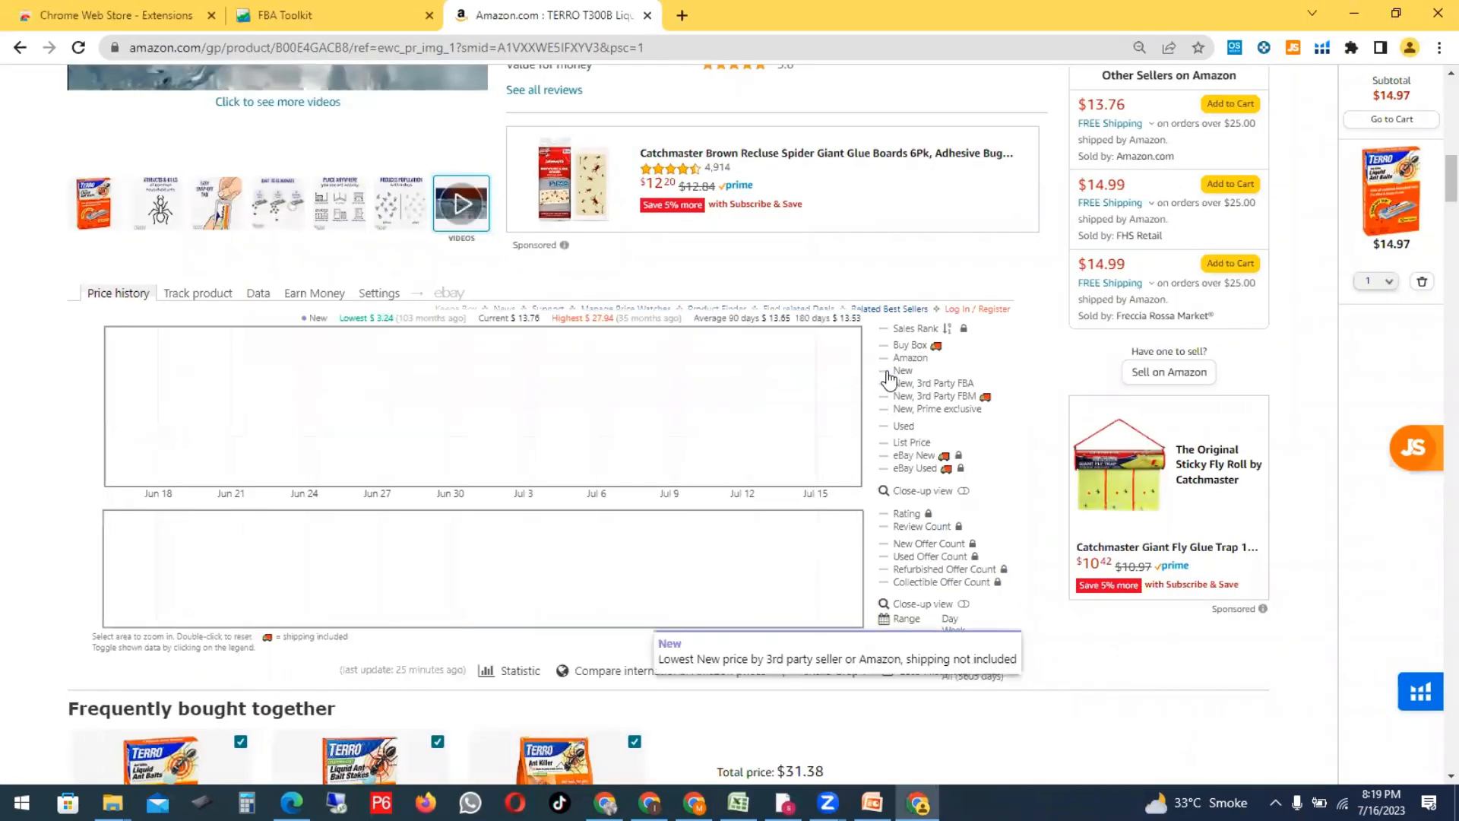
click(886, 348)
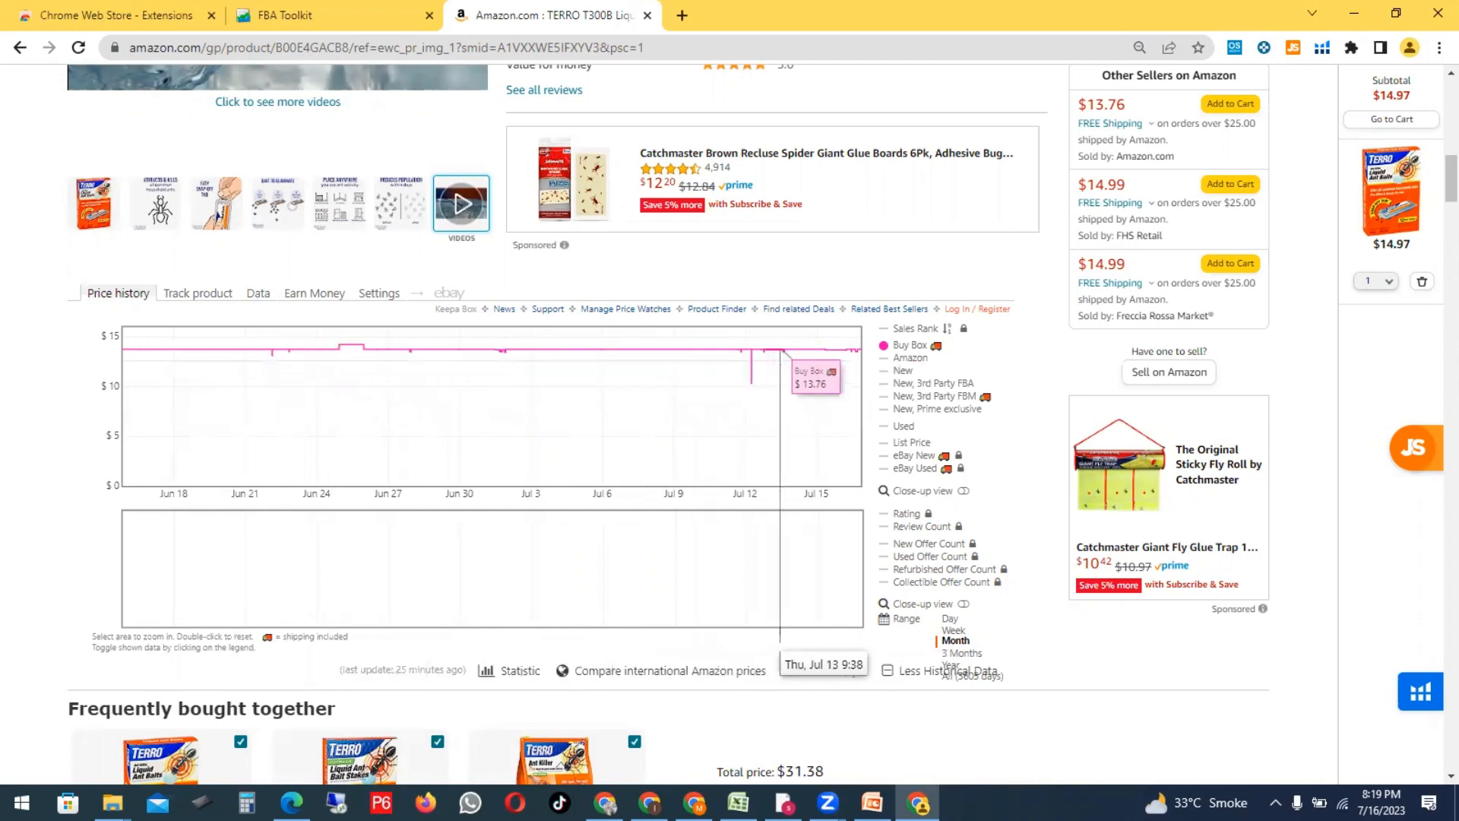
Step: Back in Excel, insert a row above "amazon presence" and enter "Buyobox rotation" in I17
click(738, 802)
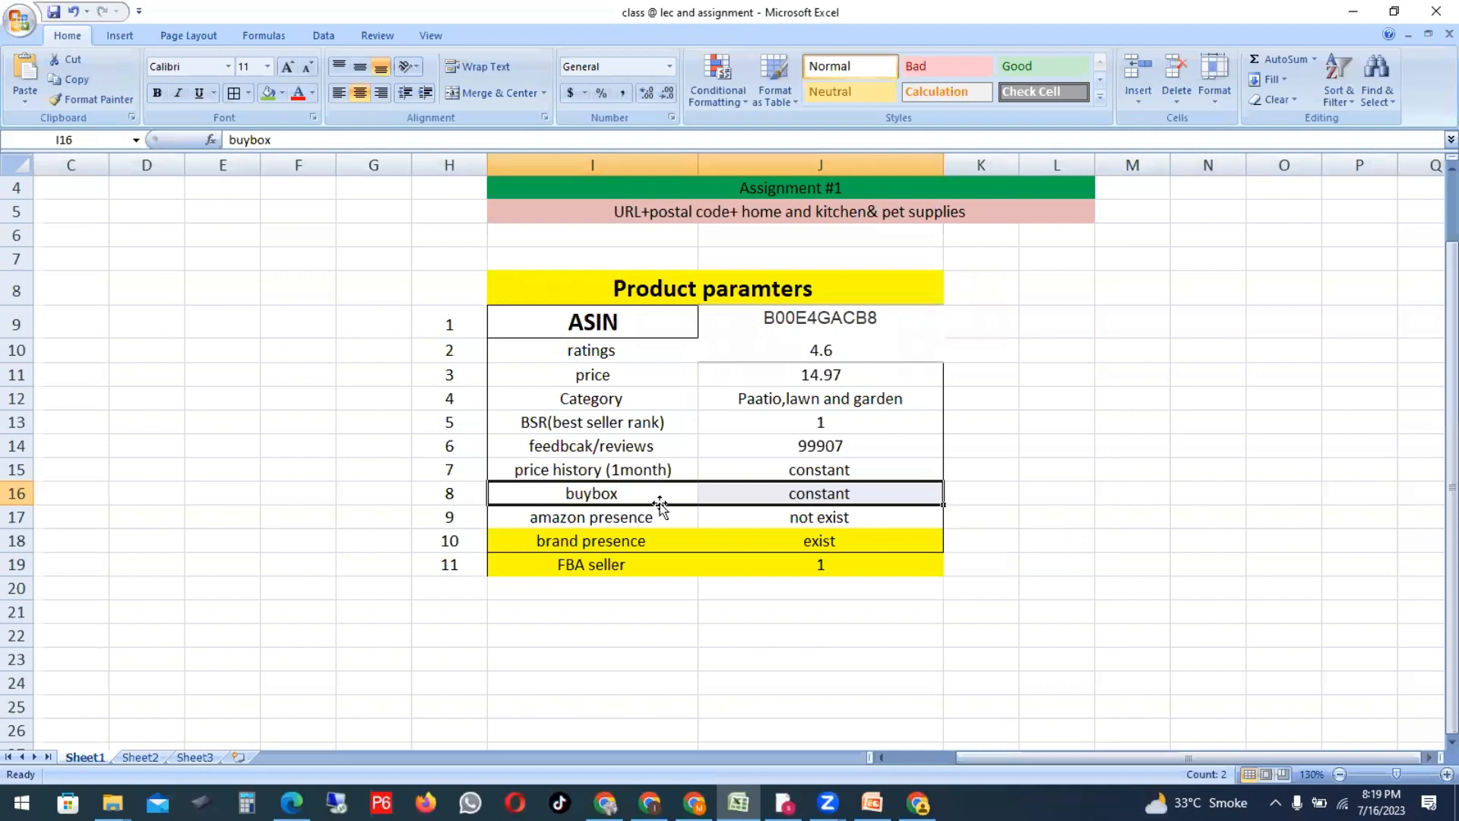
click(15, 517)
right_click(15, 517)
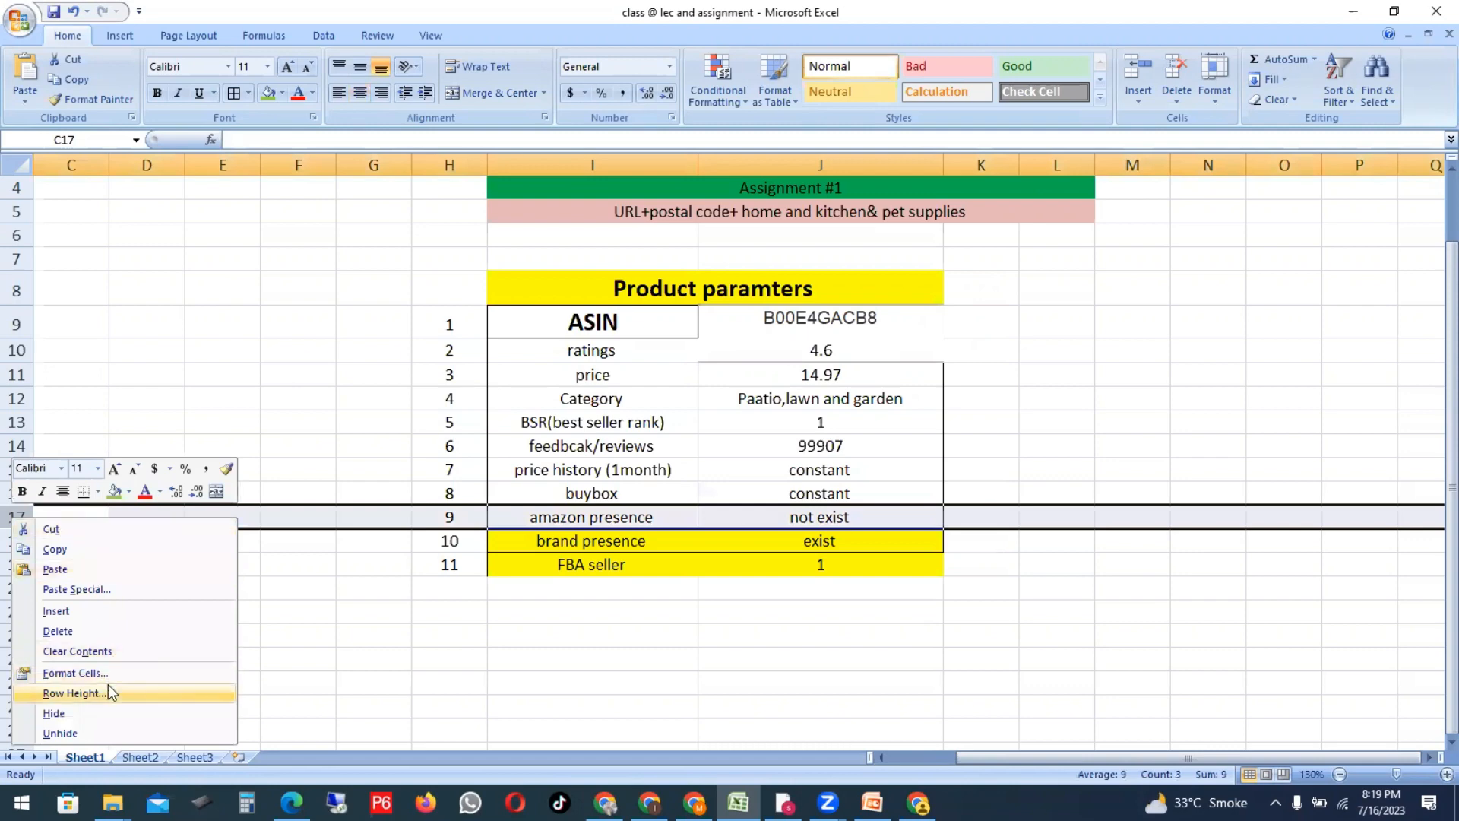
click(107, 611)
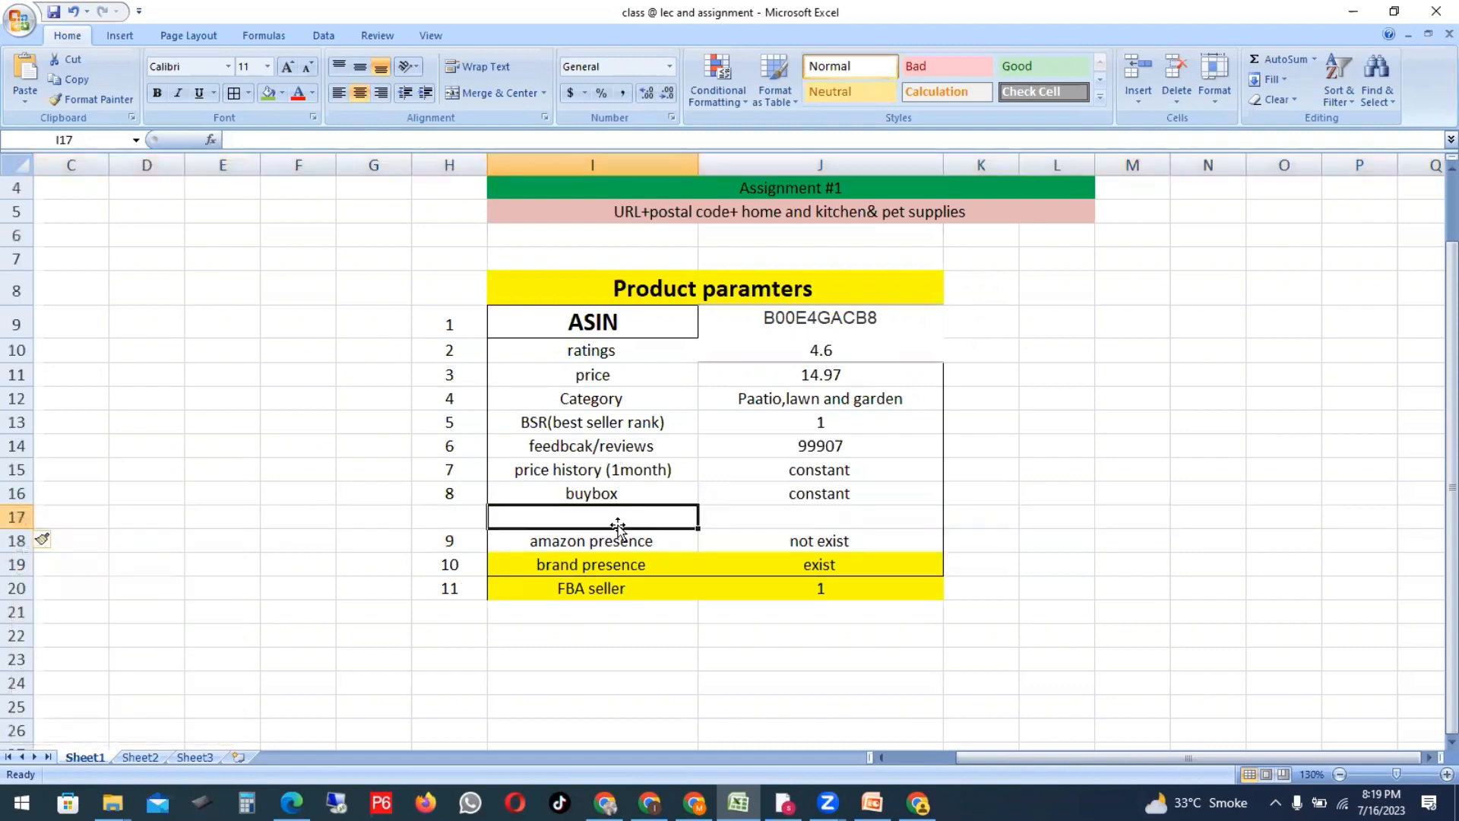
text(Buyobo)
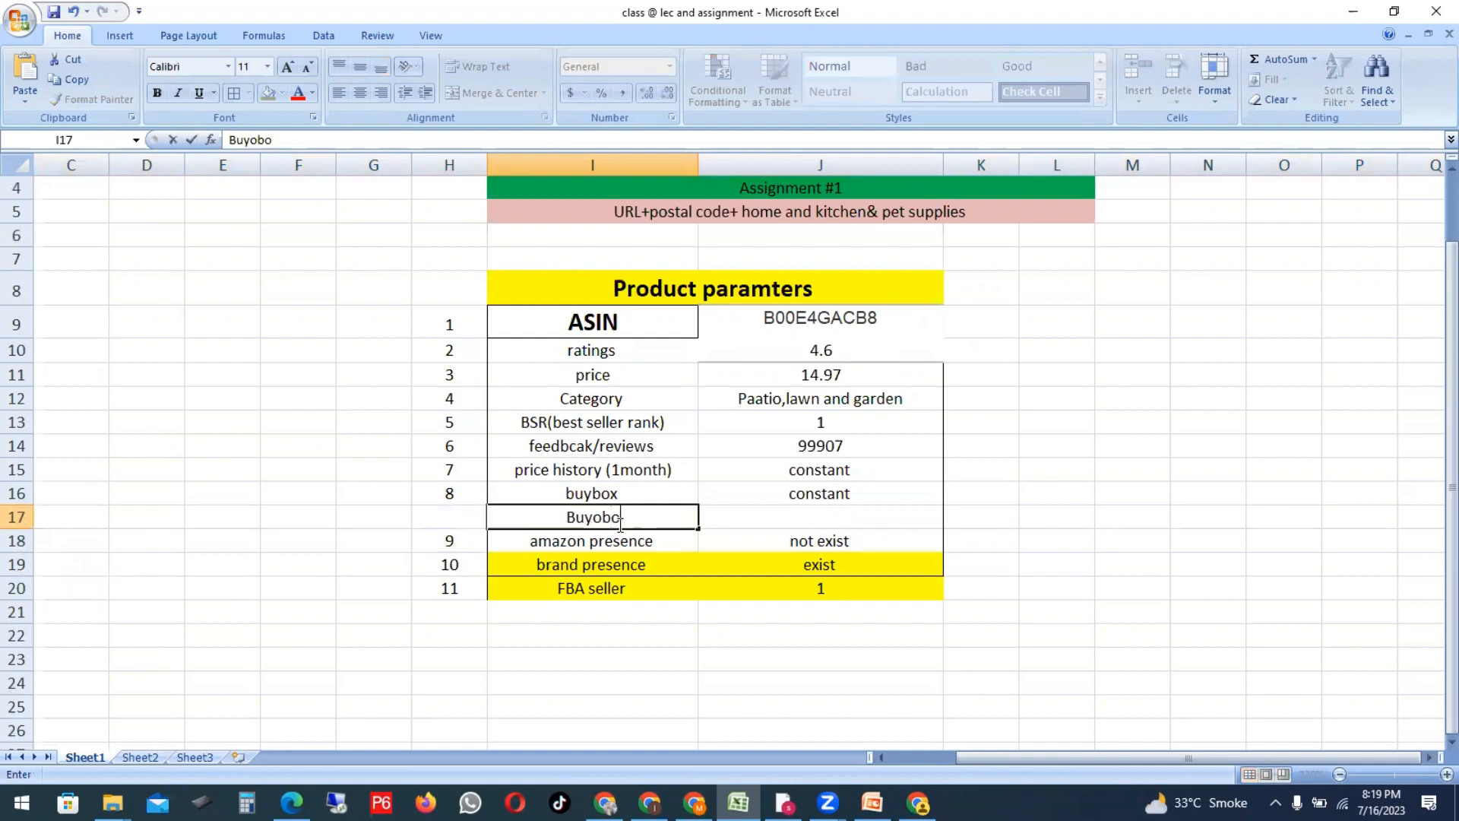
text(x rotation)
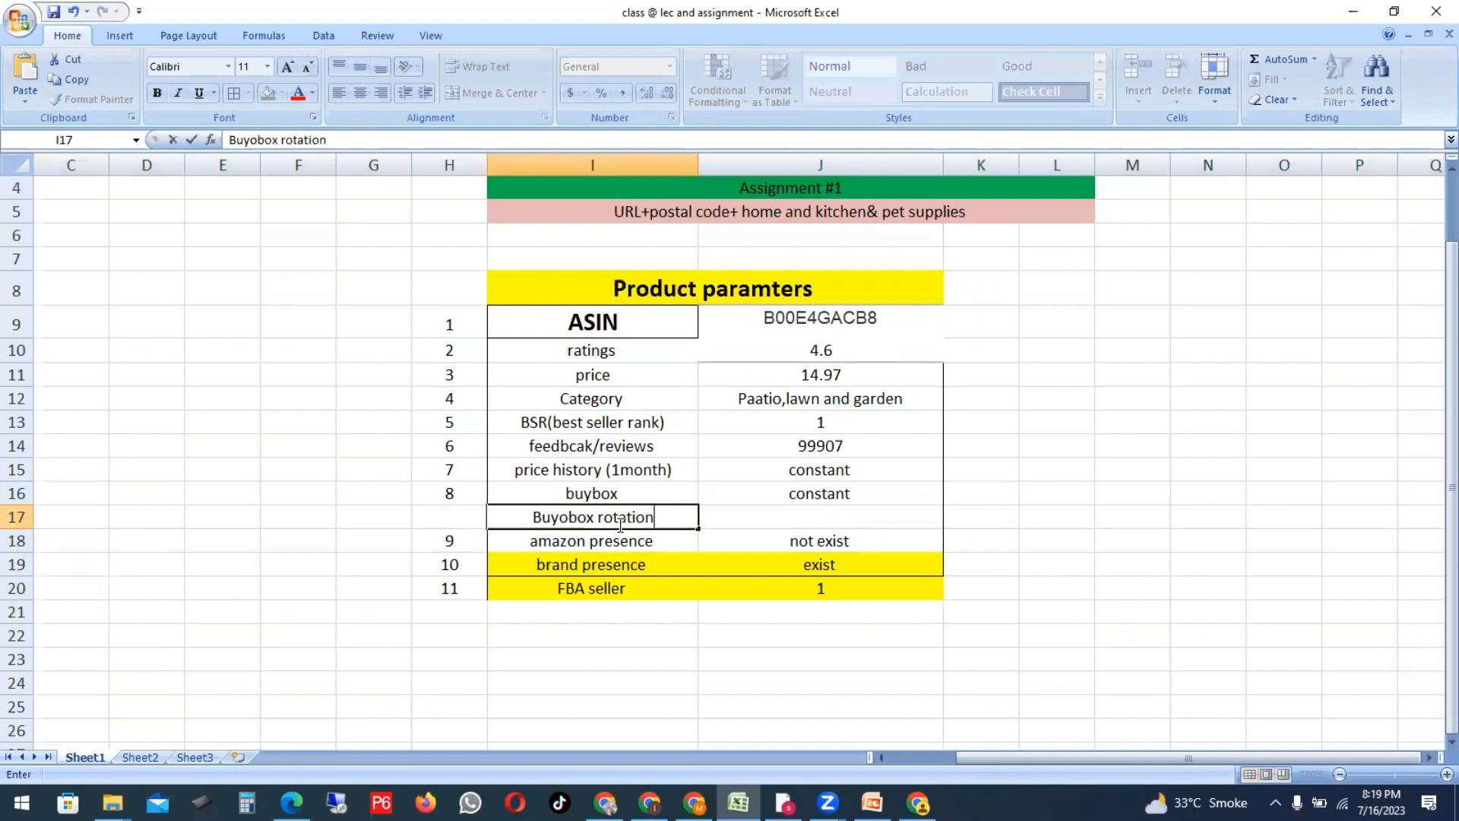
Step: Renumber the parameters in H17:H20 as 9, 10, 11 and 12 to include the inserted row
click(447, 564)
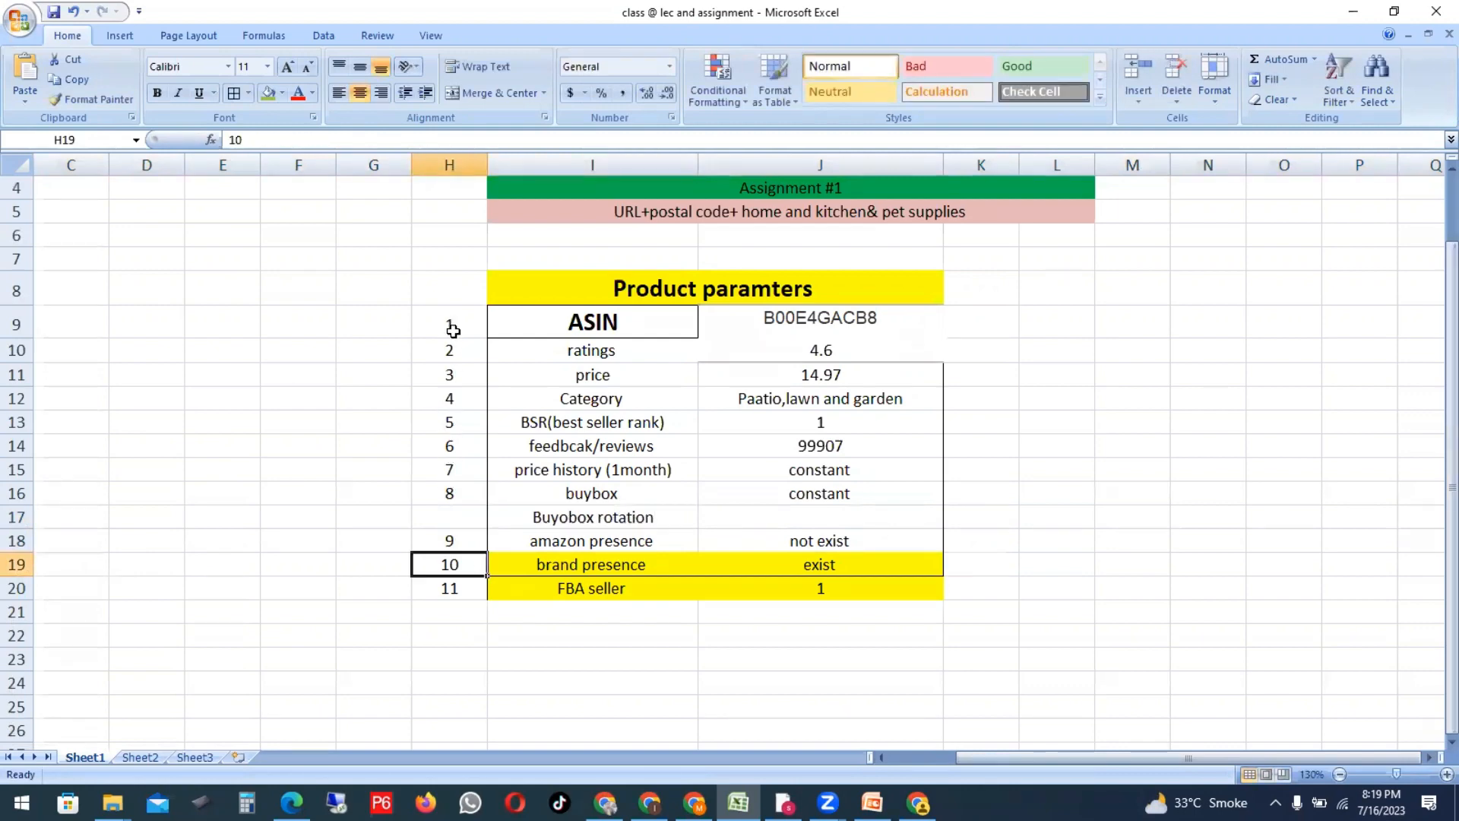
drag(455, 325, 462, 615)
click(471, 634)
click(458, 569)
click(461, 587)
text(12)
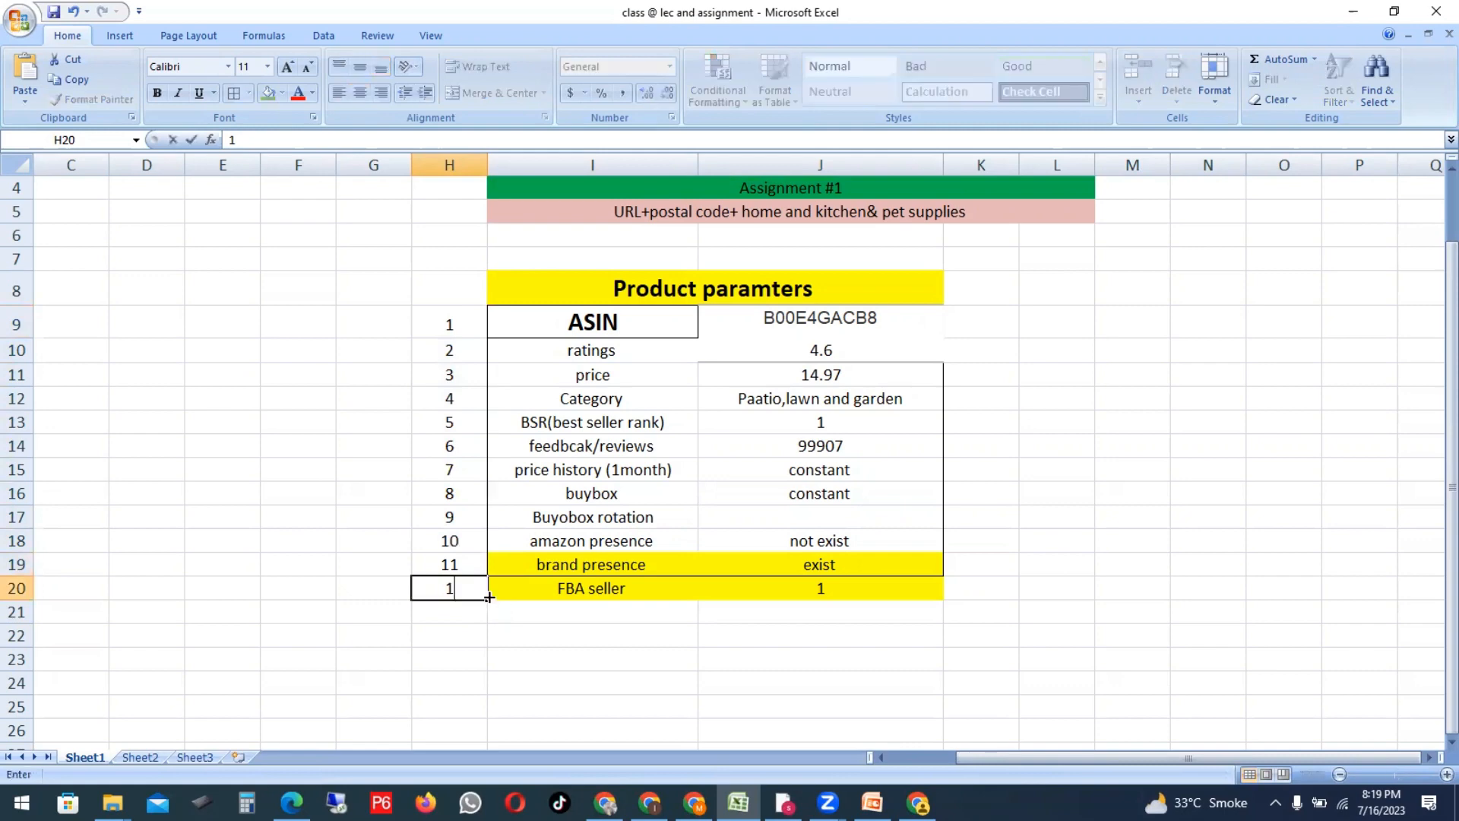
click(592, 682)
Step: Look up the Buyobox rotation parameter in Keepa's Buy Box Statistics data on the TERRO Amazon page
drag(607, 521, 926, 517)
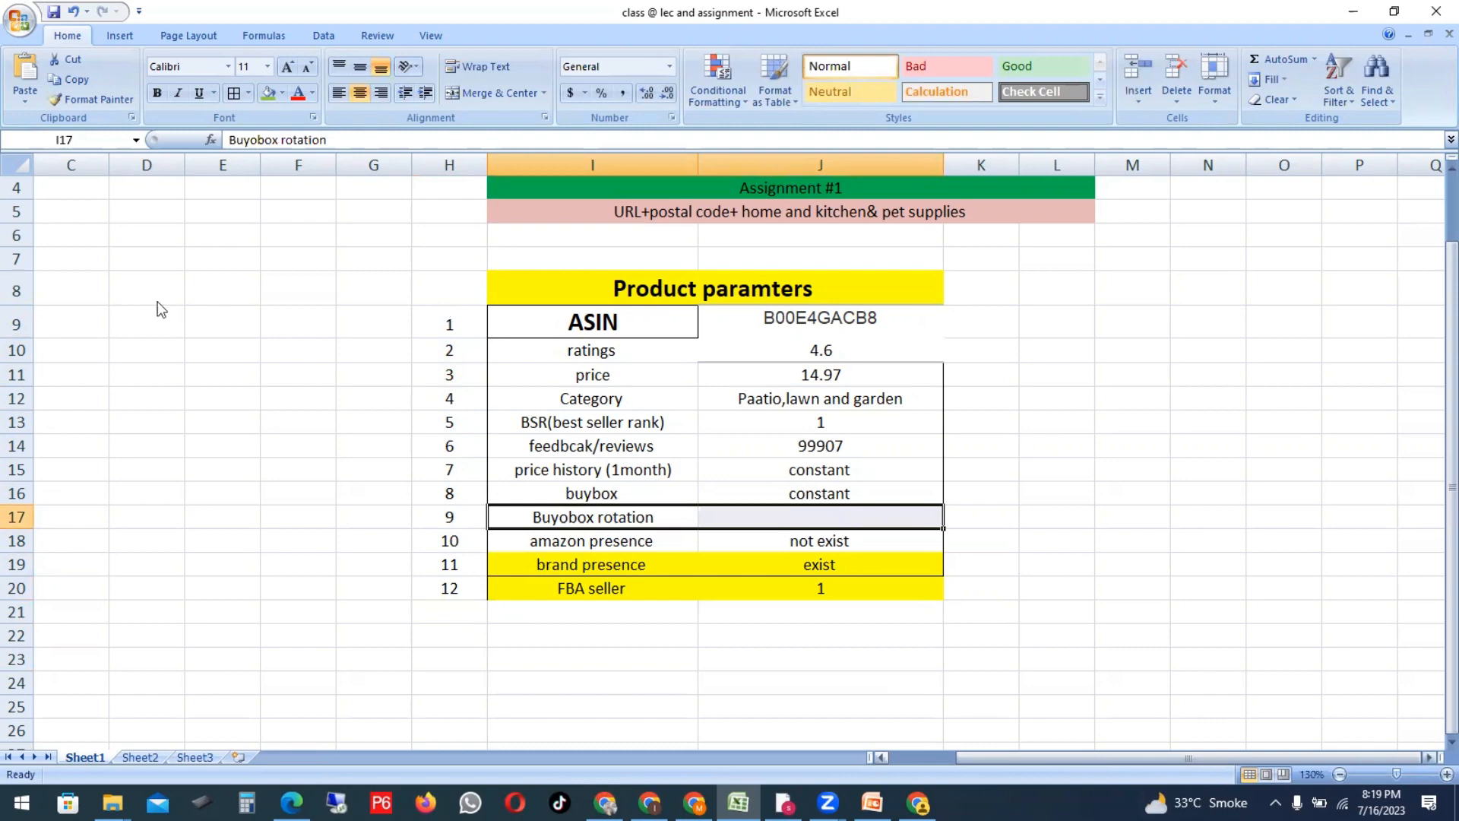
key(alt+Tab)
click(258, 295)
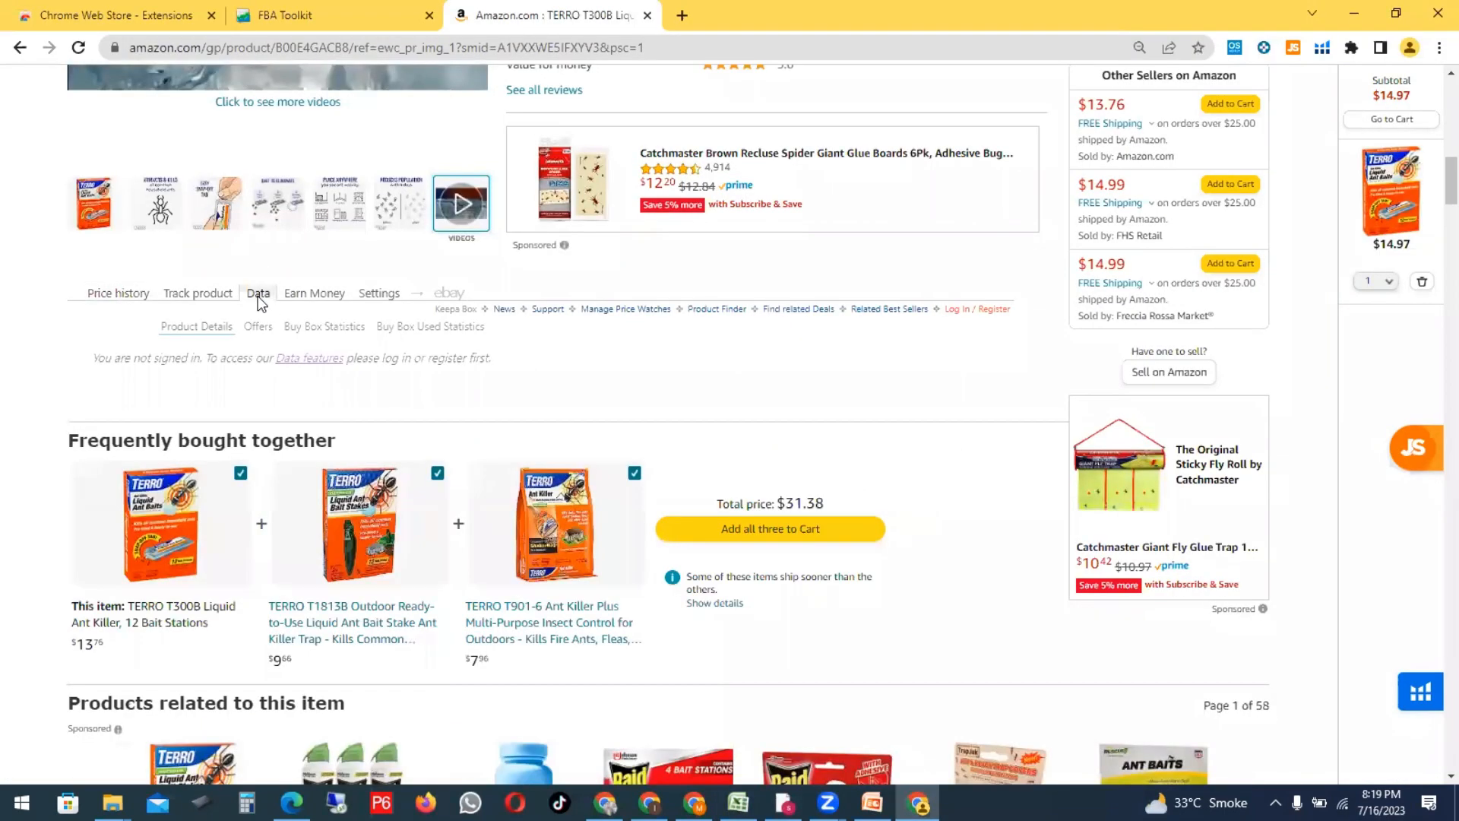
click(320, 333)
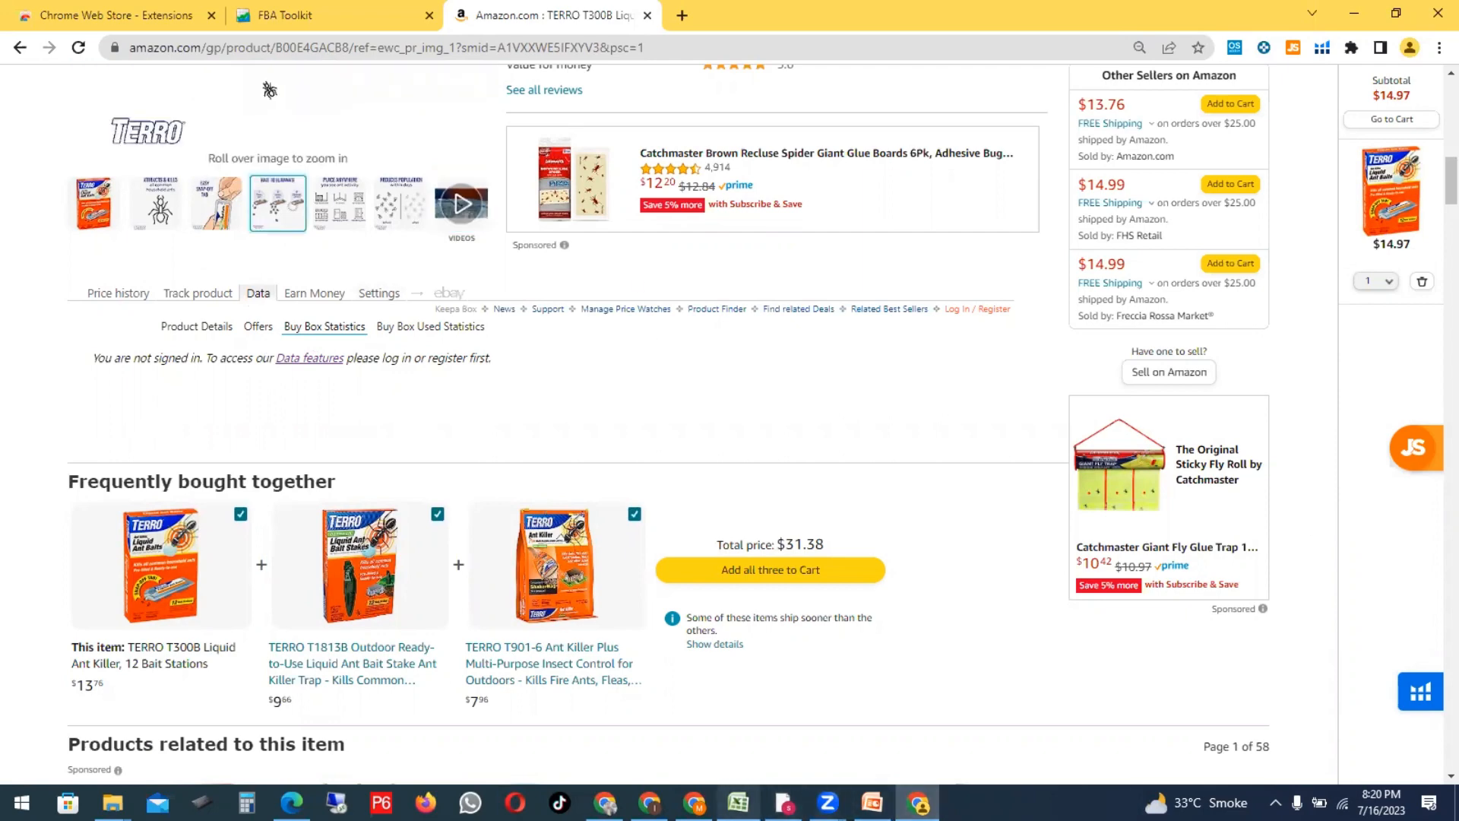
Step: Switch to Excel and enter "rotatebale /non roatat" as the Buyobox rotation value in J17
key(alt+Tab)
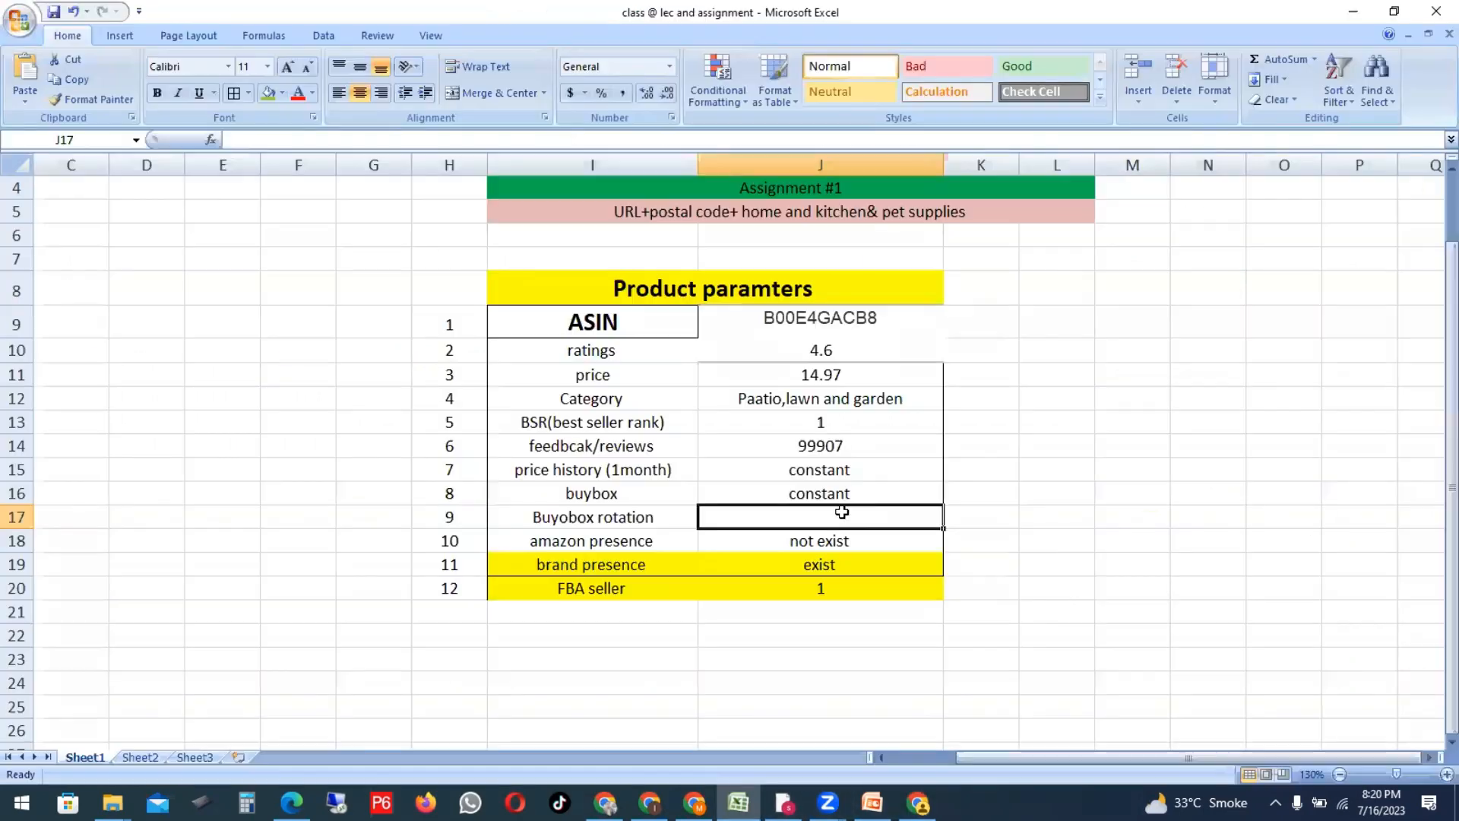
text(rotat)
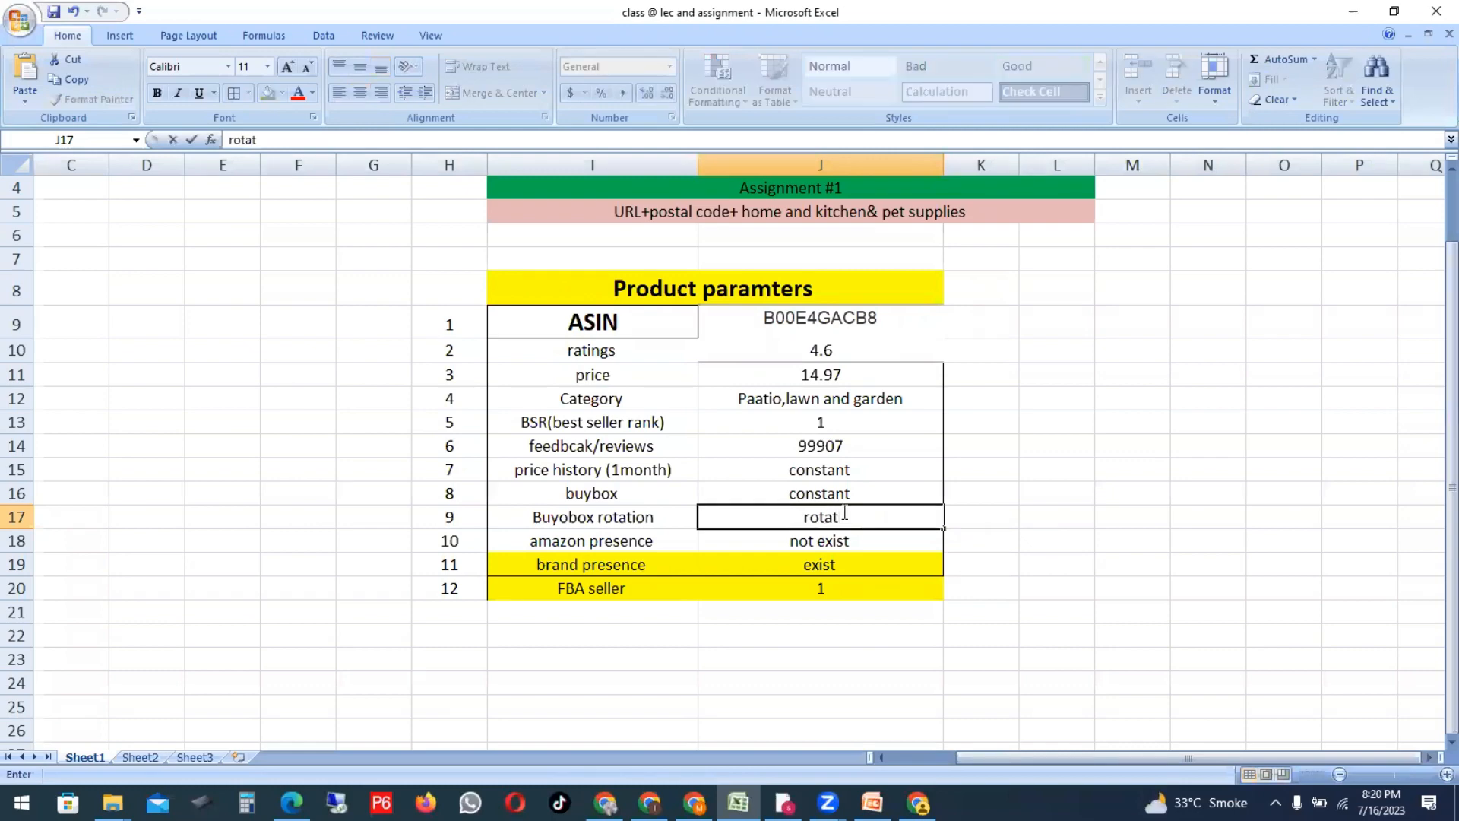
text(ebale /non roa)
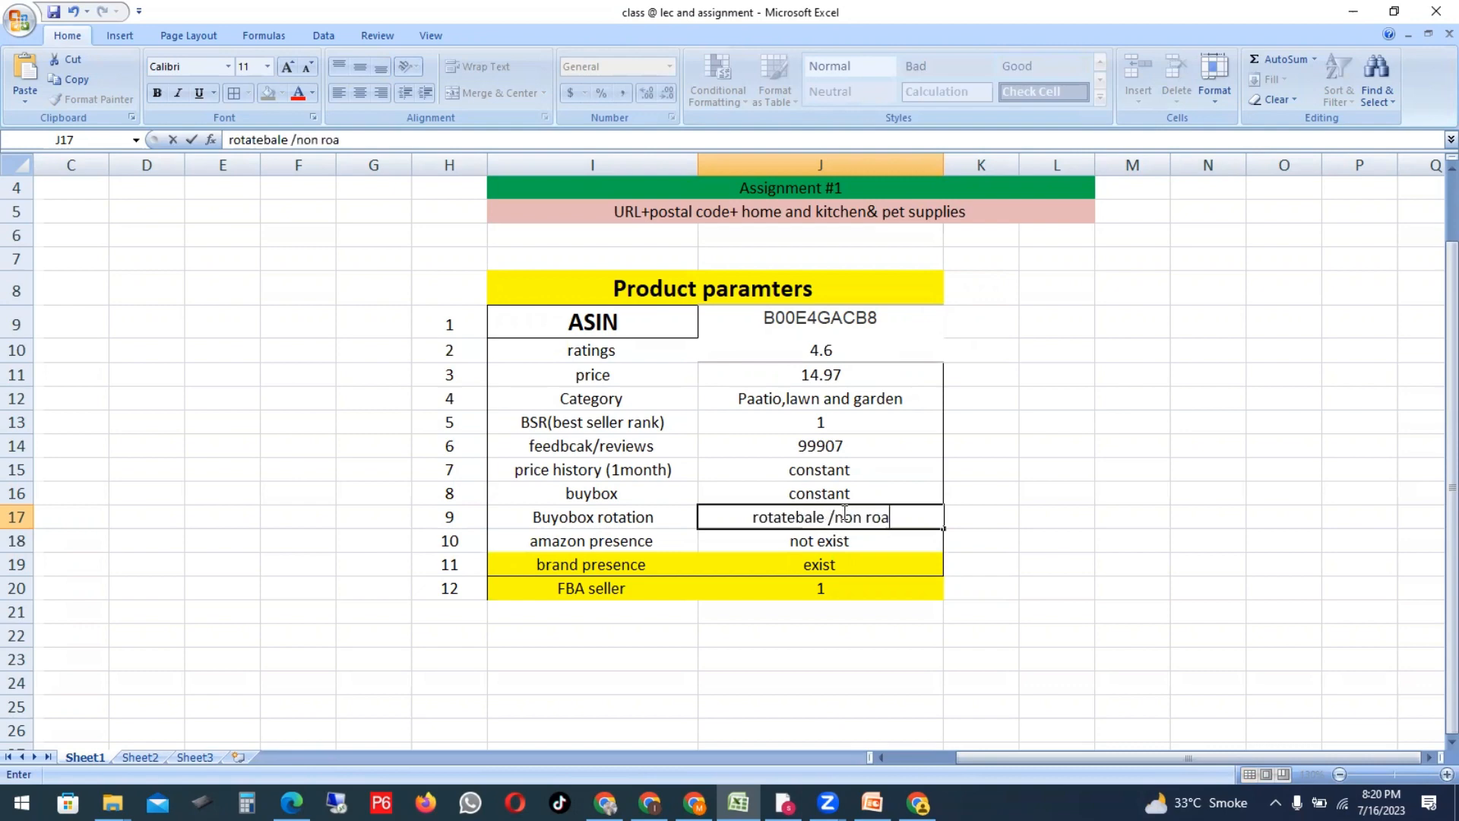
text(tat)
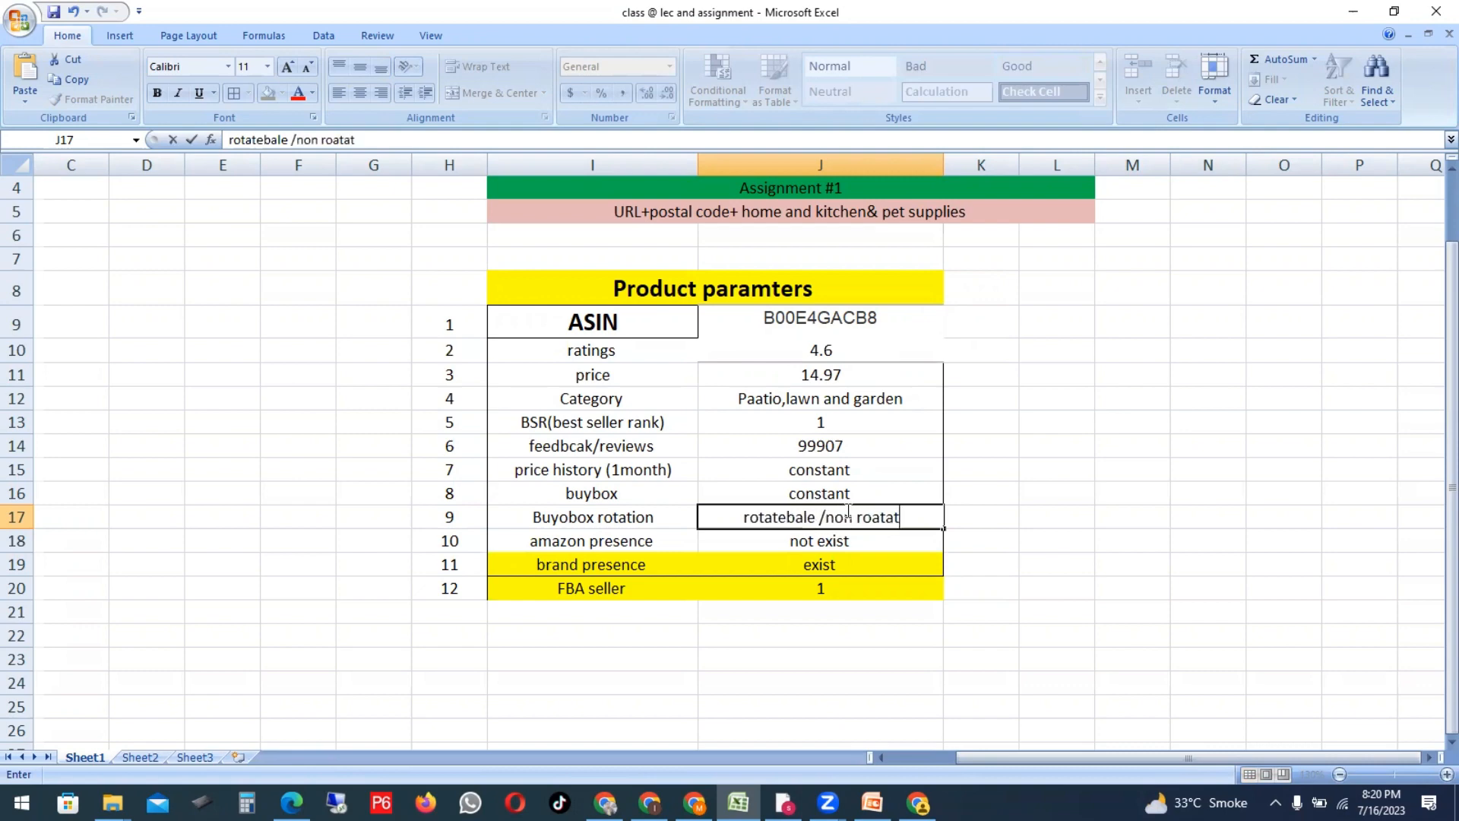
click(1003, 538)
Step: Check the amazon presence parameter on the TERRO Amazon page by showing only the Amazon series in the Keepa chart
drag(639, 544, 771, 551)
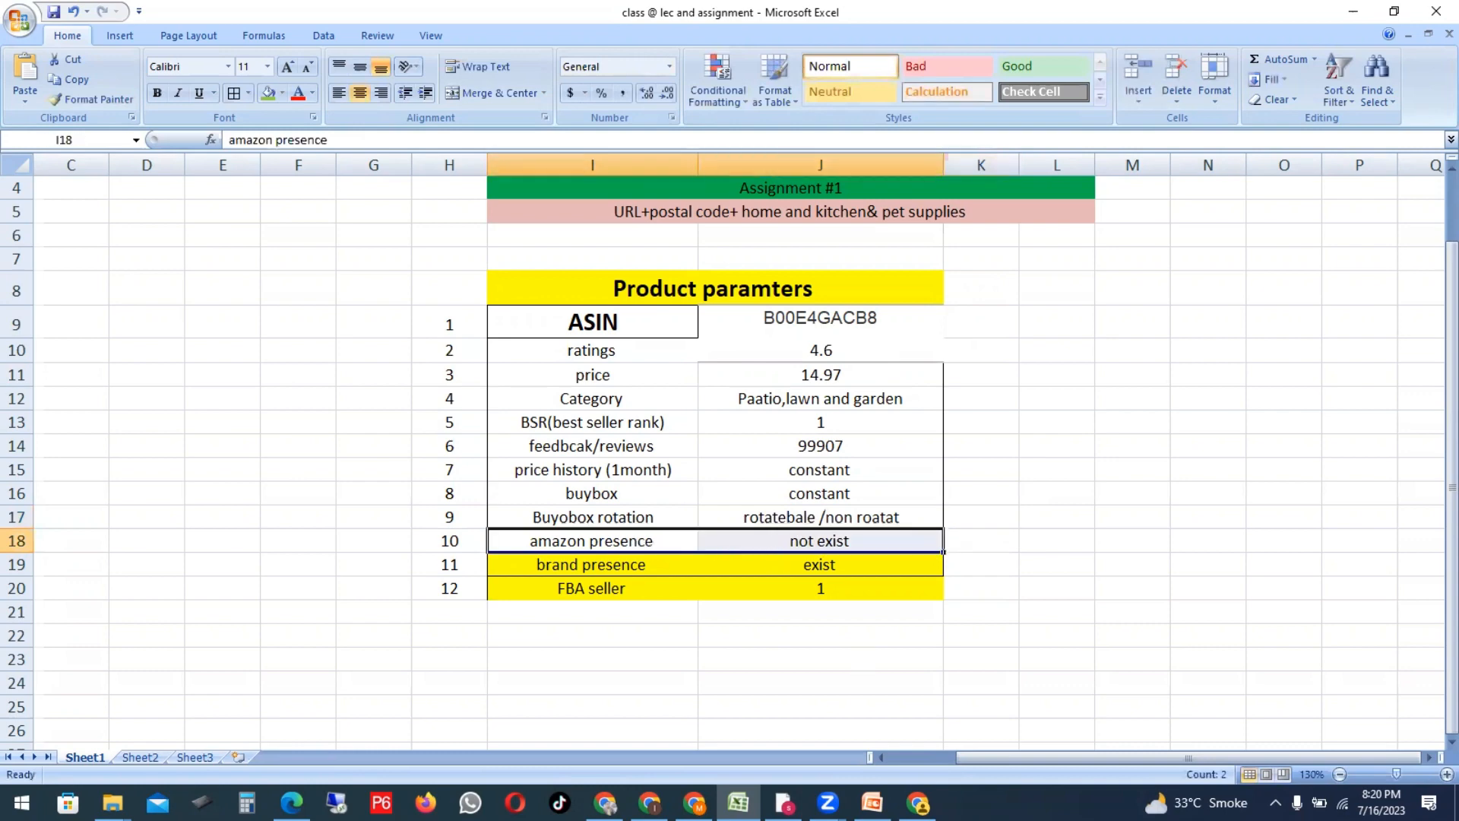
key(alt+Tab)
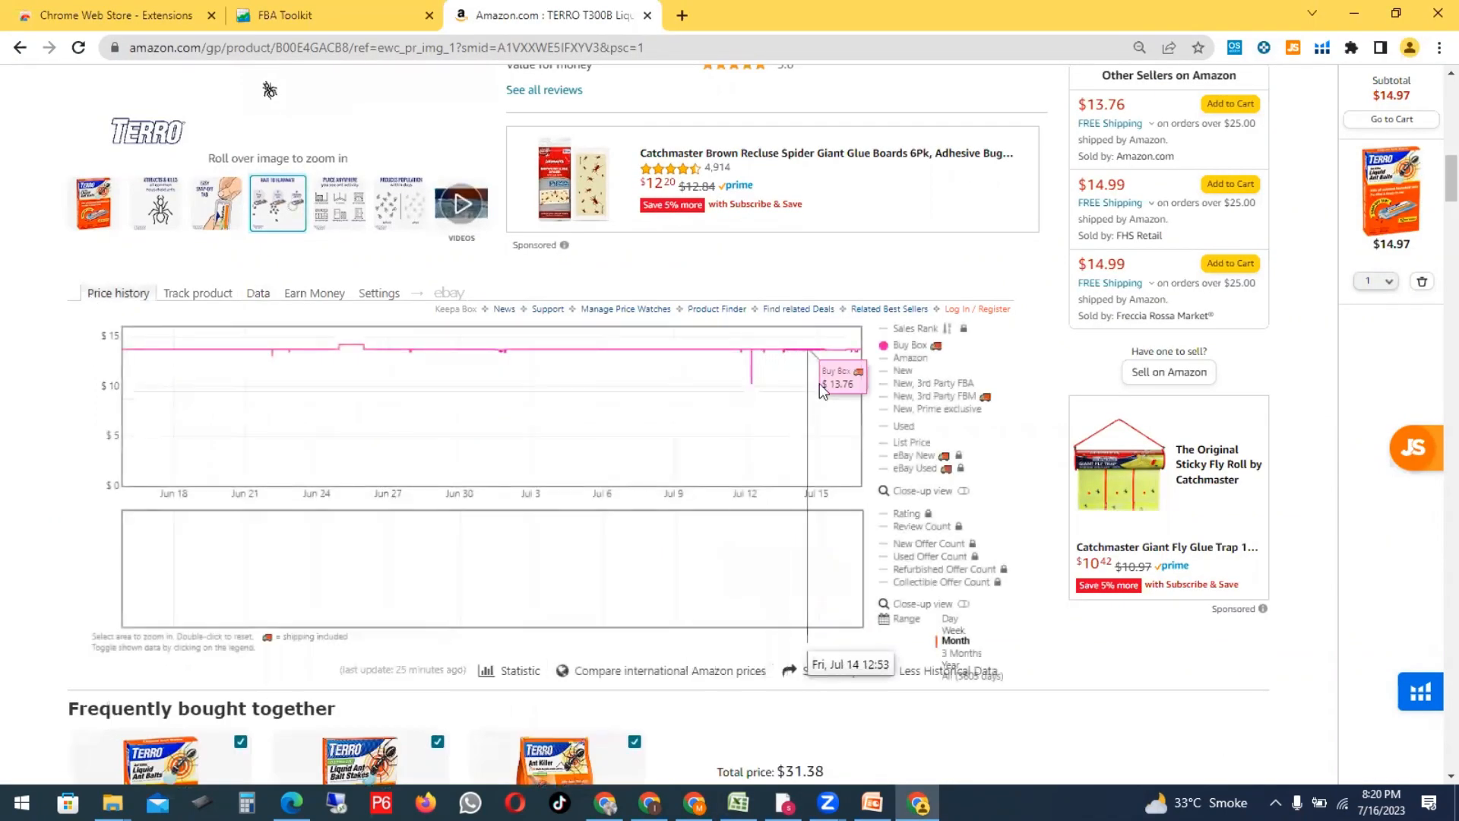
click(883, 348)
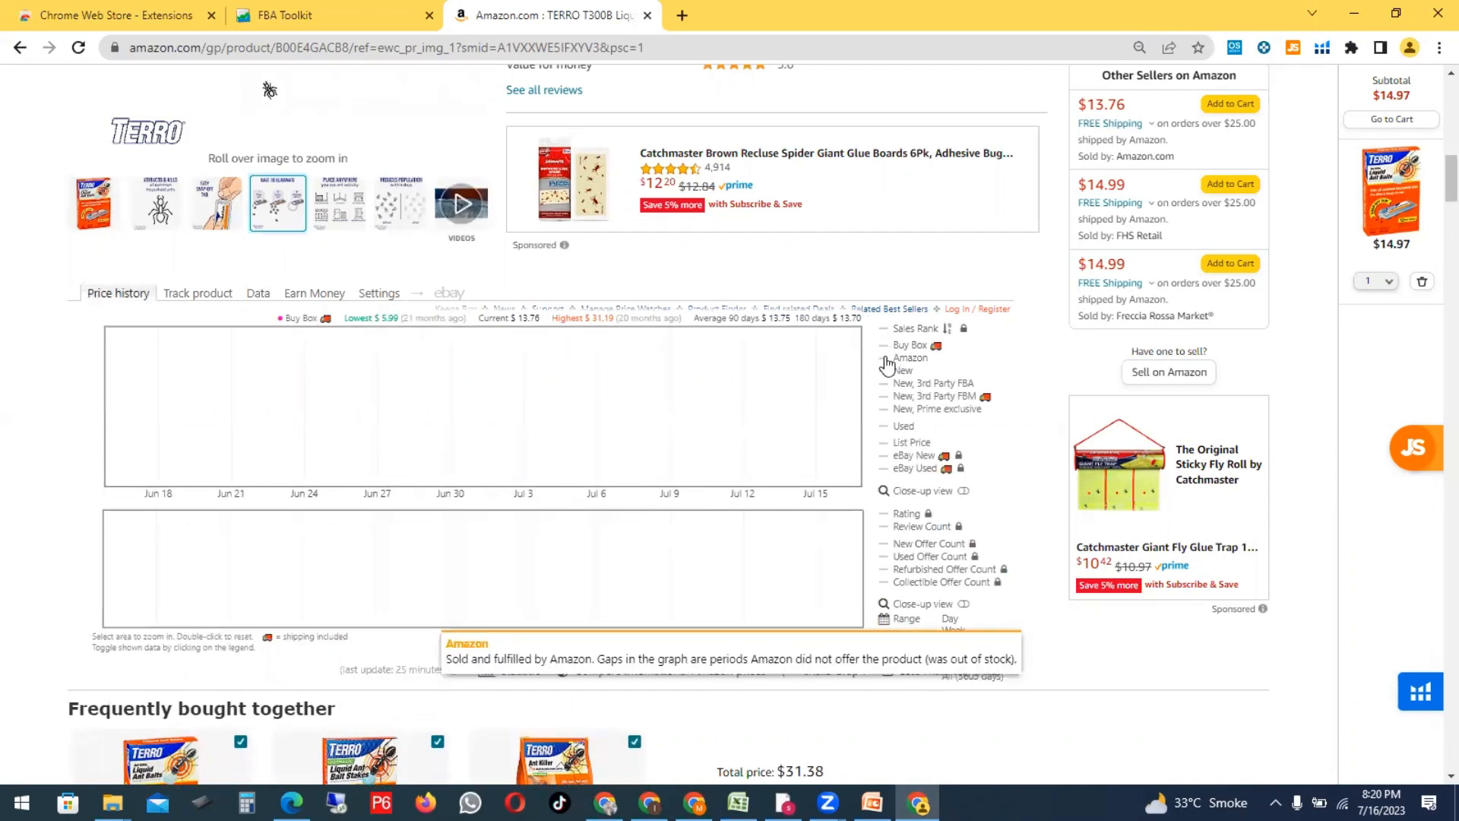
click(887, 363)
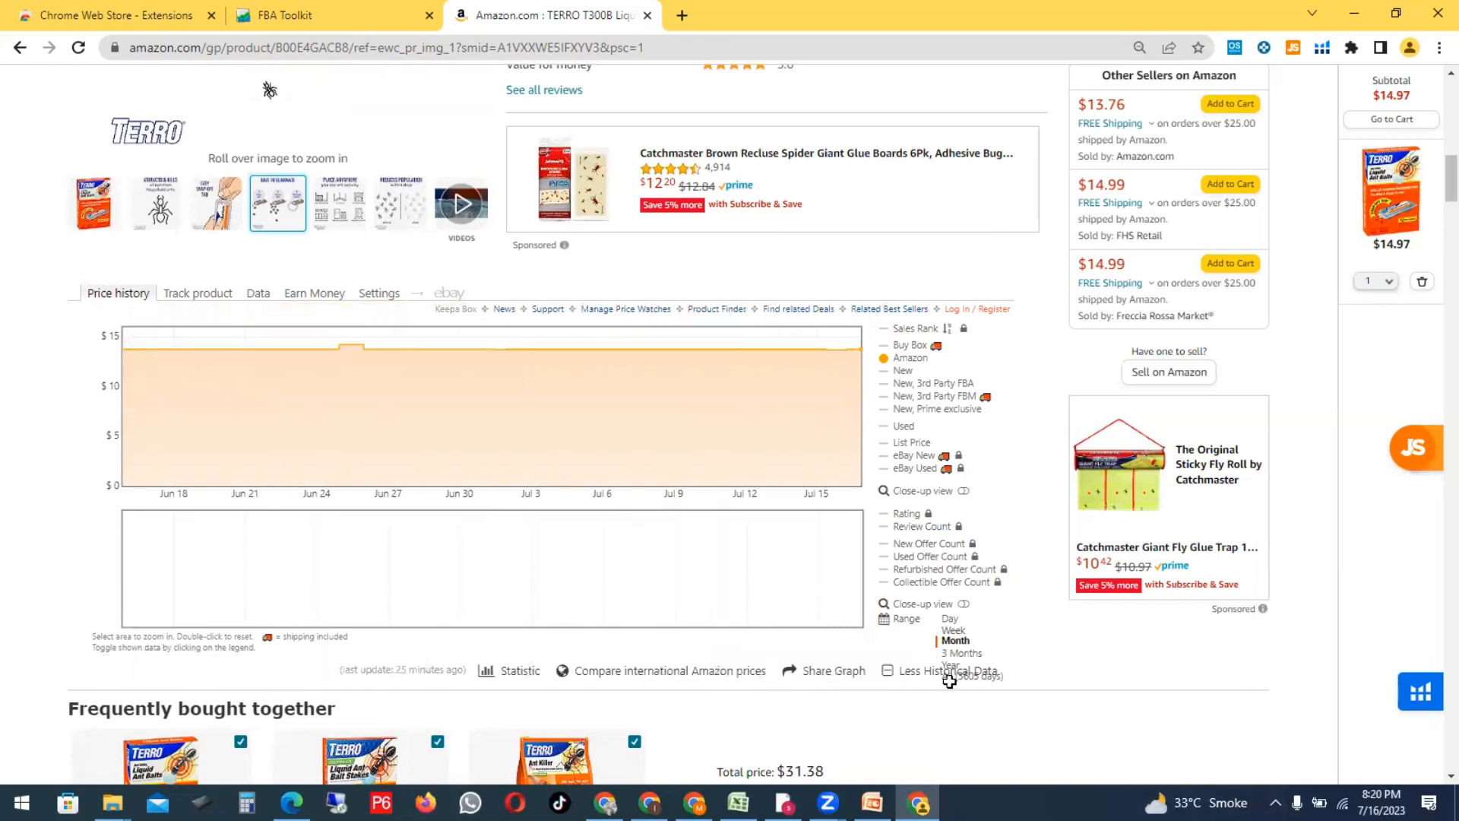
Step: Back in Excel, set the amazon presence value in J18 to "exist"
key(alt+Tab)
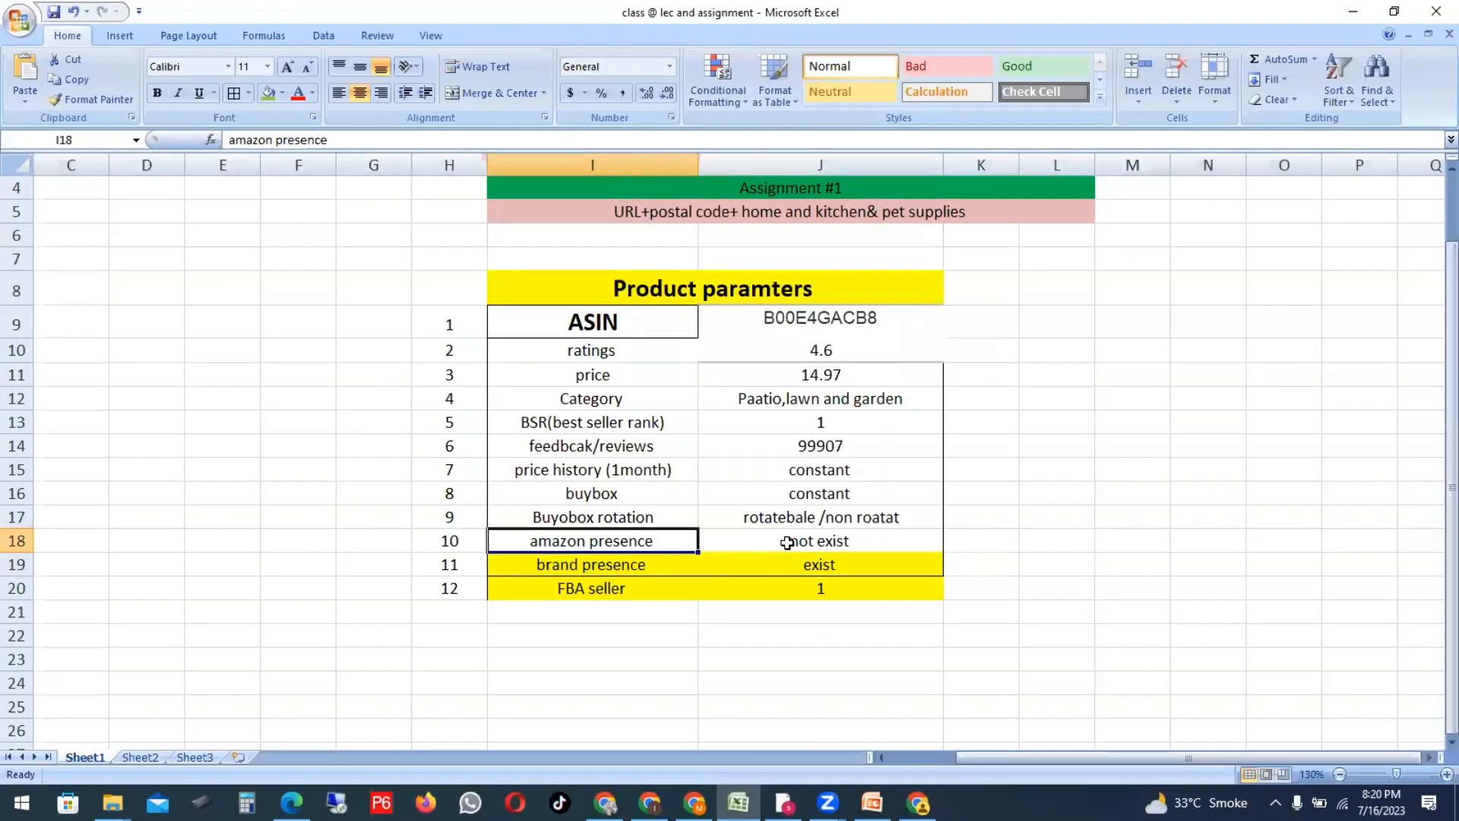
click(791, 543)
text(ex)
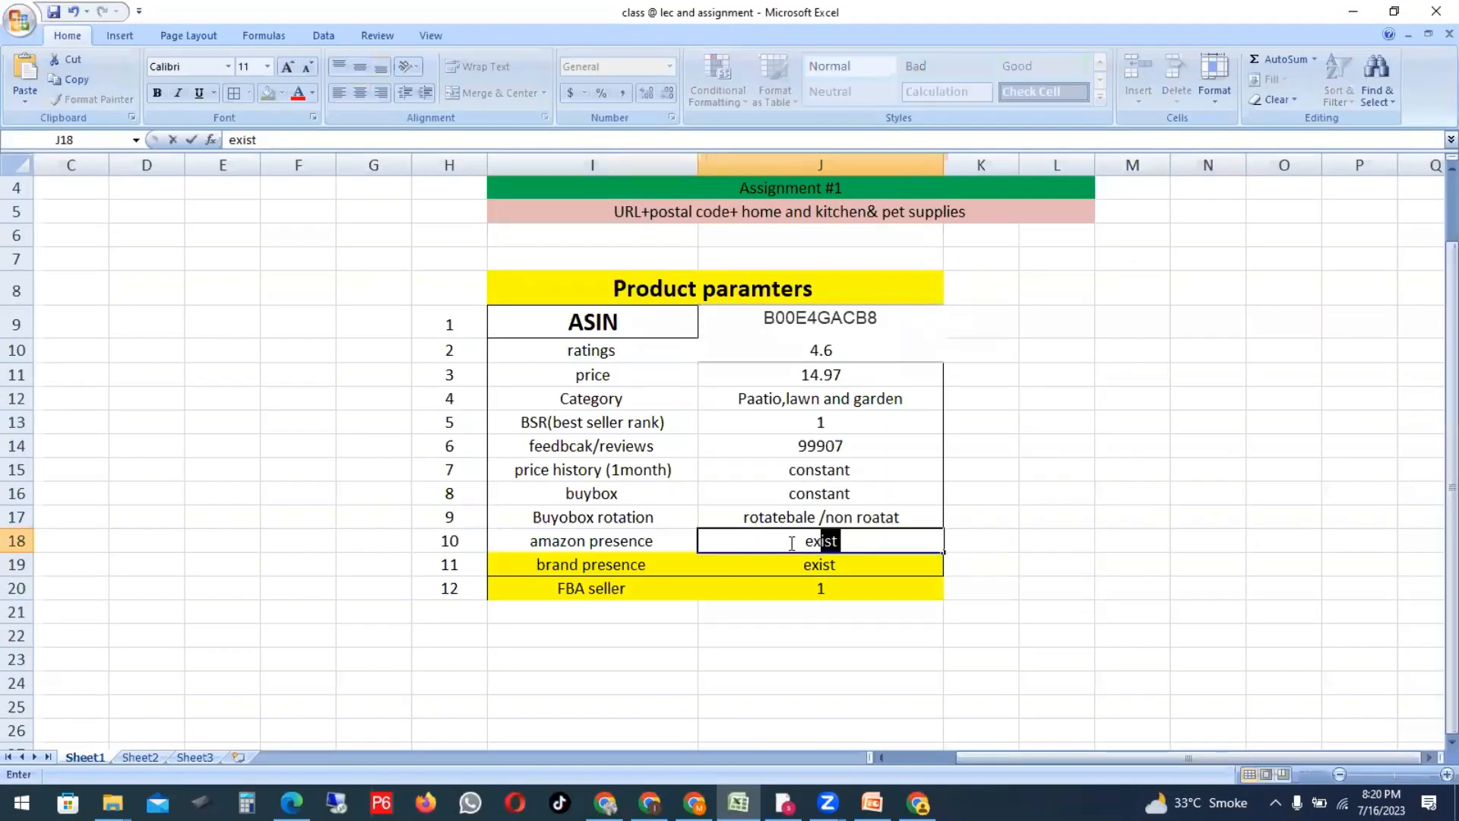
key(Tab)
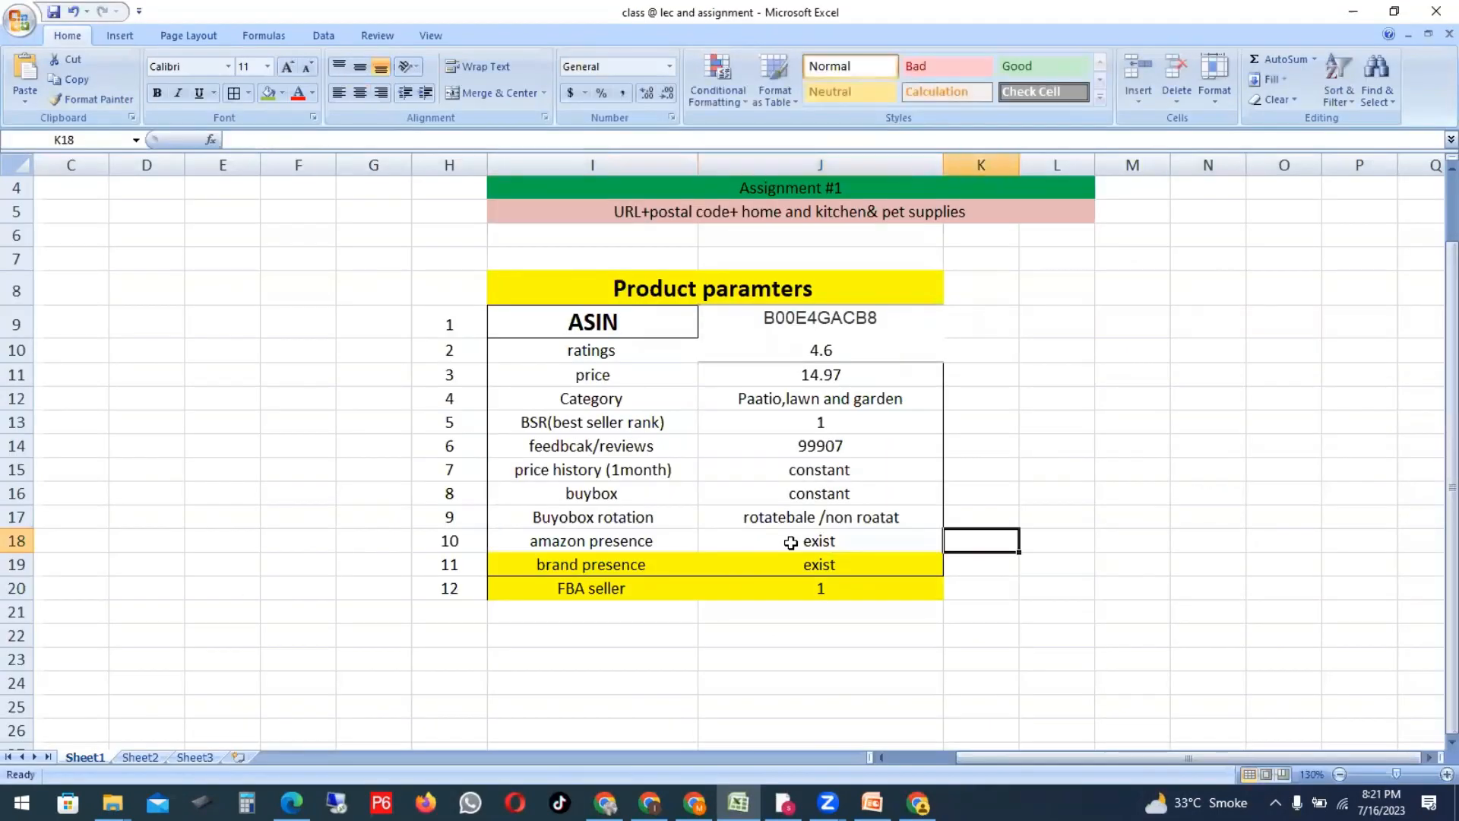
Step: For the brand presence parameter, look up the brand name in the product title on the TERRO Amazon page
drag(626, 567, 756, 562)
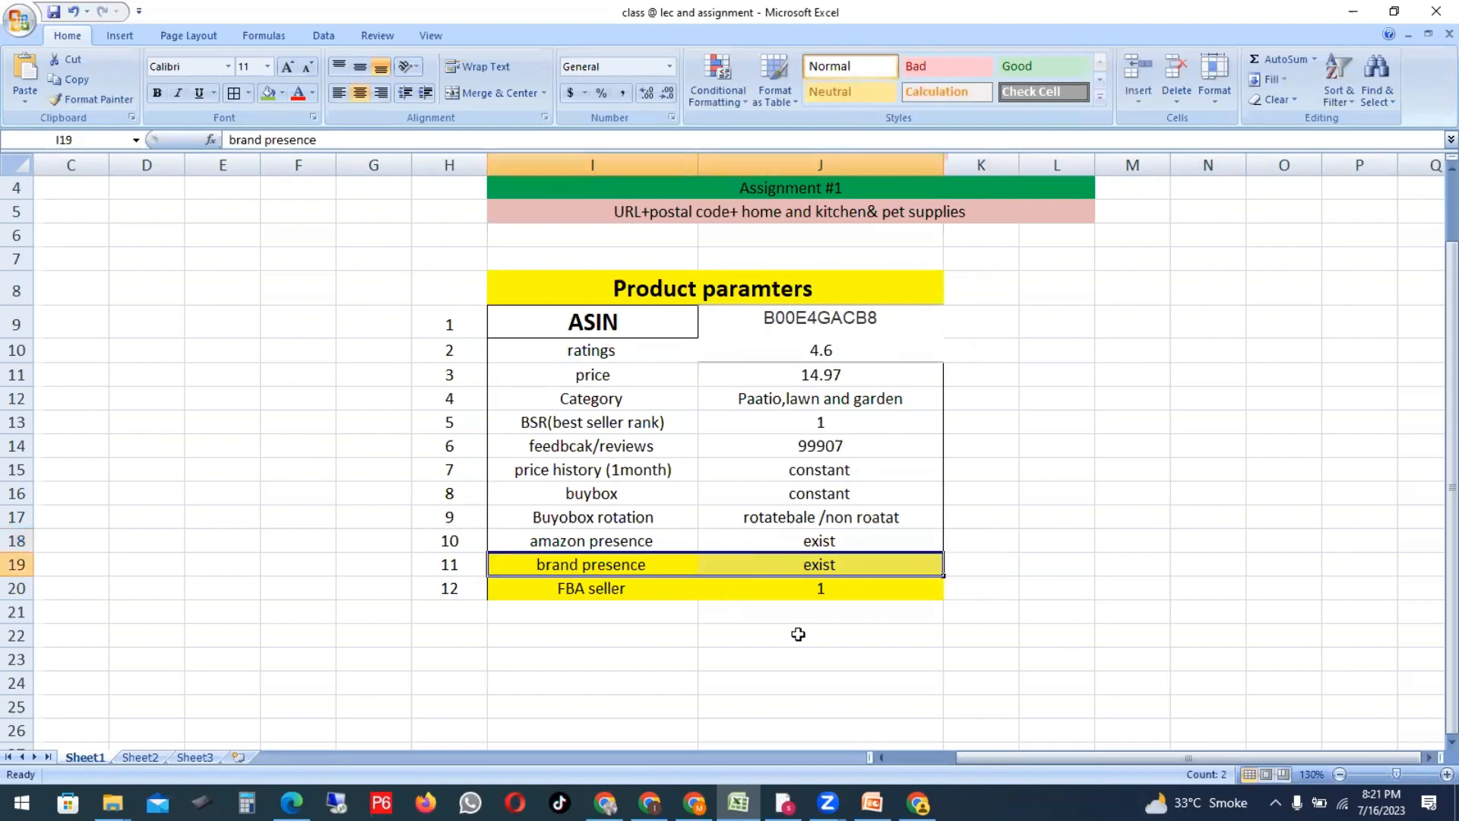
click(918, 803)
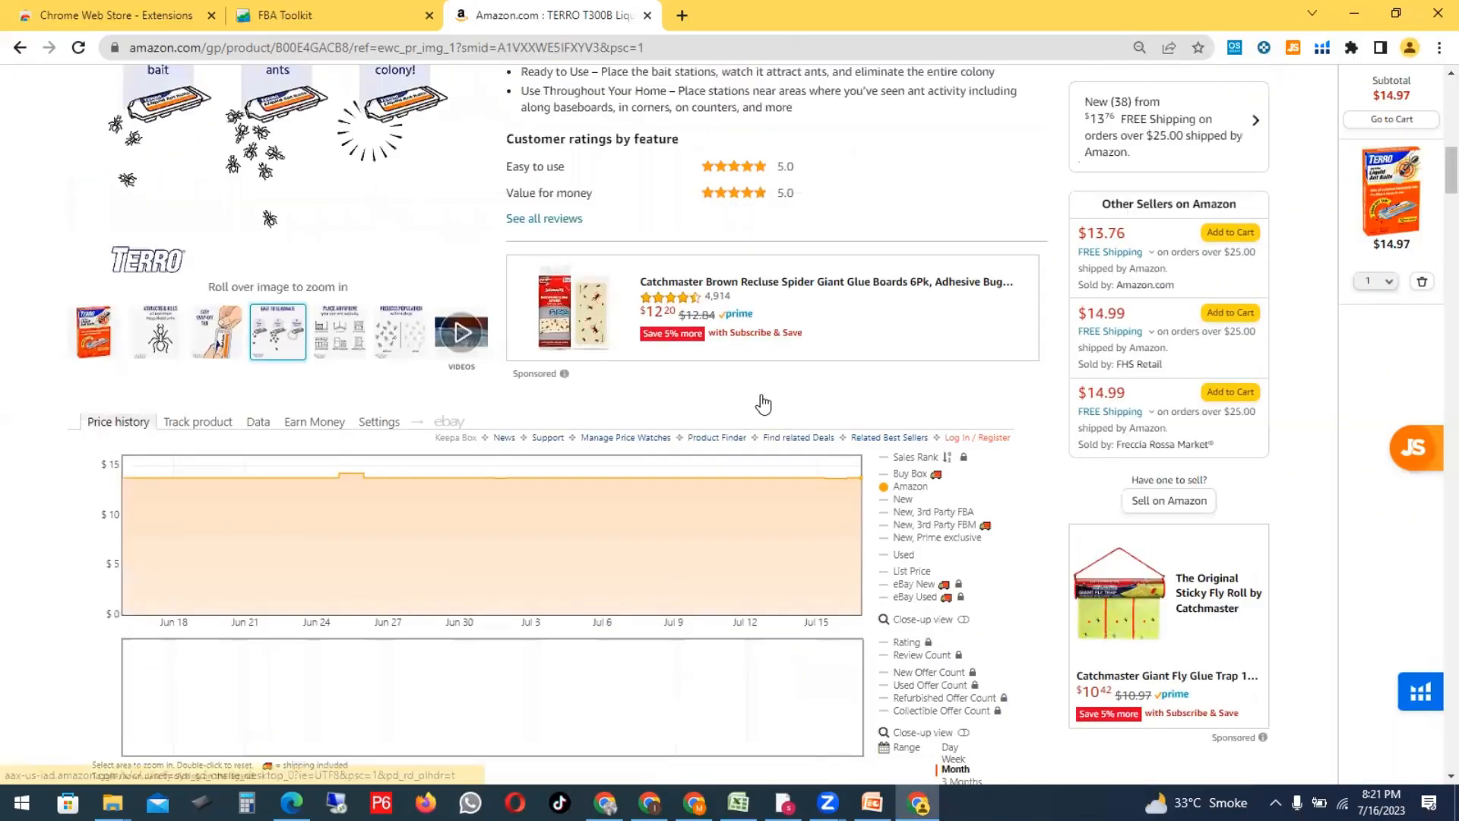
scroll(763, 405, up, 5)
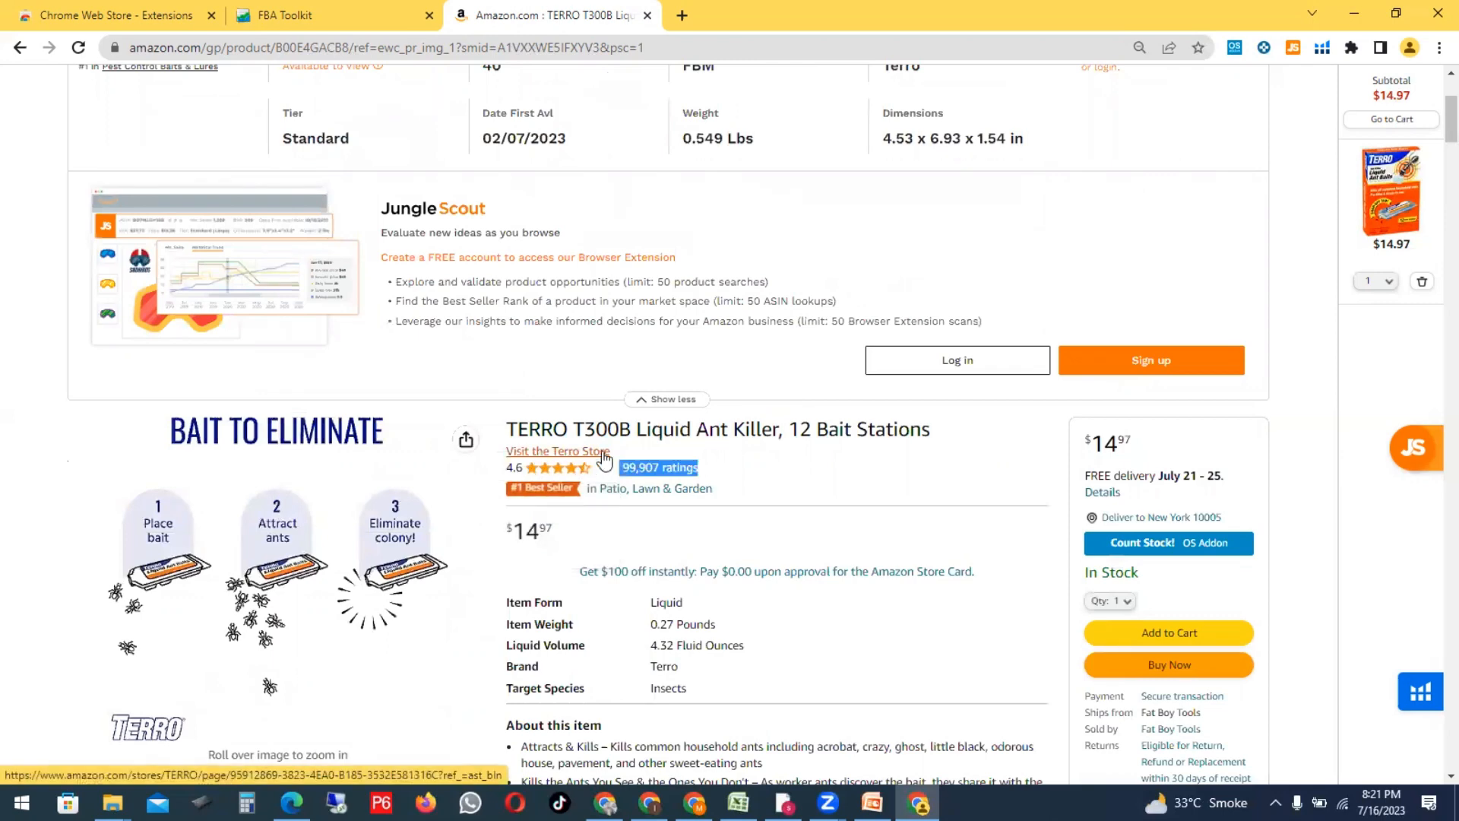
click(539, 428)
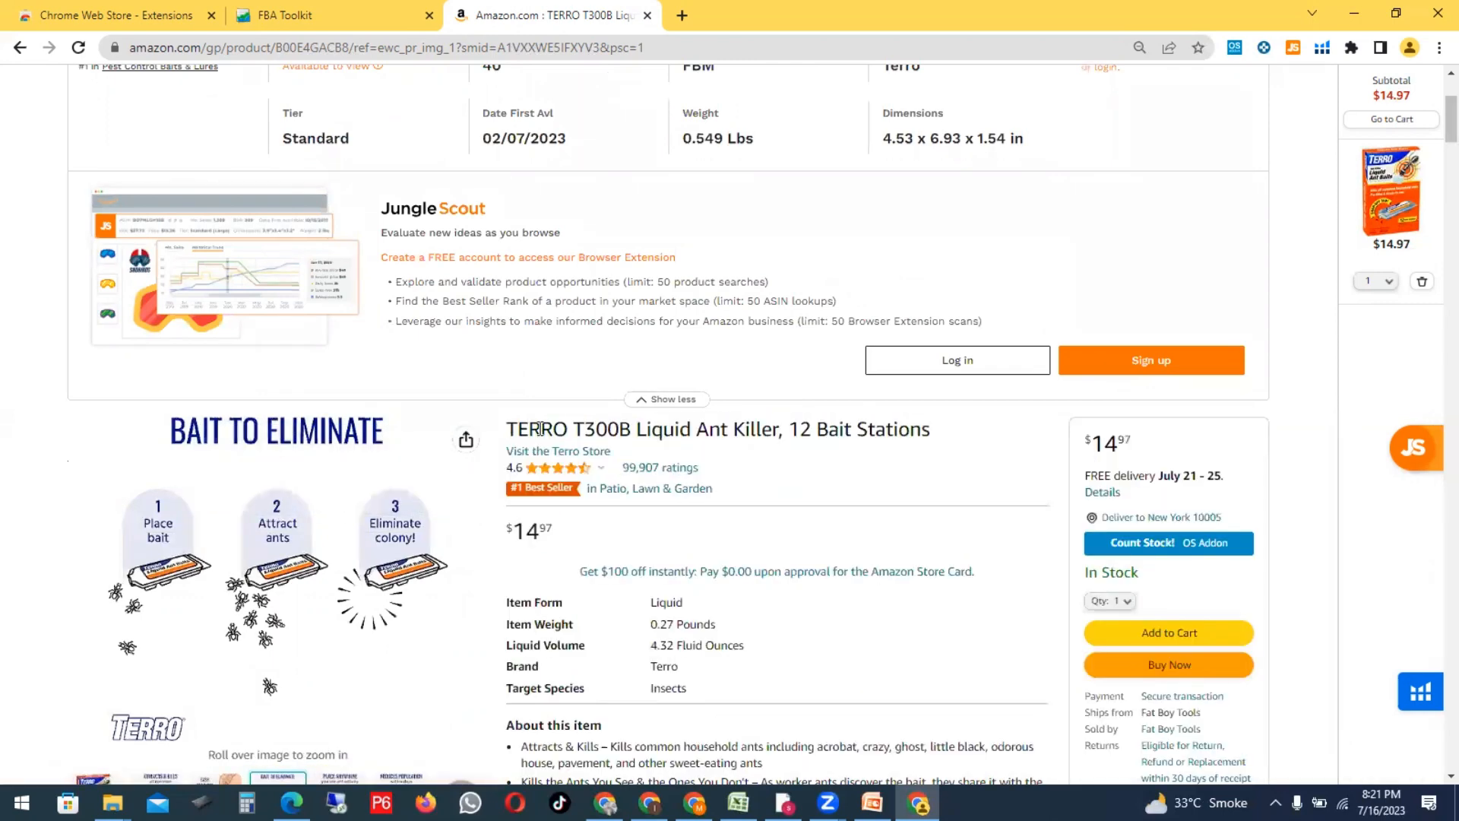
double_click(539, 428)
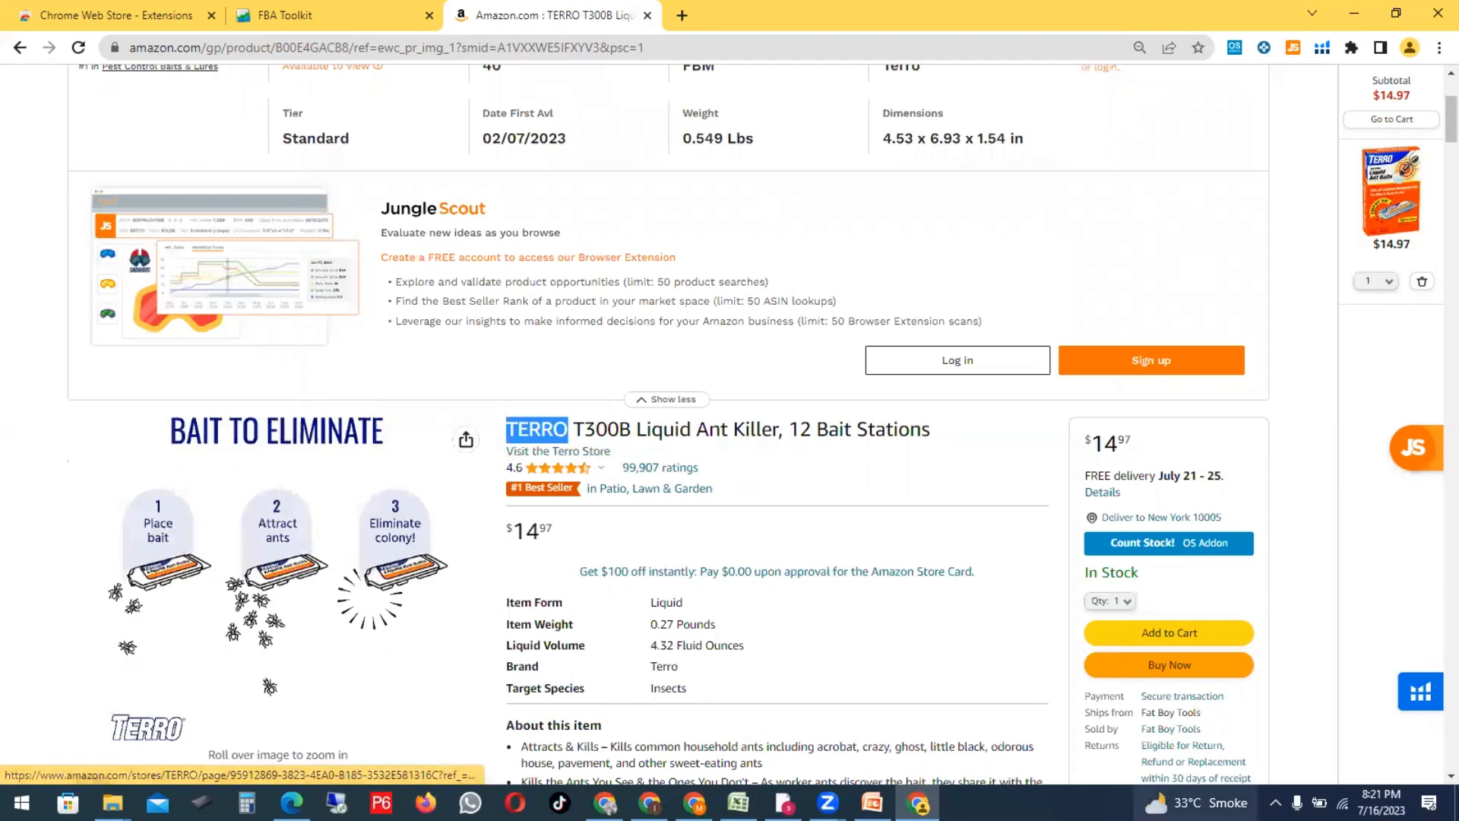
Step: Run the Count Stock add-on for the TERRO product and filter its other seller offers to Prime delivery
click(1235, 49)
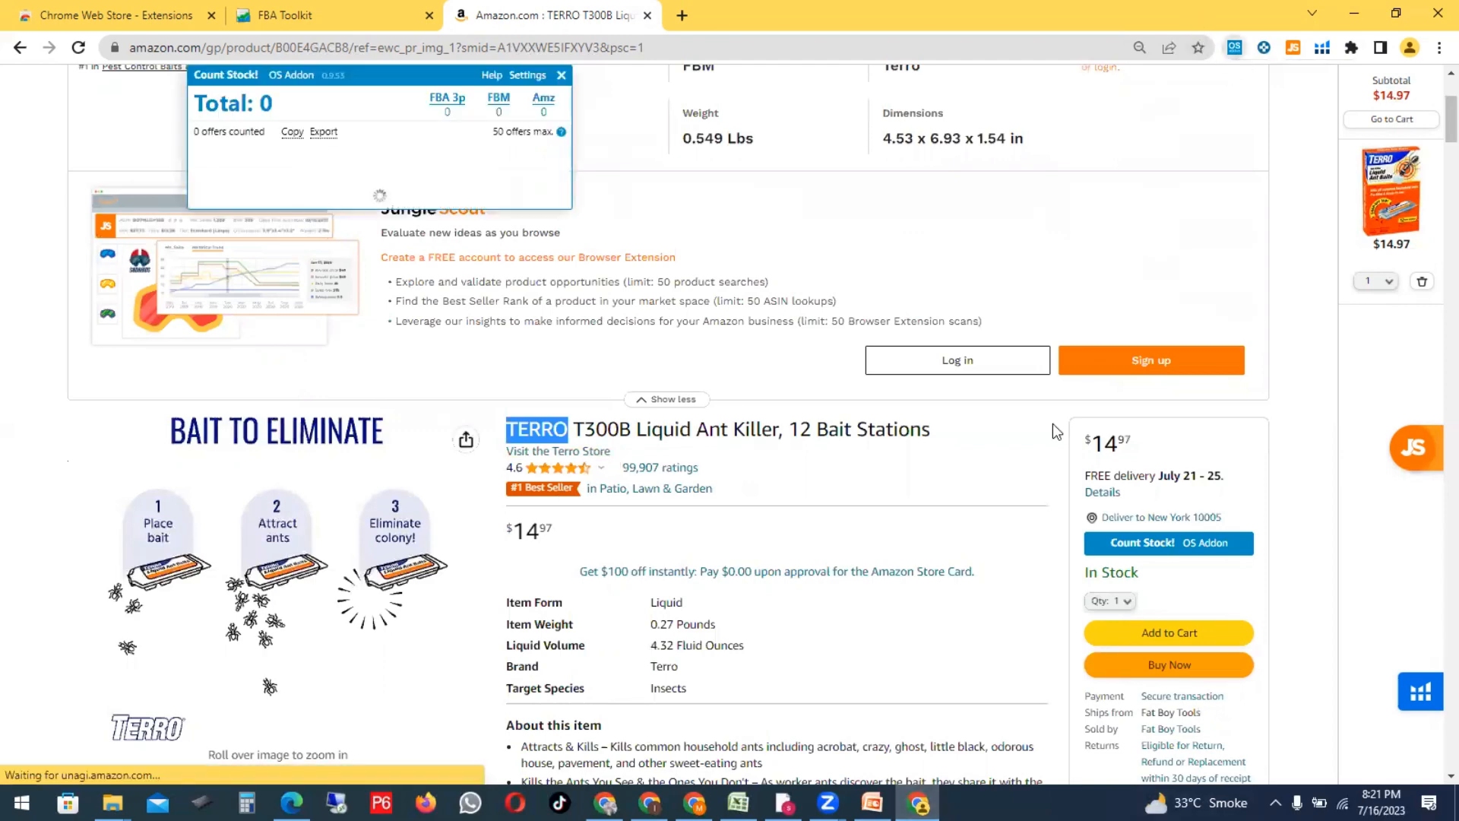
scroll(1056, 427, down, 7)
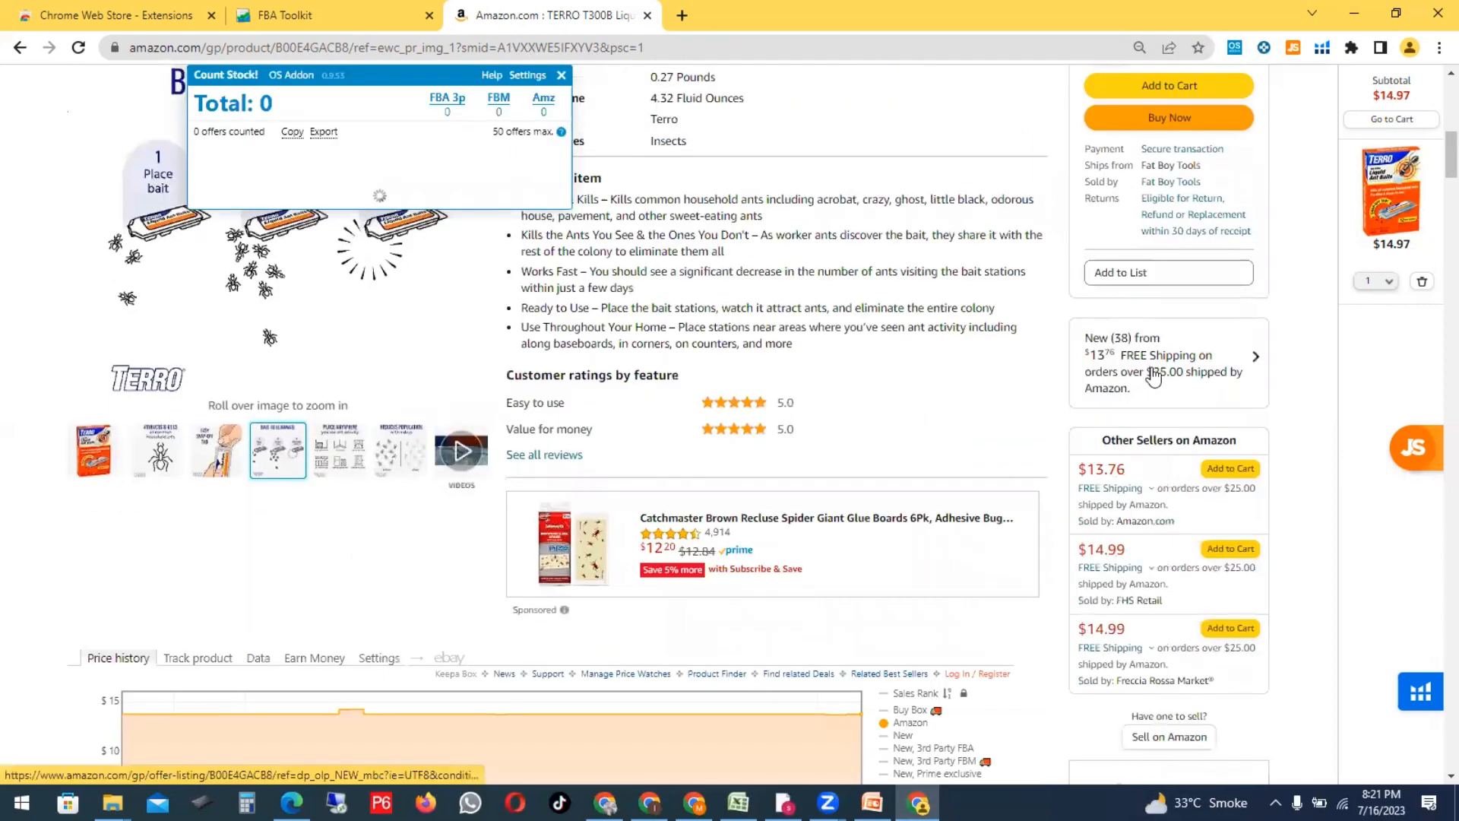
click(1151, 374)
click(1418, 258)
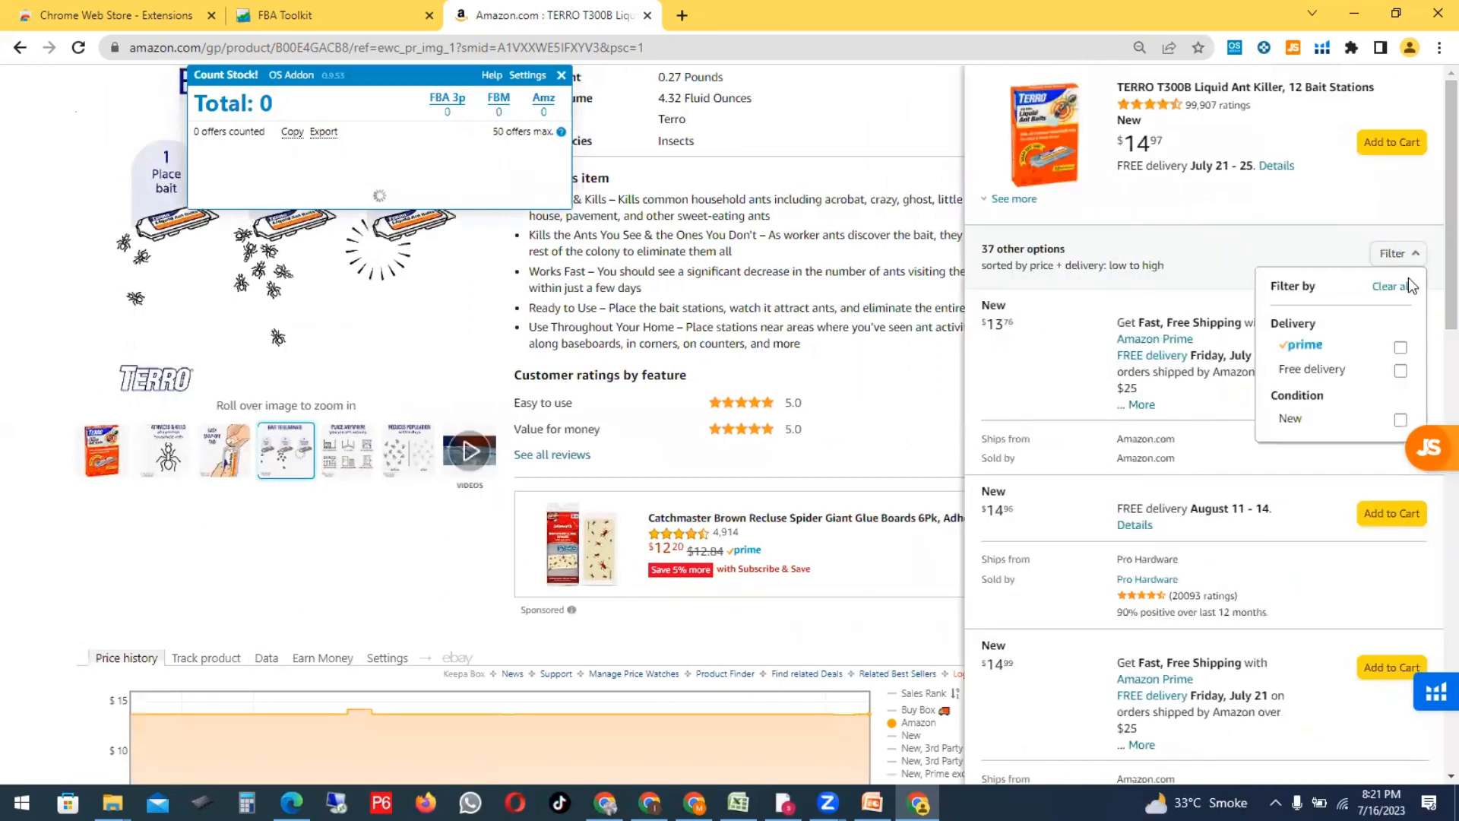
click(1401, 347)
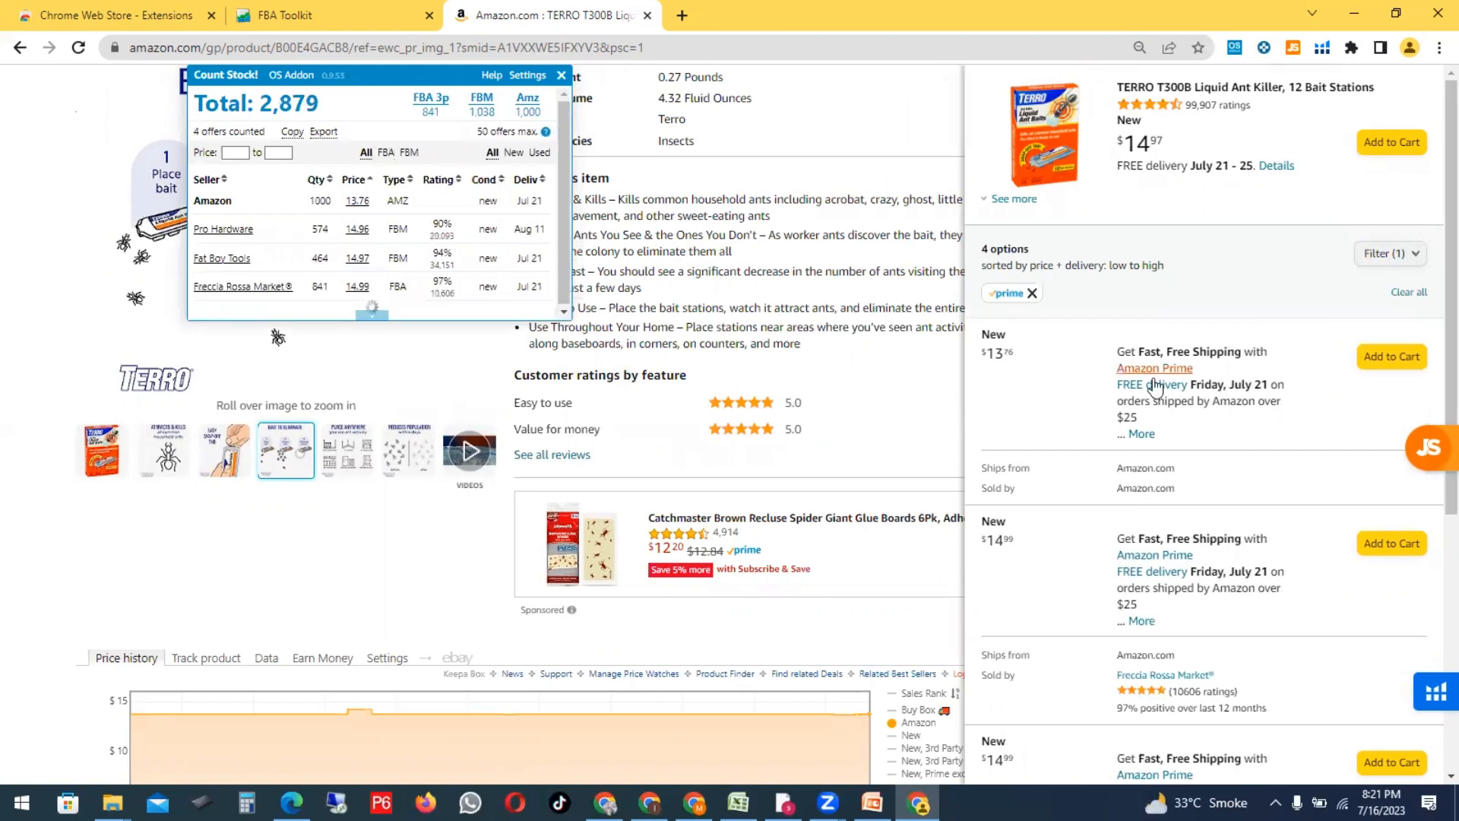
Step: Compare the FBA and FBM sellers in the Count Stock results, ending with the FBA filter
click(385, 152)
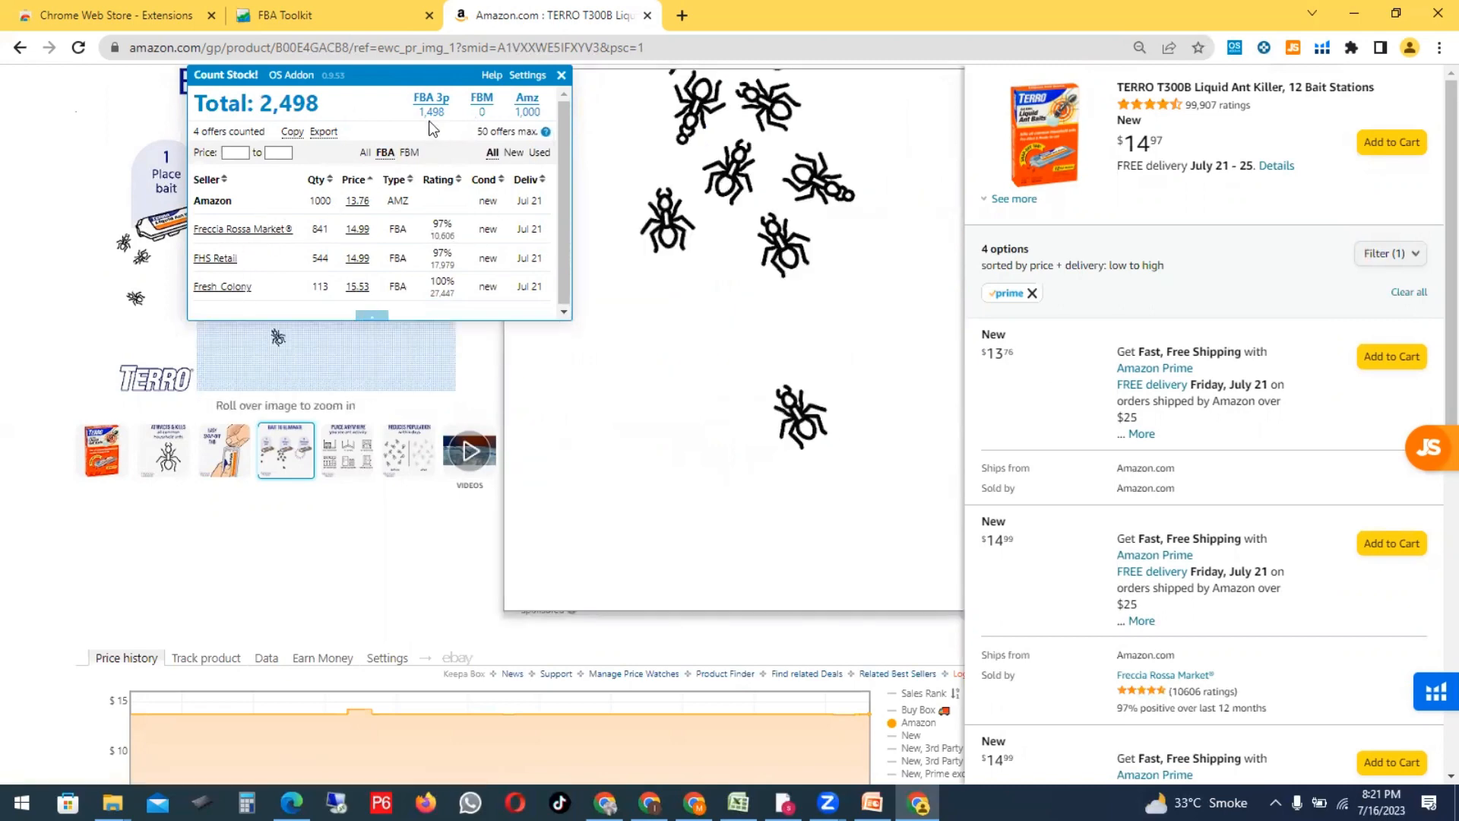
click(408, 153)
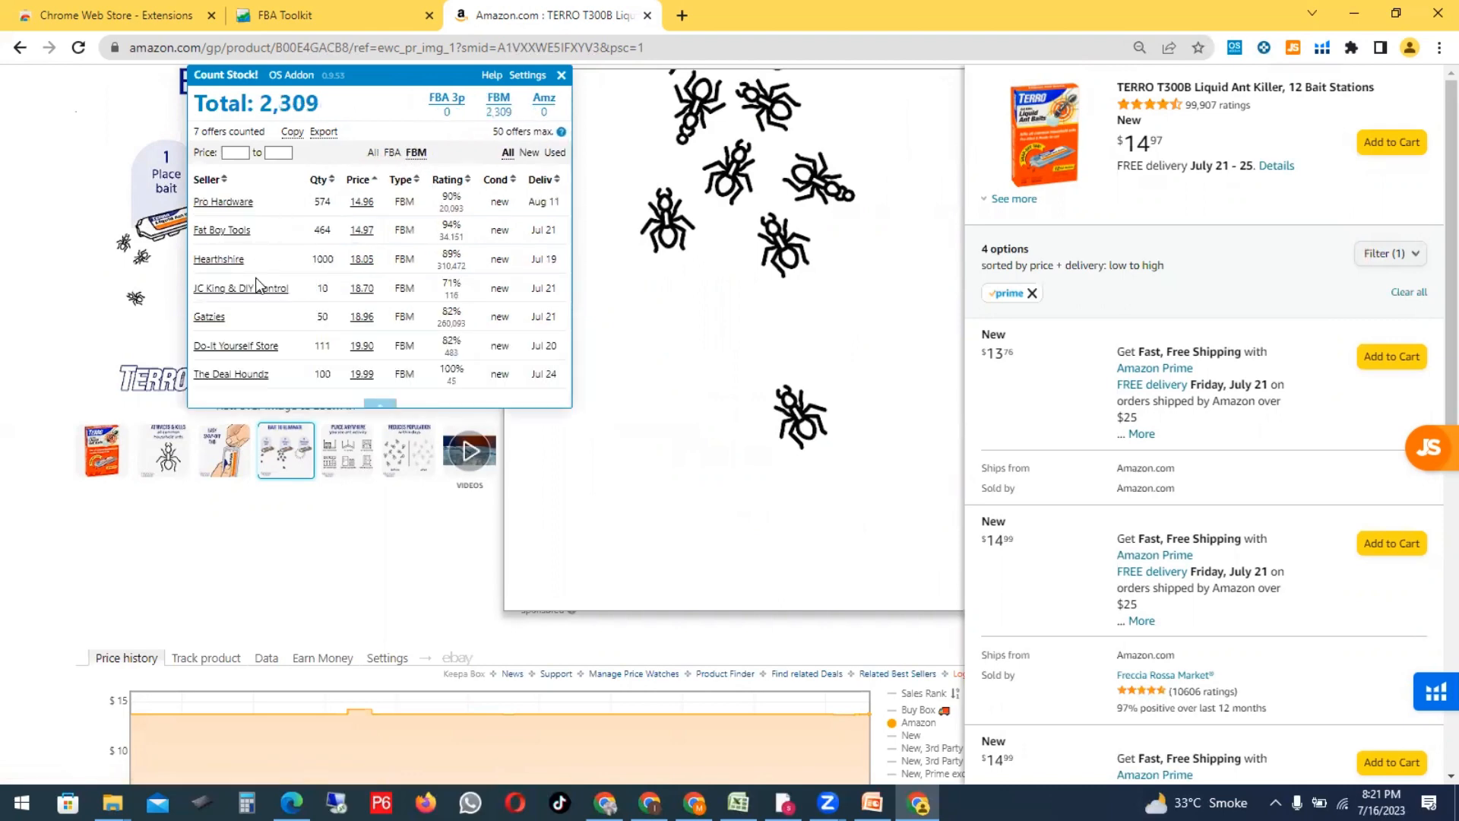
click(391, 153)
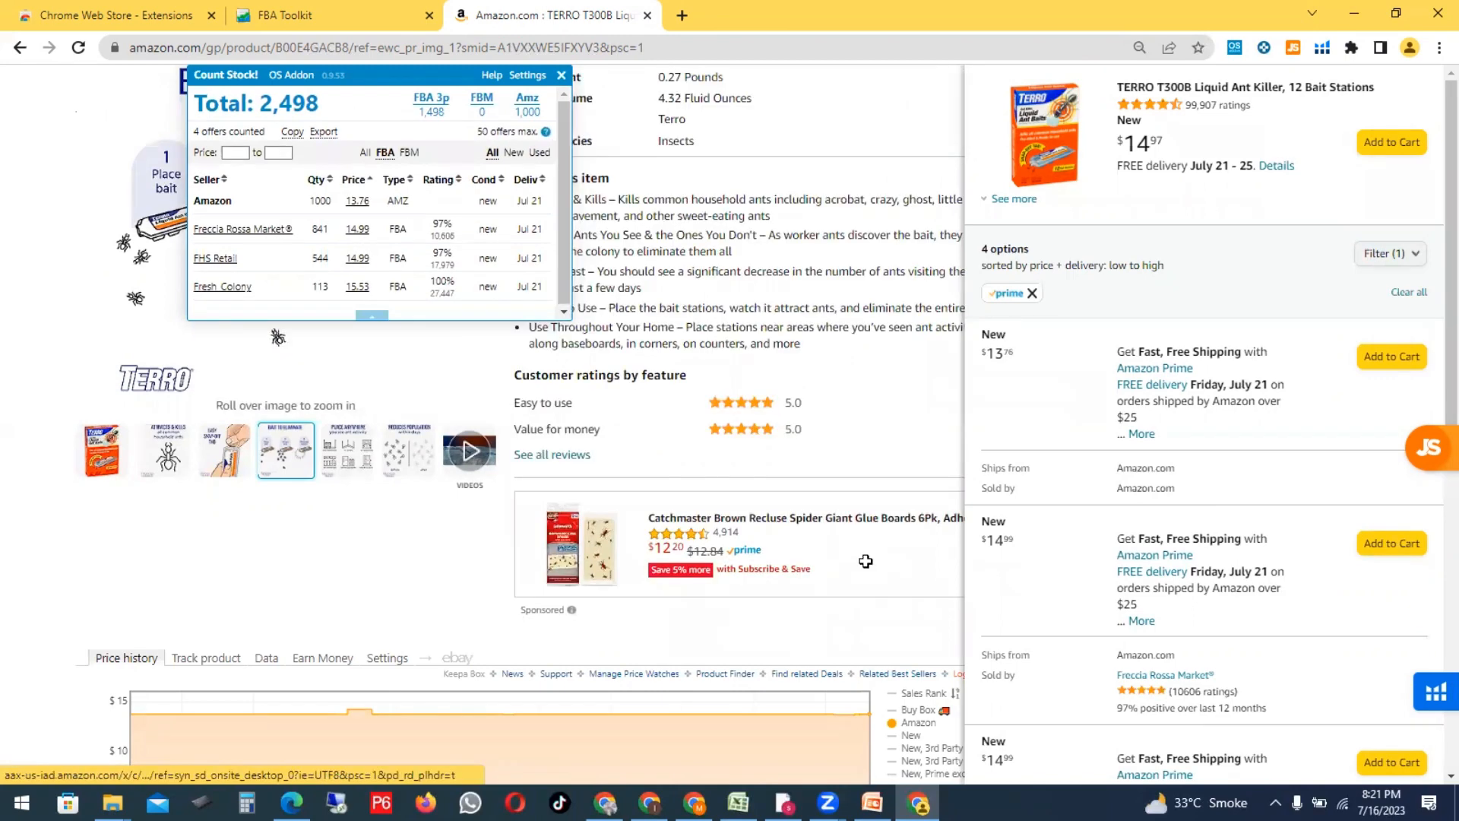
Step: Back in Excel, change the brand presence value in J19 to "non.exist"
key(alt+Tab)
click(229, 140)
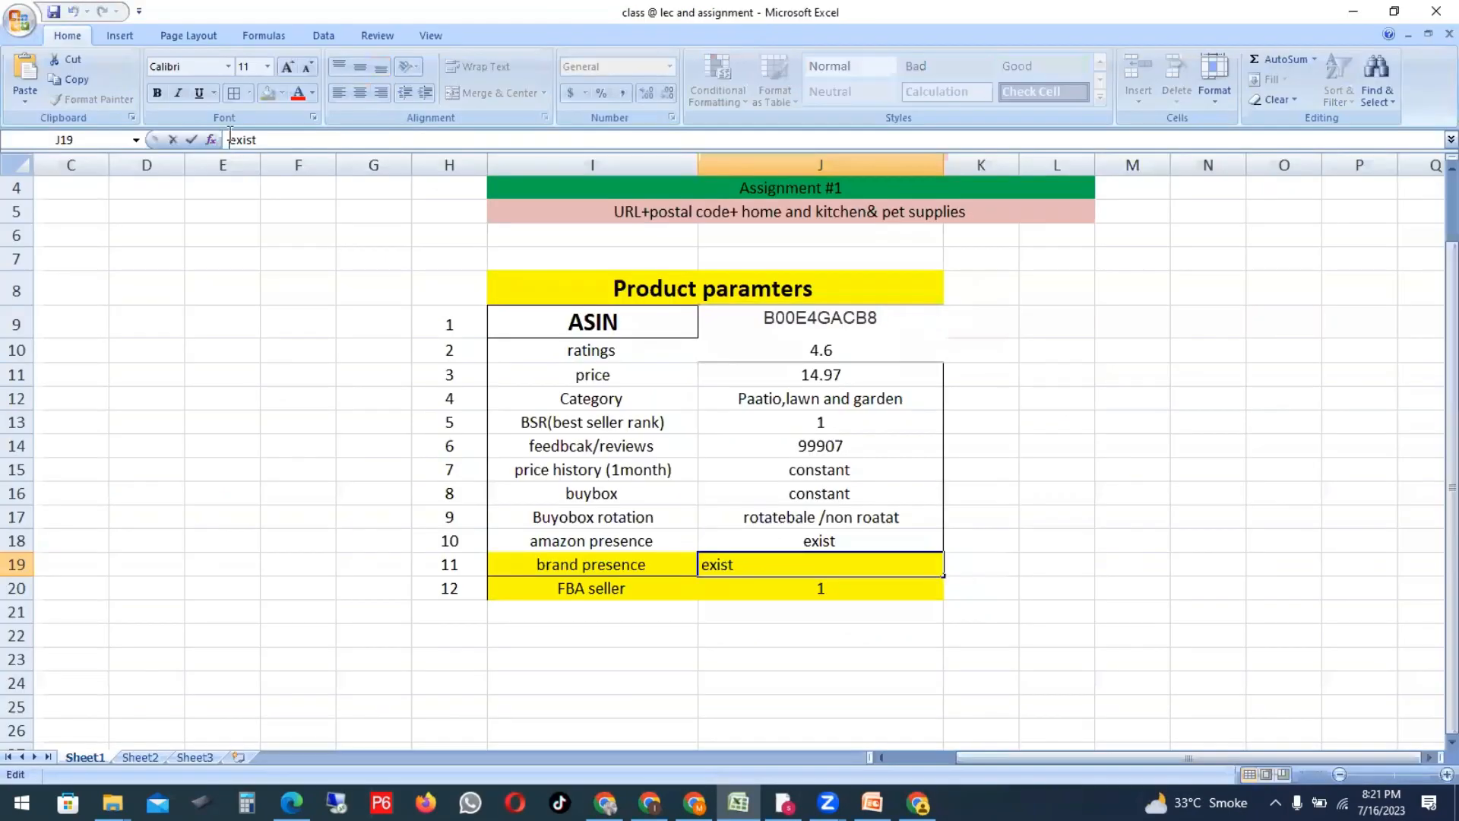
text(non.)
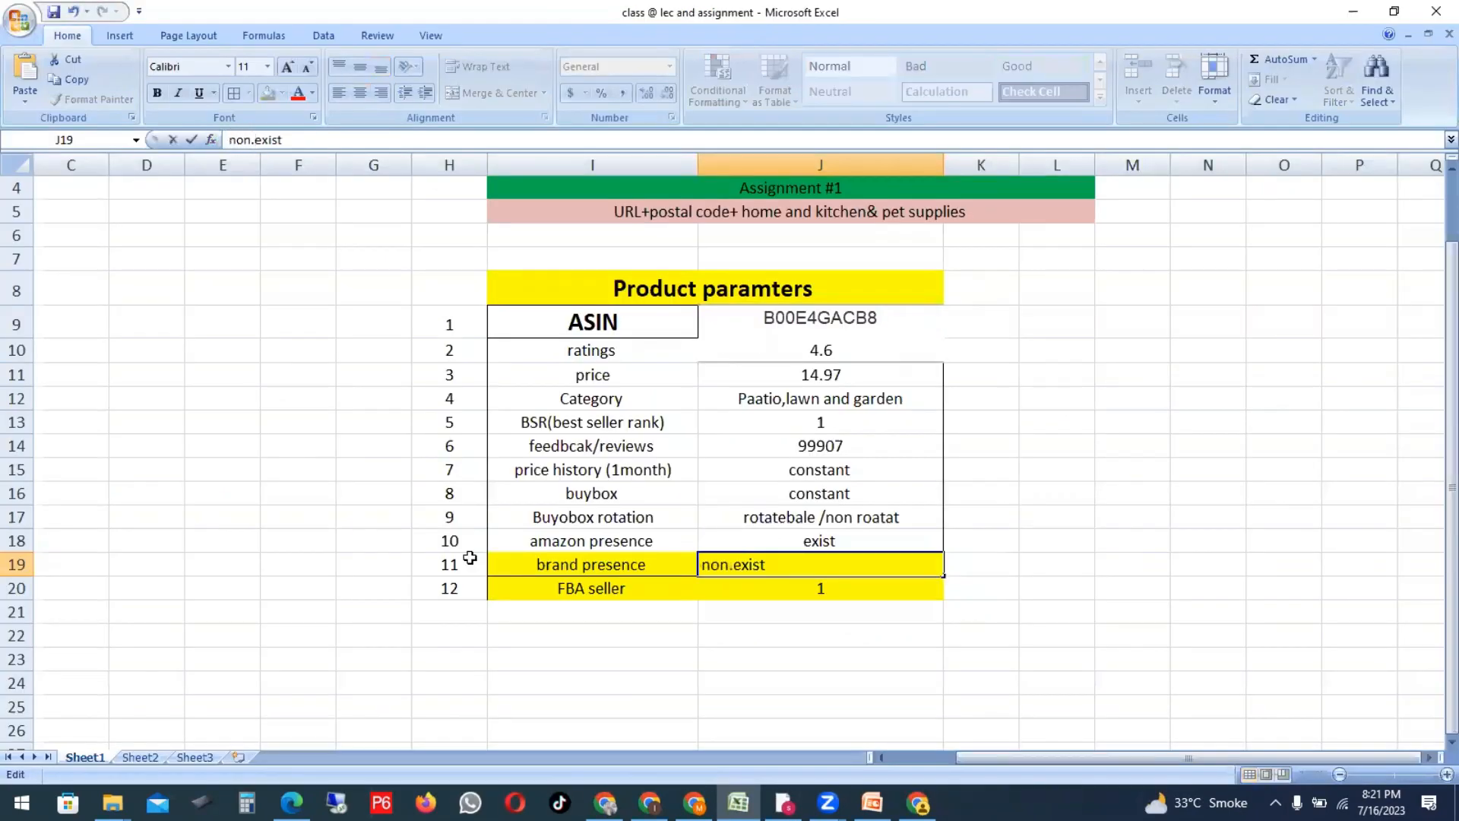
click(742, 564)
Step: Add a new parameter named "FMB sellers" in I21, below the FBA seller row
drag(595, 589, 844, 592)
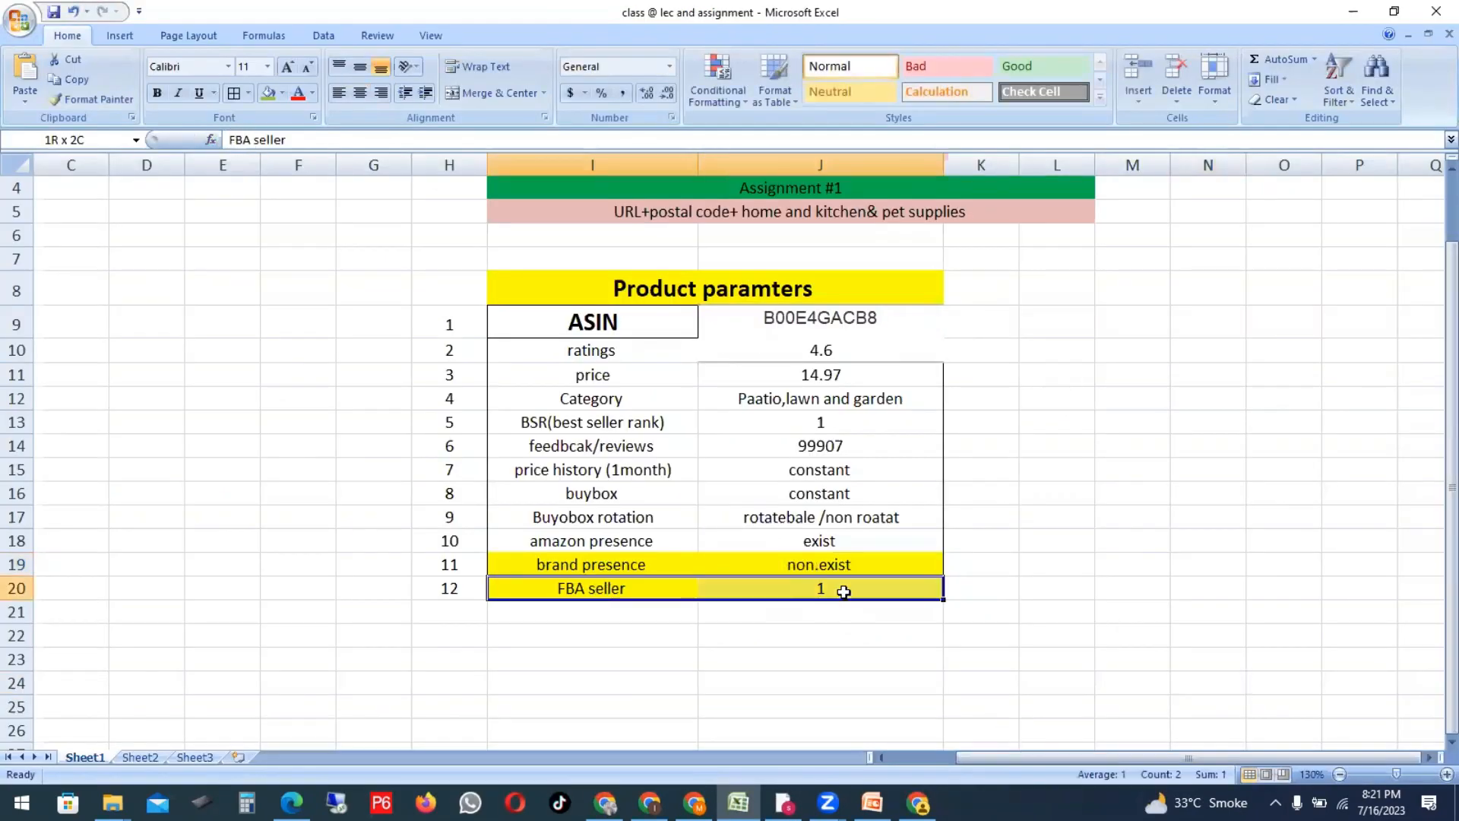
click(575, 608)
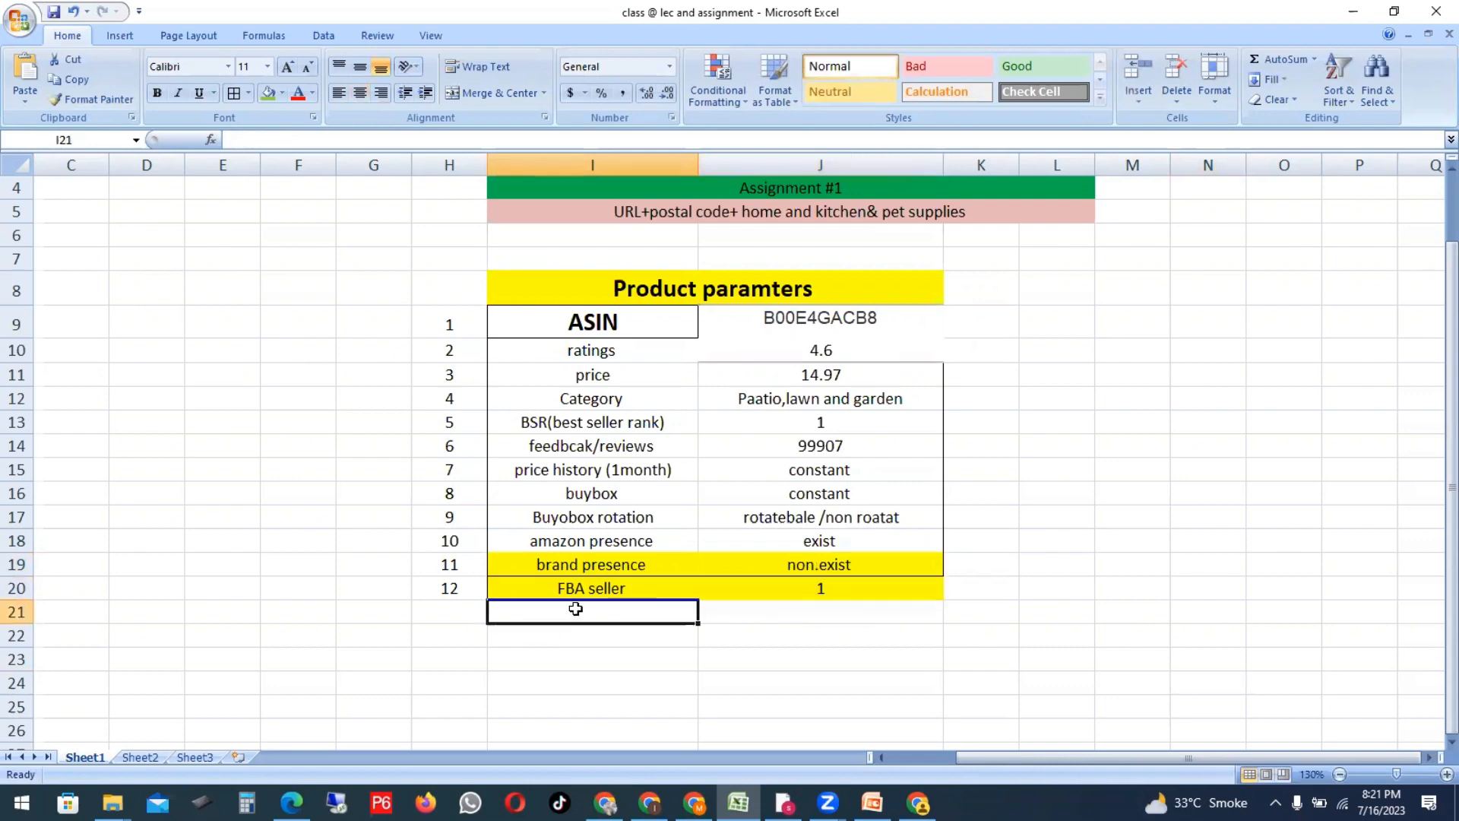
text(FMB as)
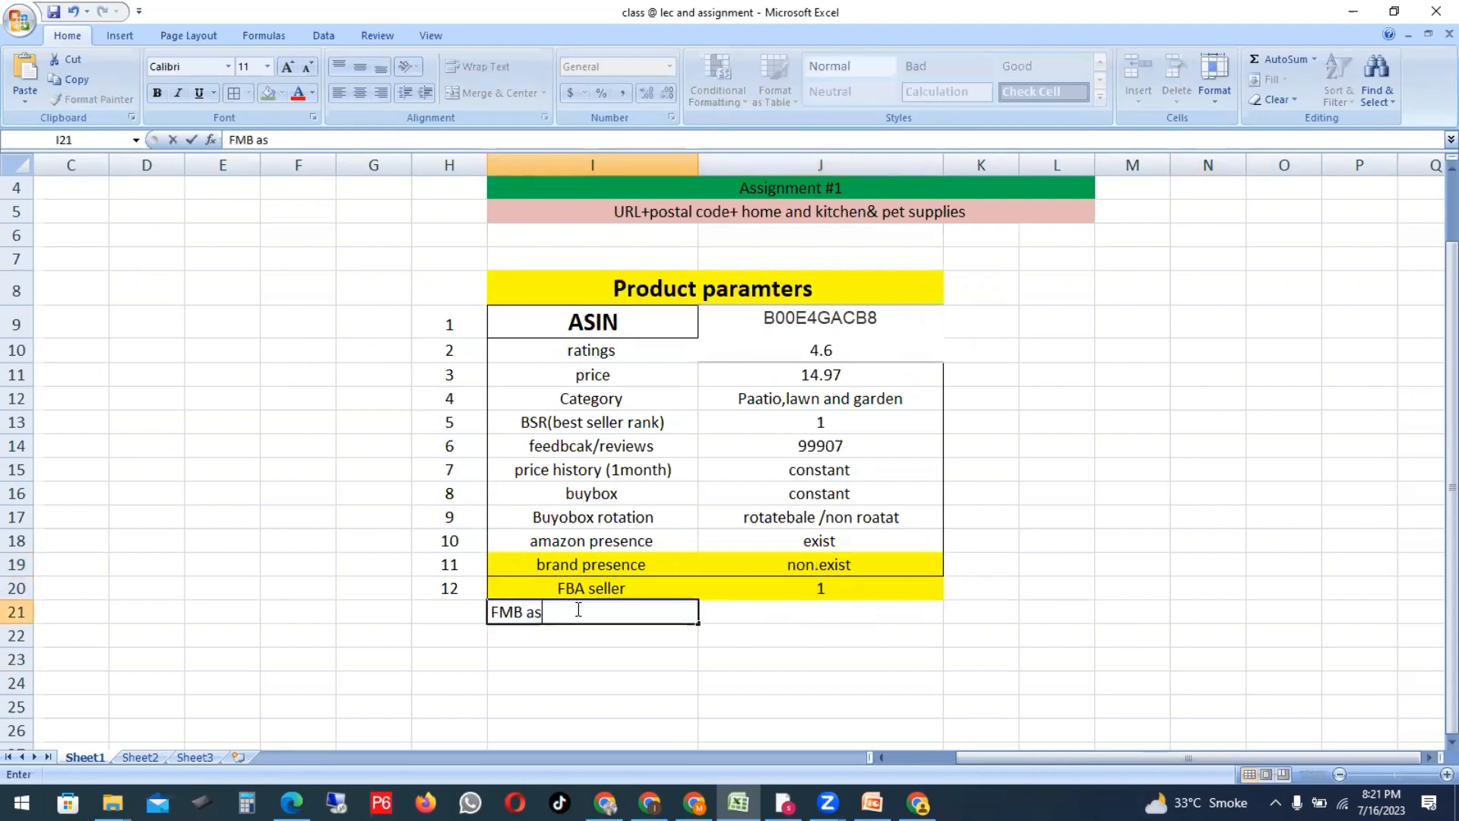
text(e)
key(BackSpace)
key(BackSpace)
key(BackSpace)
text(seller)
click(845, 633)
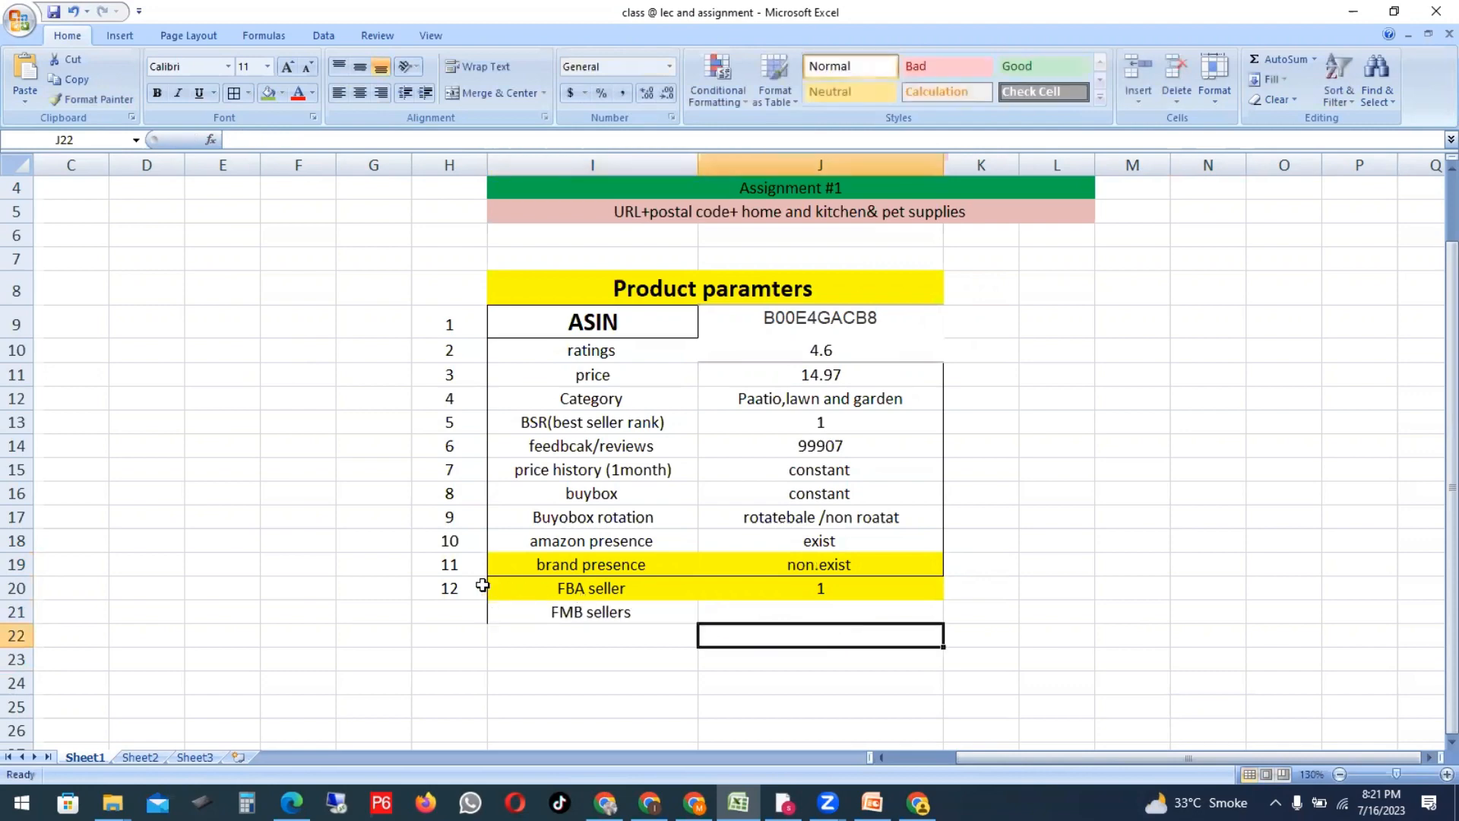
Step: Number the FMB sellers parameter 13 in H21
click(465, 614)
text(13)
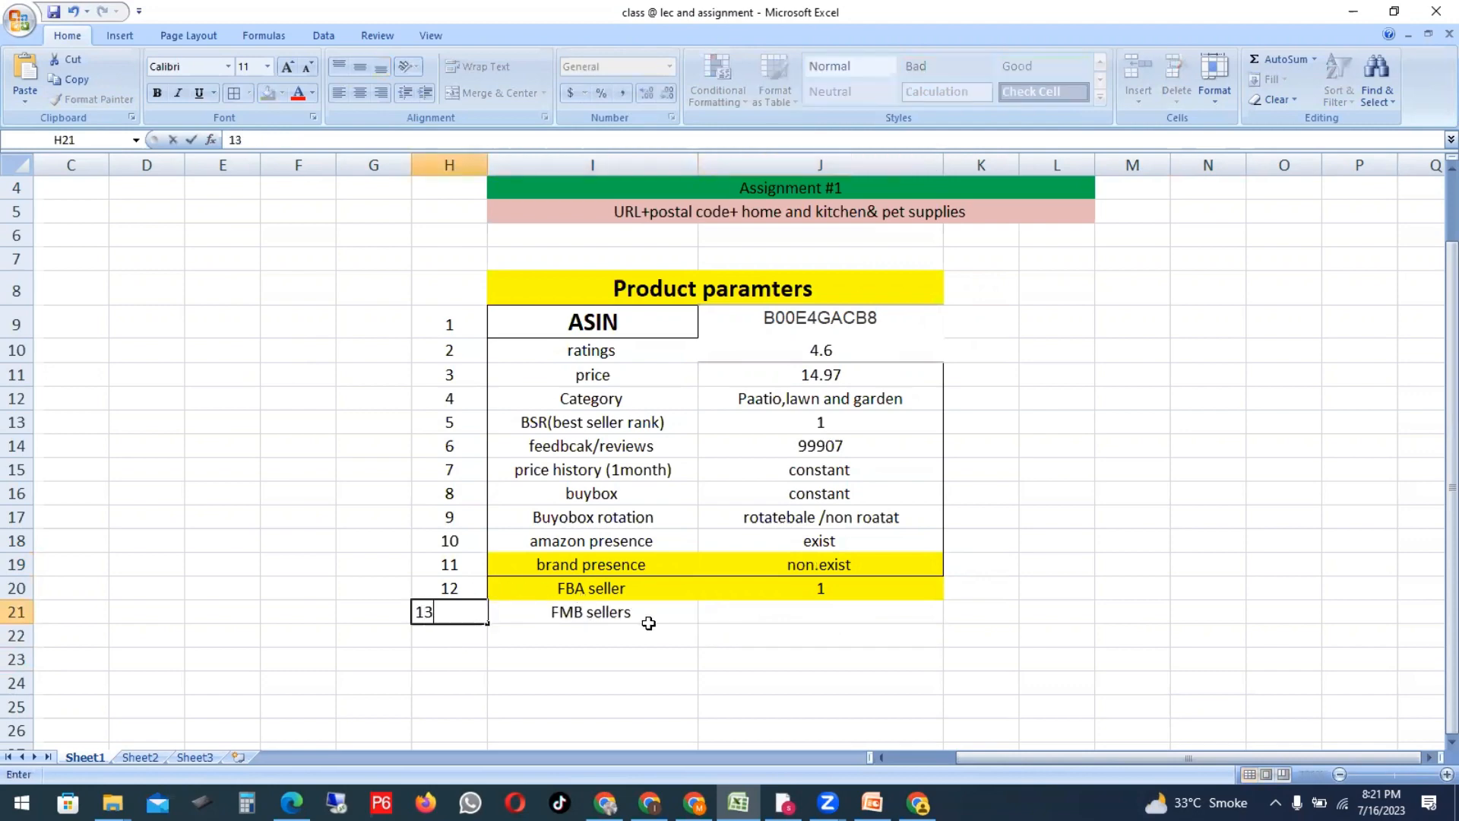
drag(646, 615, 942, 612)
click(852, 635)
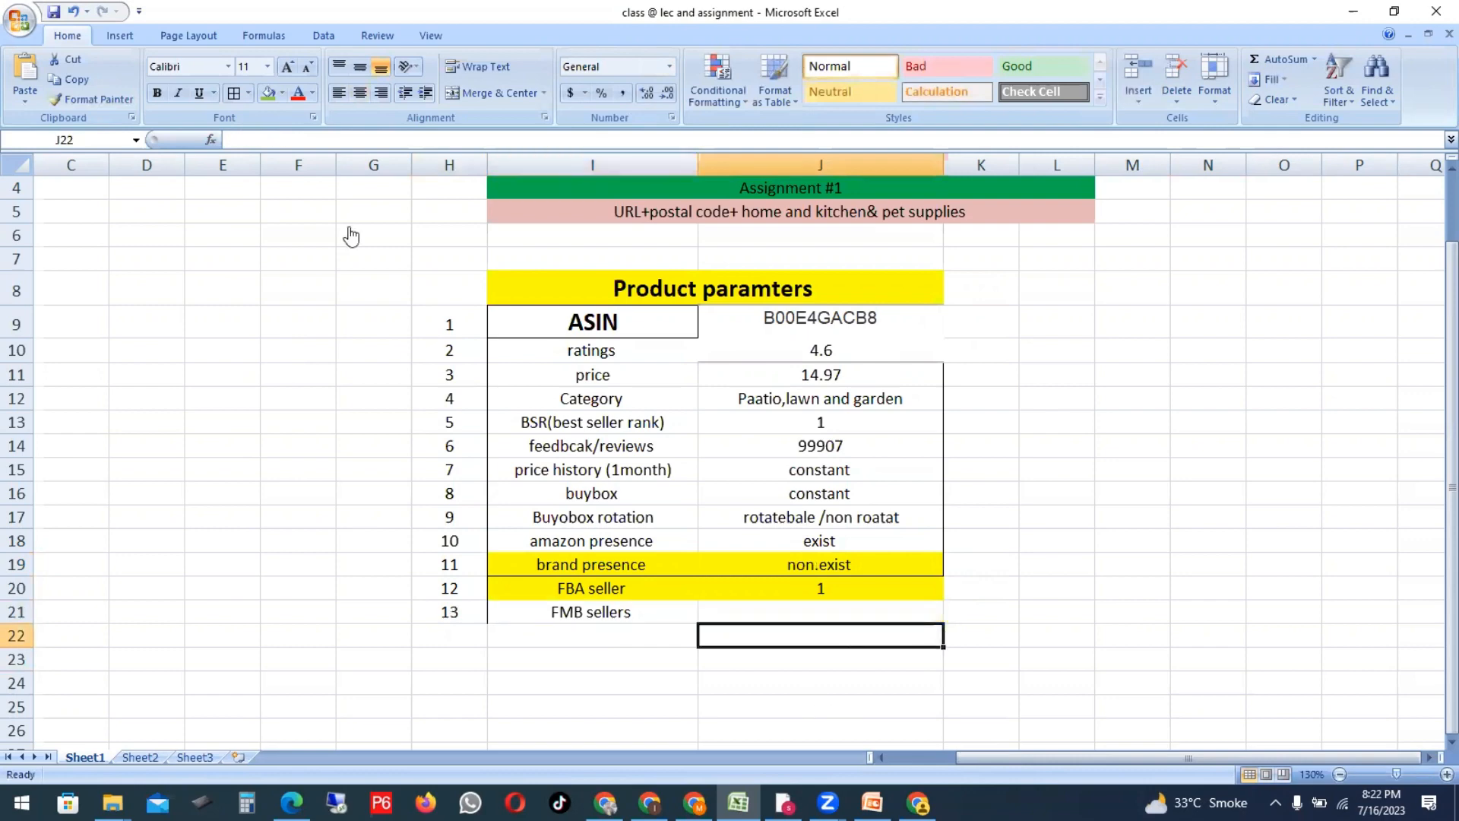
Step: Return to the TERRO Amazon page and close the seller offers list and the Count Stock results
key(alt+Tab)
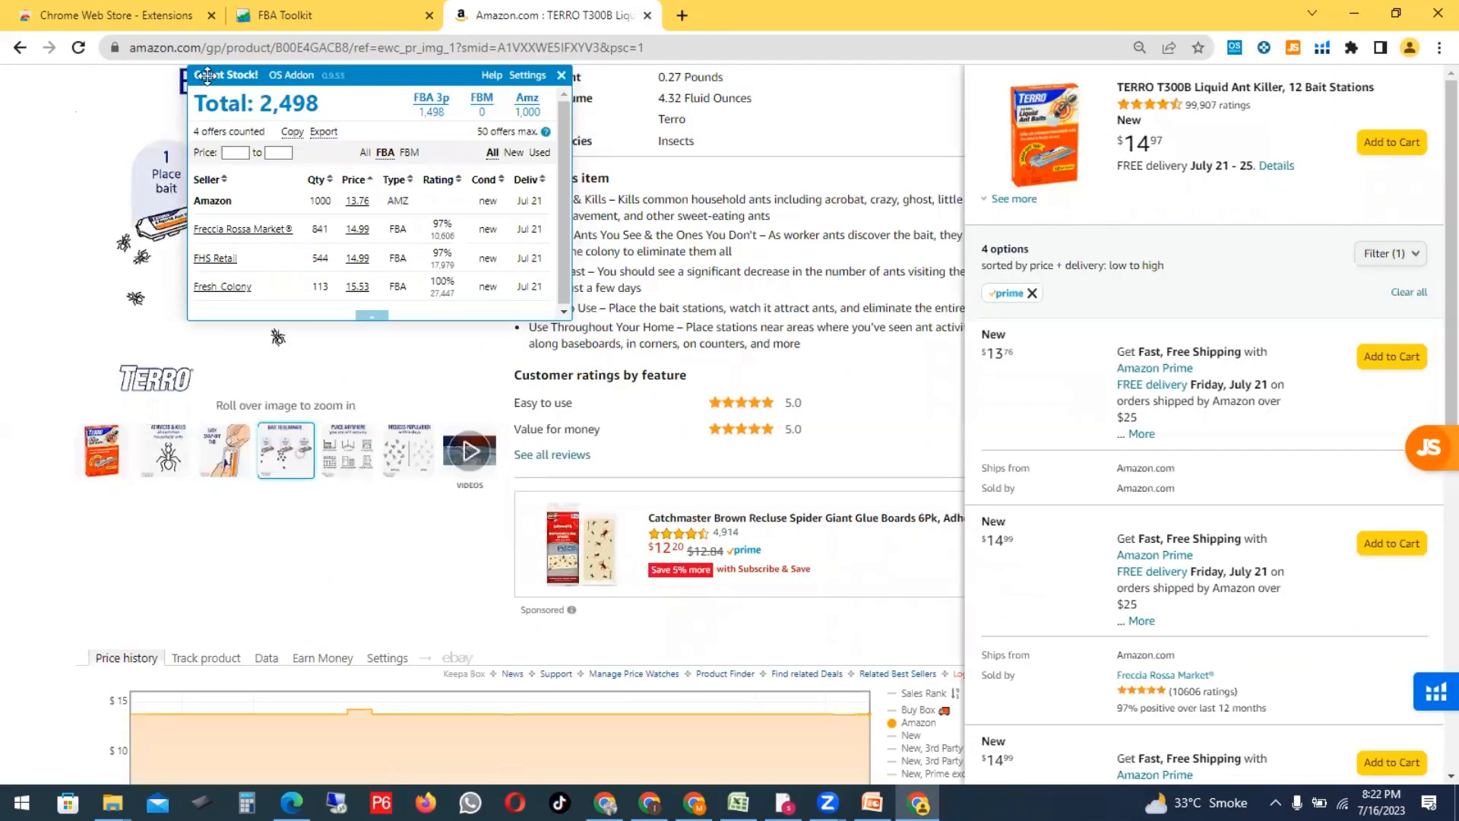
drag(206, 75, 238, 77)
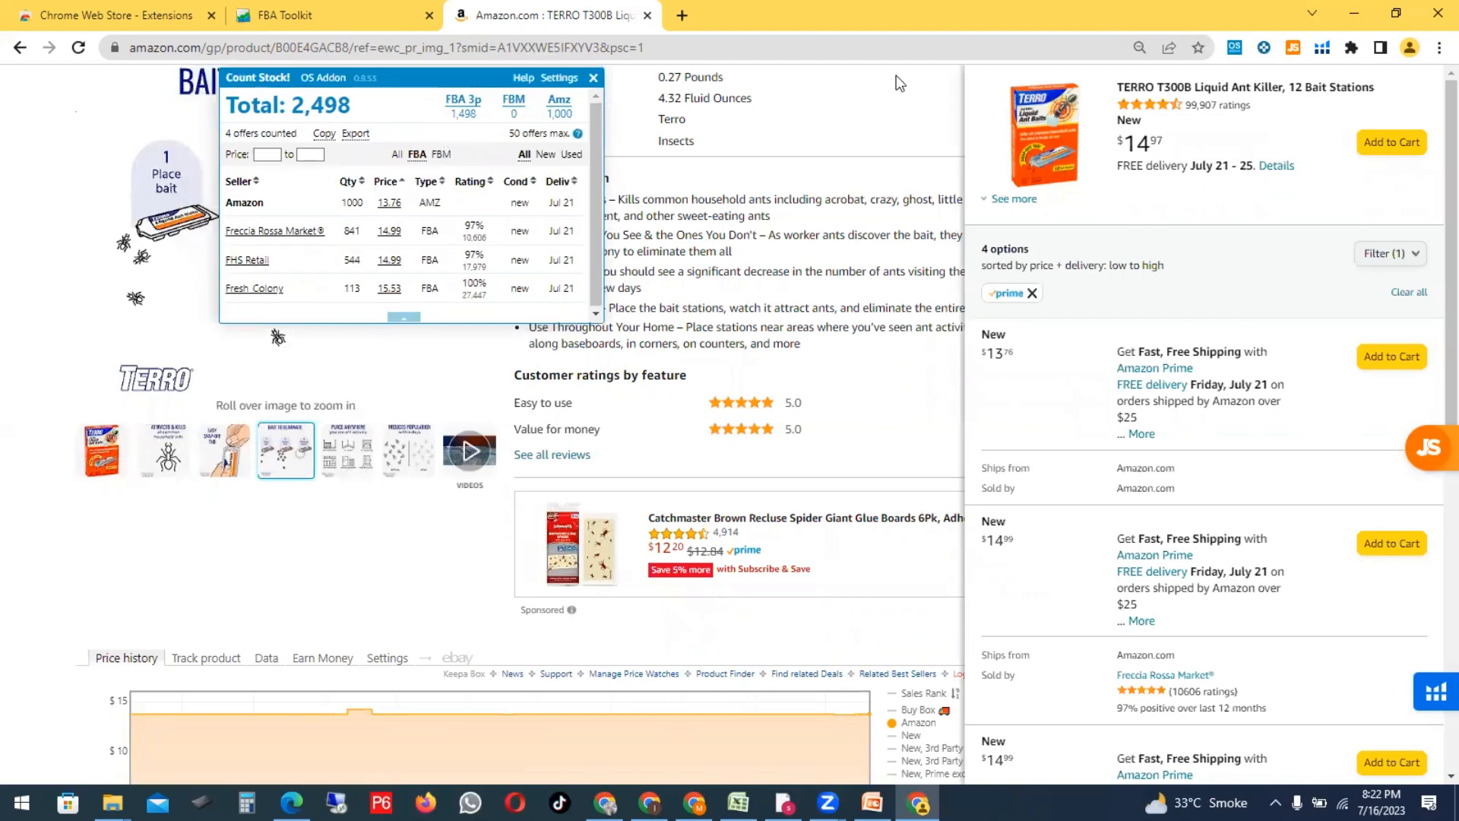
click(951, 82)
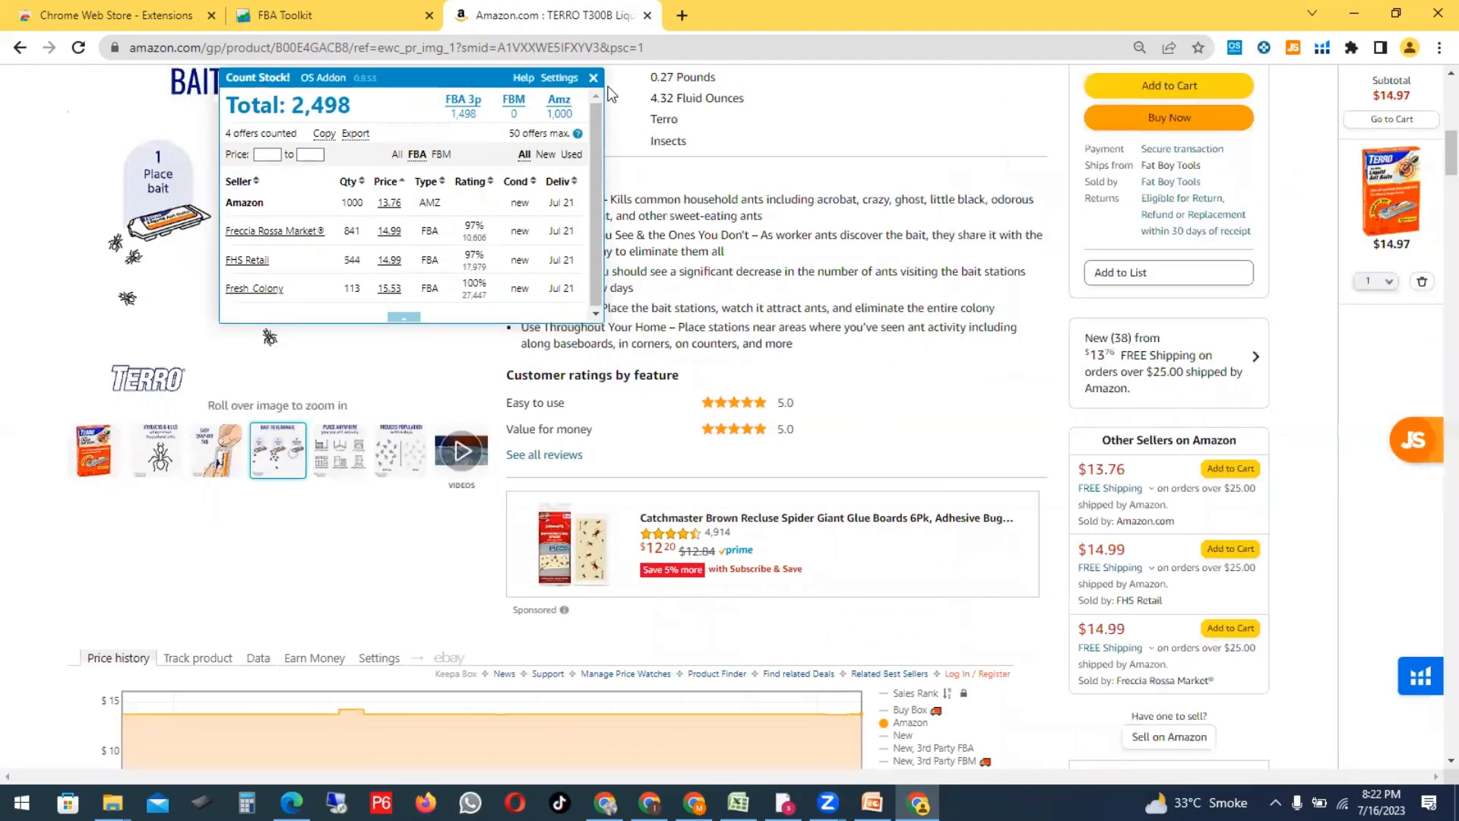
click(593, 77)
scroll(620, 251, up, 2)
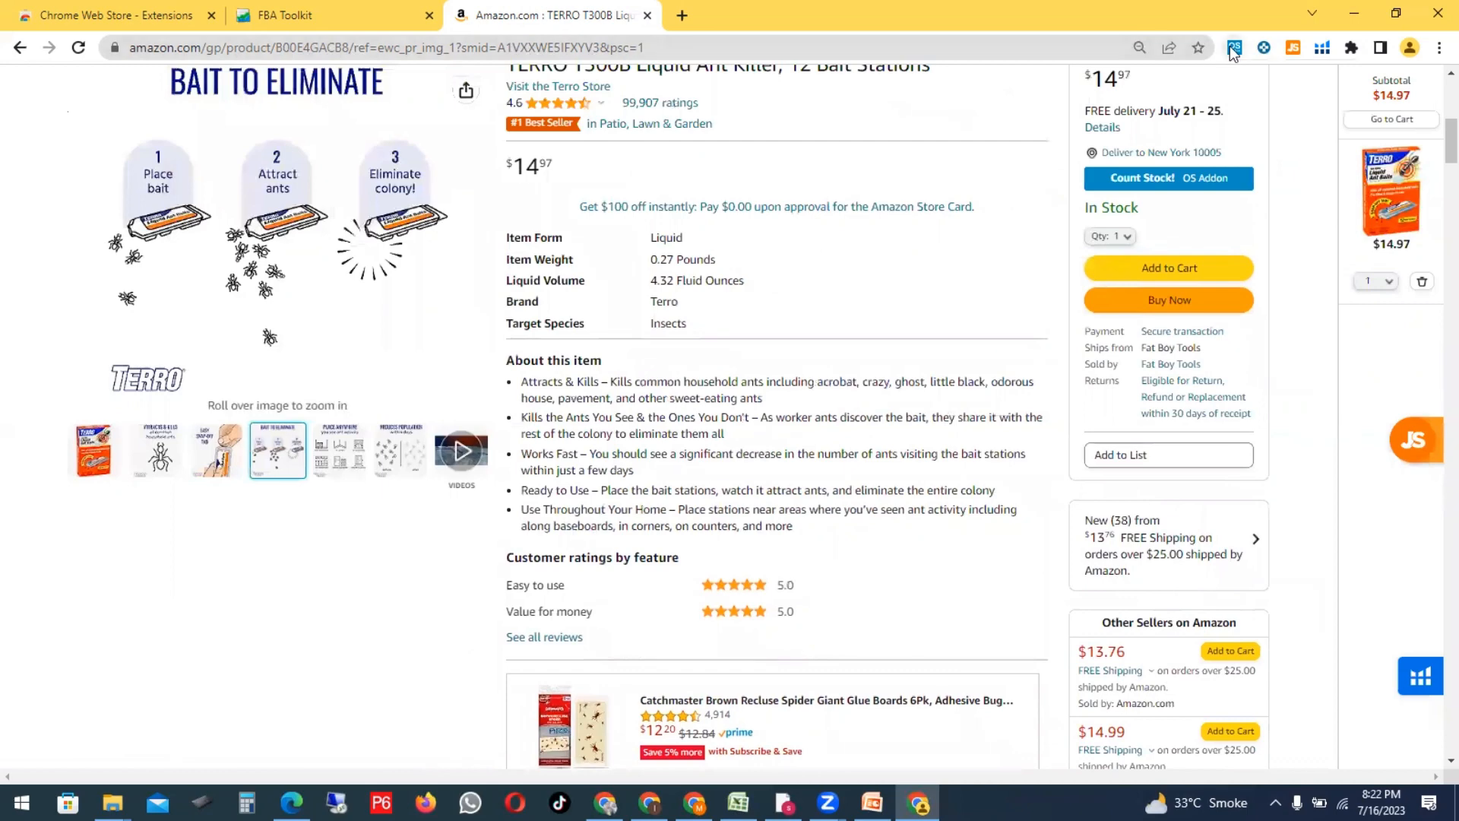
Step: Run Count Stock on the TERRO listing, filter it to FBM offers, and enter 7 for FMB sellers in J21 in Excel
click(1234, 47)
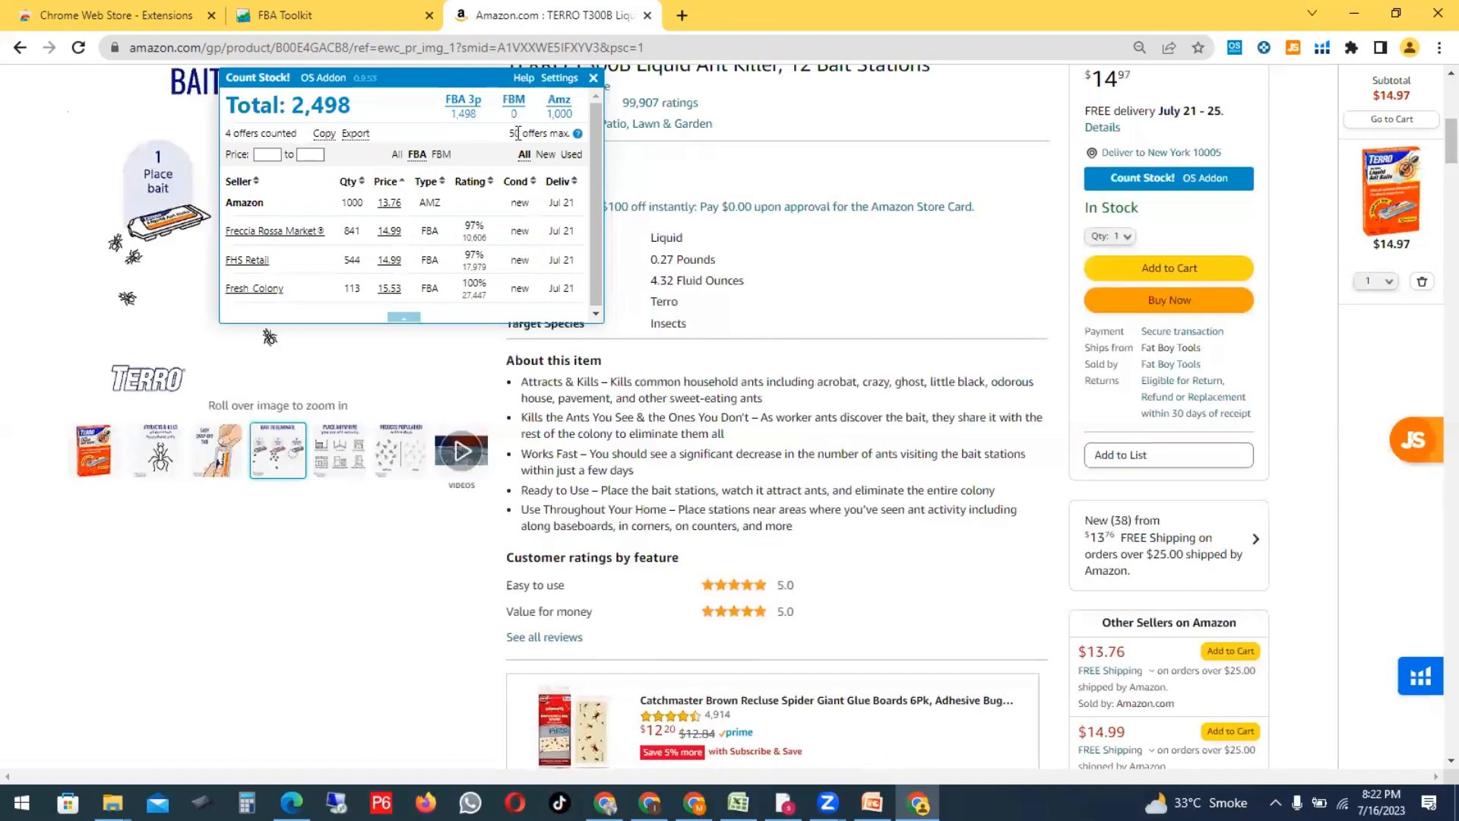
click(449, 155)
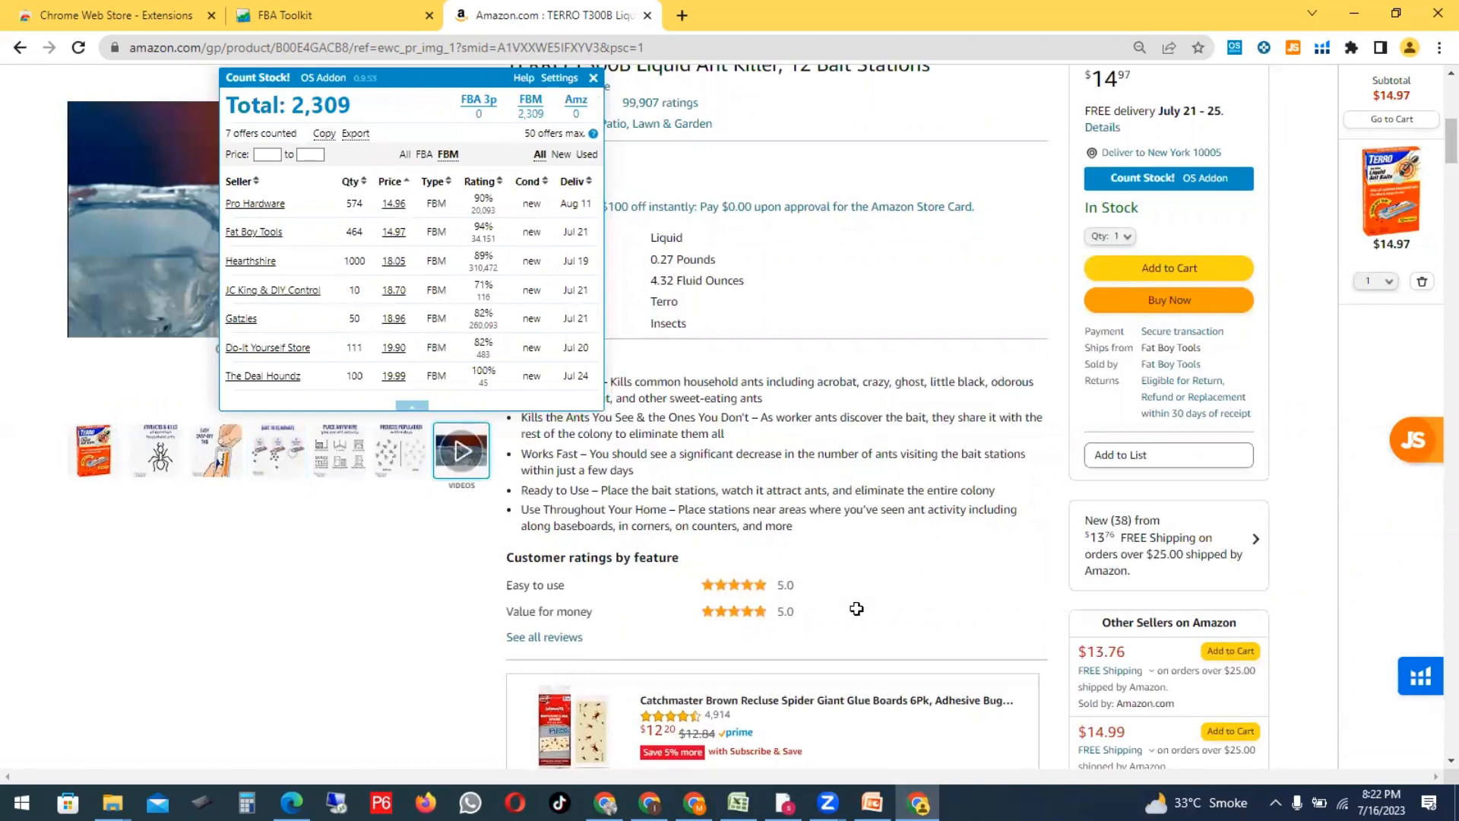
key(alt+Tab)
click(822, 610)
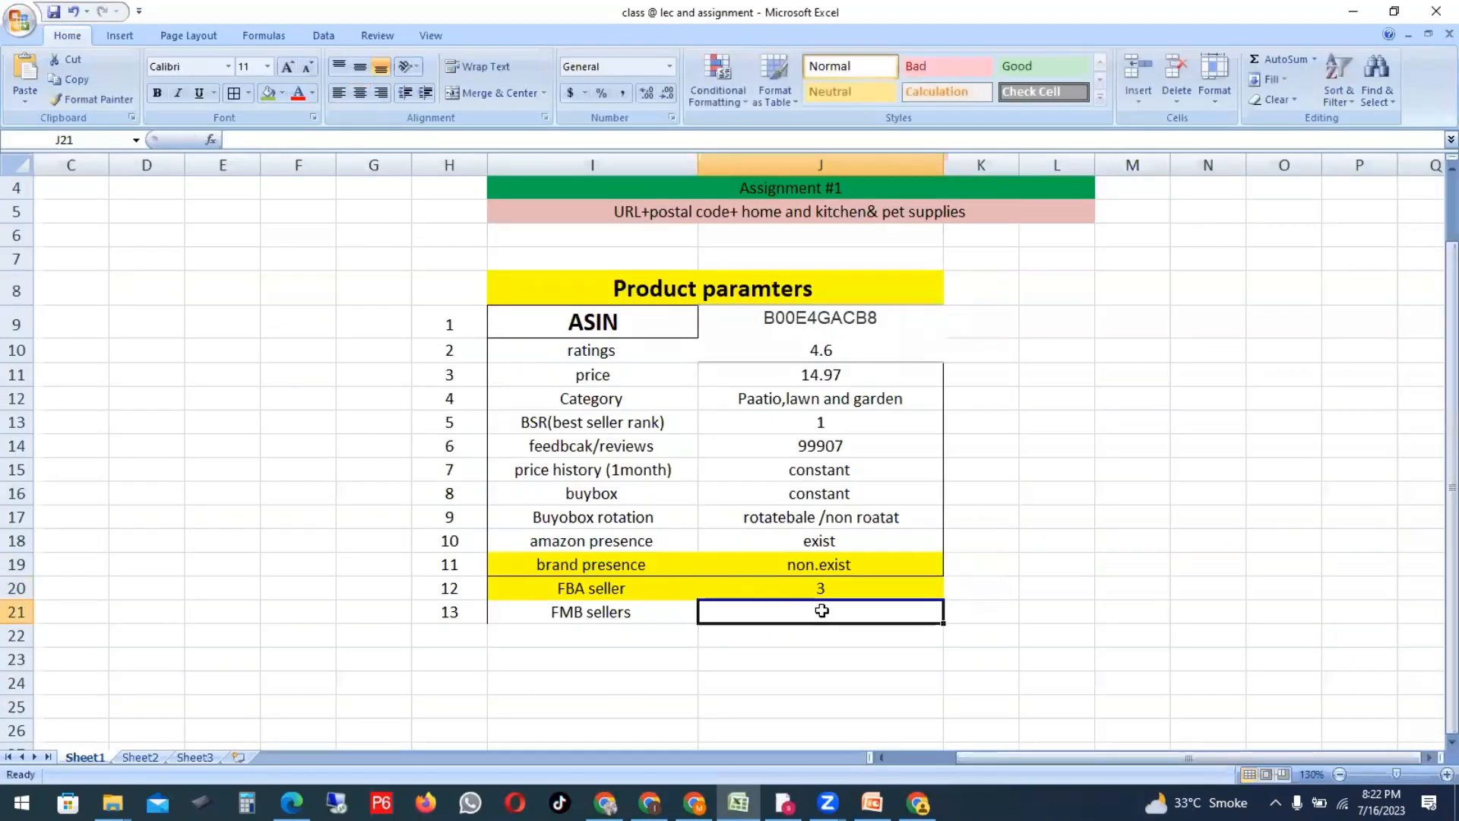
text(7)
click(1048, 587)
Step: Apply all borders to the product parameters table in H8:J21
click(468, 614)
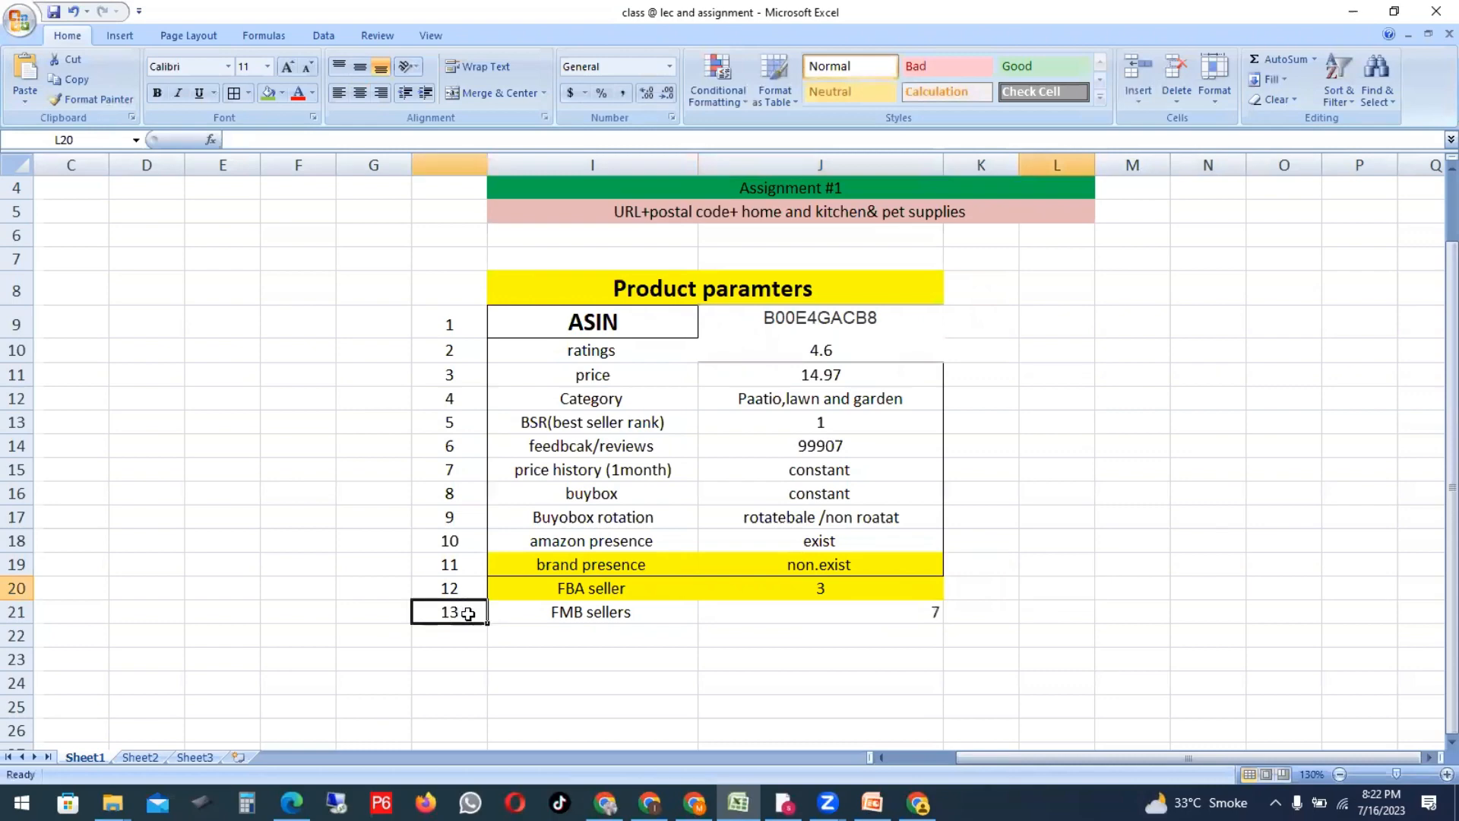
drag(468, 614, 1009, 592)
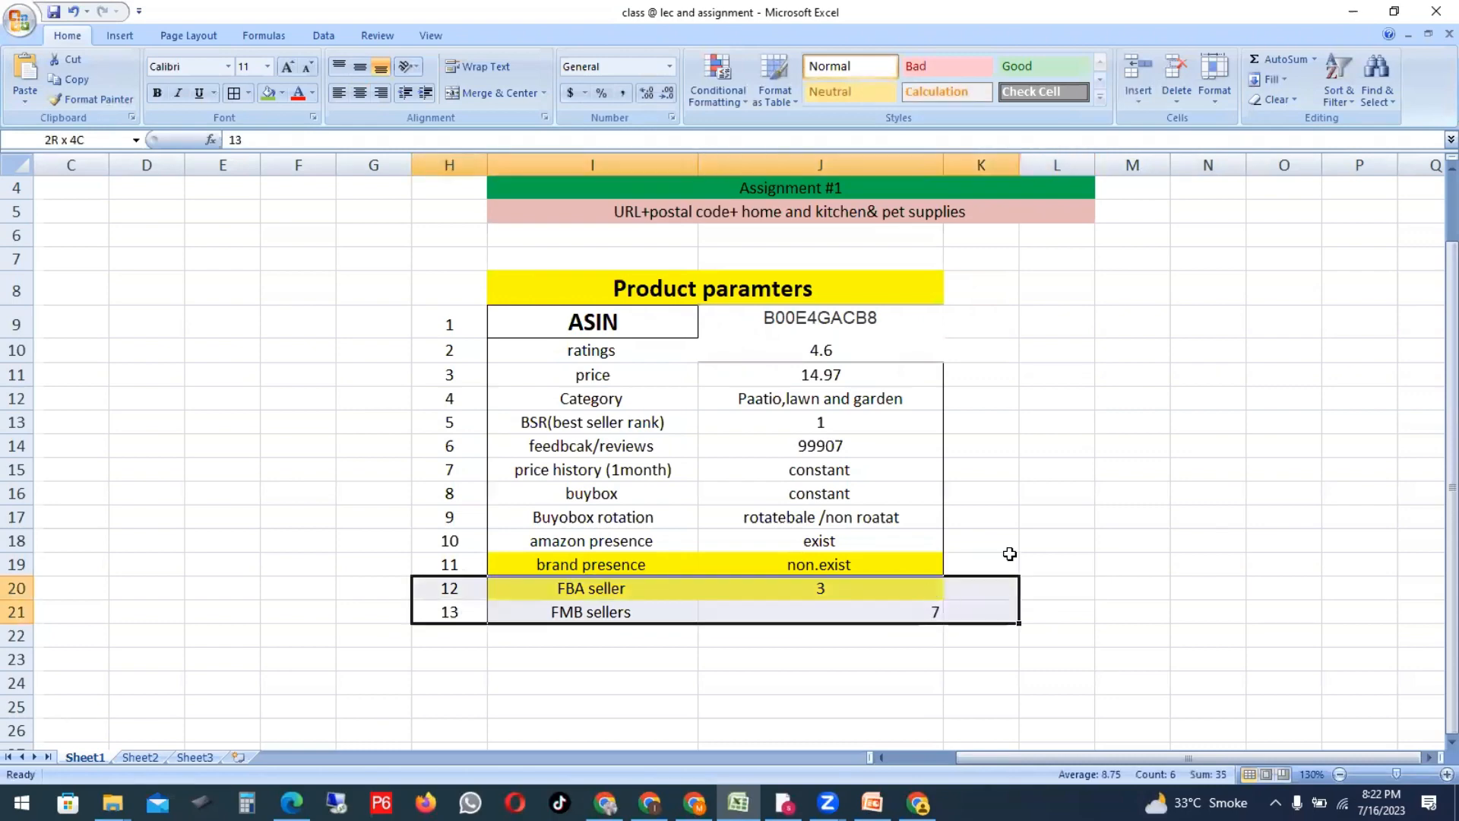
drag(448, 293, 846, 611)
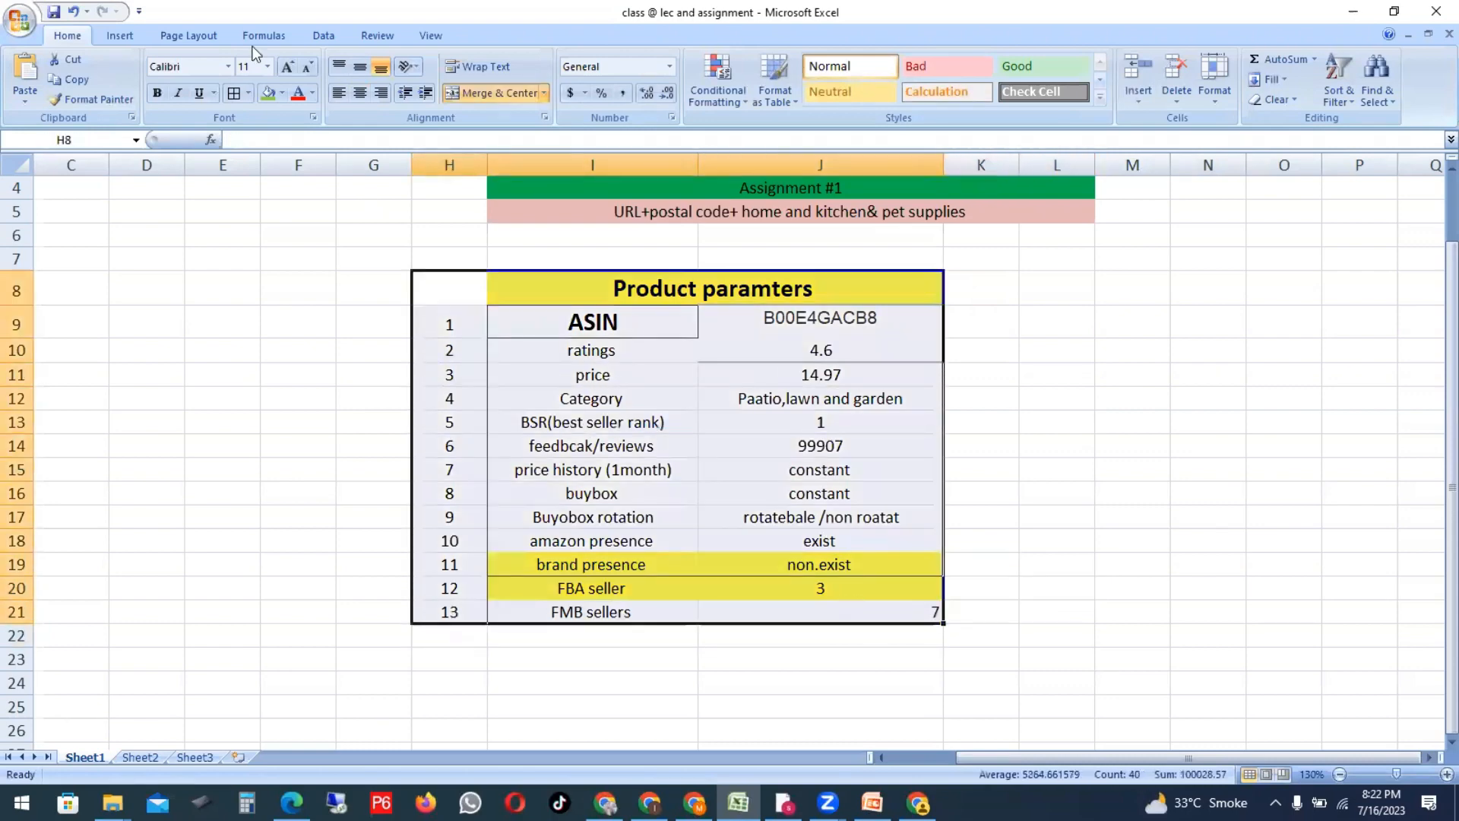
click(235, 94)
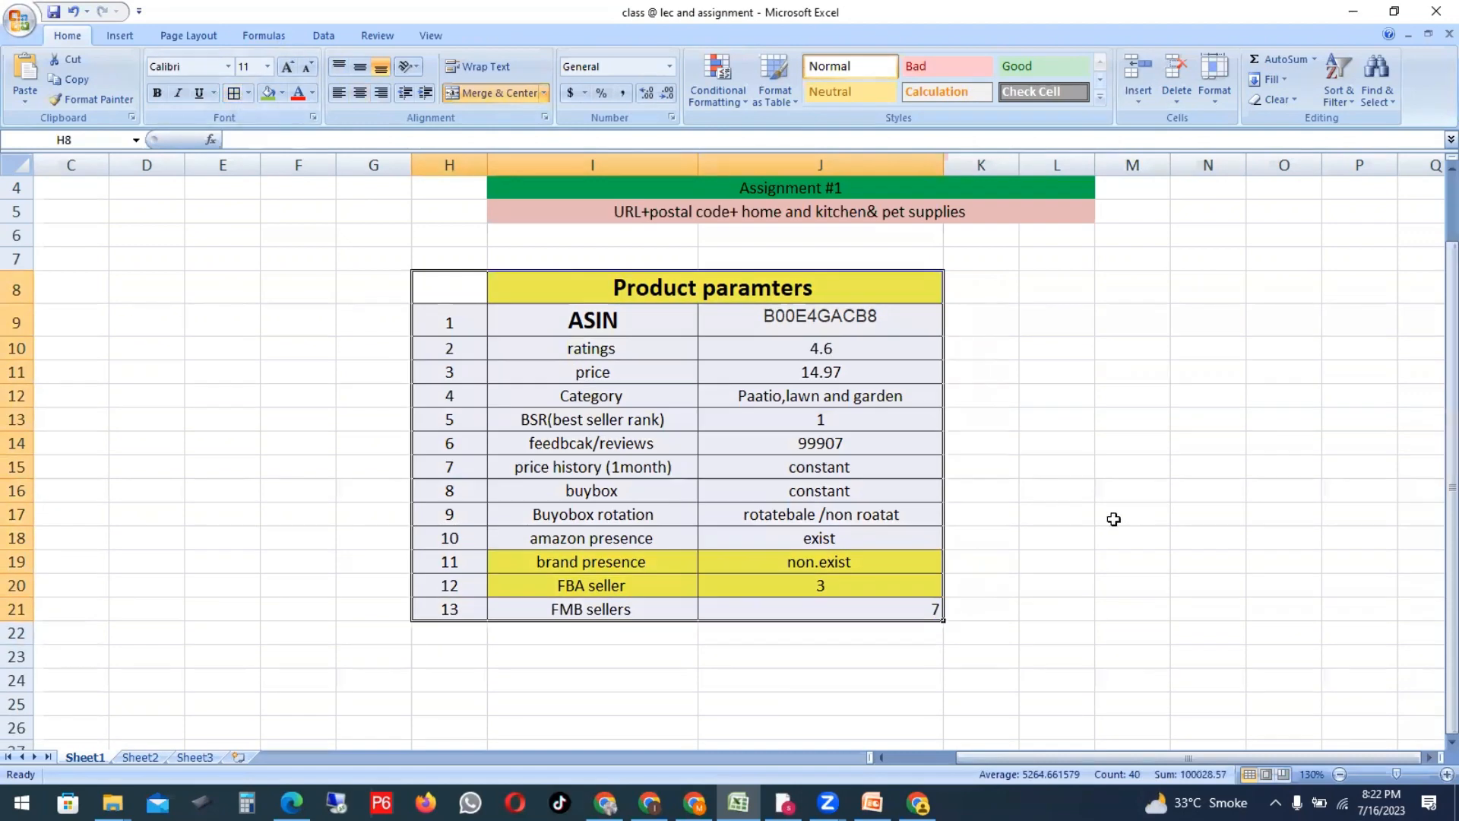
click(1054, 636)
Step: Center the contents of the product parameters table, H8:J21, horizontally
drag(441, 291, 827, 613)
click(362, 93)
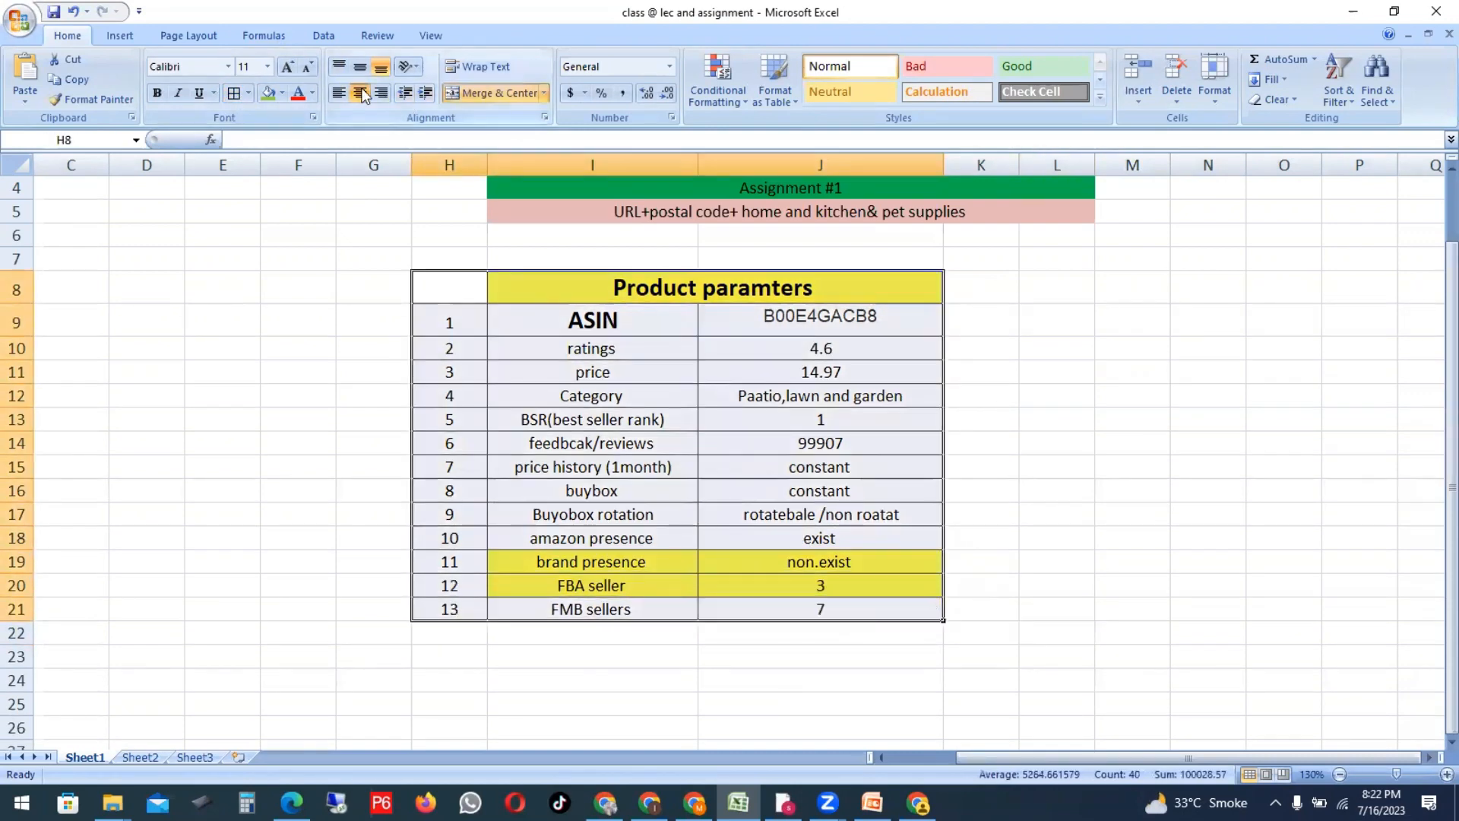
click(996, 437)
Step: Merge and center the "Product paramters" heading across H8:J8
drag(471, 281, 849, 282)
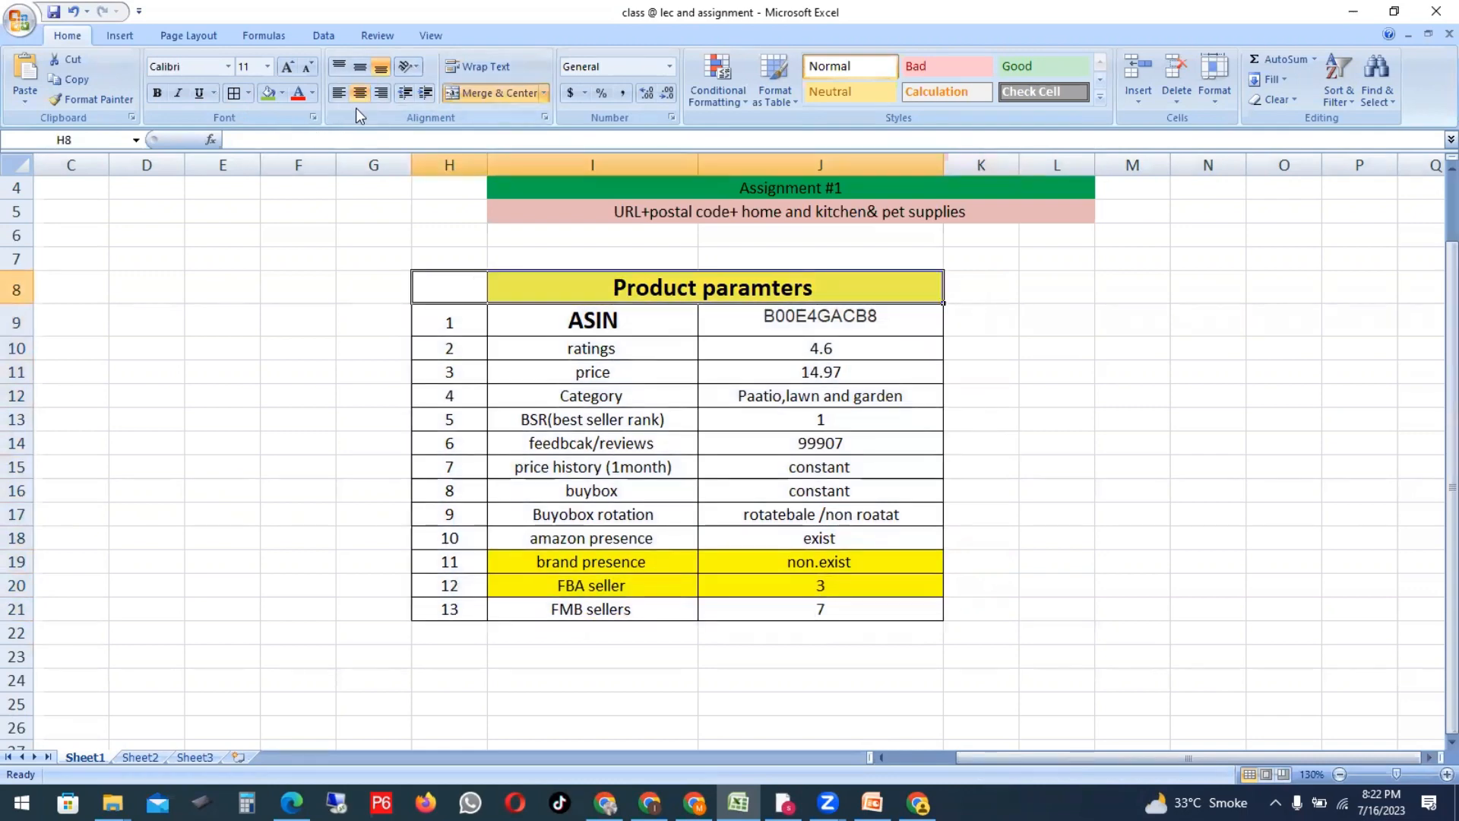
click(495, 91)
click(1002, 400)
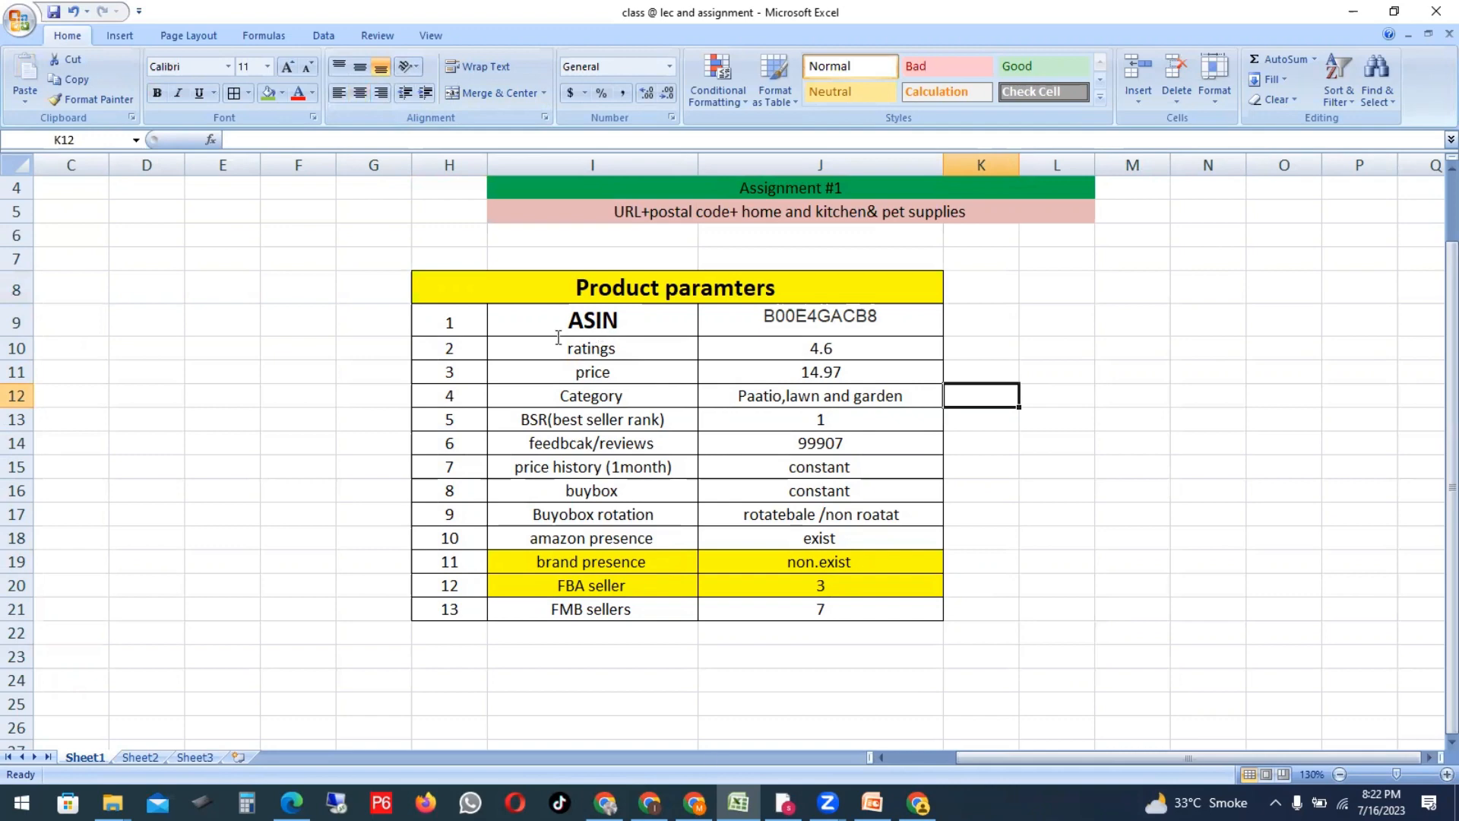
Step: Switch to the Lec 2-Amazon presentation in PowerPoint and highlight the Lecture 2 points on tools, product hunting and where parameters are read
drag(526, 344, 1093, 351)
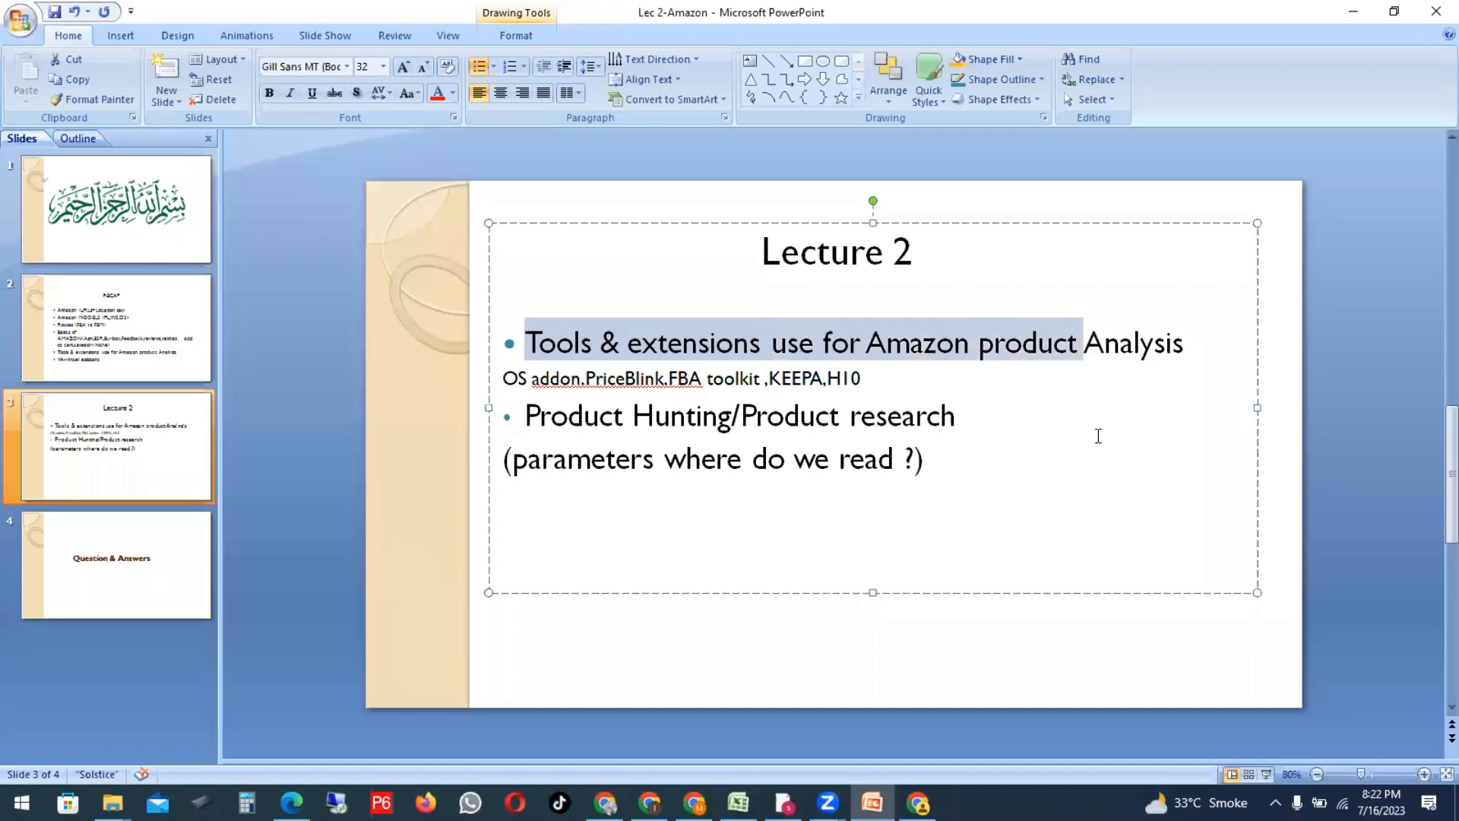
click(1099, 437)
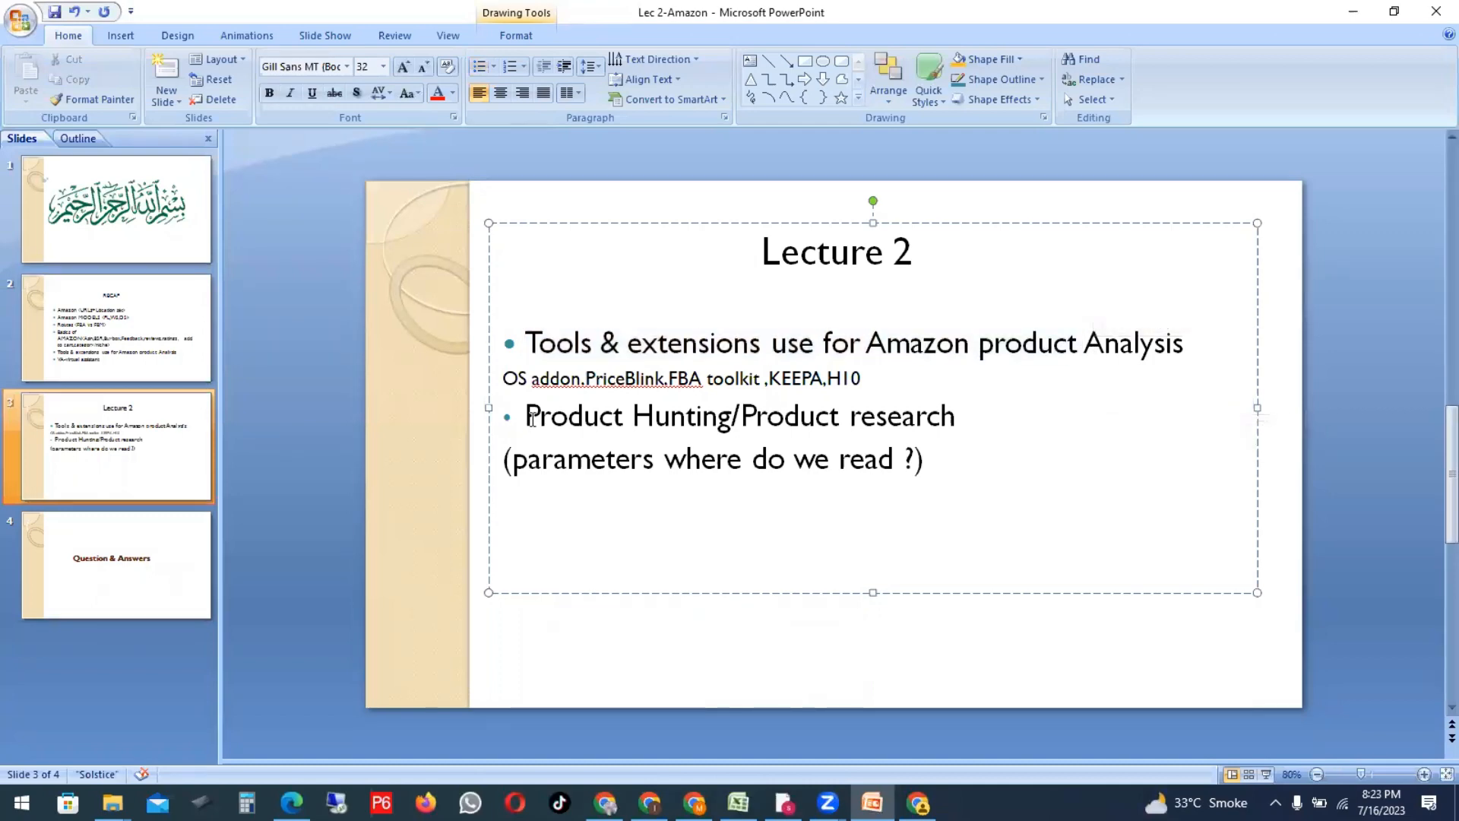
drag(535, 416, 971, 424)
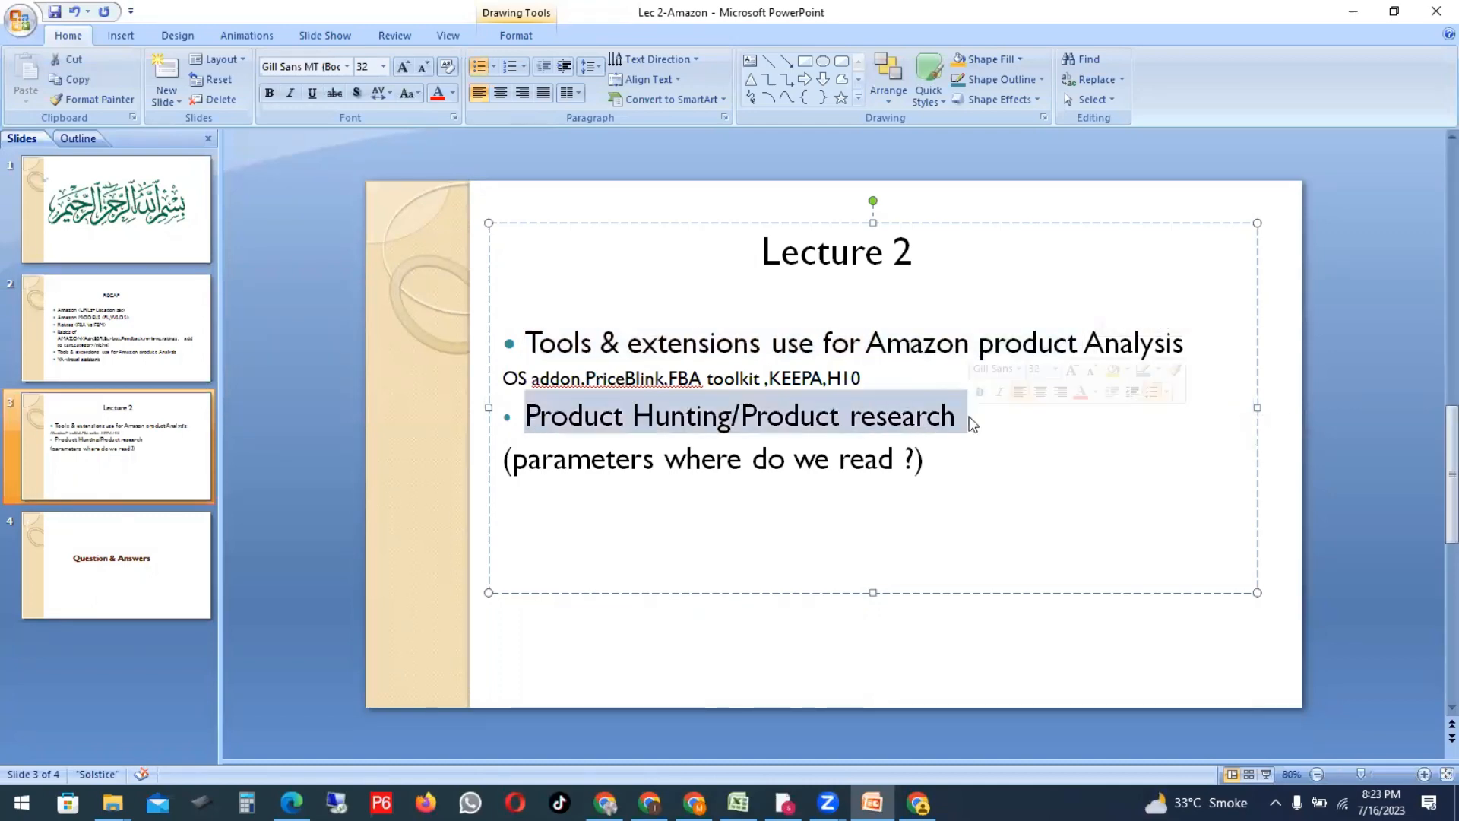
click(816, 486)
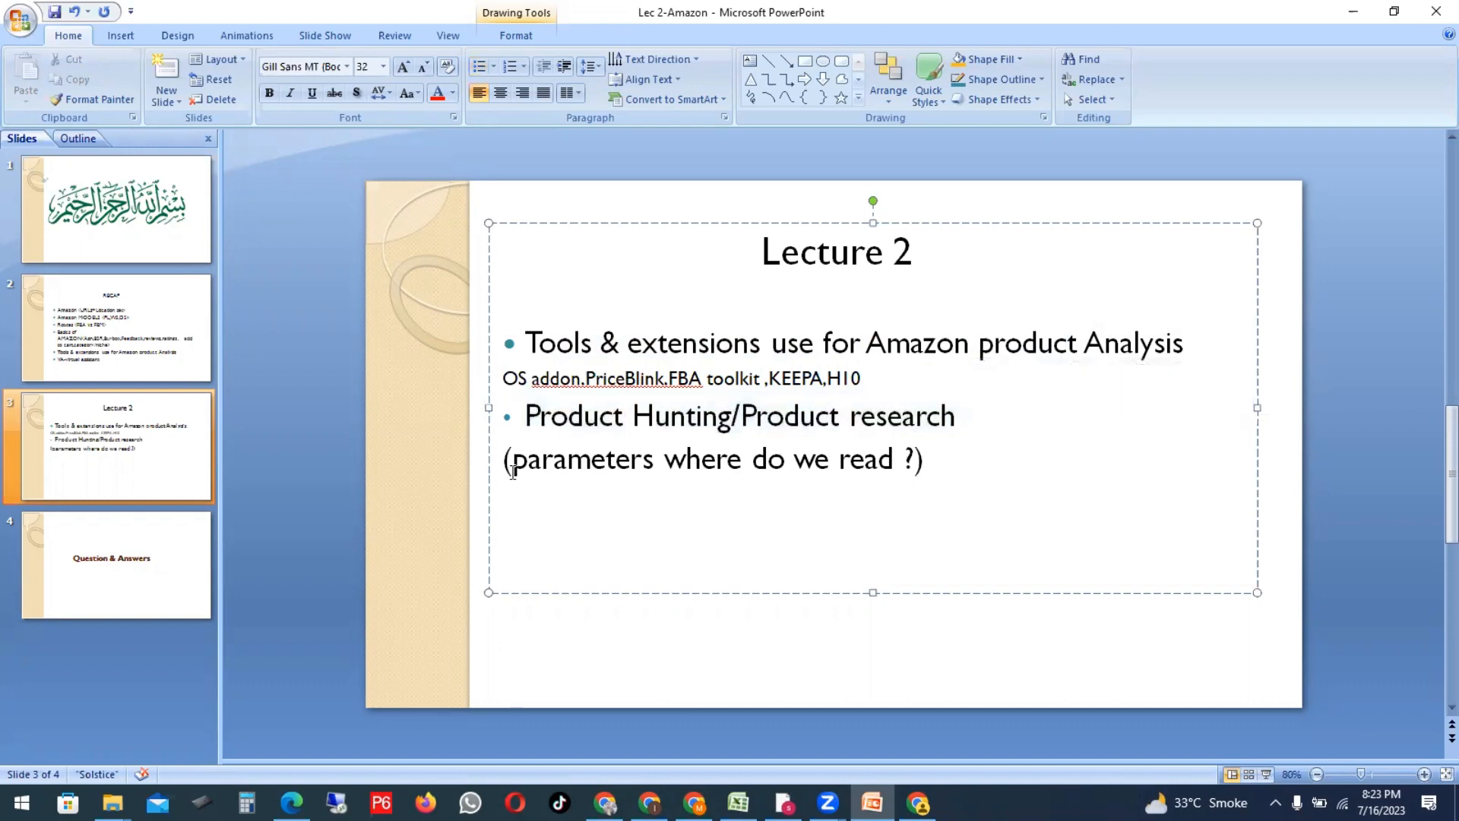
drag(513, 462, 894, 477)
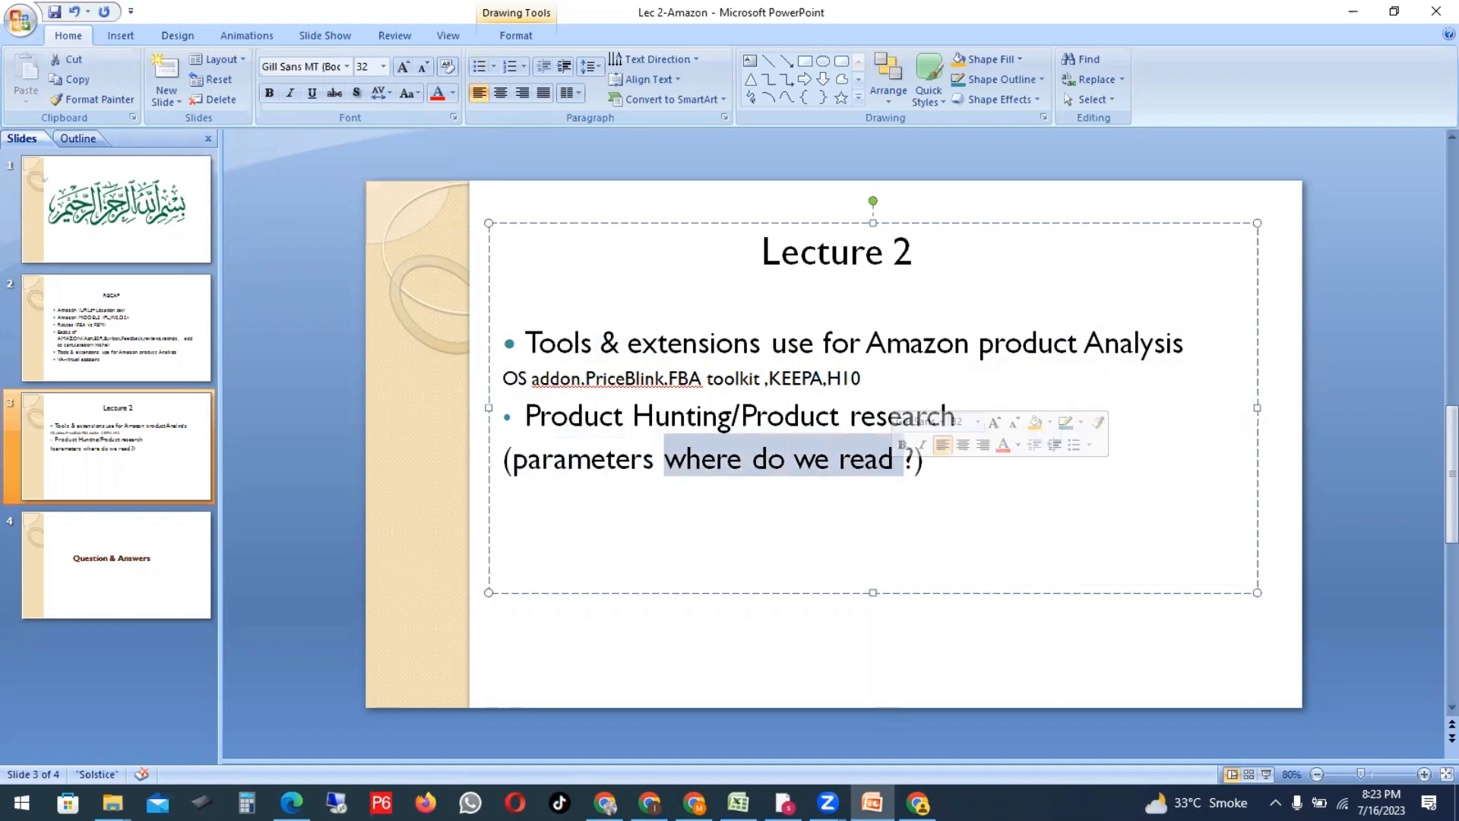
Step: Return to the TERRO Amazon page in Chrome and review the listing from the price history through the product information table
key(alt+Tab)
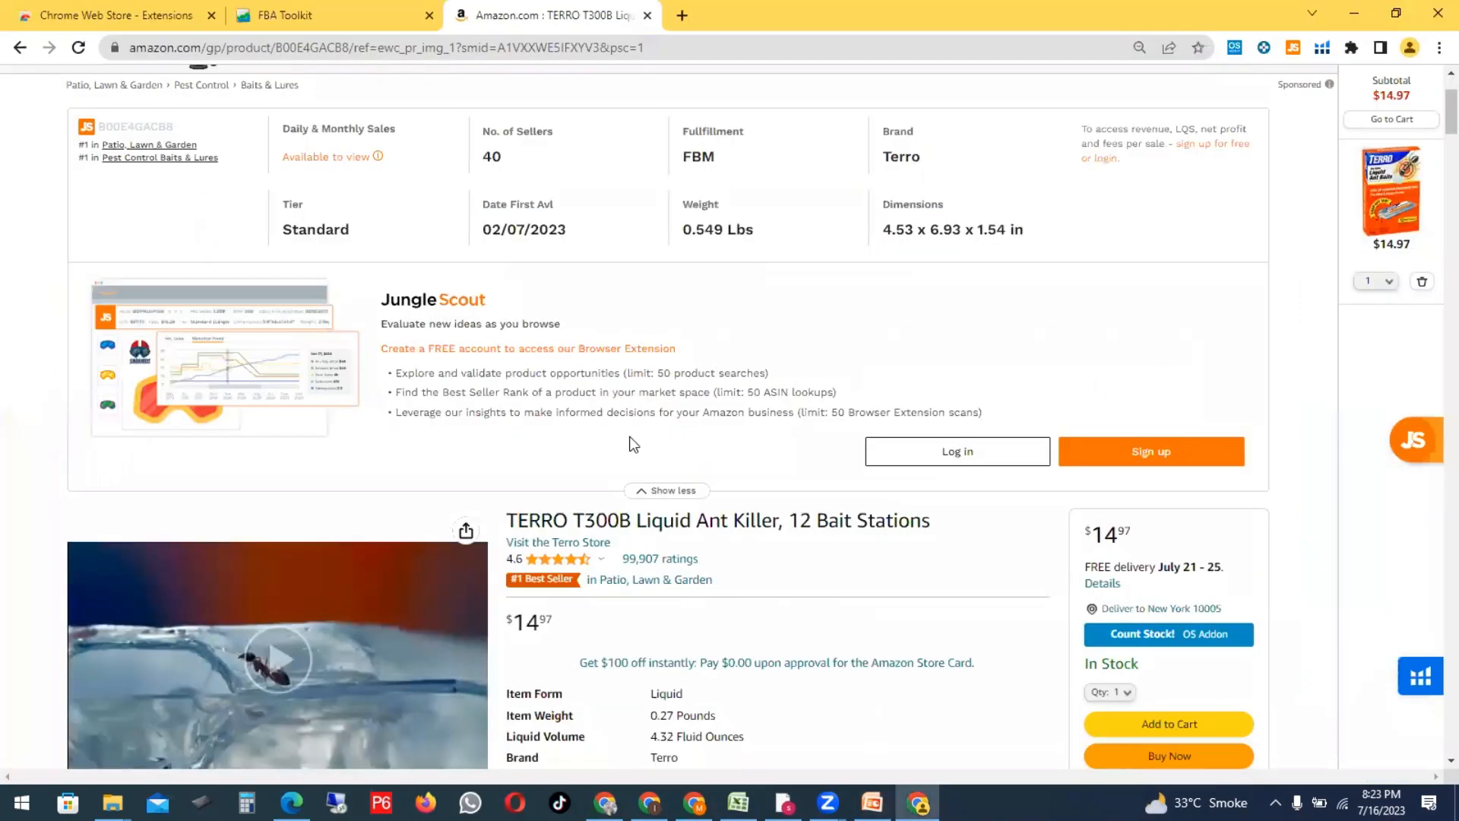
scroll(630, 438, down, 7)
scroll(728, 415, down, 11)
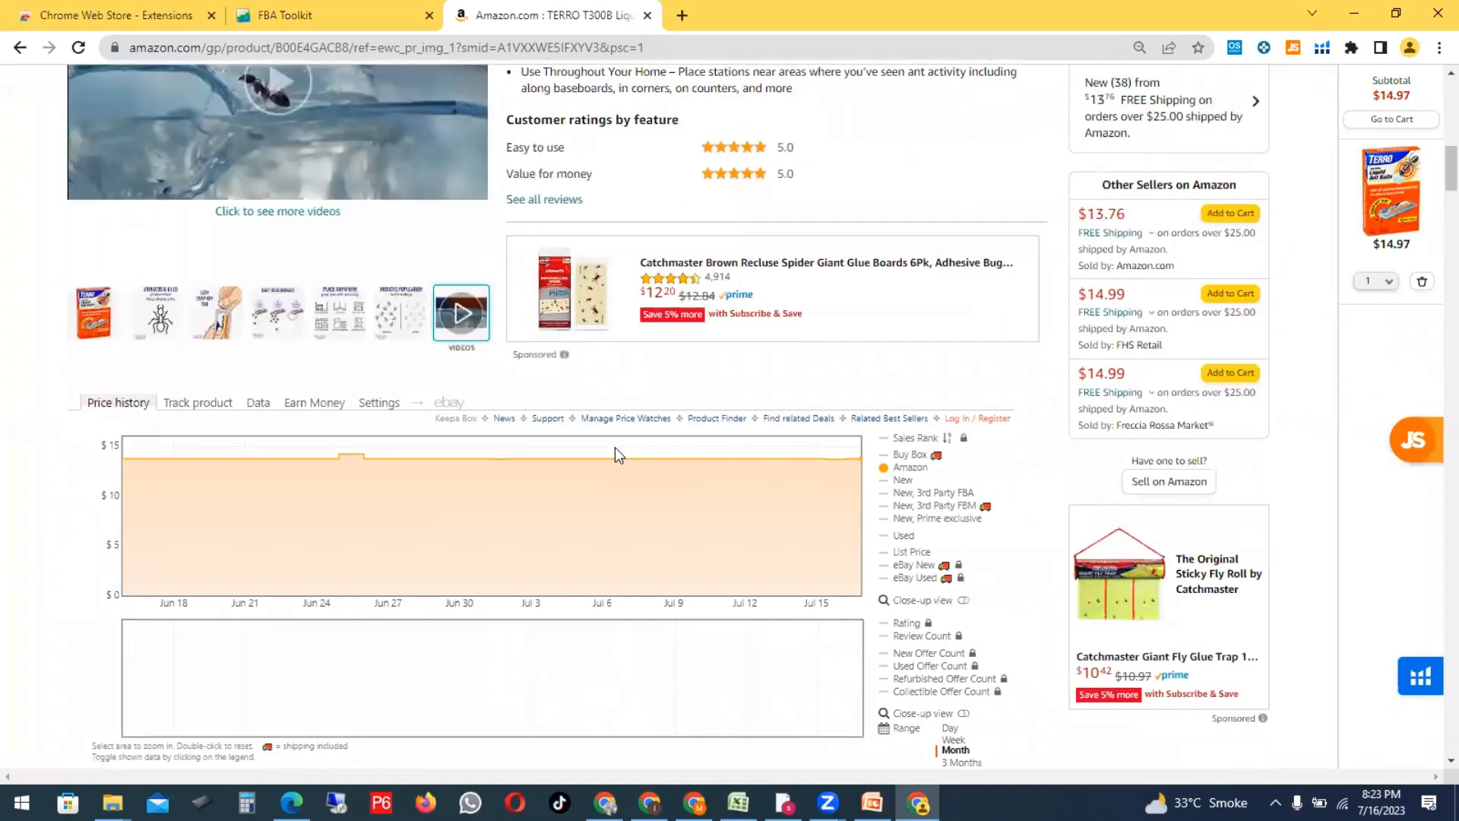
scroll(769, 400, down, 10)
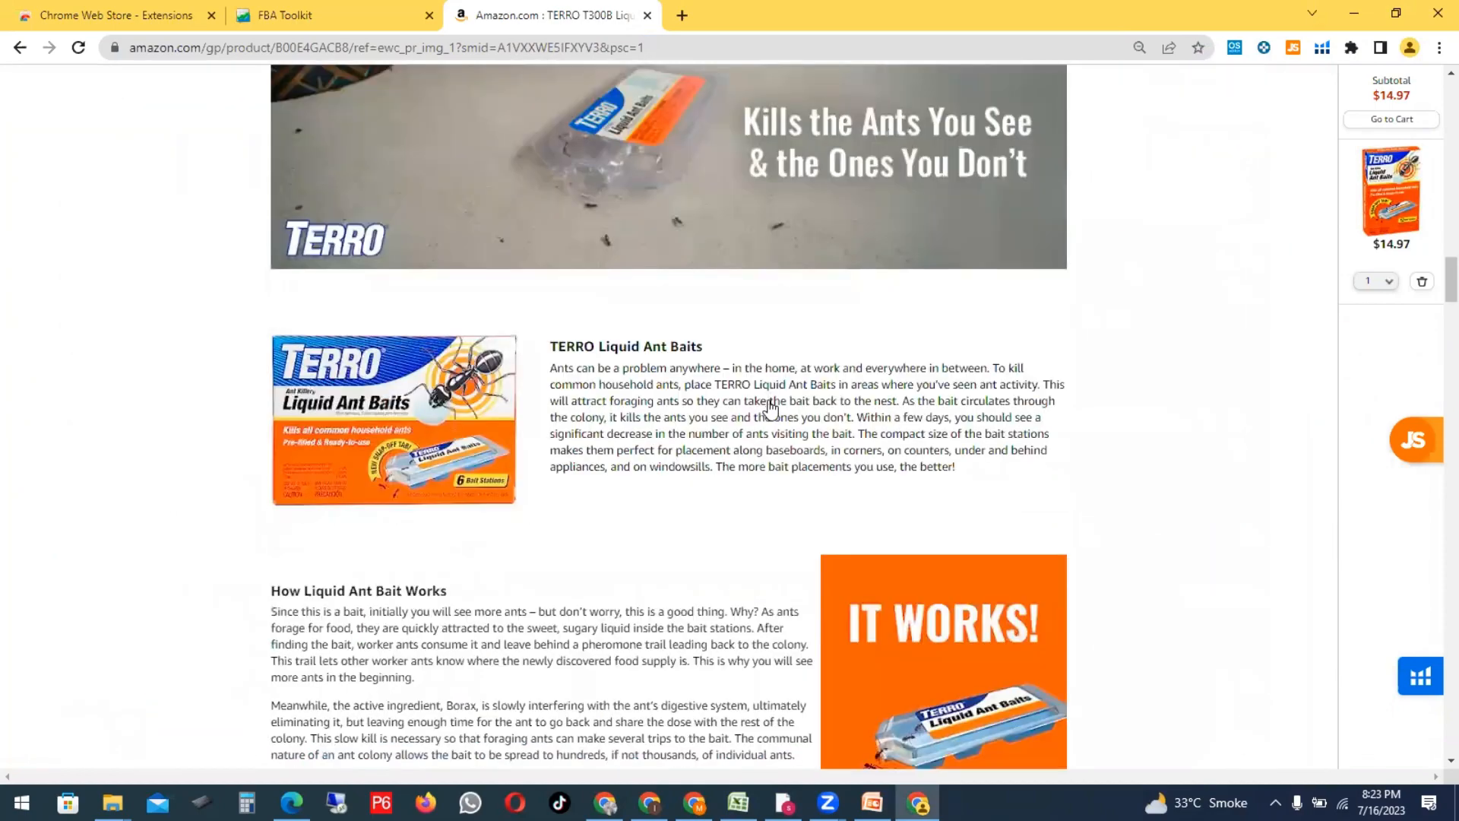
scroll(769, 407, down, 15)
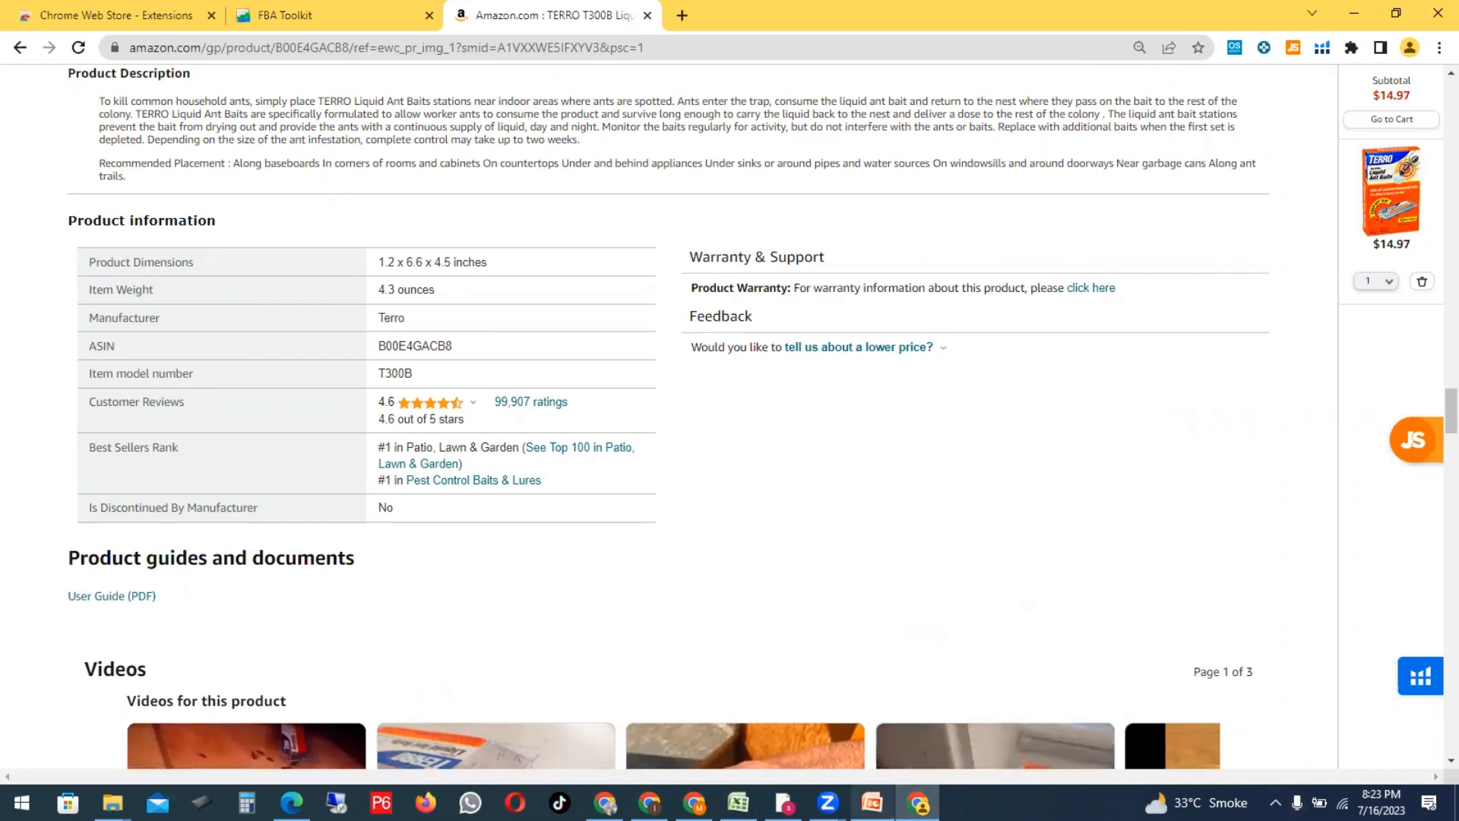
Step: Go back to the PowerPoint presentation and view its slides from Question & Answers back to the opening slide
mouse_move(872, 803)
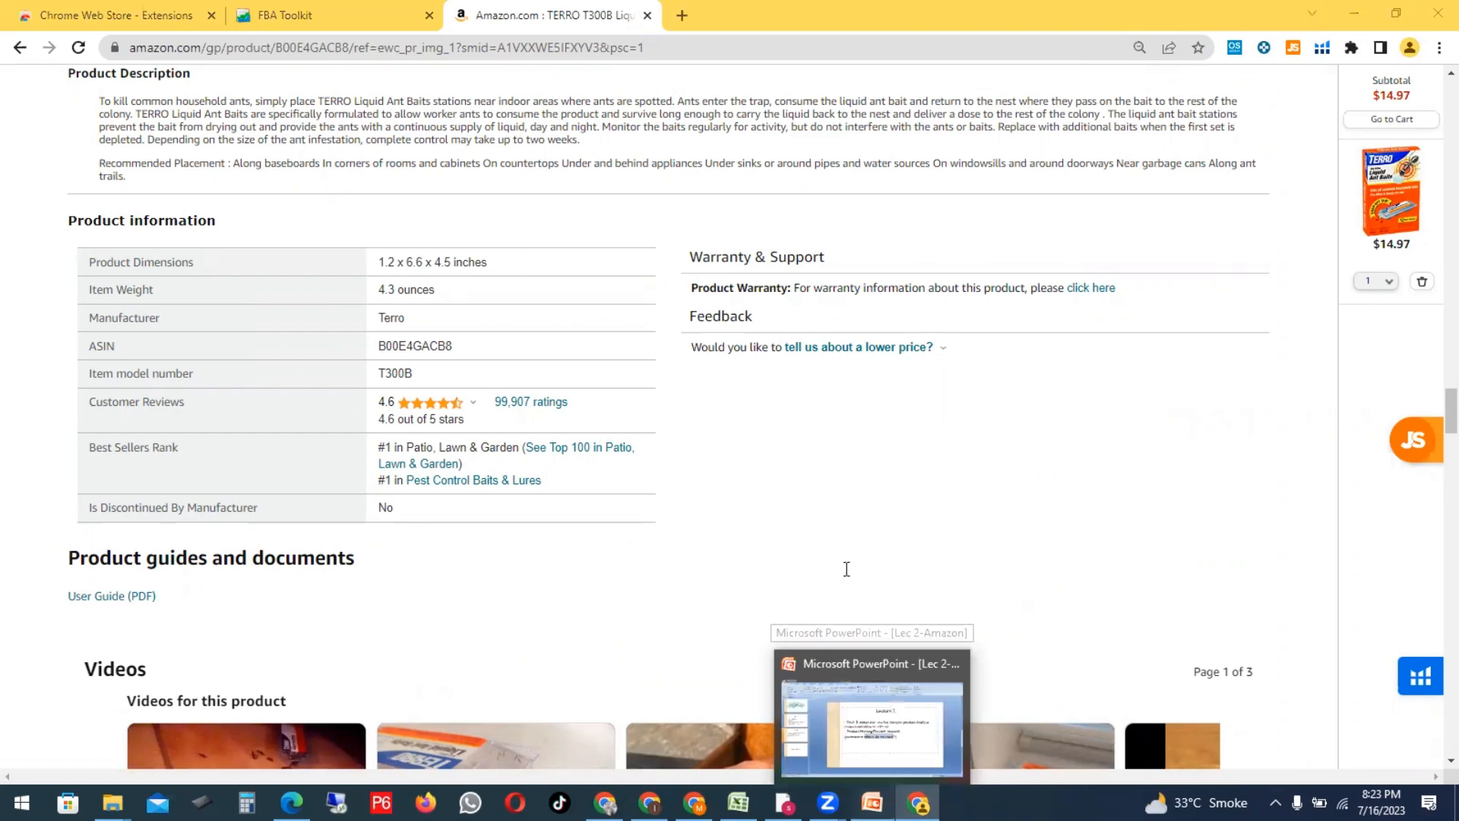
click(872, 802)
click(169, 532)
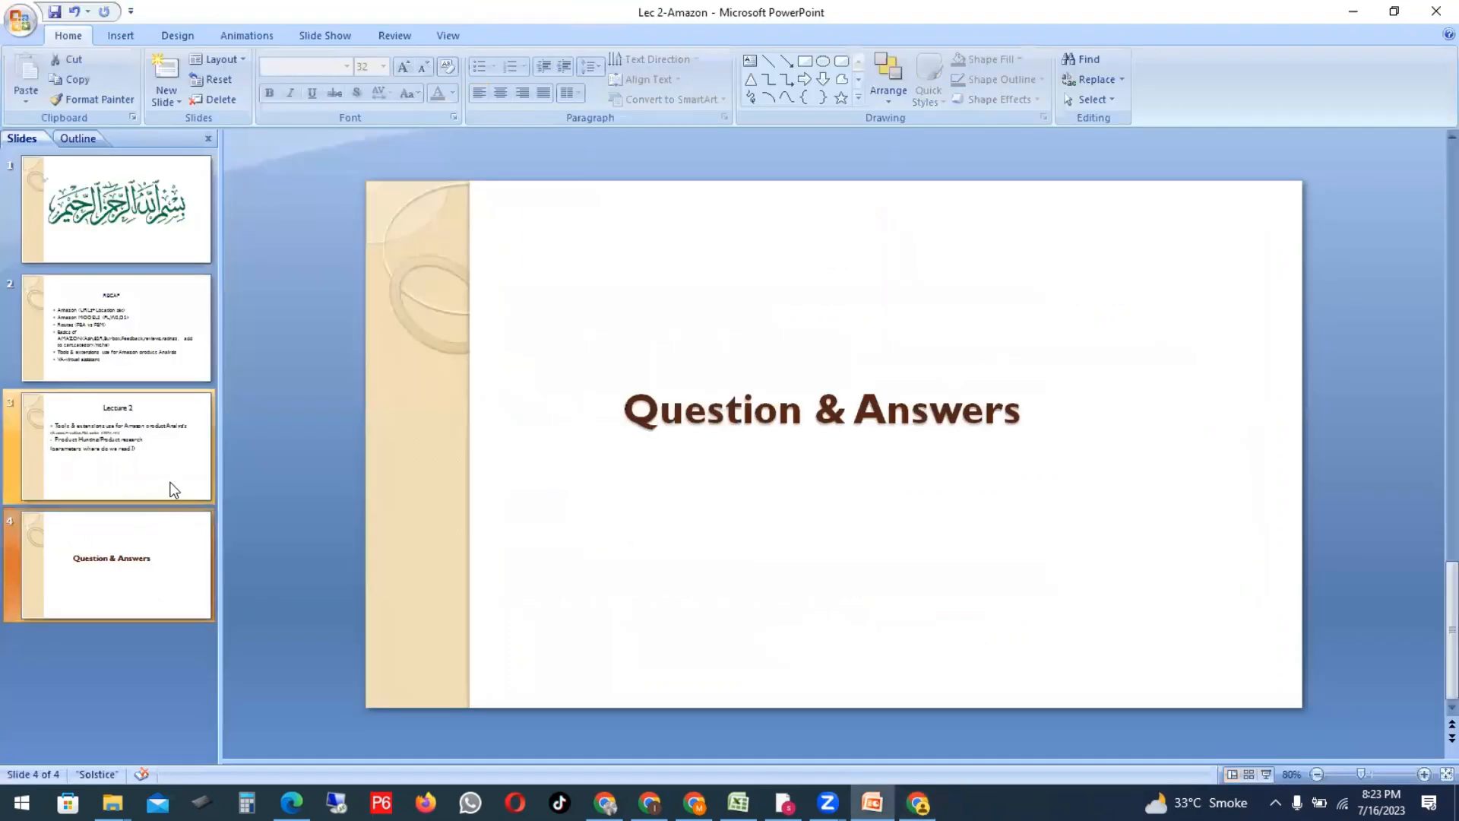
click(171, 487)
click(176, 304)
click(173, 245)
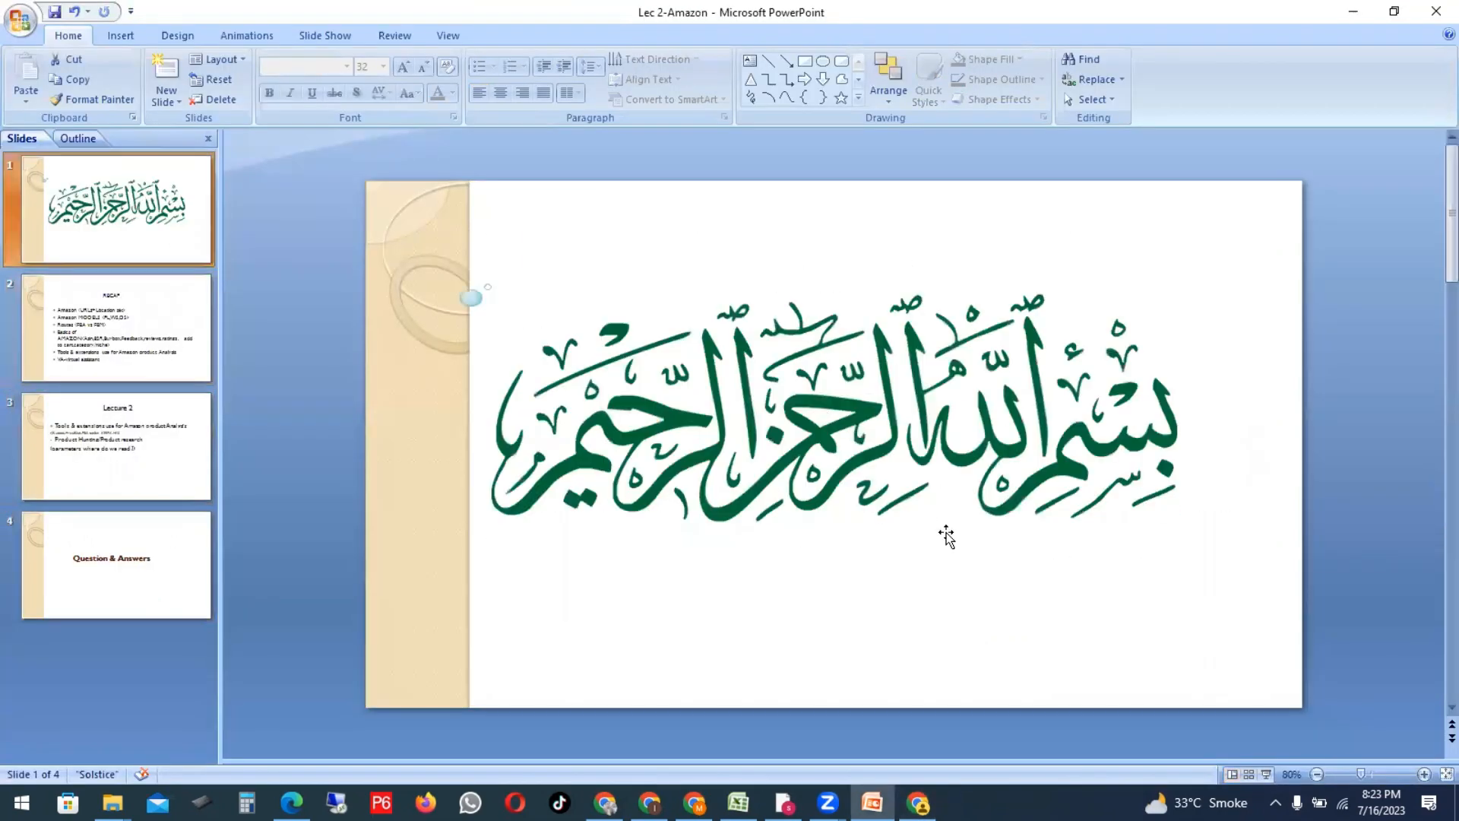